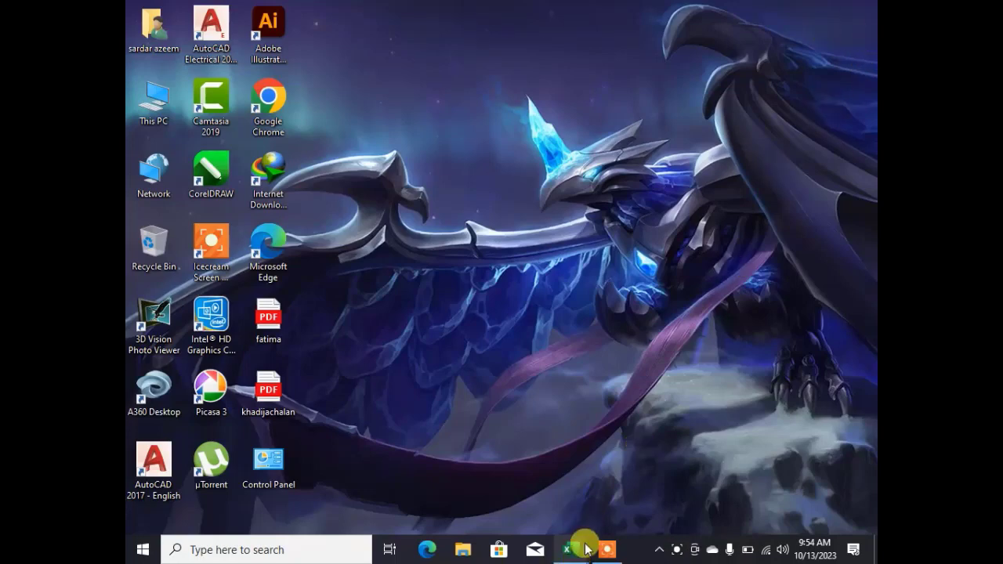
- Switch to the blank Book1 workbook and enter the title "Attendance Sheet" in cell B1
mouse_move(578, 545)
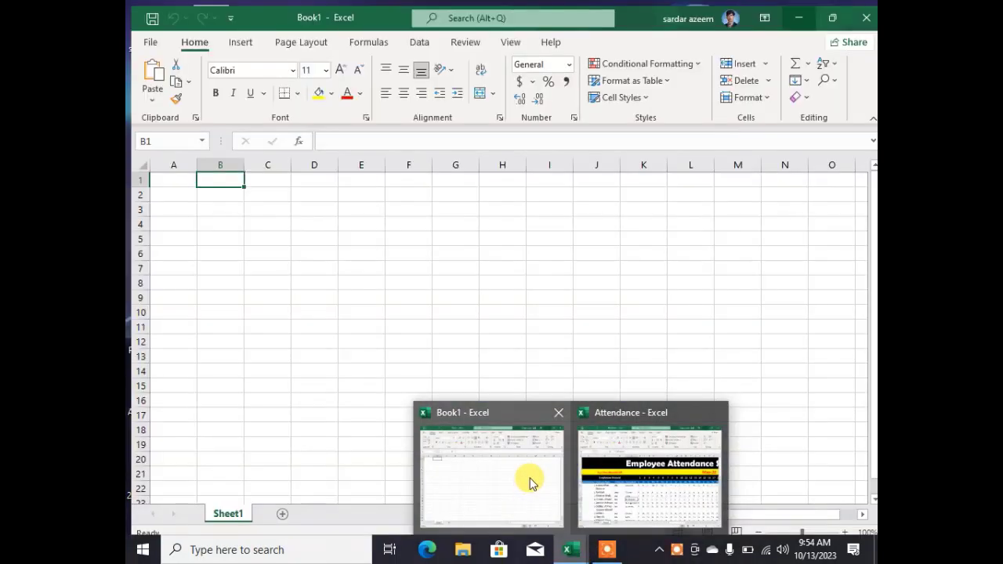
click(530, 482)
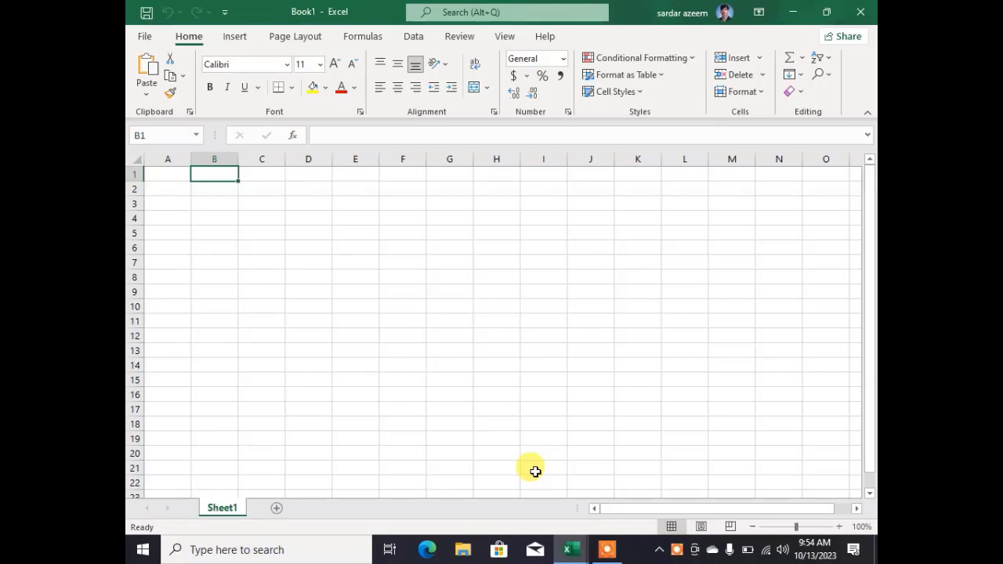
text(Attend)
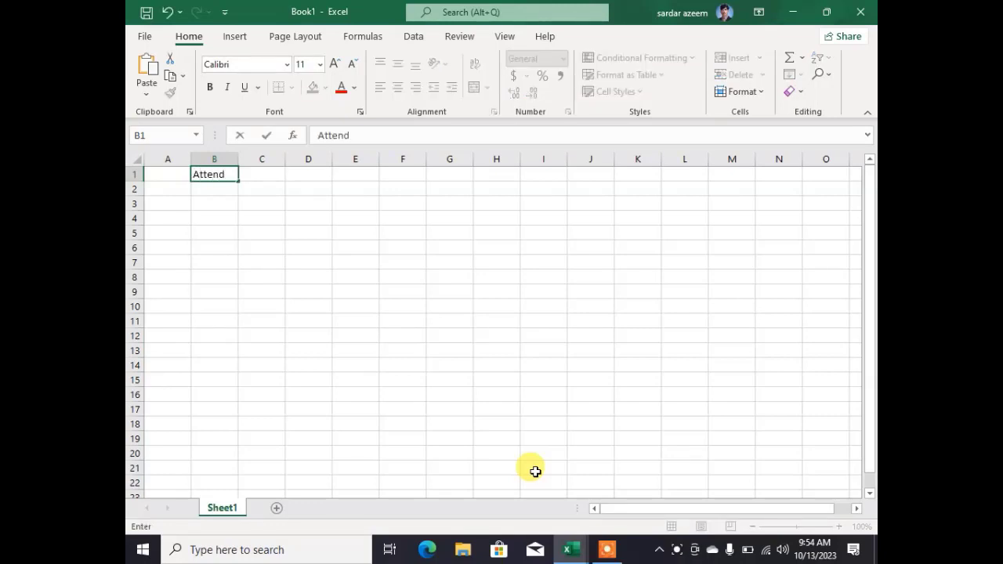
text(ance Sheet)
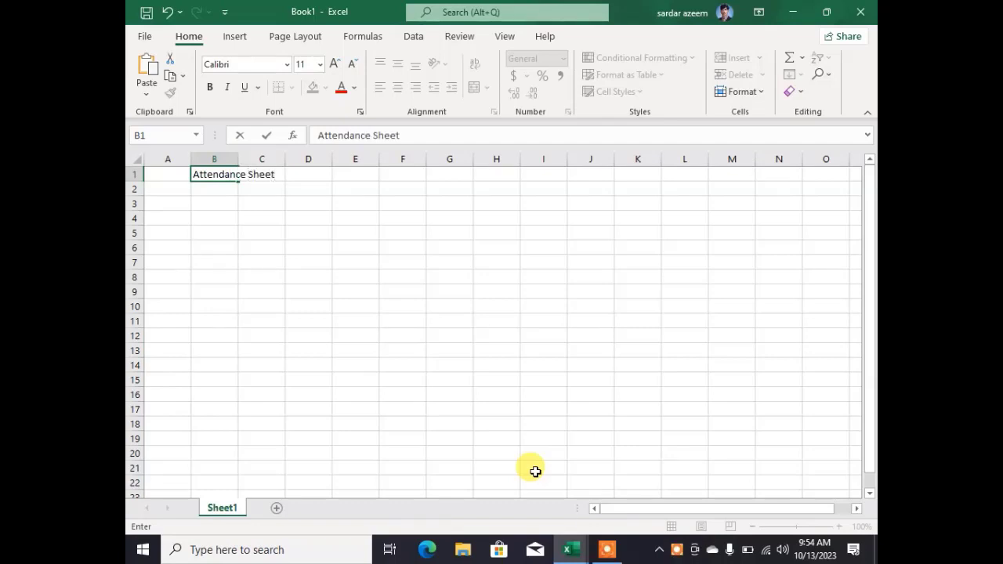
key(Return)
- Enter the label "For The Month Of" in cell A2
key(Left)
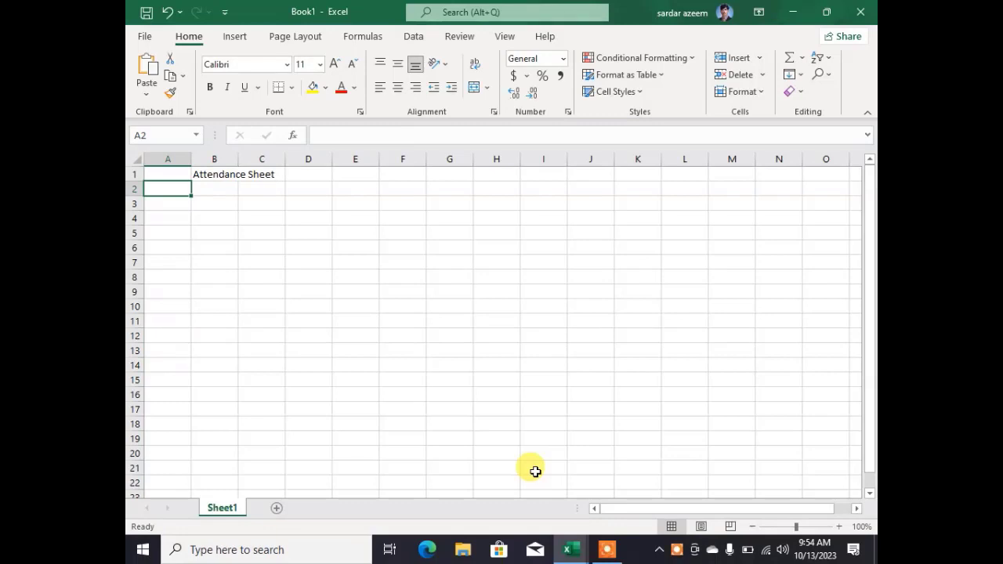
text(For The Mo)
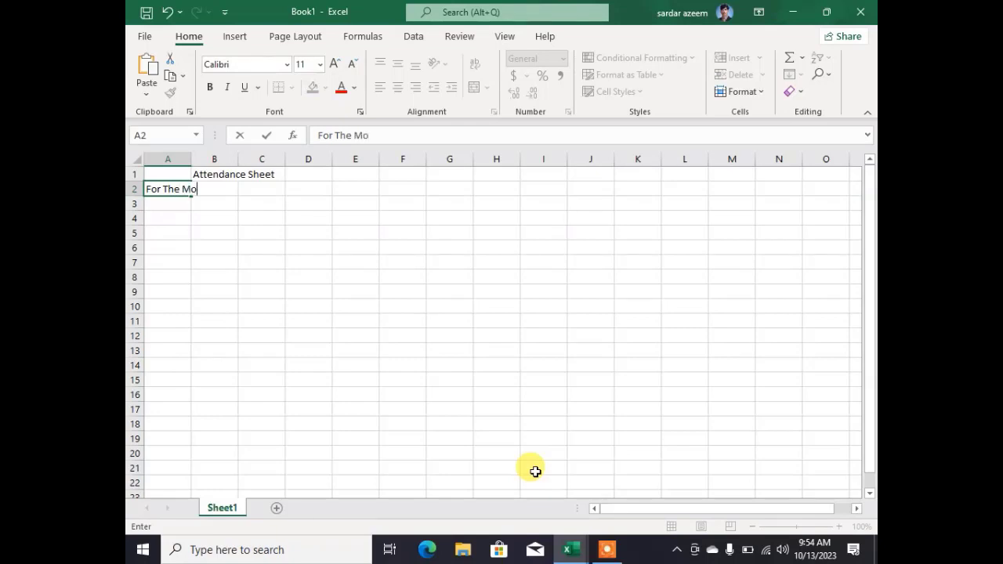
text(nth Of)
key(Return)
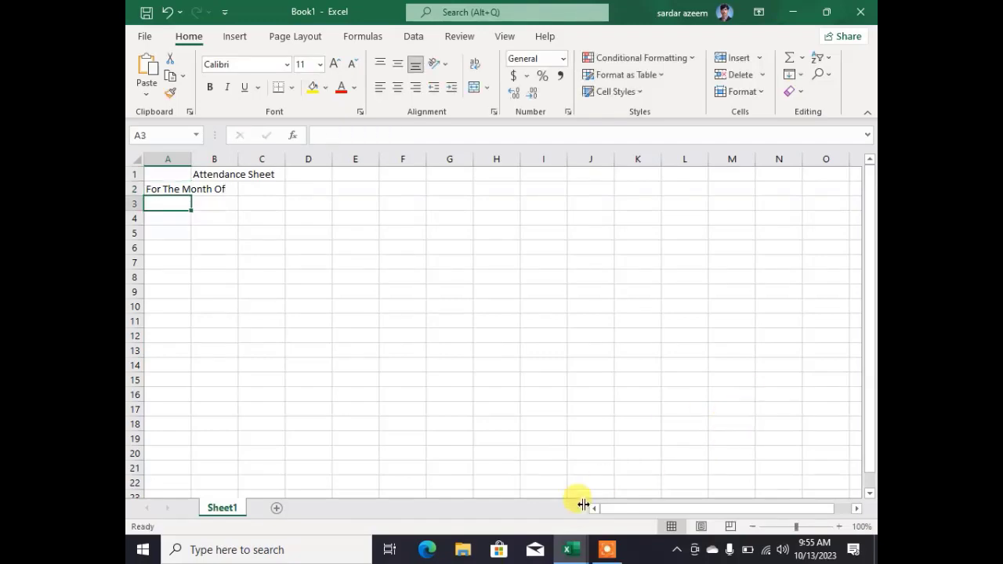
- Check the layout of the finished Attendance workbook, return to Book1 and enter "Student Record" in cell A3
mouse_move(573, 549)
click(610, 482)
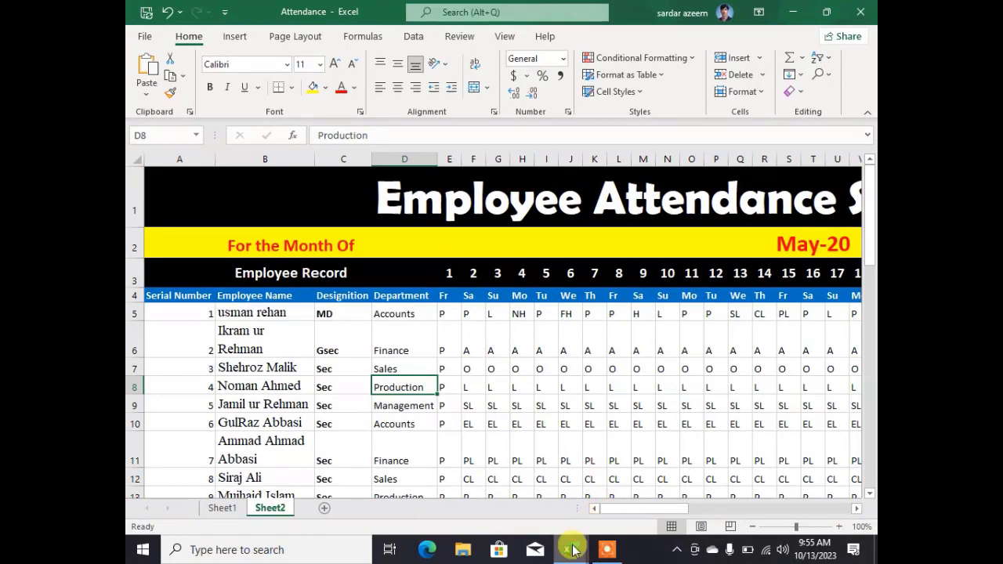
mouse_move(570, 553)
click(511, 508)
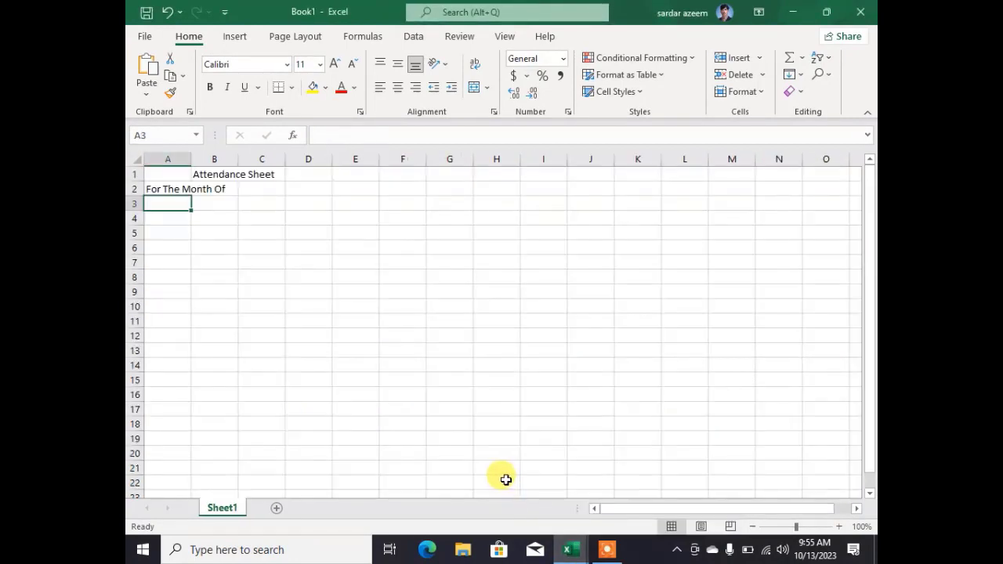
text(Stude)
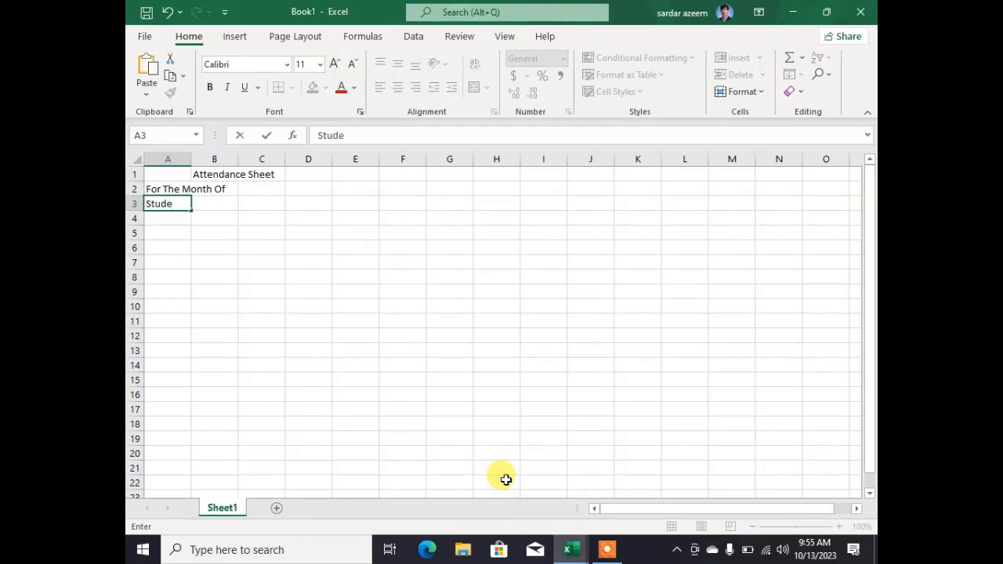
text(nt Record)
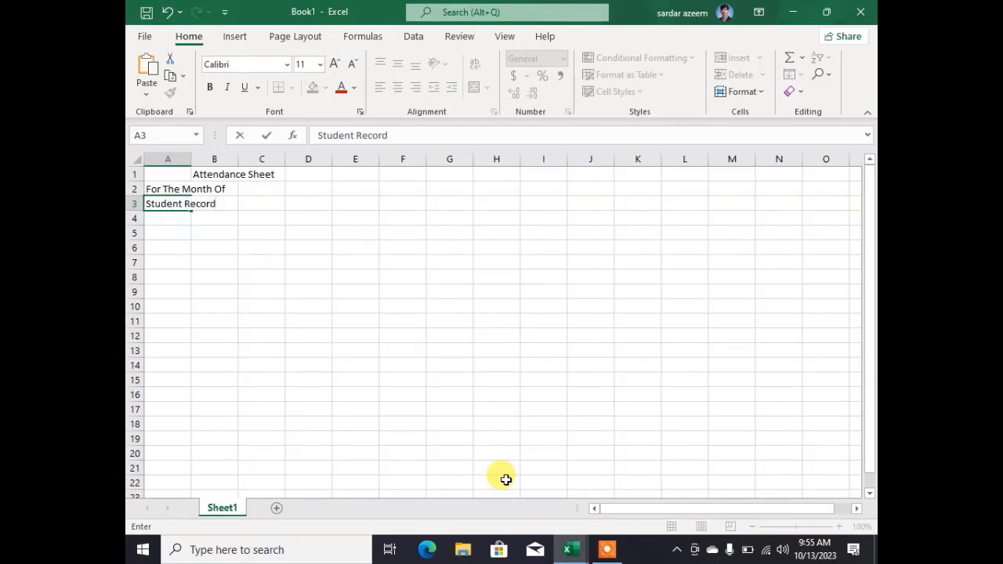
key(Return)
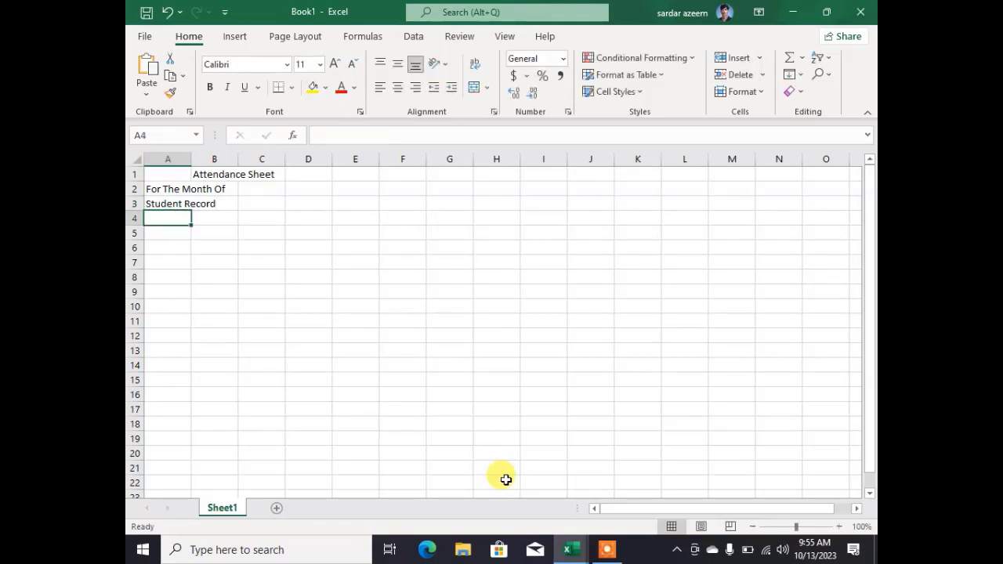
- Enter the column headings "Rollno" in A4 and "Name Of Student" in B4
text(Rollno)
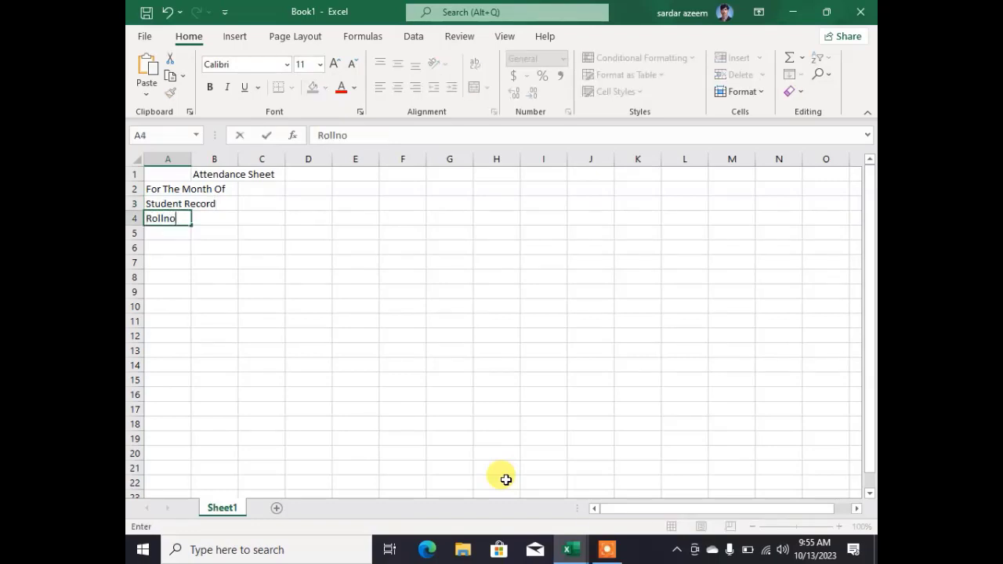
key(Return)
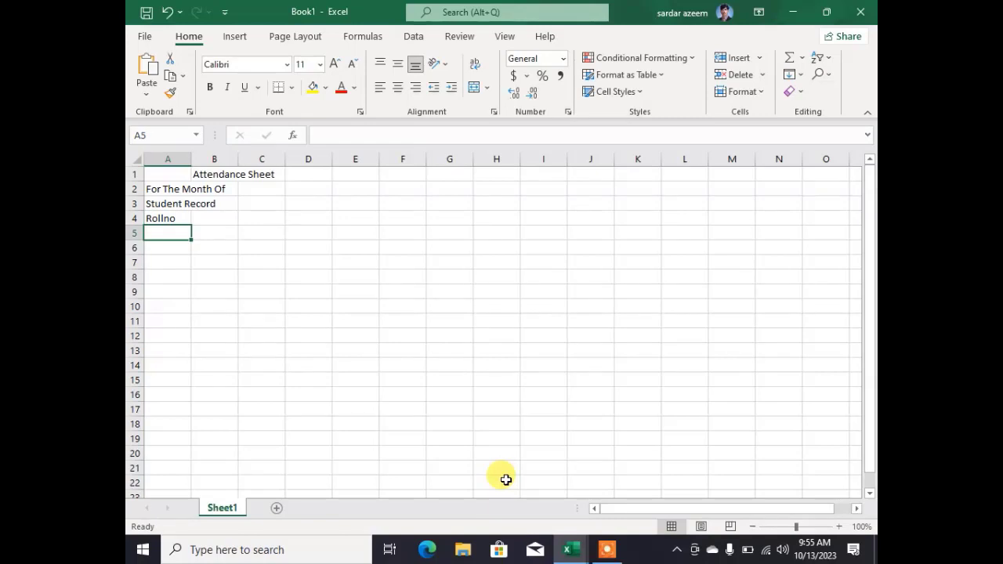
key(Up)
key(Right)
text(Name)
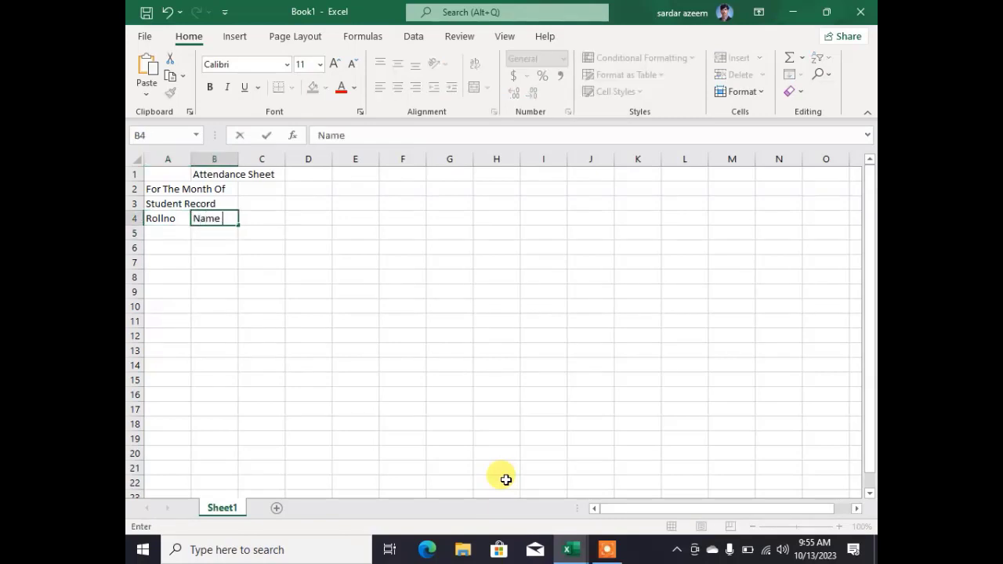
text( Of Student)
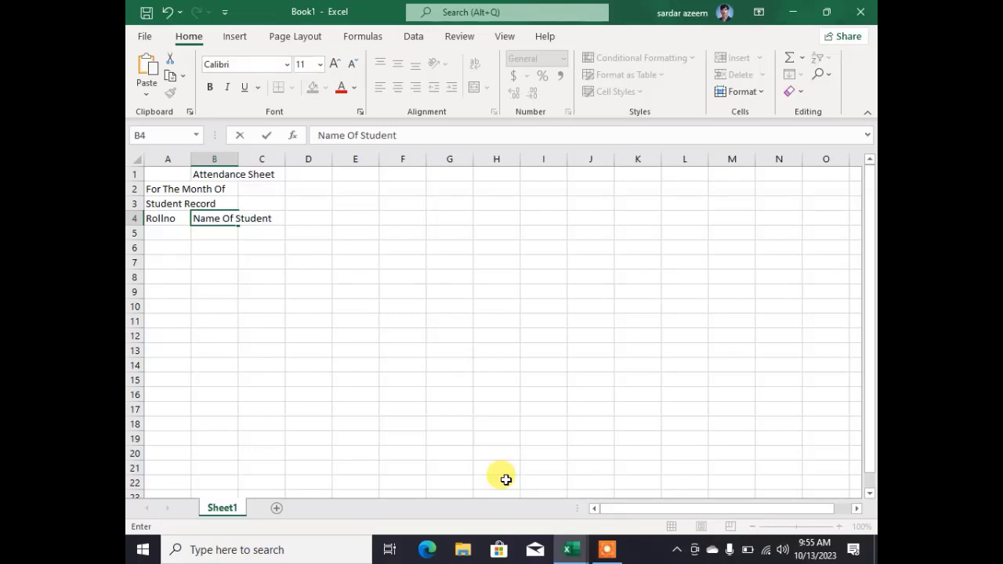
key(Tab)
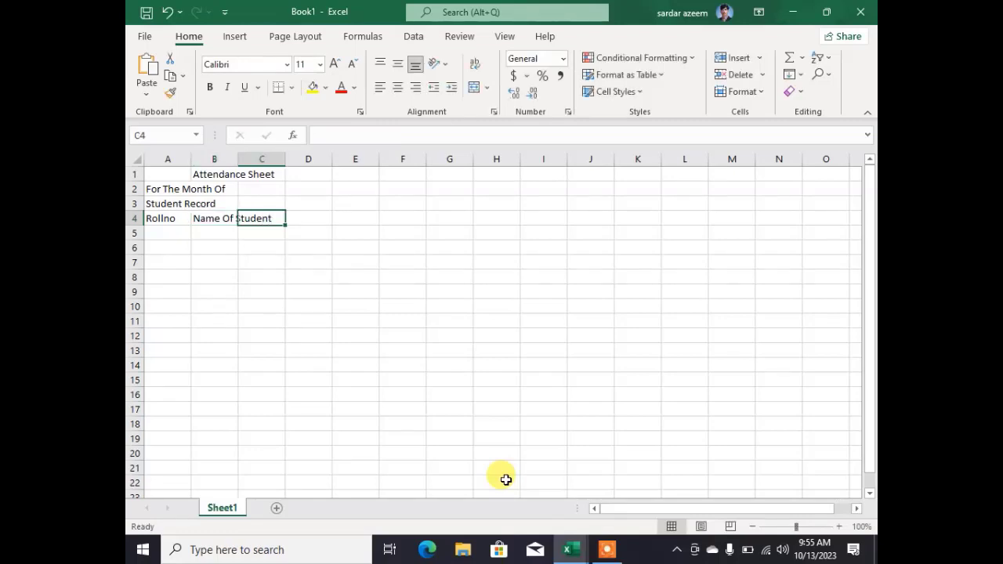
- Add the headings "Class" in C4 and "Time" in D4, and autofit the width of column B
text(Class)
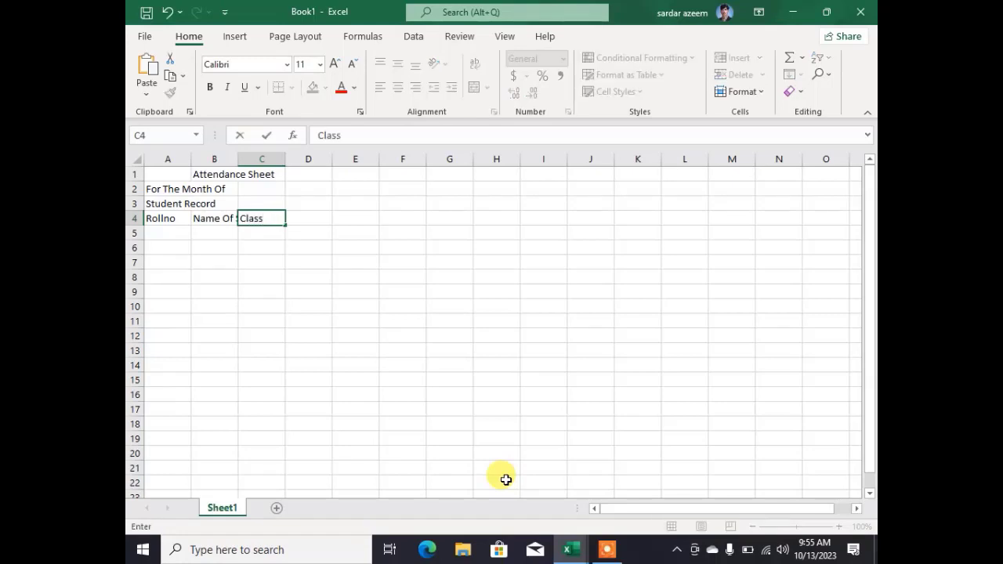
key(Tab)
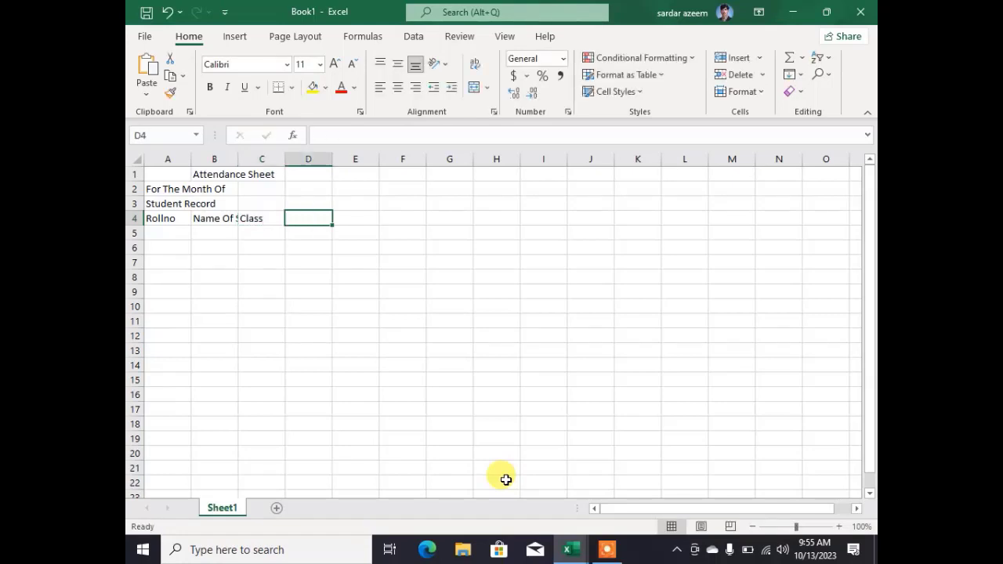
text(S)
key(BackSpace)
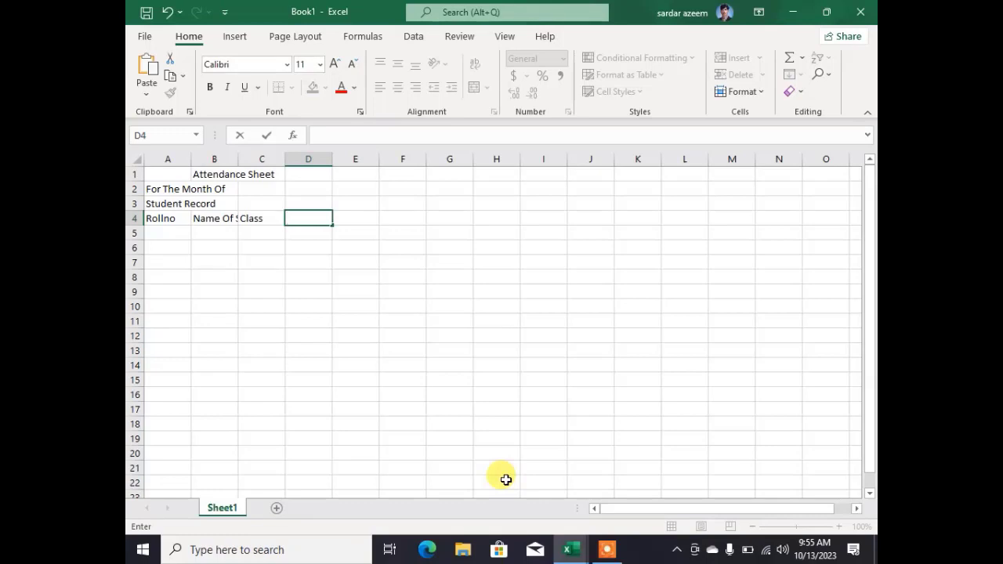
text(Time)
key(Return)
key(Left)
key(Left)
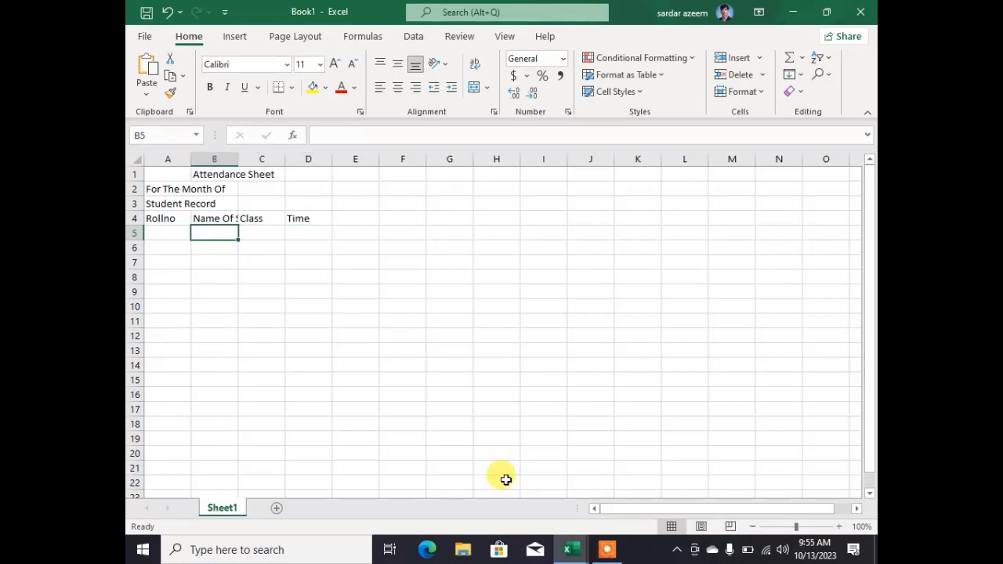
double_click(239, 160)
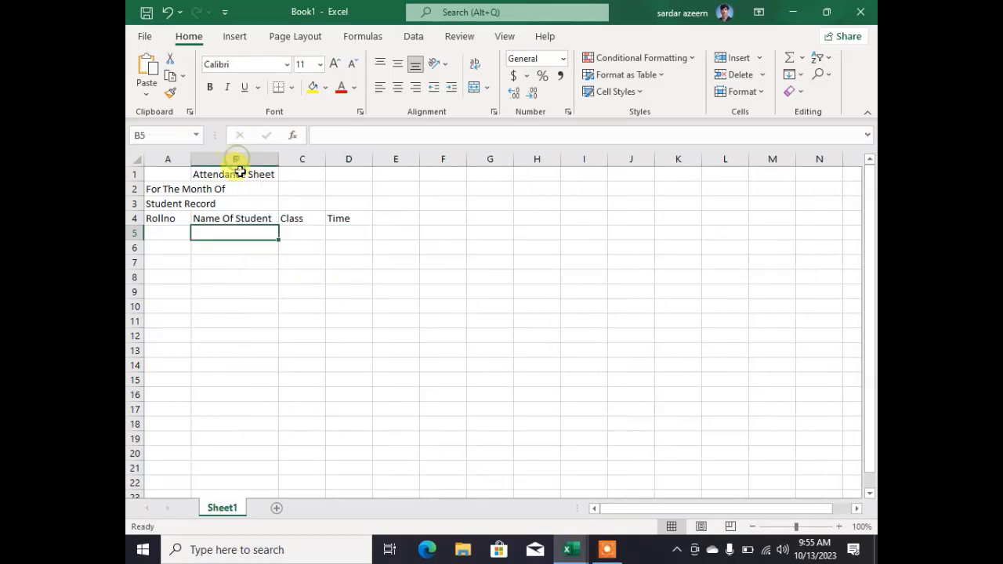
- Enter the first two roll numbers, 100 in A5 and 101 in A6
click(202, 275)
click(168, 232)
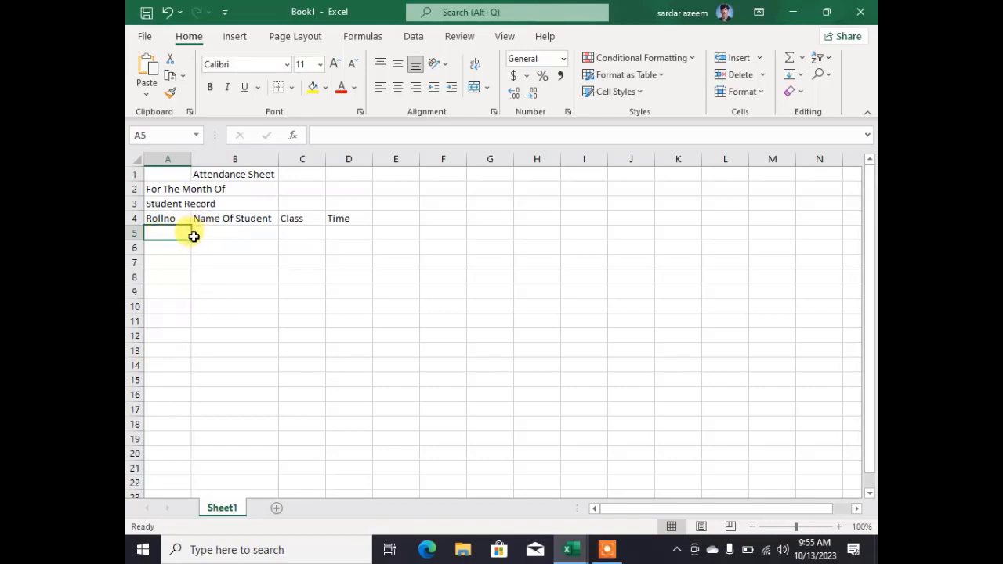
text(10)
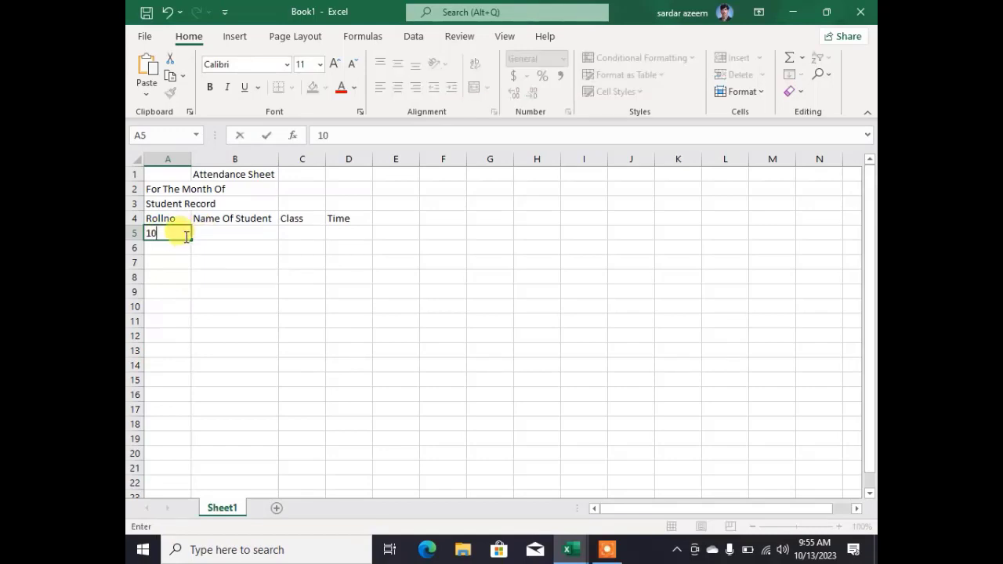
text(0)
click(169, 248)
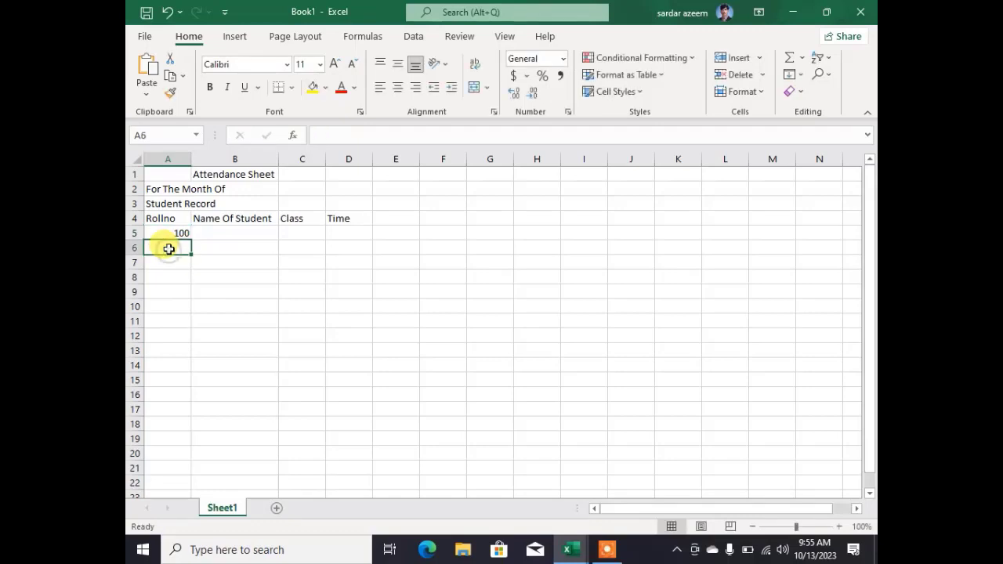
text(101)
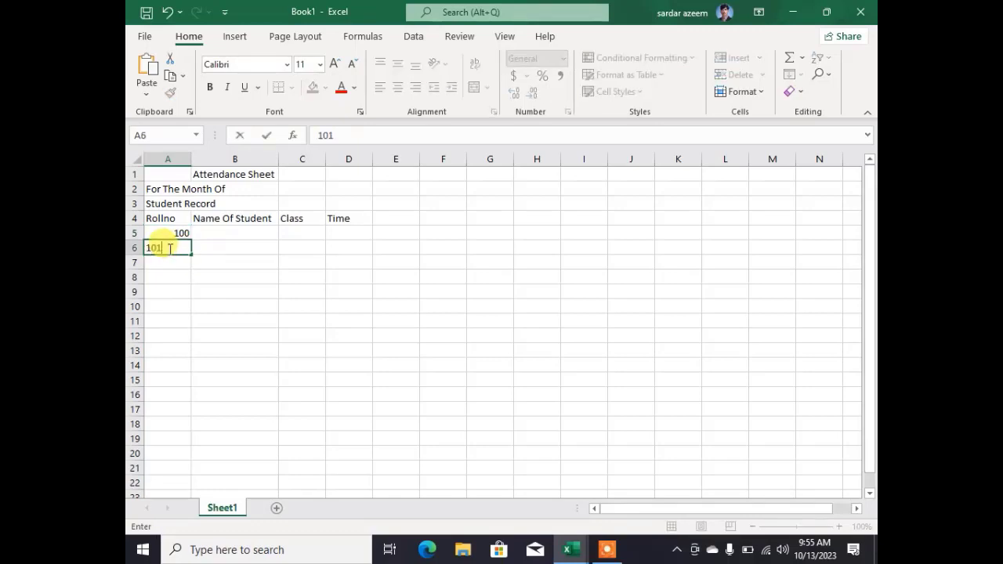
click(230, 246)
- Extend the roll number series from A5:A6 down to 150 in cell A55
drag(167, 232, 190, 322)
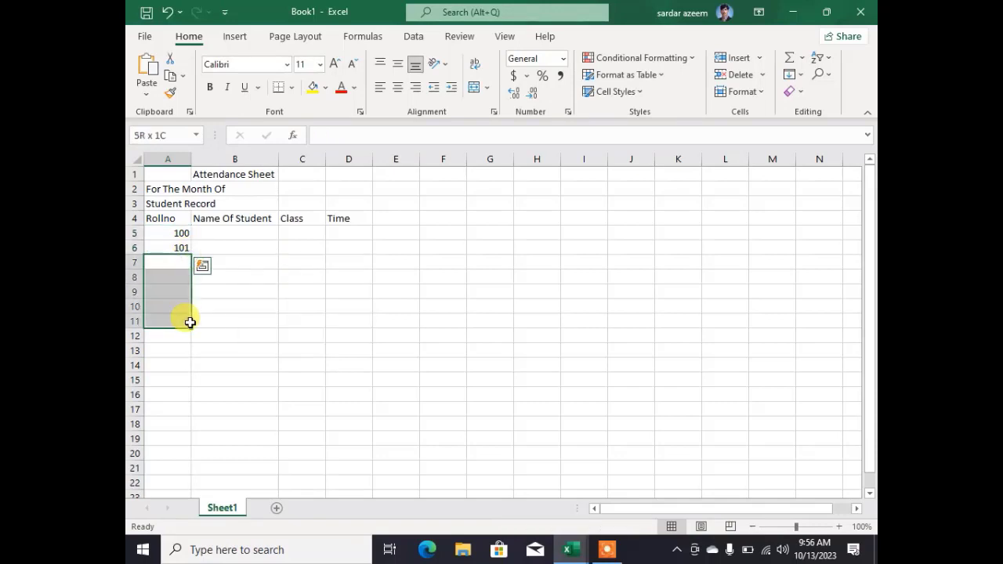
drag(175, 232, 193, 325)
click(191, 262)
drag(168, 235, 208, 219)
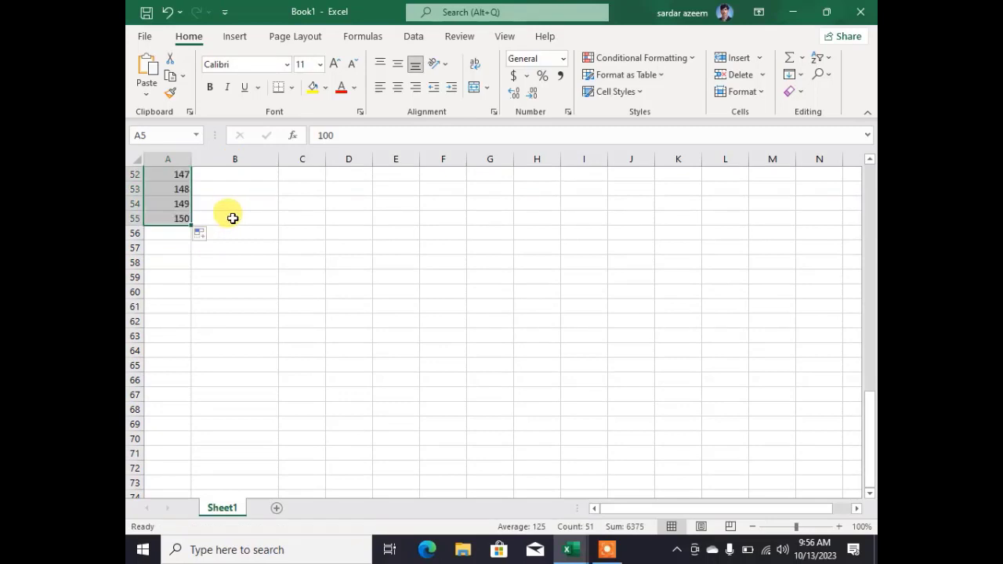
click(233, 218)
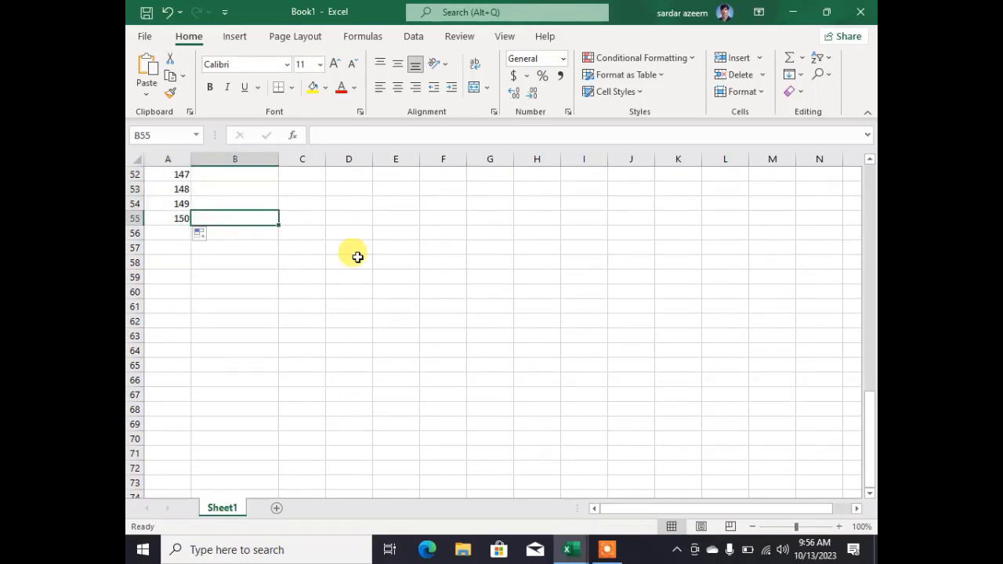
- Copy the employee names in B5:B54 on Sheet2 of the Attendance workbook and paste them into Book1 starting at B5
key(ctrl+Up)
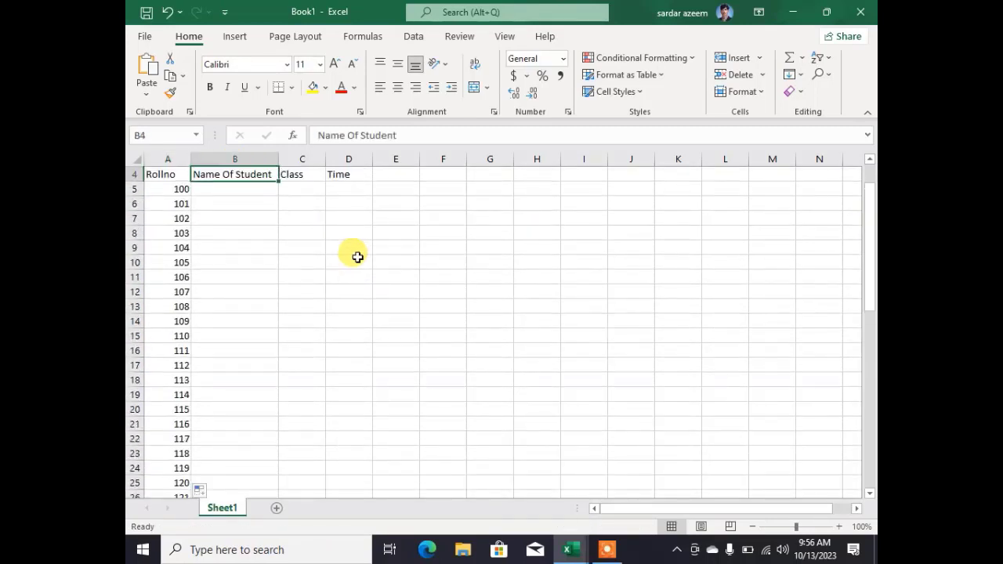
click(240, 192)
scroll(243, 205, up, 1)
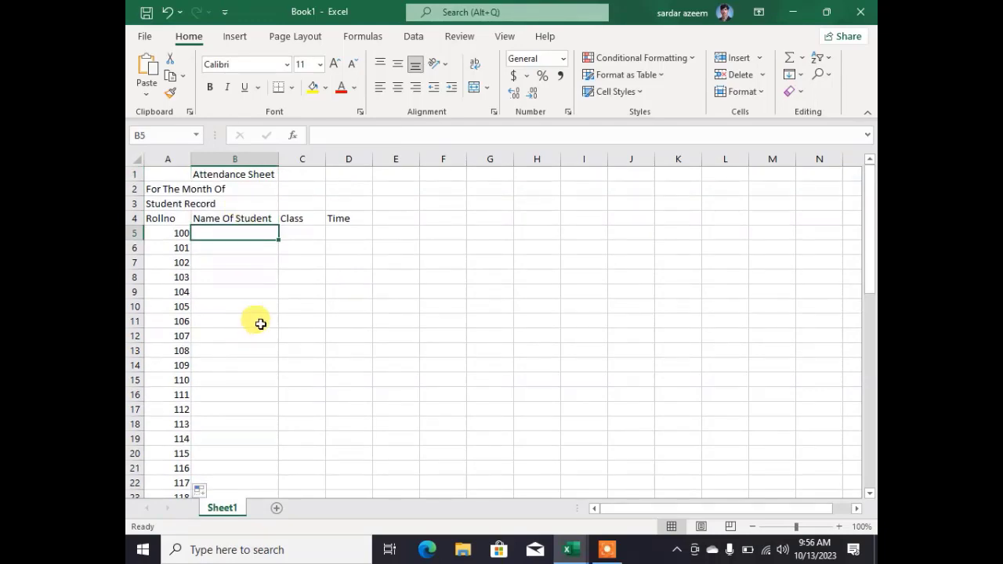
mouse_move(569, 544)
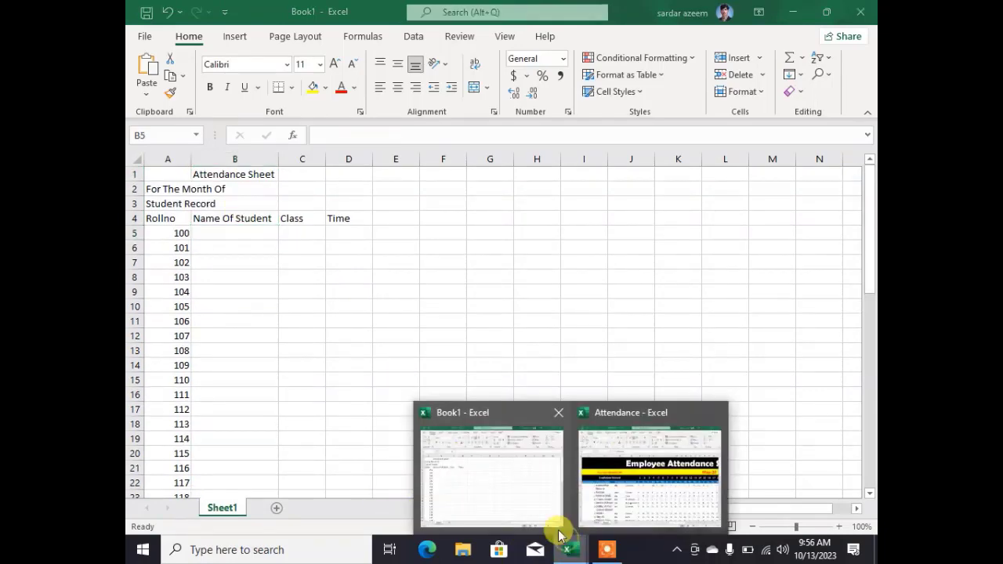
click(612, 494)
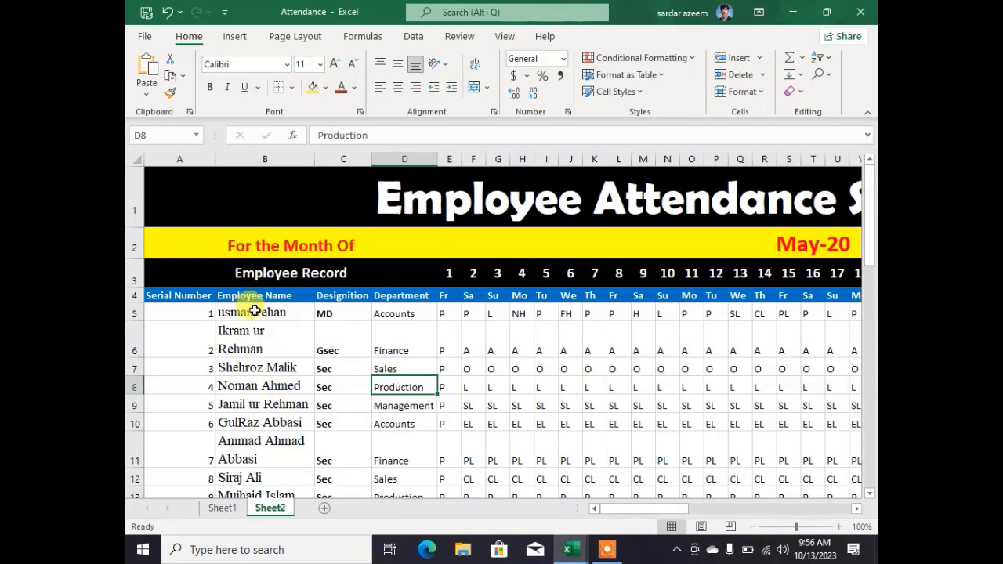
drag(247, 312, 261, 463)
key(ctrl+c)
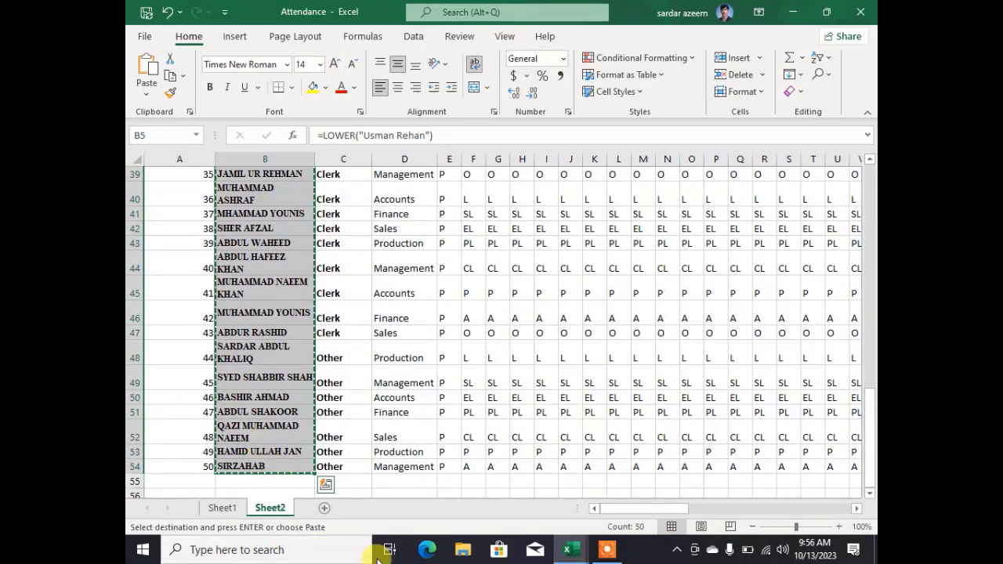
mouse_move(570, 555)
click(477, 508)
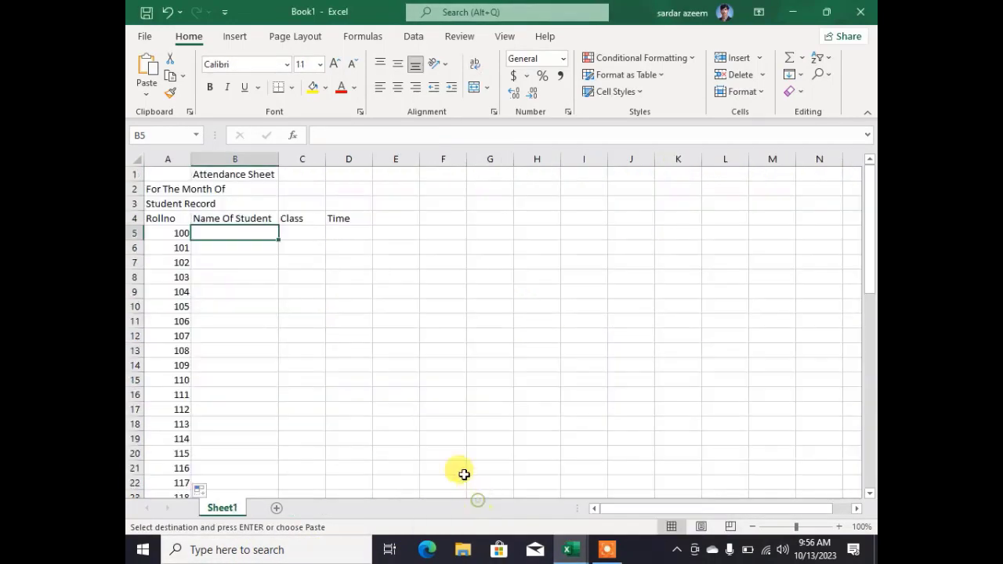
key(ctrl+v)
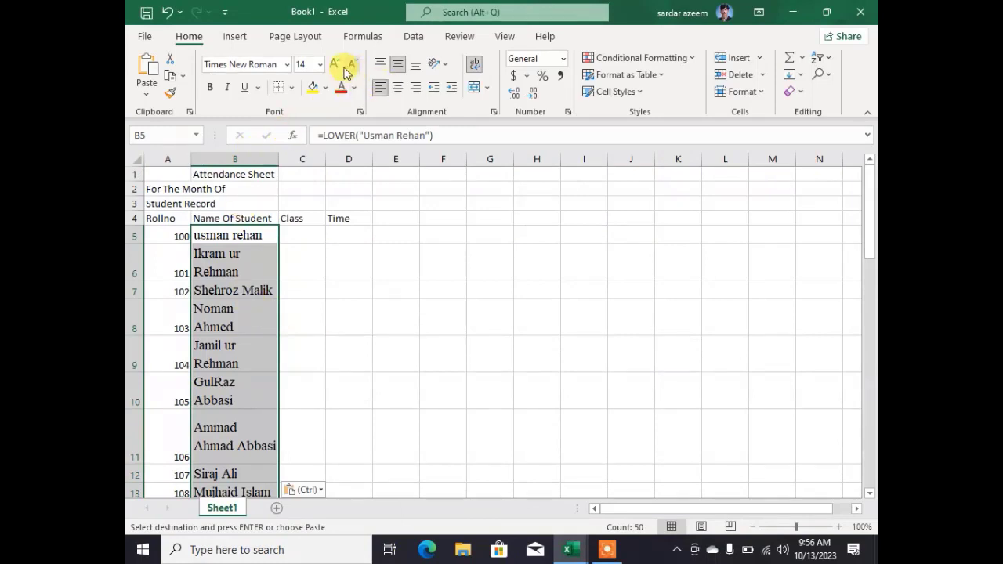
- Clear the formats of the pasted student names and autofit the width of column B
click(791, 91)
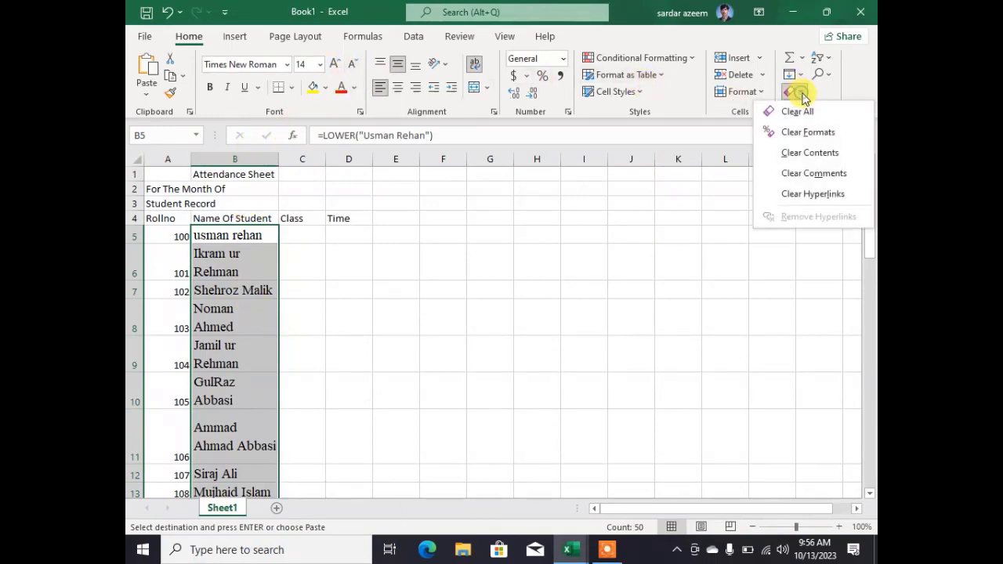
click(793, 133)
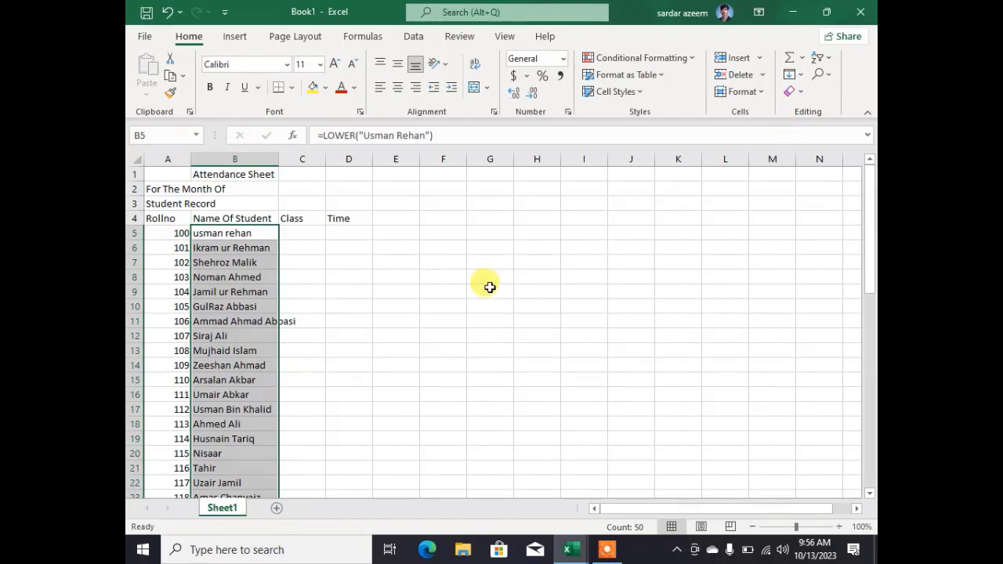
click(331, 335)
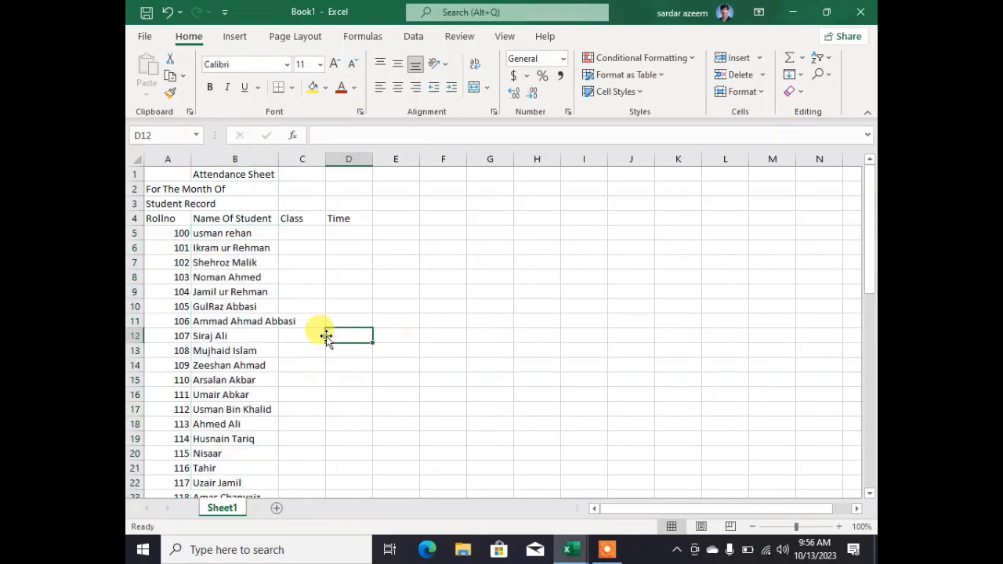
double_click(278, 161)
- Enter the class "DIT P1" in C5 for the first student
click(344, 236)
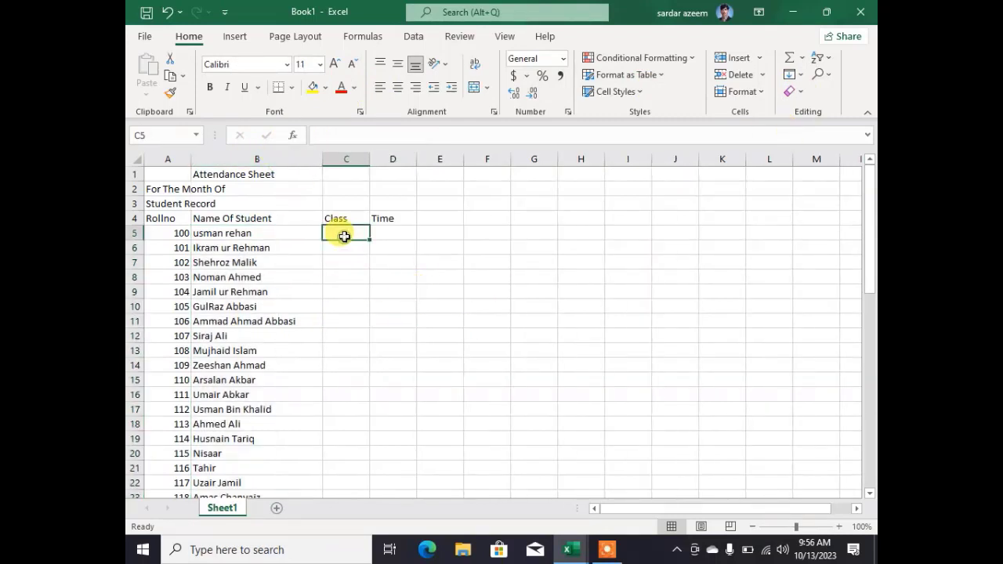
text(DIT)
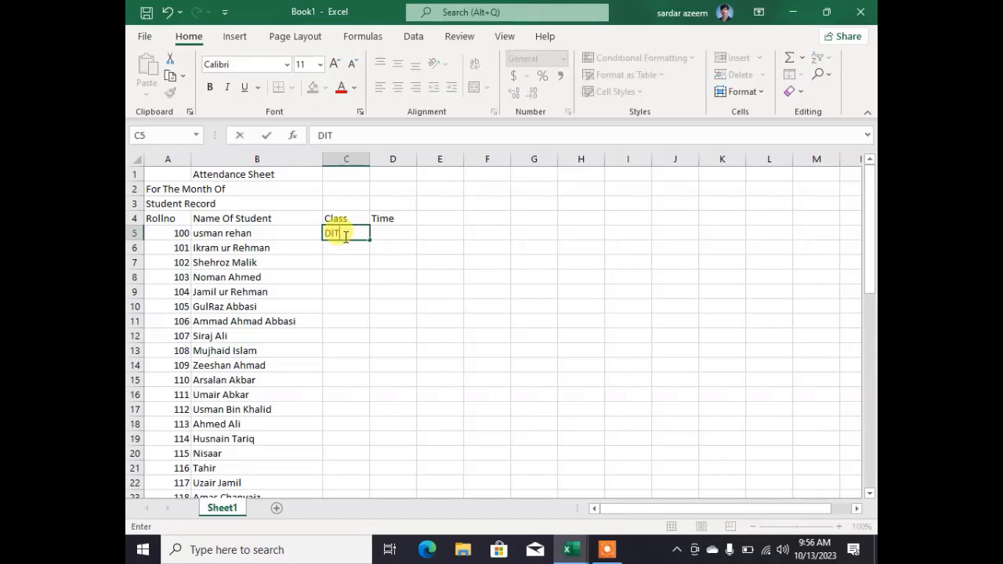
click(347, 264)
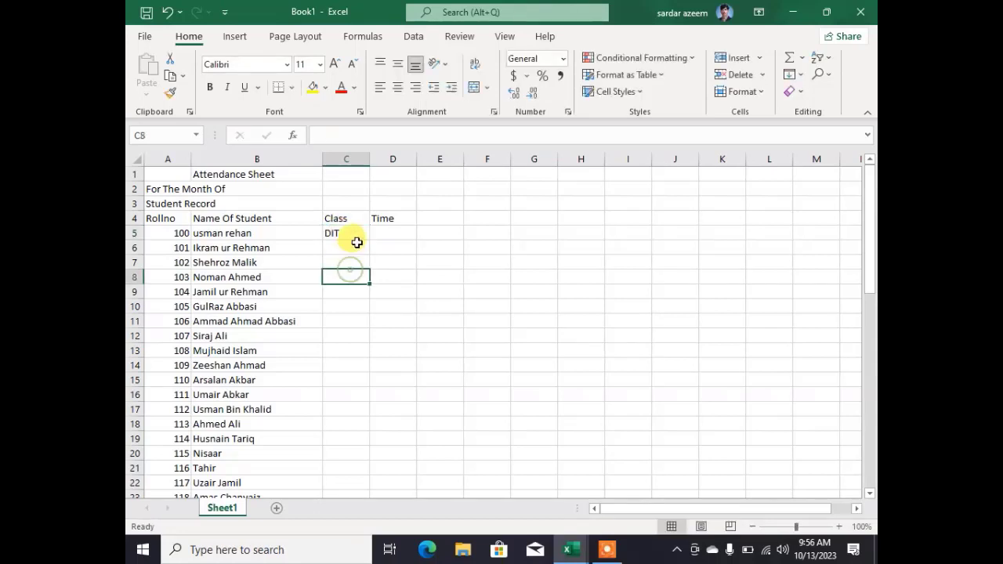
click(354, 235)
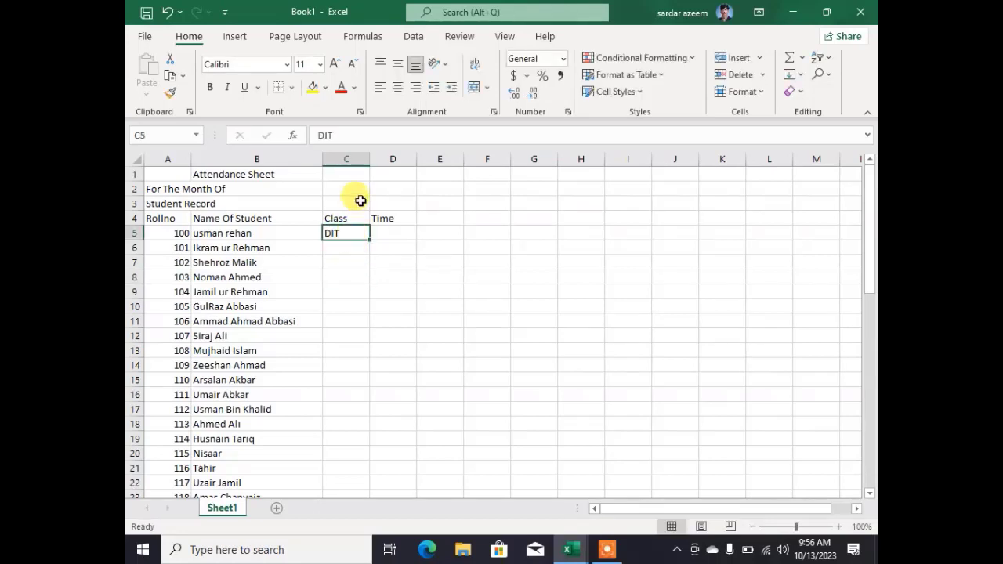
click(363, 137)
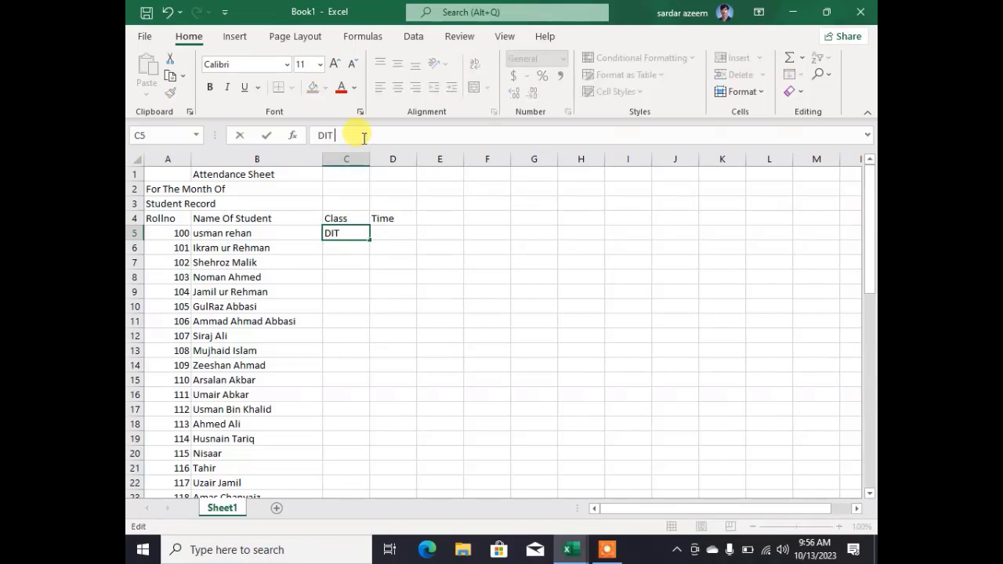
text(p1)
text(P1)
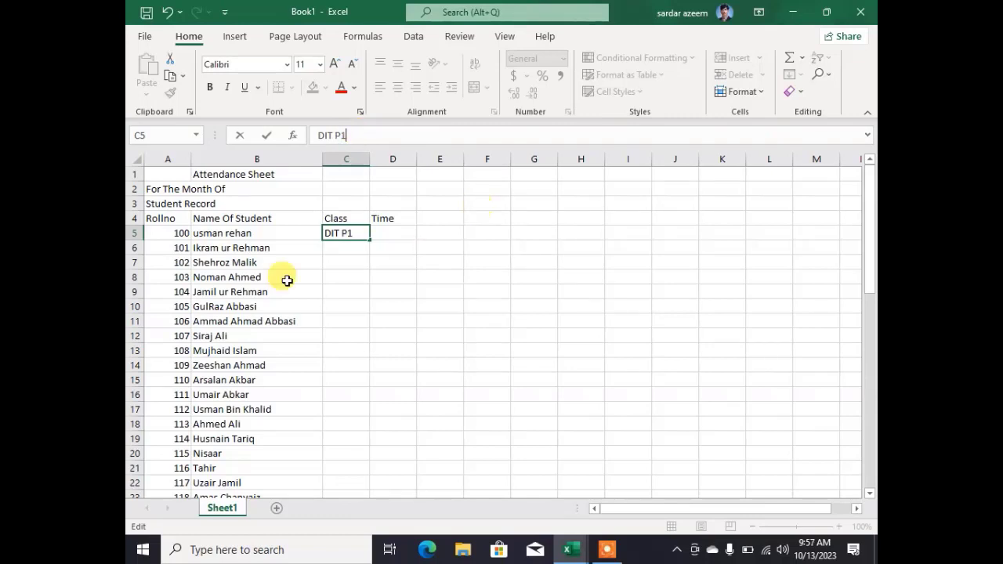
click(316, 261)
- Try to fill the class from C5 down to C30 with the fill handle, and undo the fill
click(362, 248)
click(361, 235)
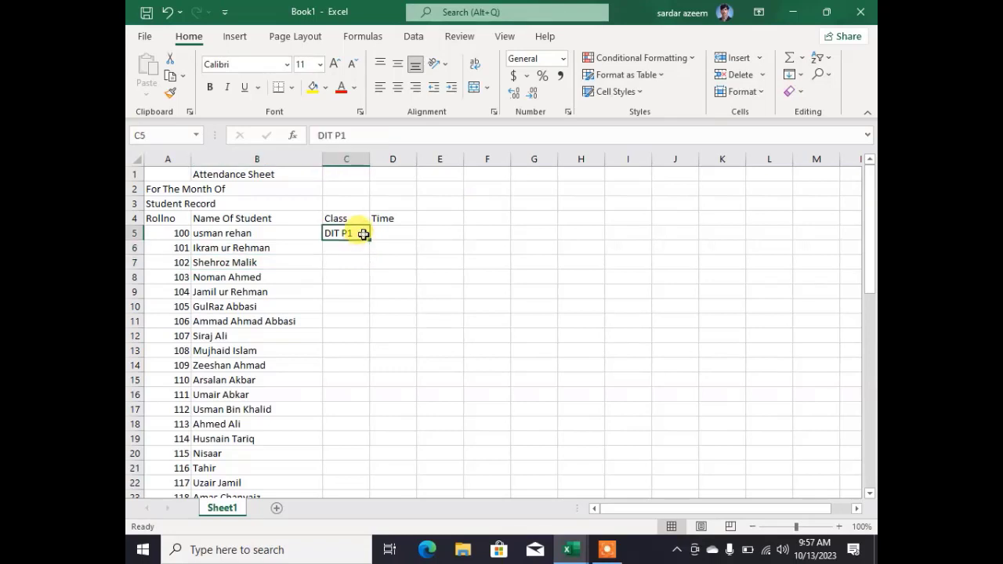
drag(369, 240, 370, 456)
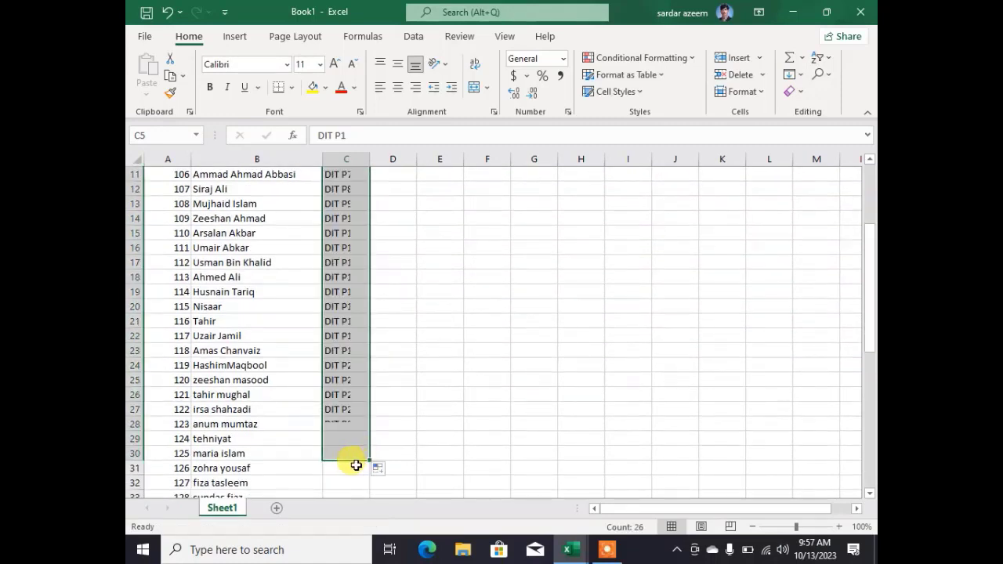
click(344, 466)
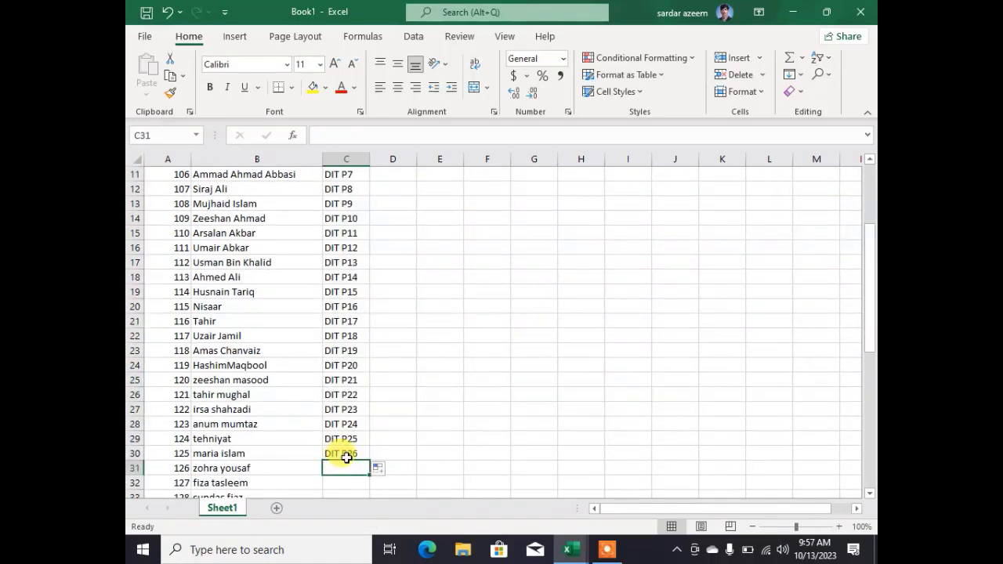
key(ctrl+z)
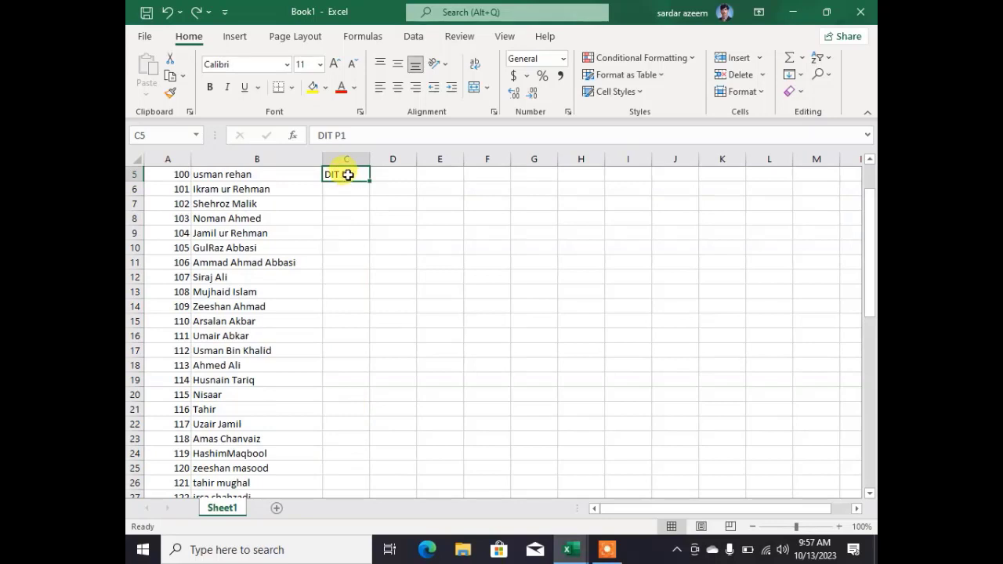
- Copy the class "DIT P1" from C5 and paste it into the Class column over C5:C30
key(ctrl+c)
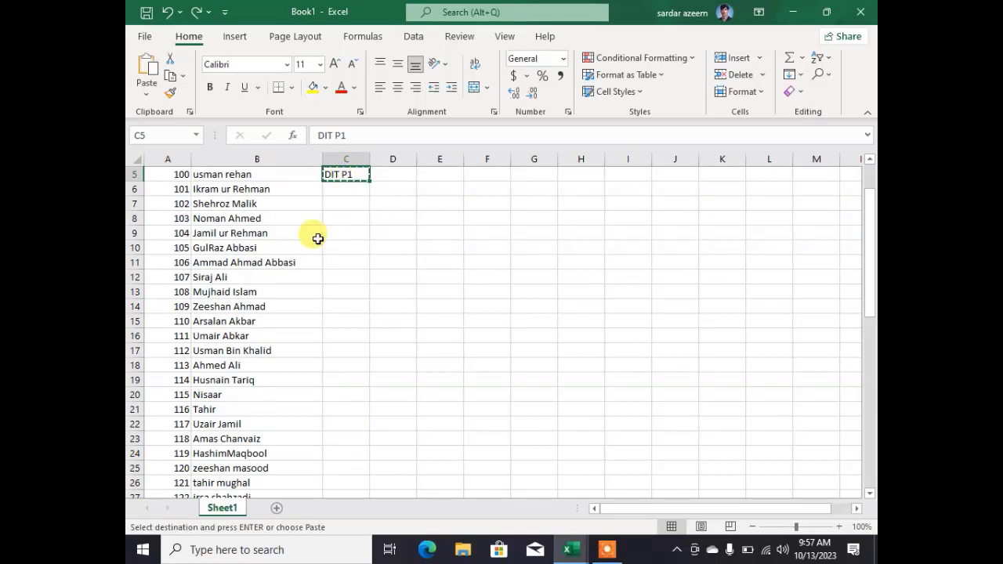
click(345, 218)
drag(356, 177, 348, 483)
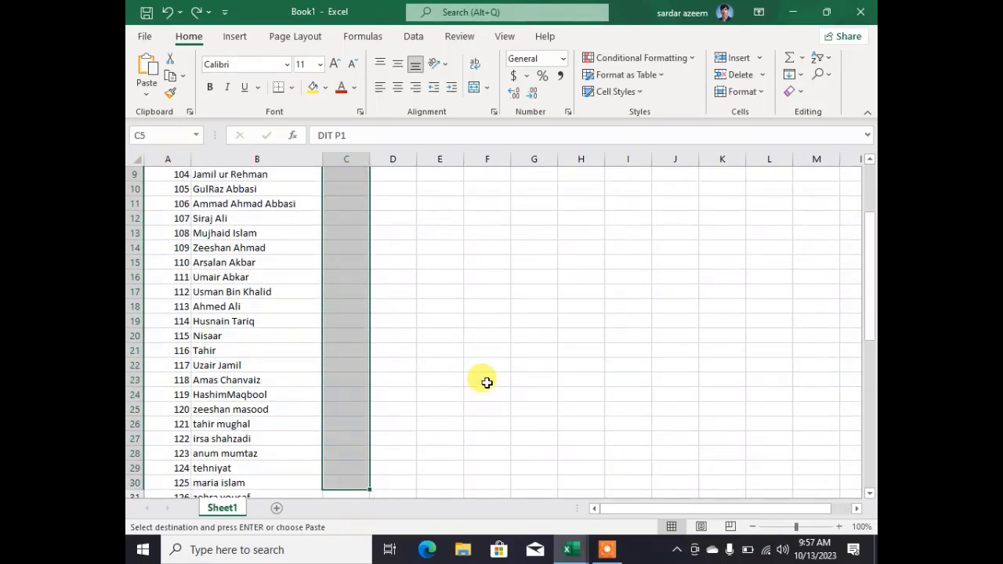
key(ctrl+v)
click(383, 261)
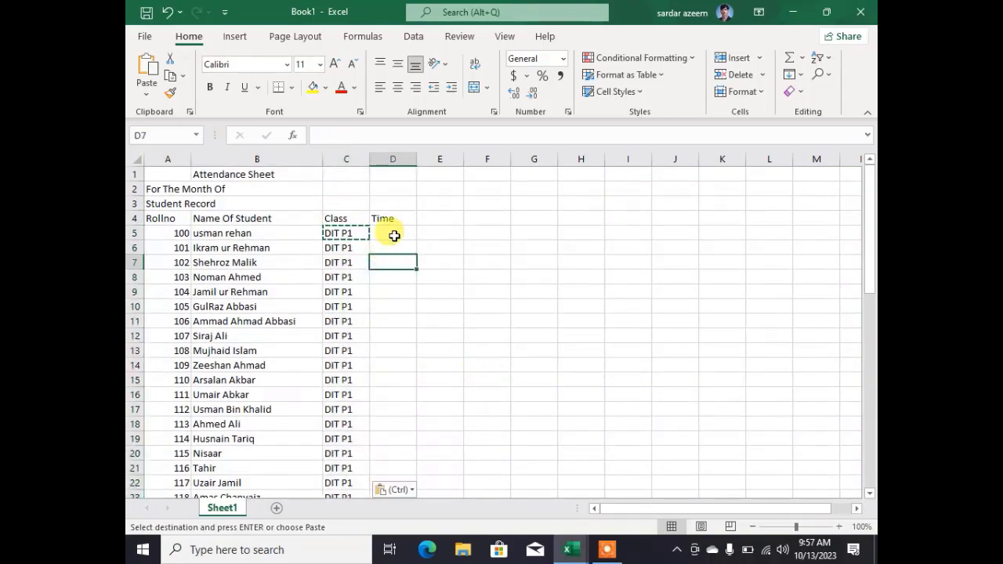
- Enter the time 9 AM in D5 for the first student
click(392, 231)
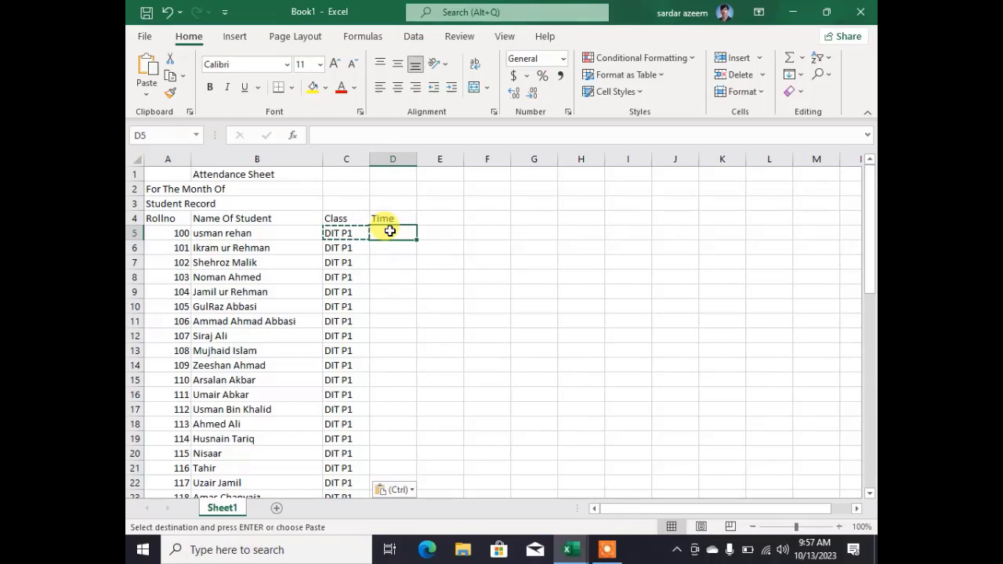
text(9)
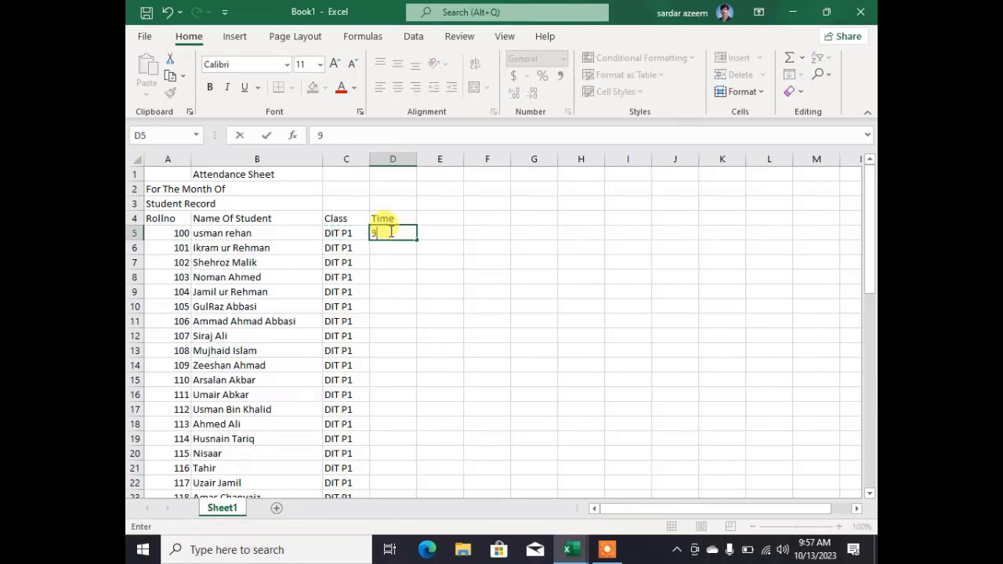
text( AM)
click(386, 260)
- Try to fill the time from D5 down to D16 with the fill handle
click(409, 233)
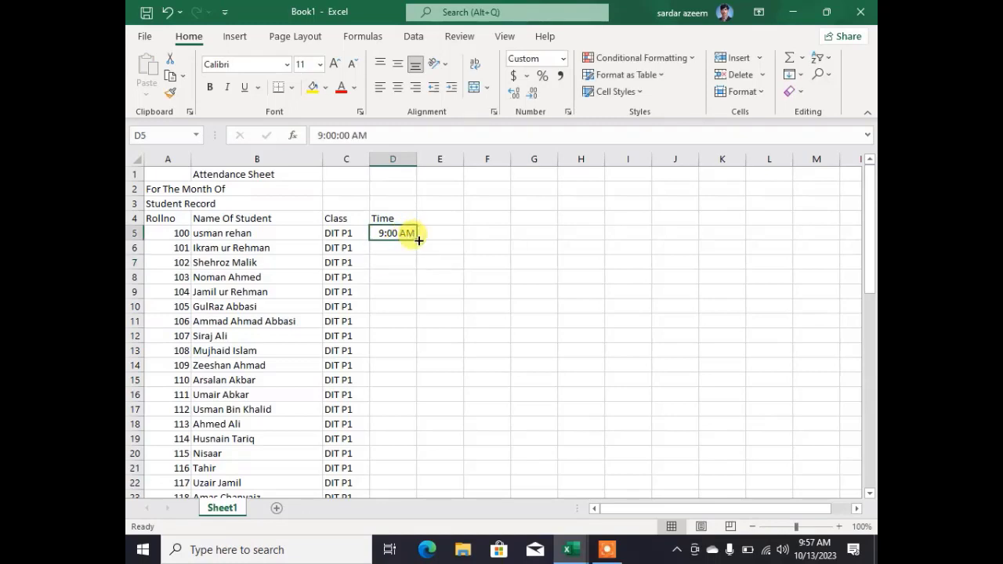
drag(419, 240, 413, 379)
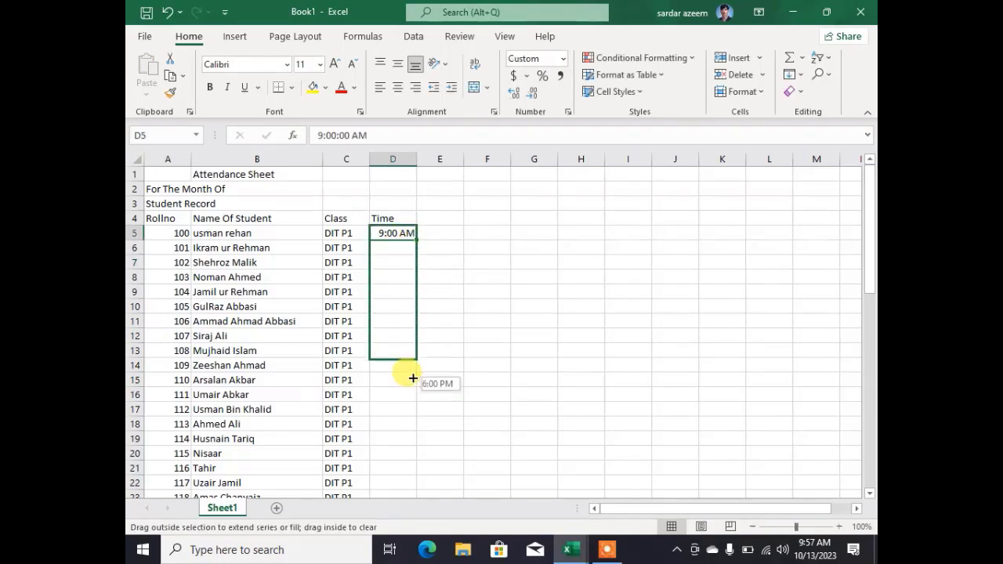
drag(409, 402, 406, 402)
click(389, 412)
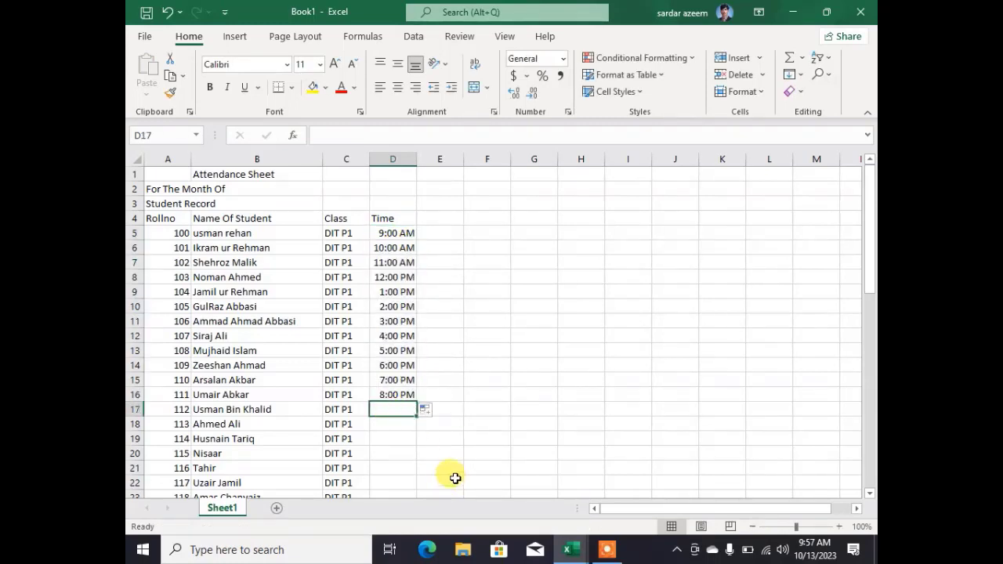
- Copy the 9:00 AM time from D5 and paste it over D6:D16
click(394, 235)
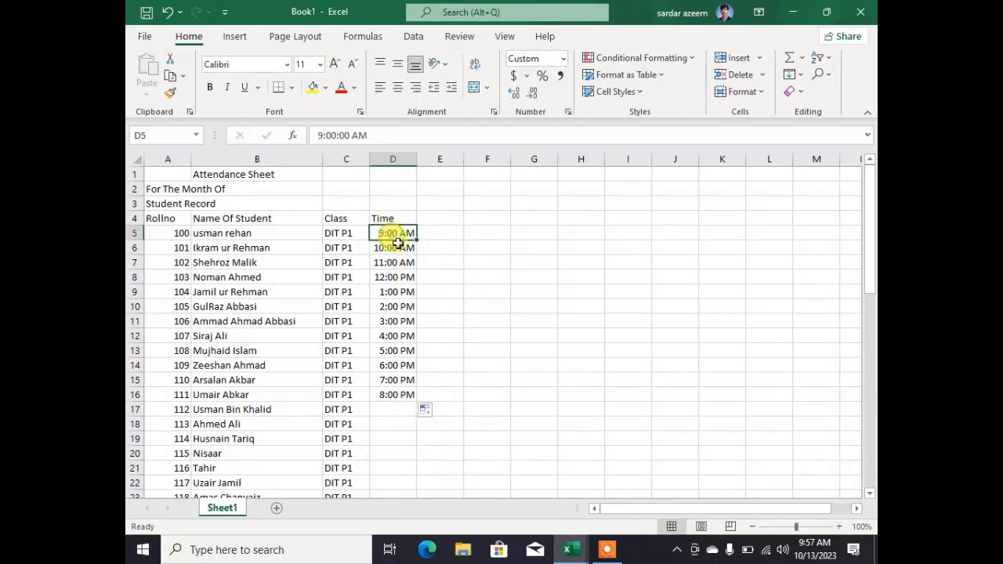
key(ctrl+c)
click(401, 275)
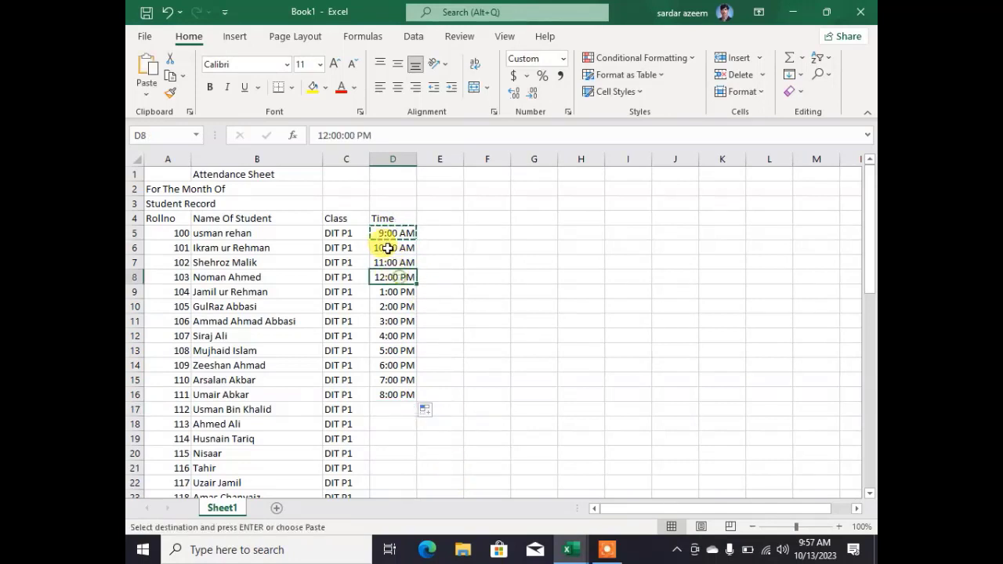
drag(387, 249, 392, 391)
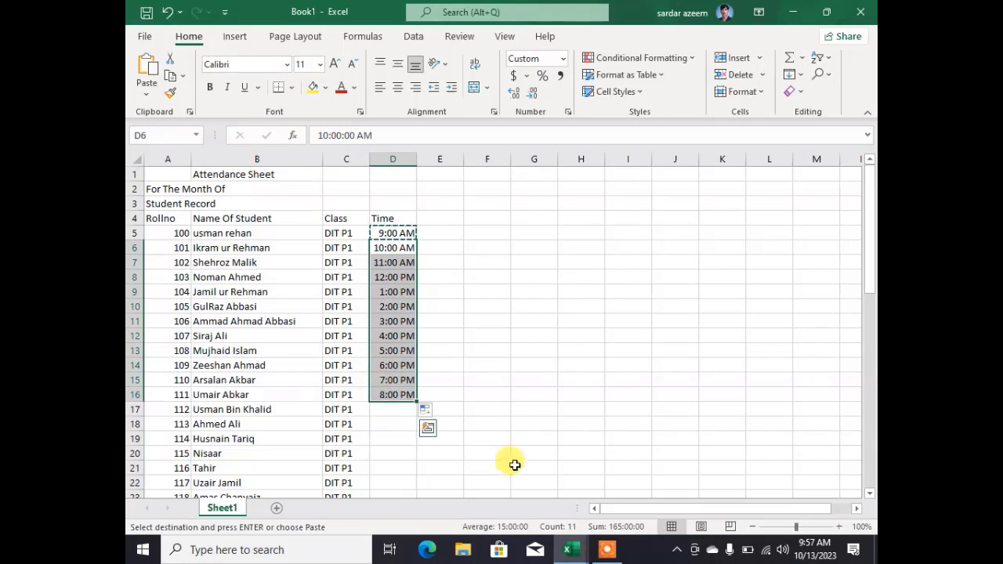
key(ctrl+v)
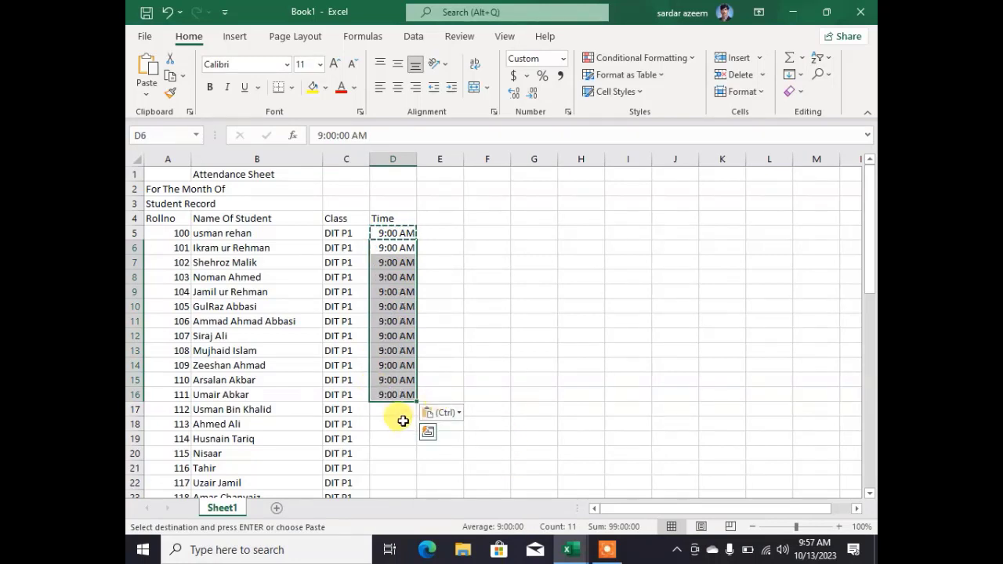
- Enter the time 4 PM in D17
click(392, 412)
text(4 PM)
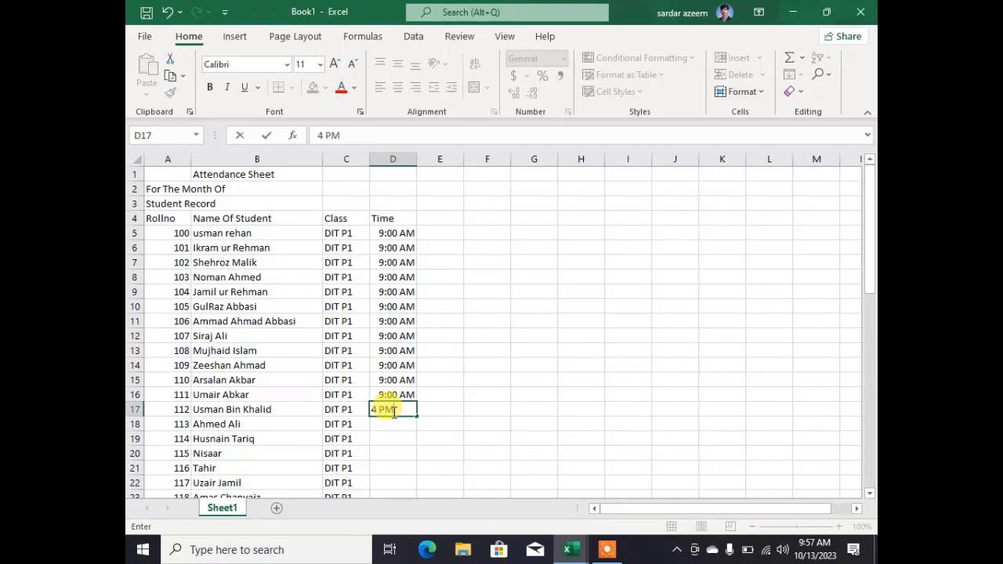
key(Return)
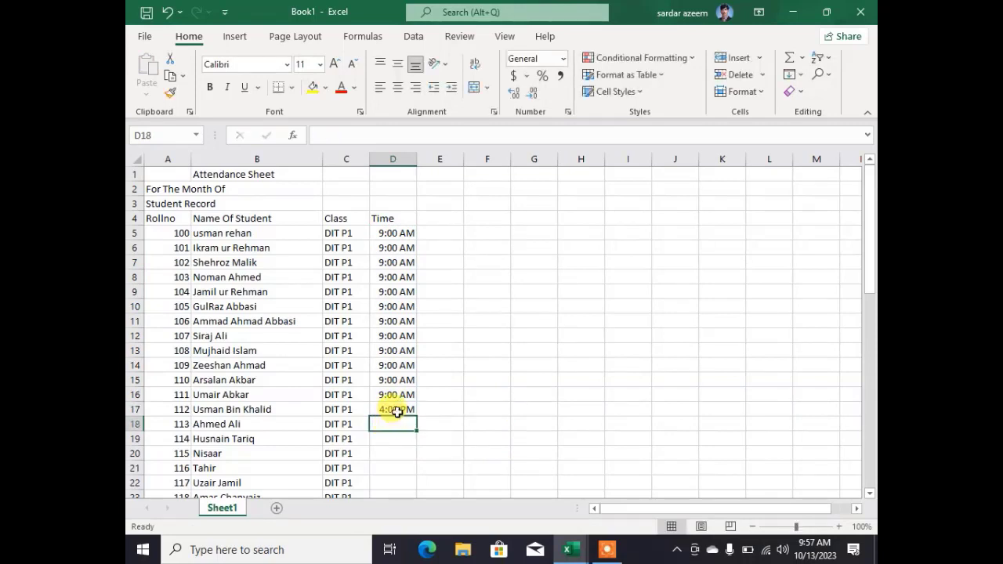
- Copy the 4:00 PM time from D17 and paste it over D18:D30
click(397, 408)
key(ctrl+c)
click(446, 422)
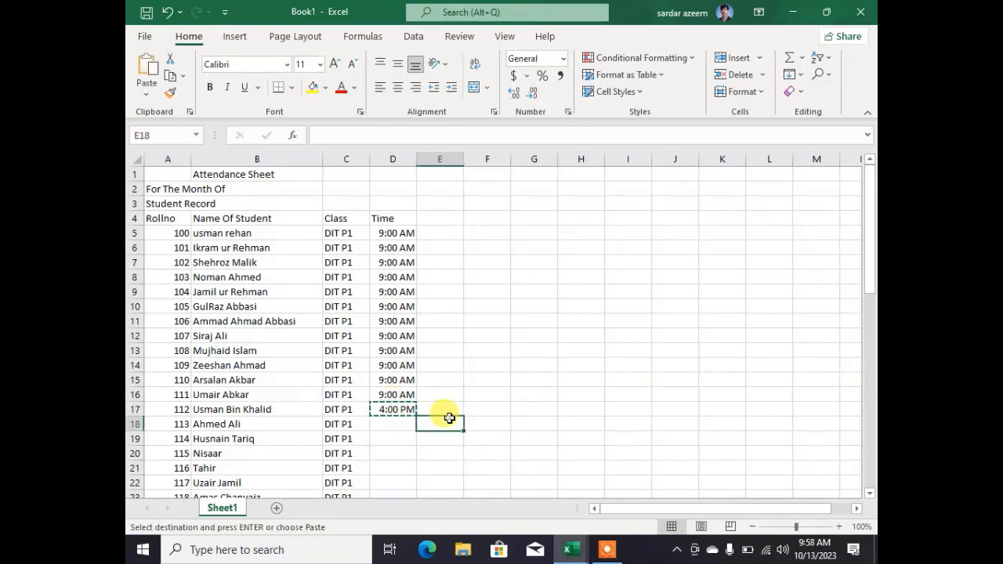
scroll(426, 400, down, 3)
drag(393, 291, 391, 468)
key(ctrl+v)
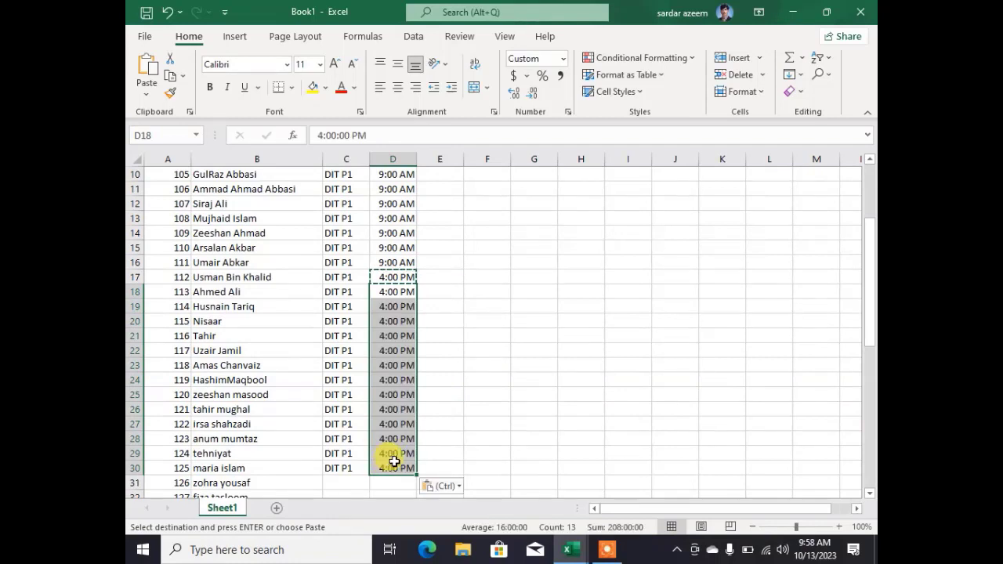
click(330, 474)
- Enter the class DIT P2 in C31, the first student row without a class
scroll(349, 474, down, 3)
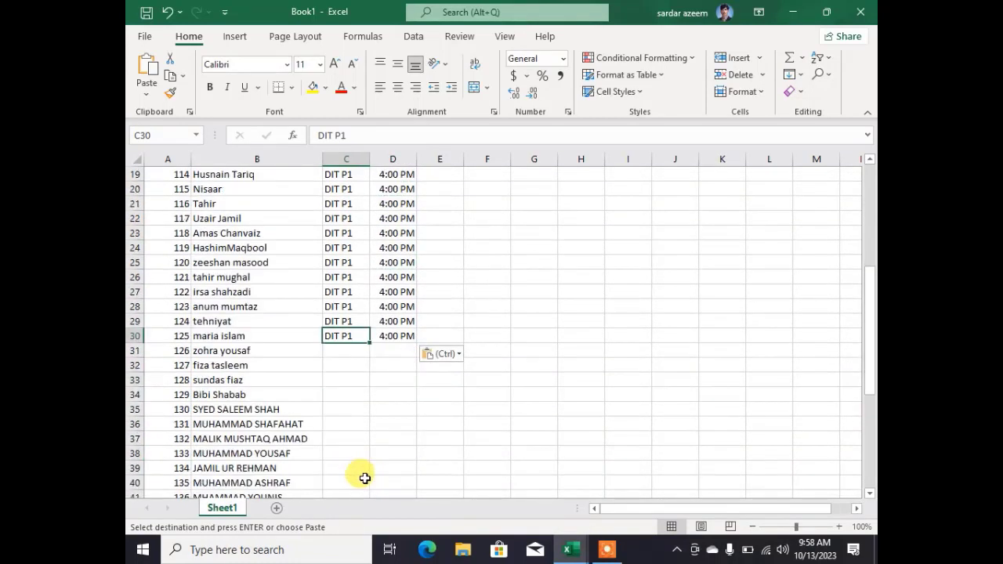
click(342, 353)
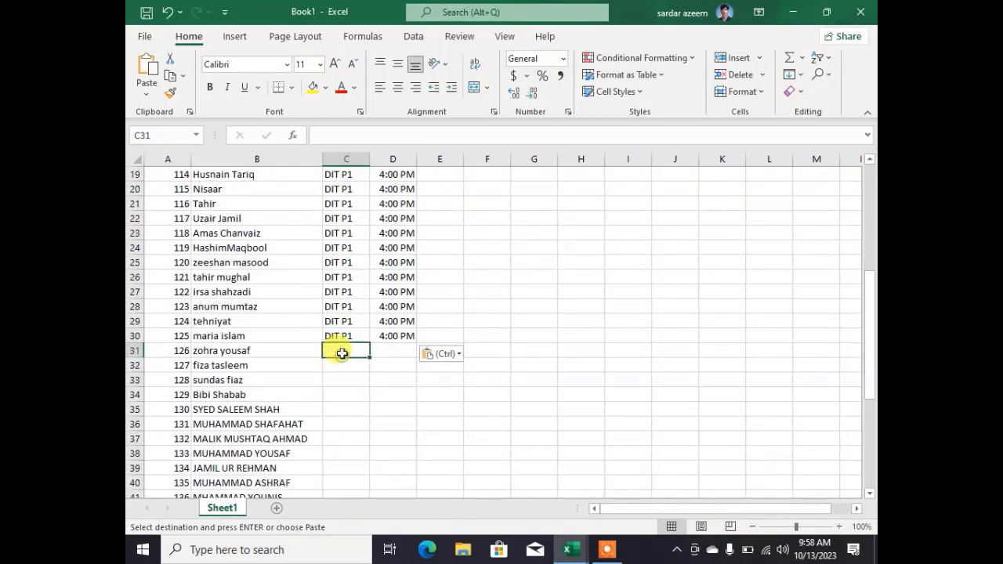
text(DIT =2)
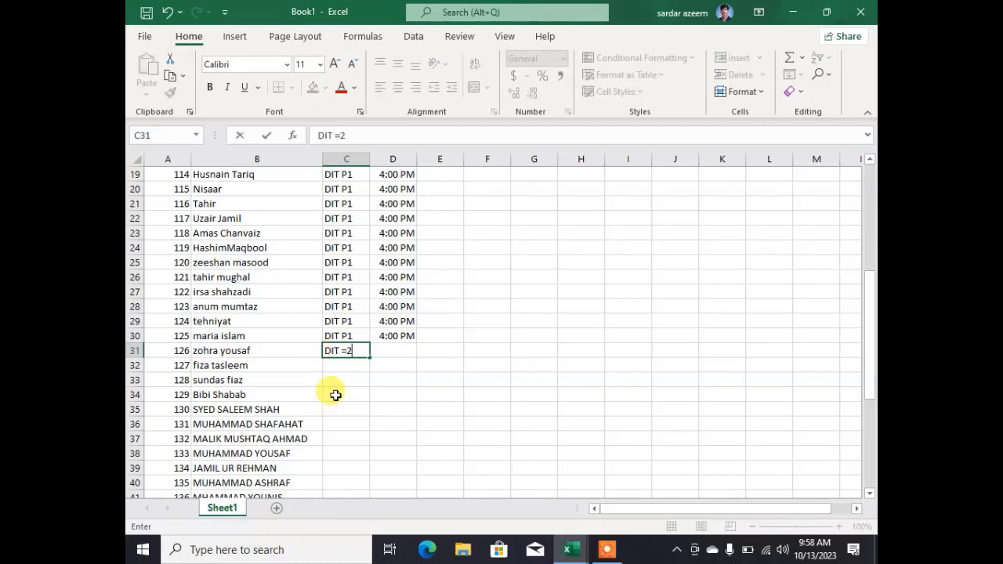
click(341, 136)
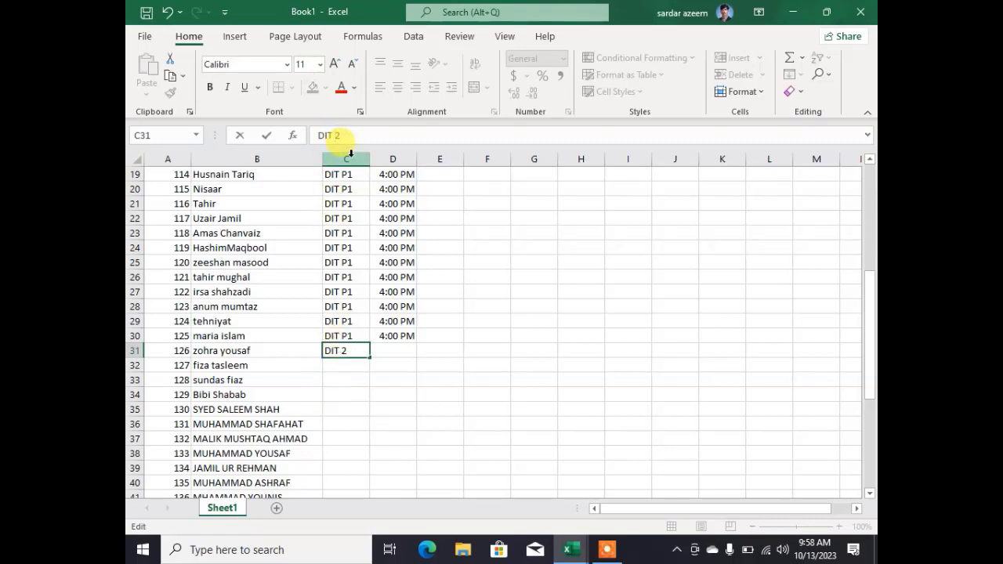
click(342, 409)
click(354, 355)
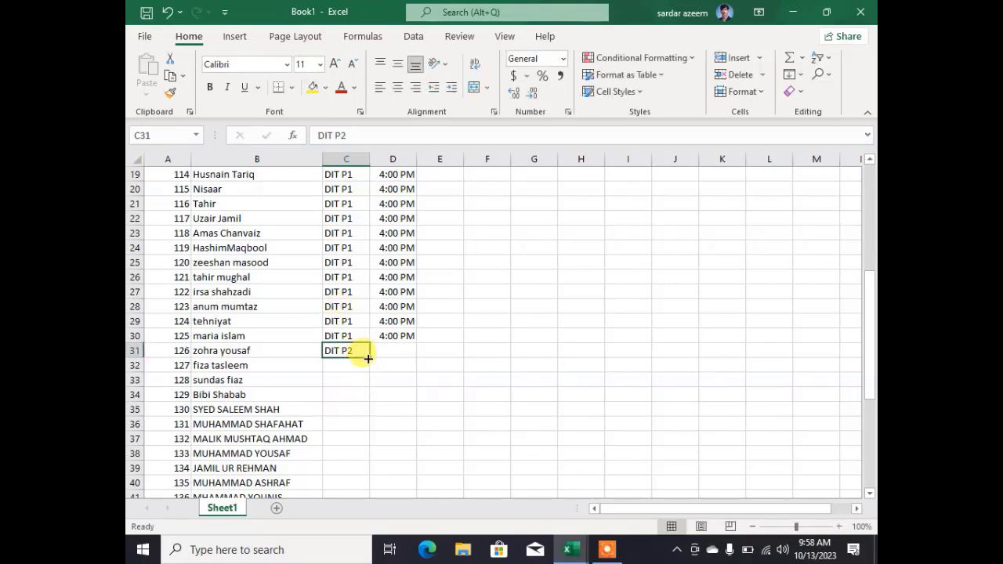
- Try to fill the class from C31 down to C55 with the fill handle
double_click(368, 358)
scroll(366, 421, down, 2)
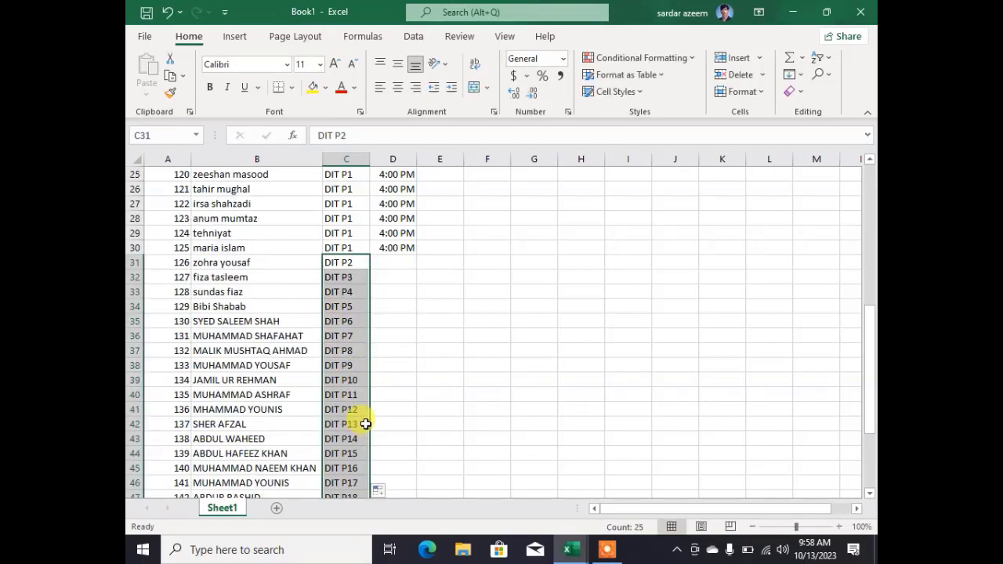
- Copy the class DIT P2 from C31 and paste it over C32:C55
click(354, 263)
key(ctrl+c)
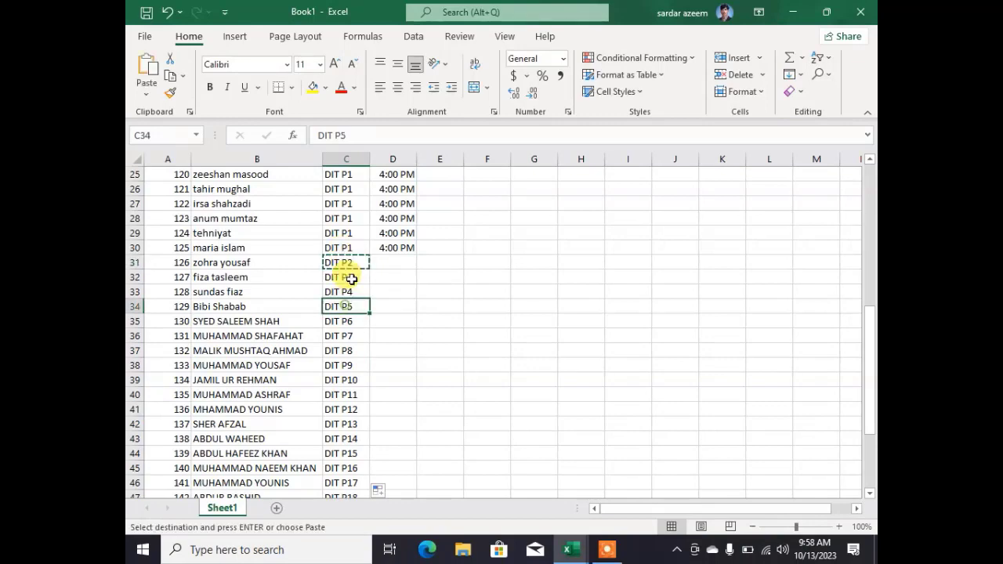
drag(353, 274, 346, 350)
drag(346, 408, 350, 469)
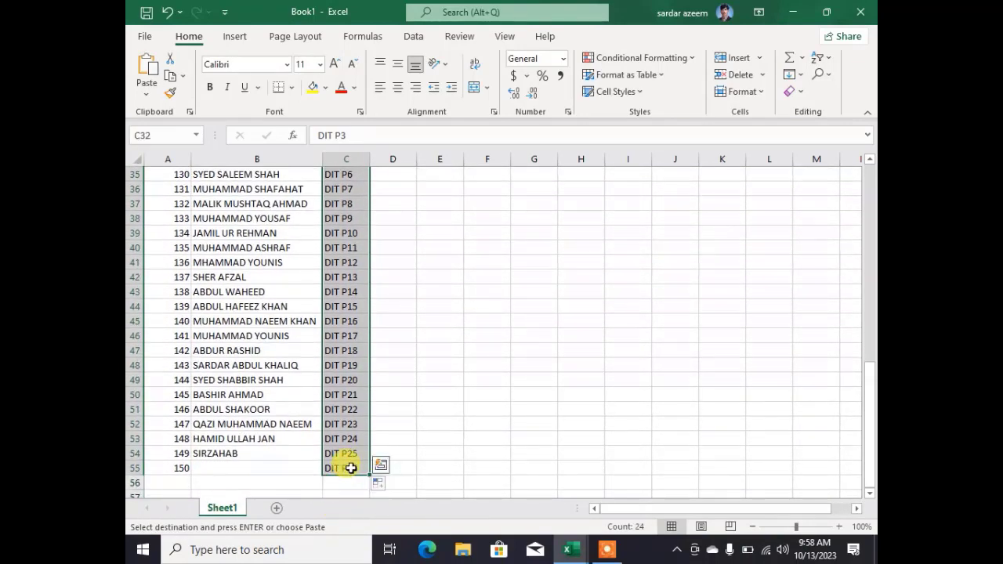
key(ctrl+v)
- Enter the time 11 AM in D31 for the first DIT P2 student
click(391, 369)
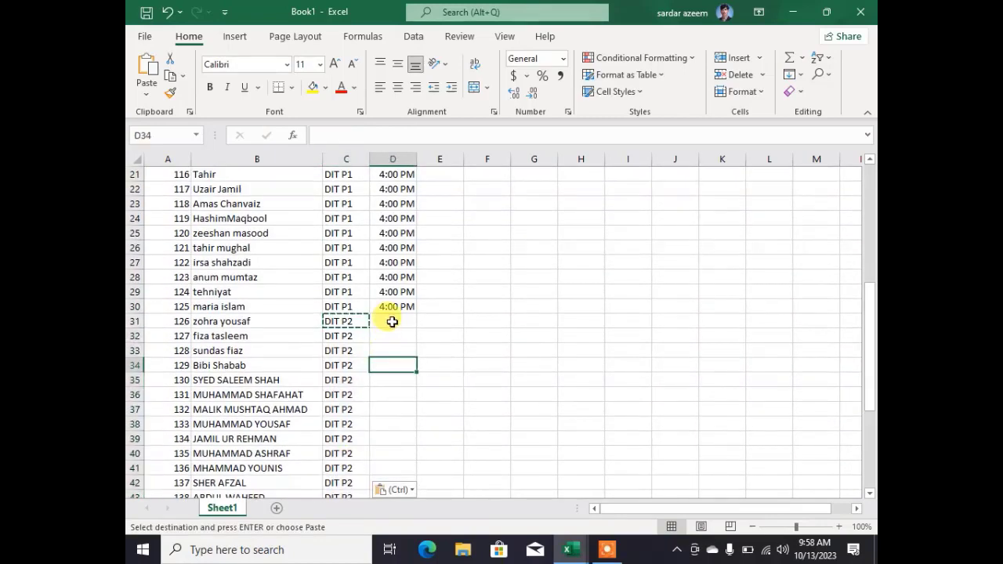
click(391, 322)
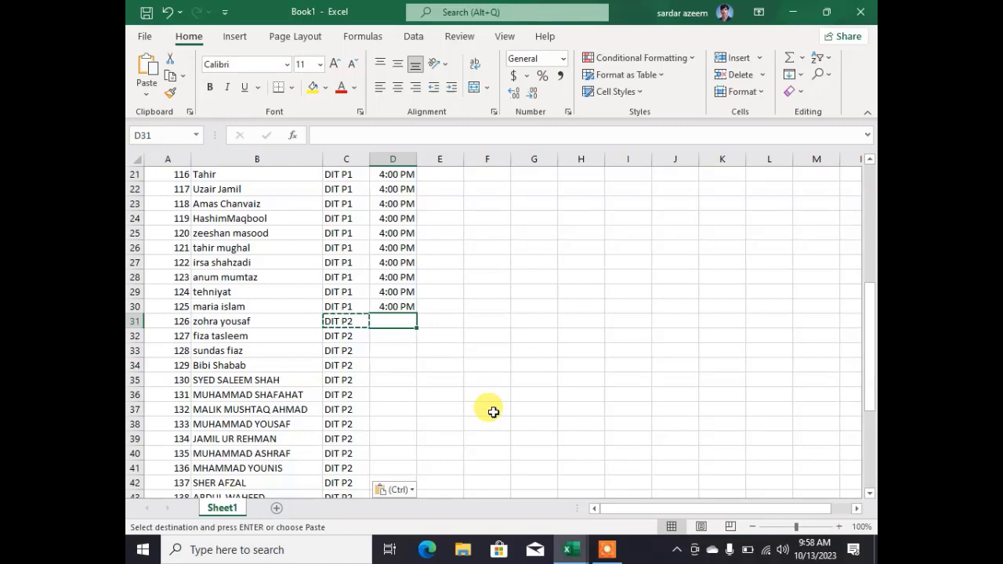
key(Escape)
text(11 AM)
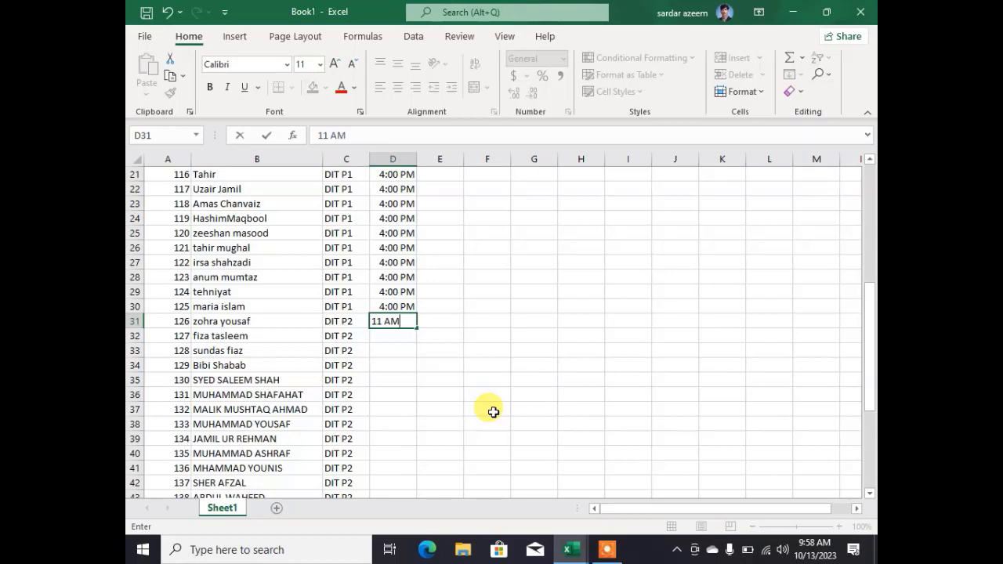
click(380, 352)
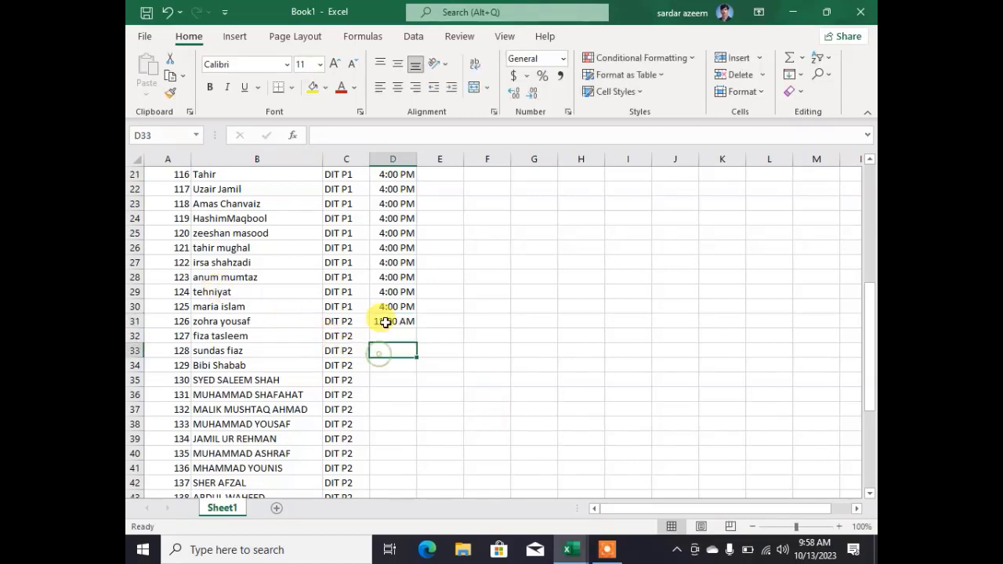
- Copy the 11:00 AM time from D31 and paste it over D32:D40
click(386, 307)
click(390, 323)
key(ctrl+c)
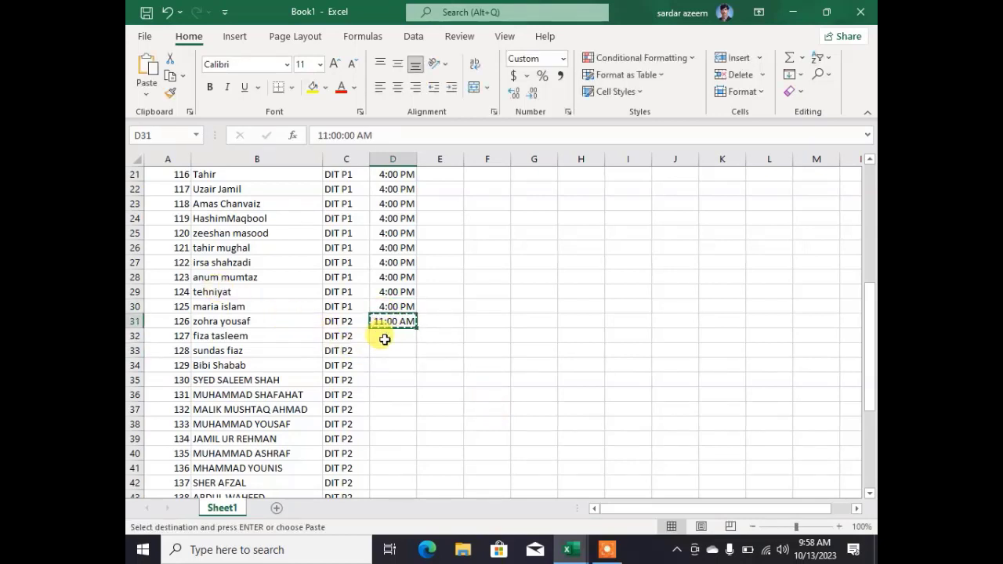
click(386, 336)
drag(386, 337, 394, 453)
key(ctrl+v)
click(502, 393)
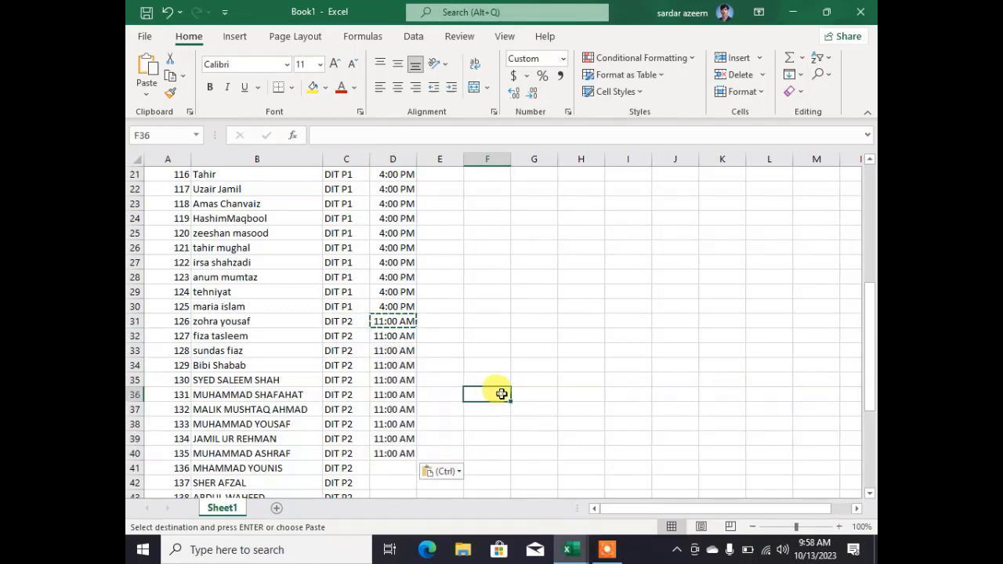
- Enter the time 3 PM in D41
scroll(480, 395, down, 3)
click(386, 331)
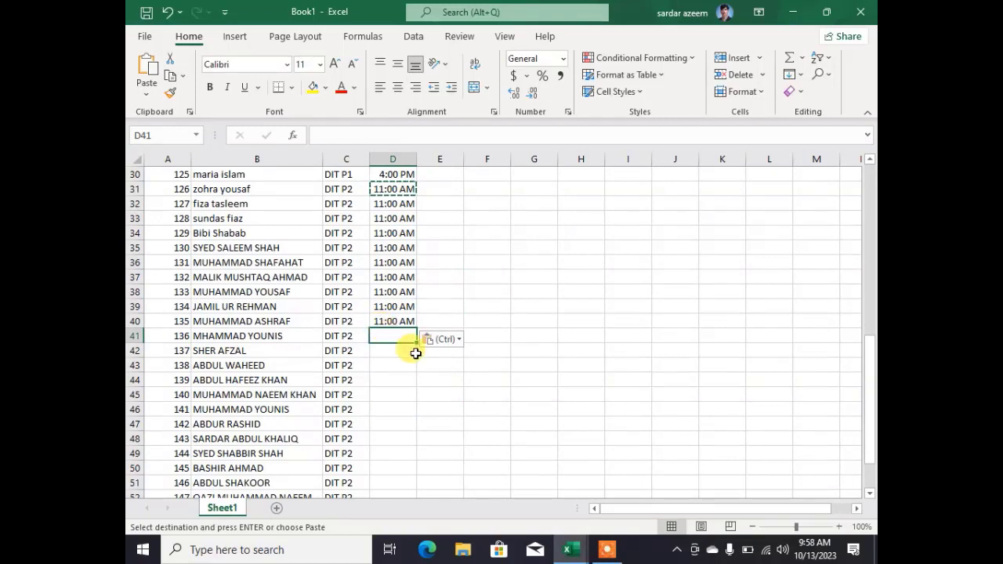
text(3)
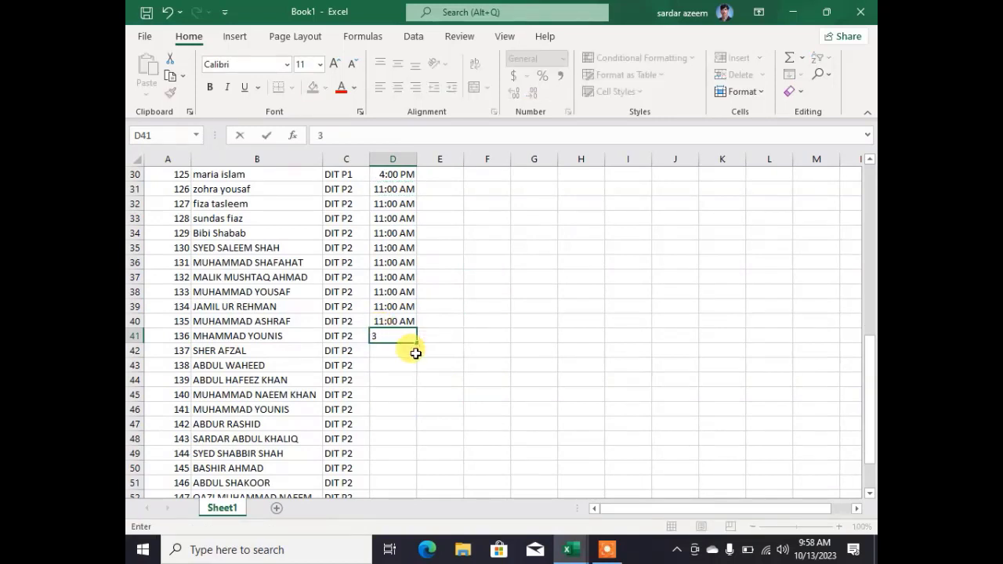
text(:00 PM)
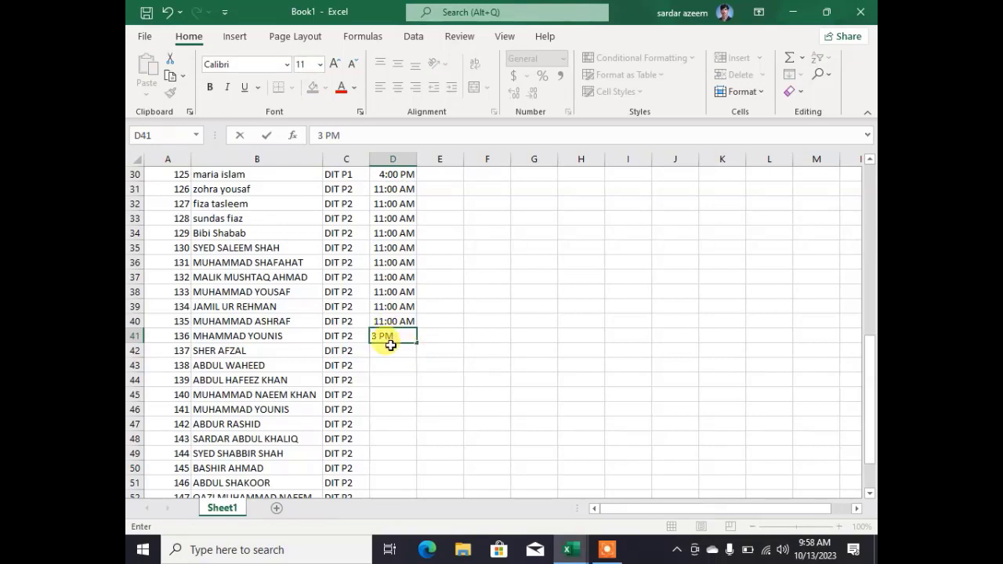
click(392, 375)
- Copy the 3:00 PM time from D41 and paste it over D42:D55
click(397, 337)
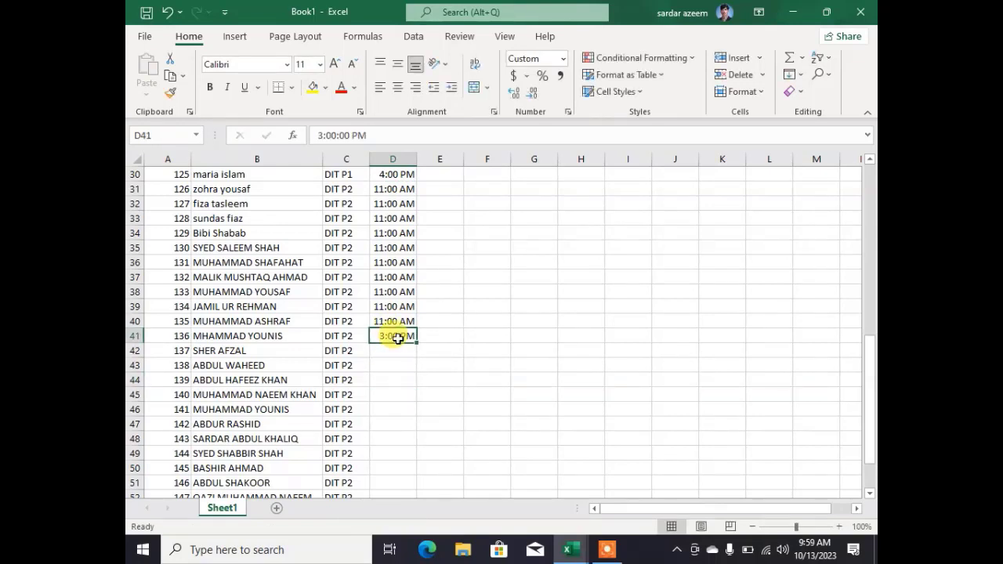
key(ctrl+c)
click(396, 366)
drag(392, 347, 396, 460)
key(ctrl+v)
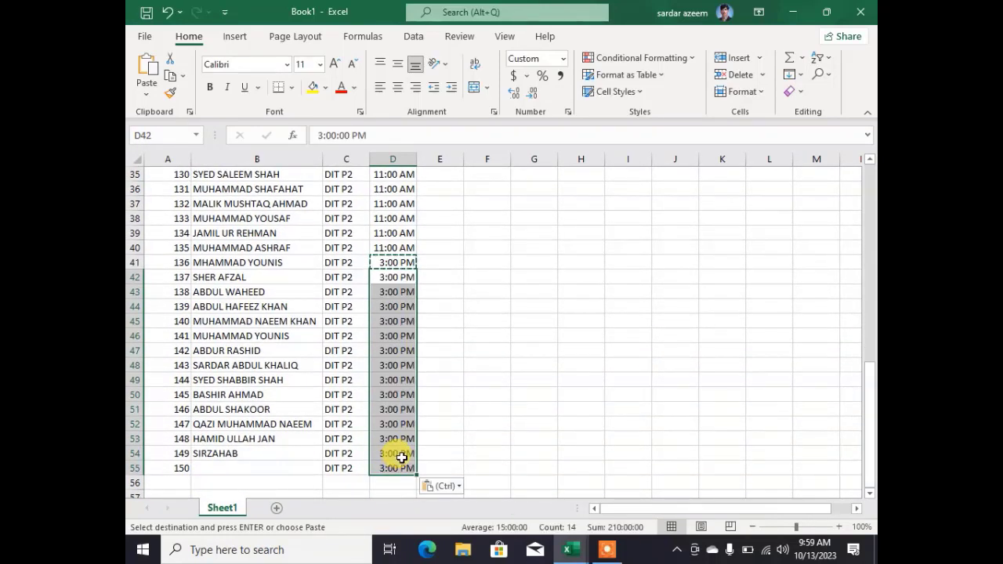
click(453, 350)
scroll(435, 318, up, 11)
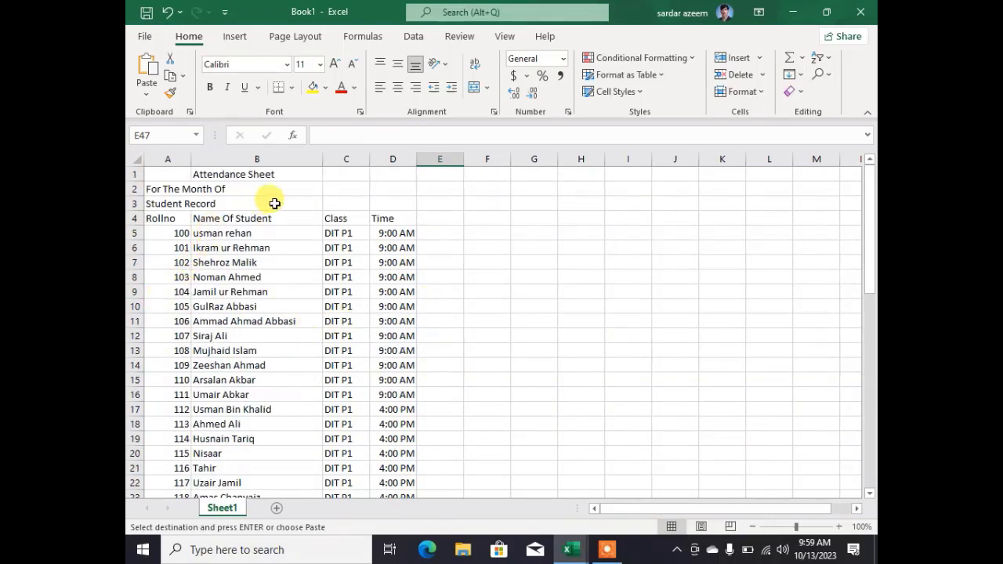
- Switch to the Attendance workbook and examine the day numbers and weekday headings in rows 3 and 4
click(443, 215)
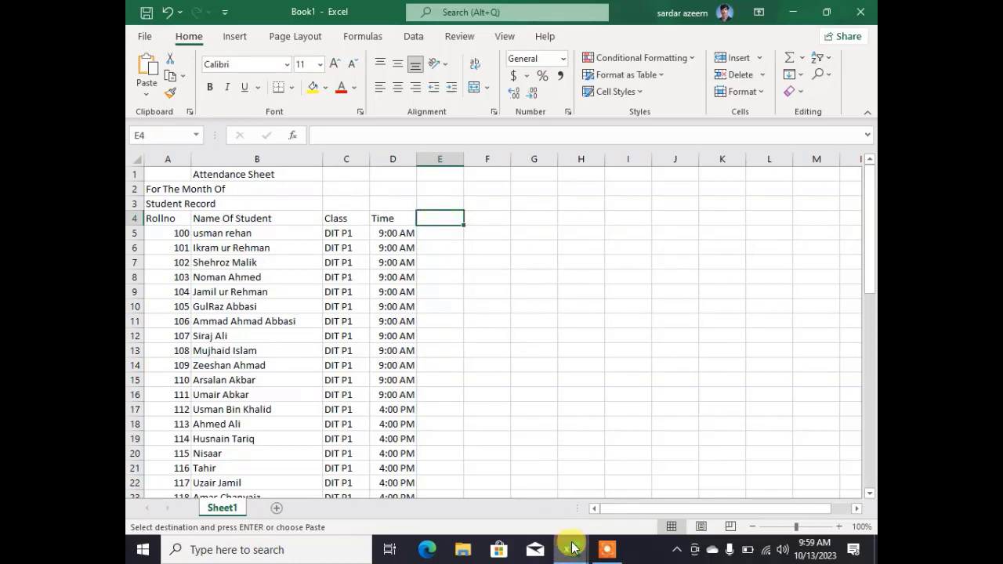
mouse_move(572, 547)
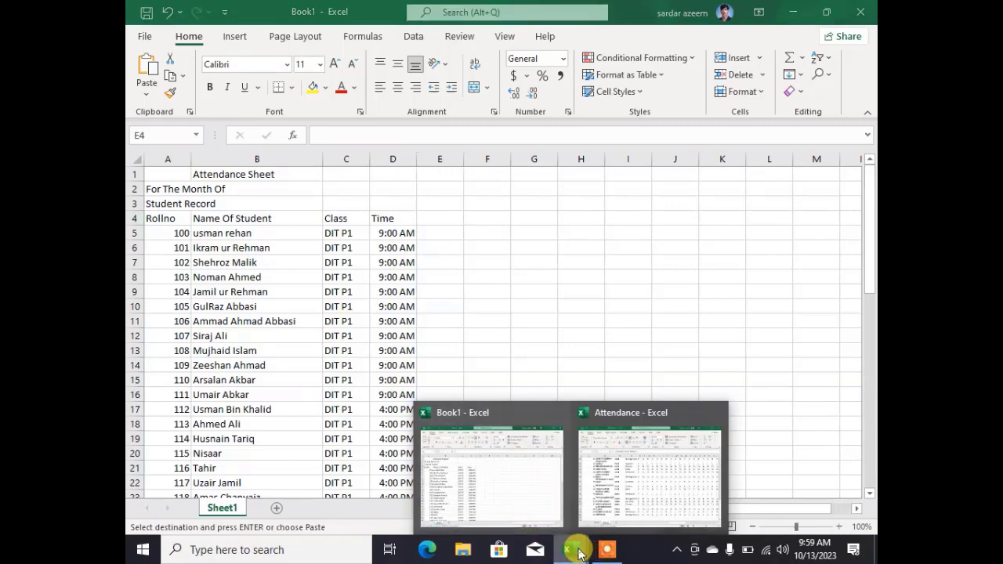
click(614, 508)
scroll(514, 372, up, 13)
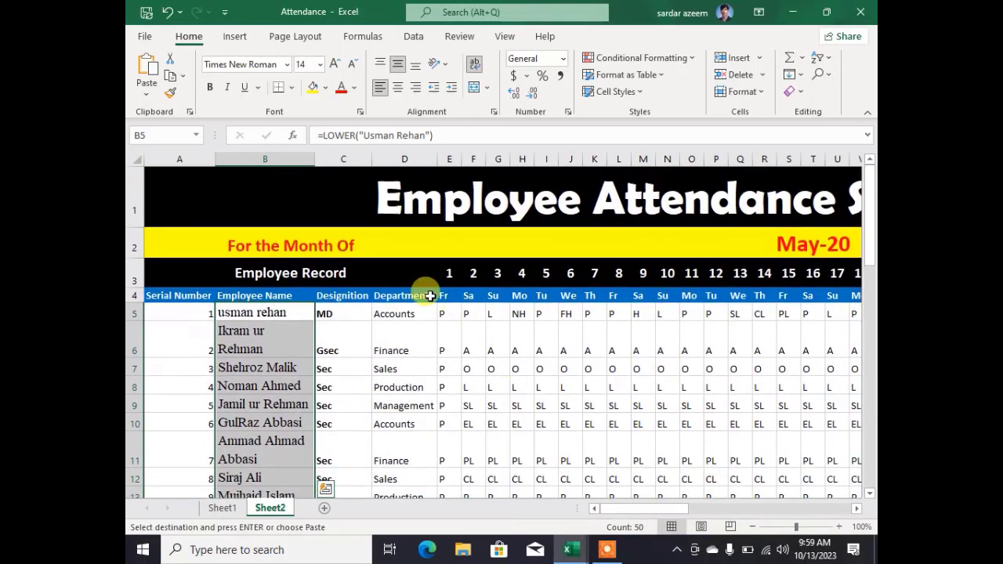
click(430, 295)
click(452, 295)
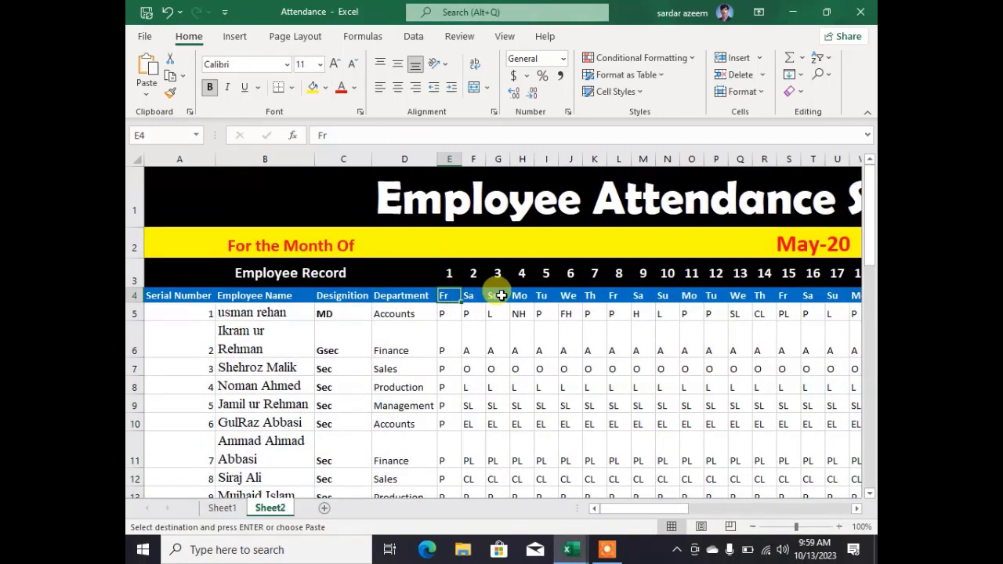
click(455, 272)
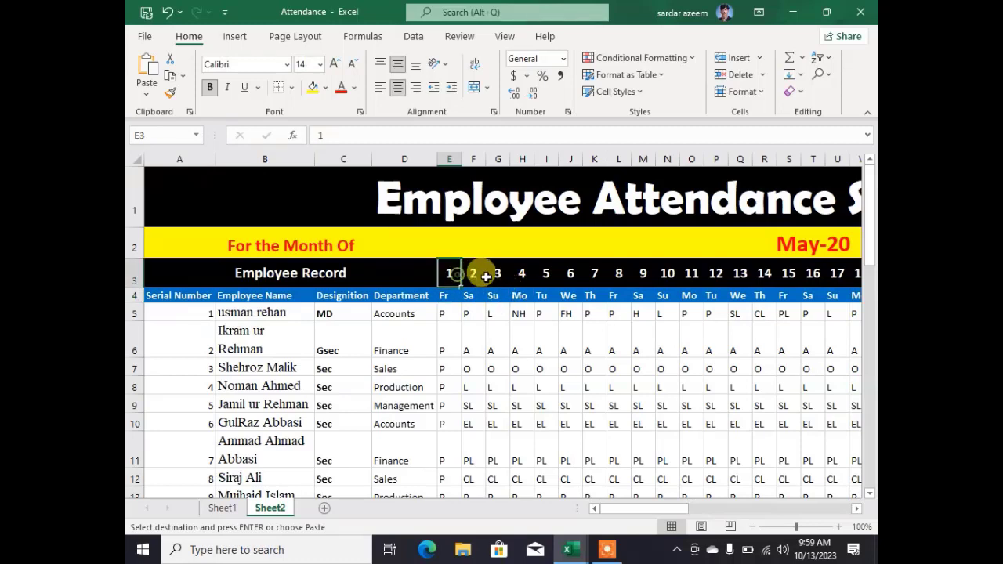
click(488, 276)
click(571, 274)
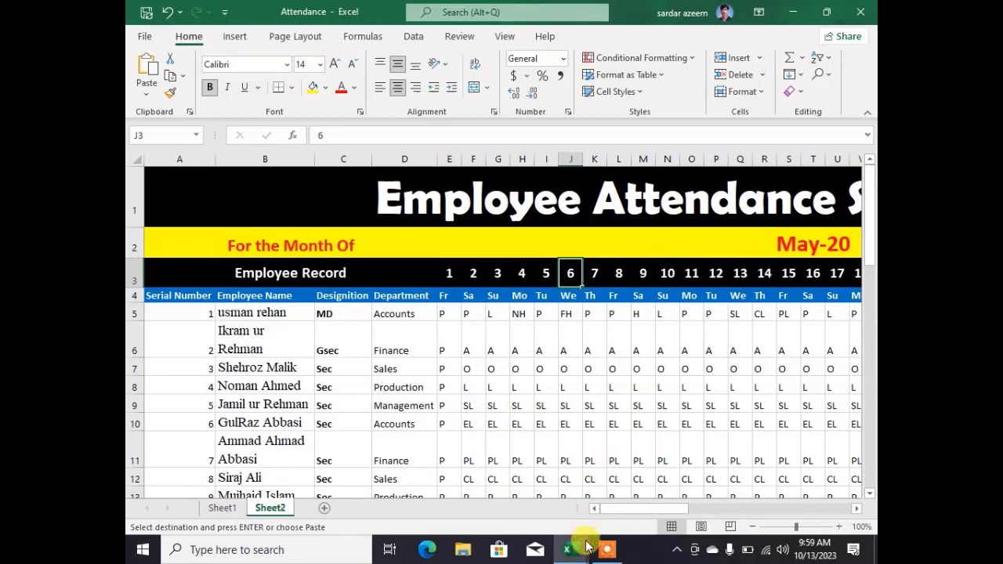
- Return to Book1, check the current month's calendar, and enter the day number 1 in E3
click(488, 487)
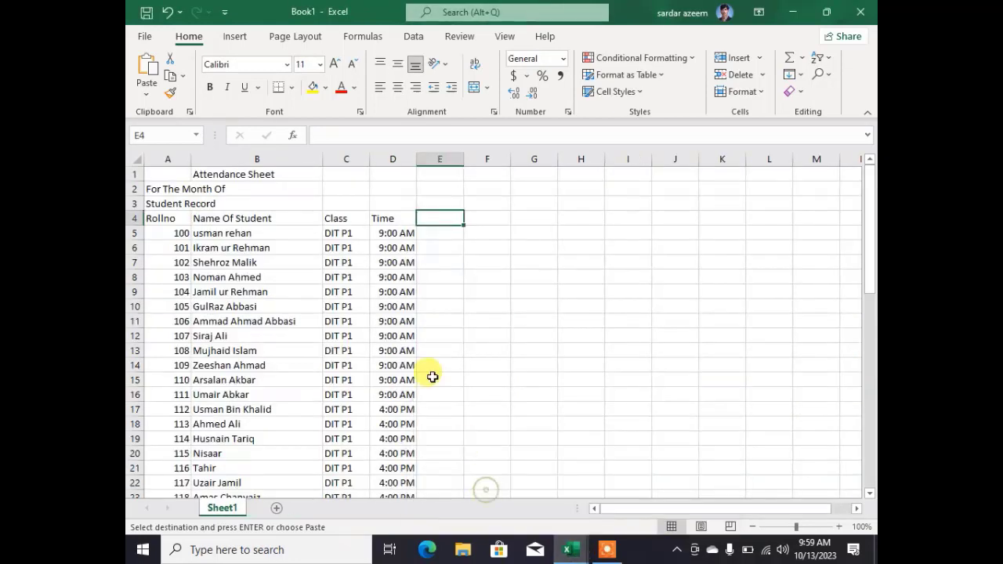
click(437, 201)
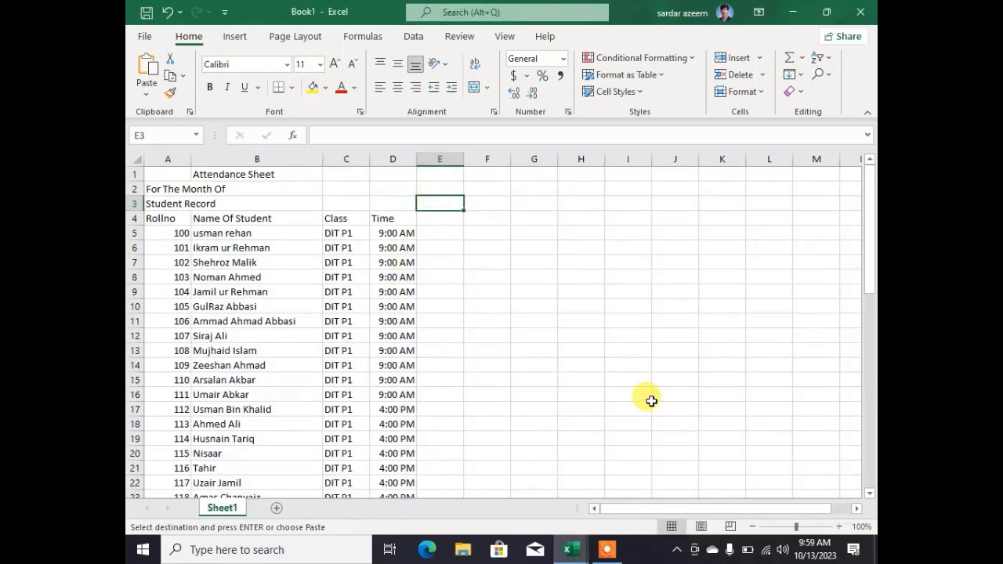
click(829, 554)
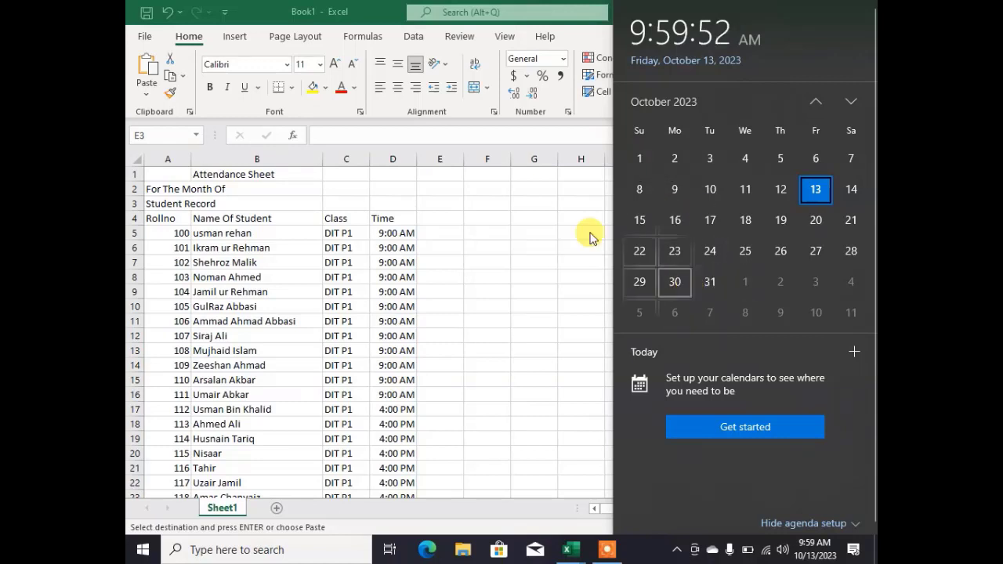
click(449, 205)
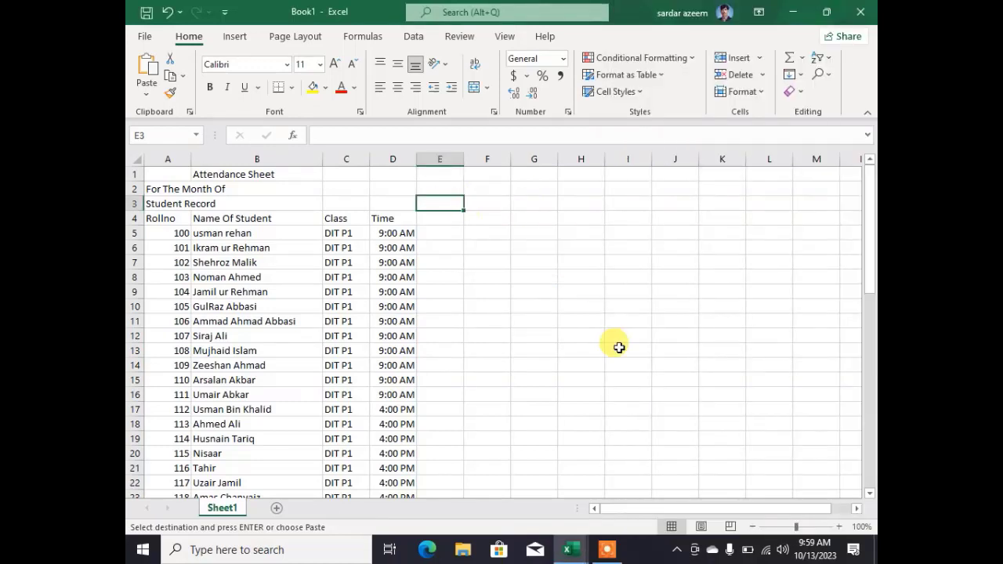
text(1)
click(527, 275)
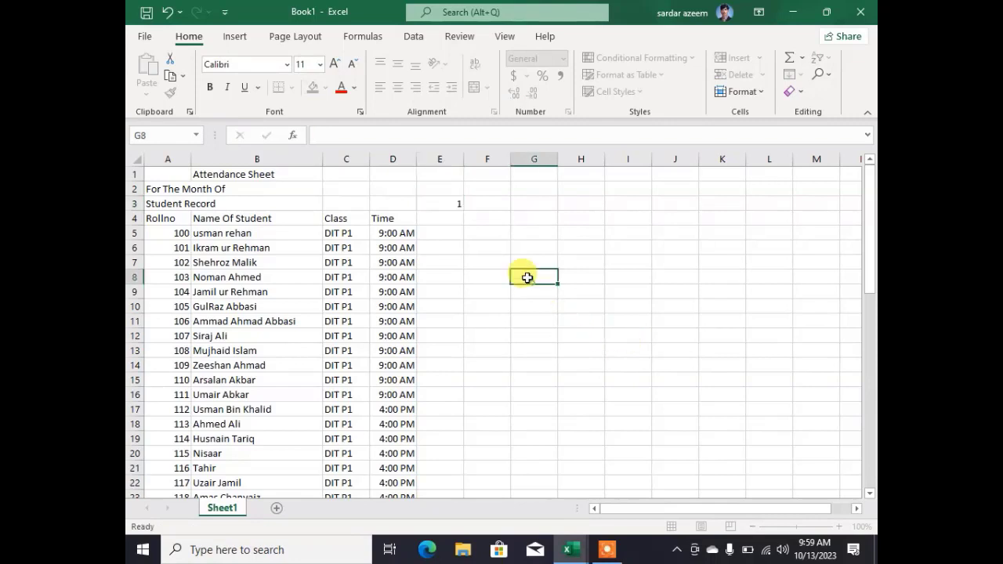
- Enter the day number 2 in F3, beside the first day number
click(486, 191)
click(488, 203)
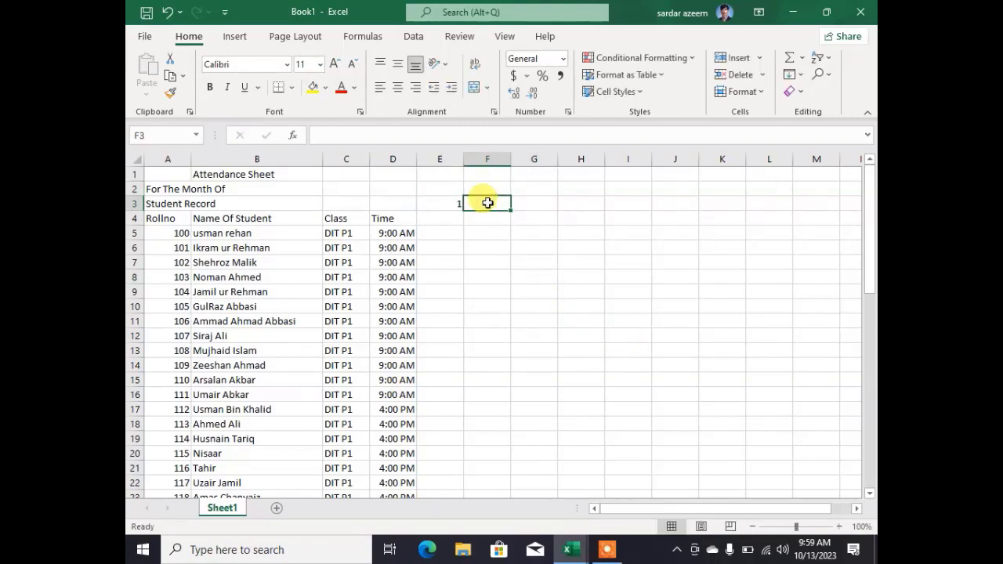
text(2)
click(492, 243)
click(436, 202)
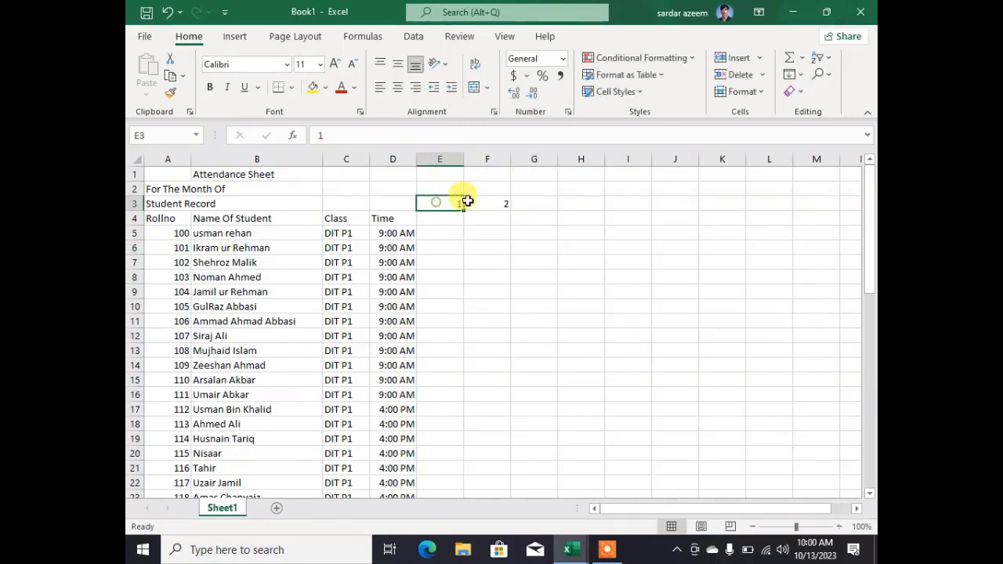
- Extend the day numbers in row 3 as a series up to 31 in AI3, and set columns E to AI to width 4
drag(467, 202, 690, 208)
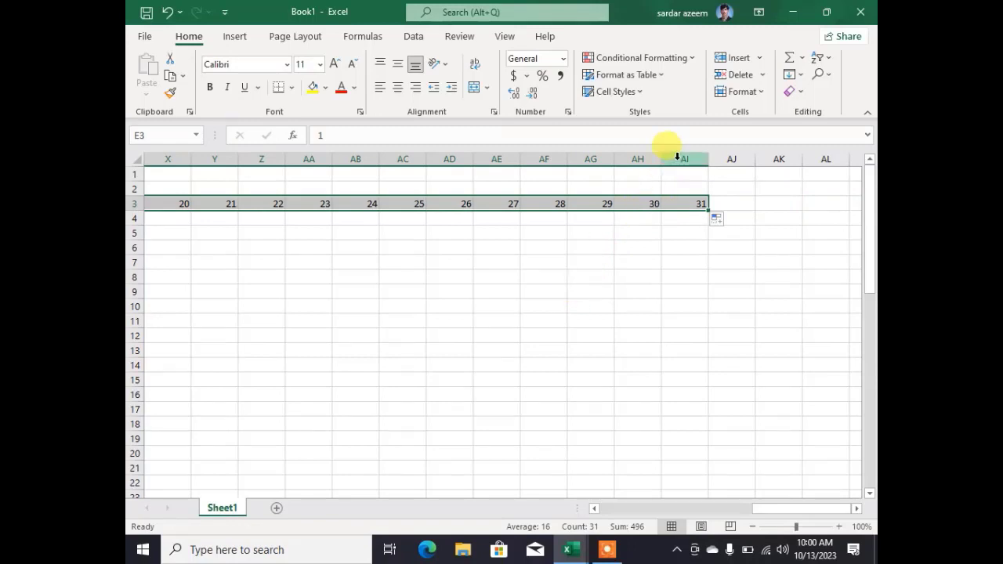
drag(679, 158, 441, 171)
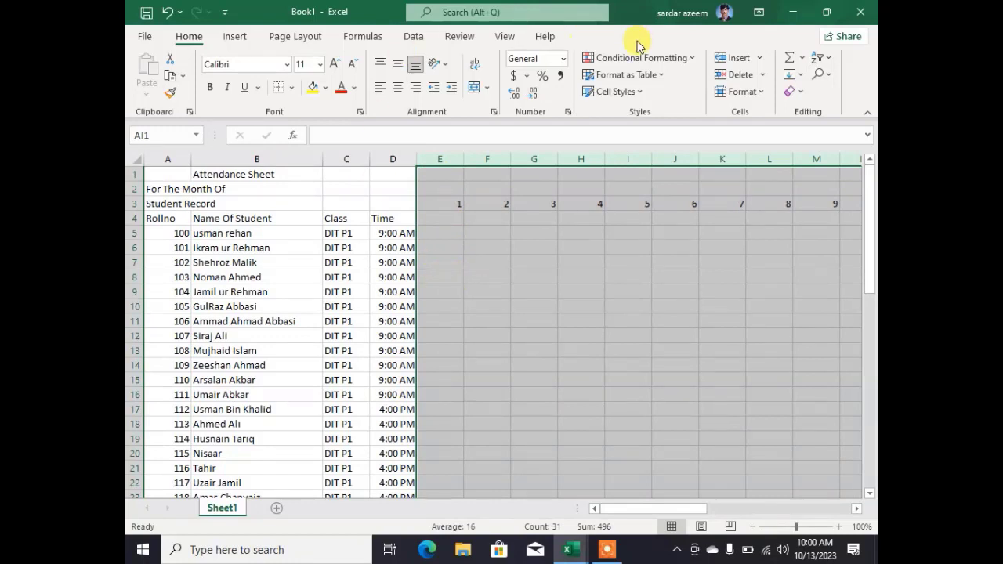
click(719, 94)
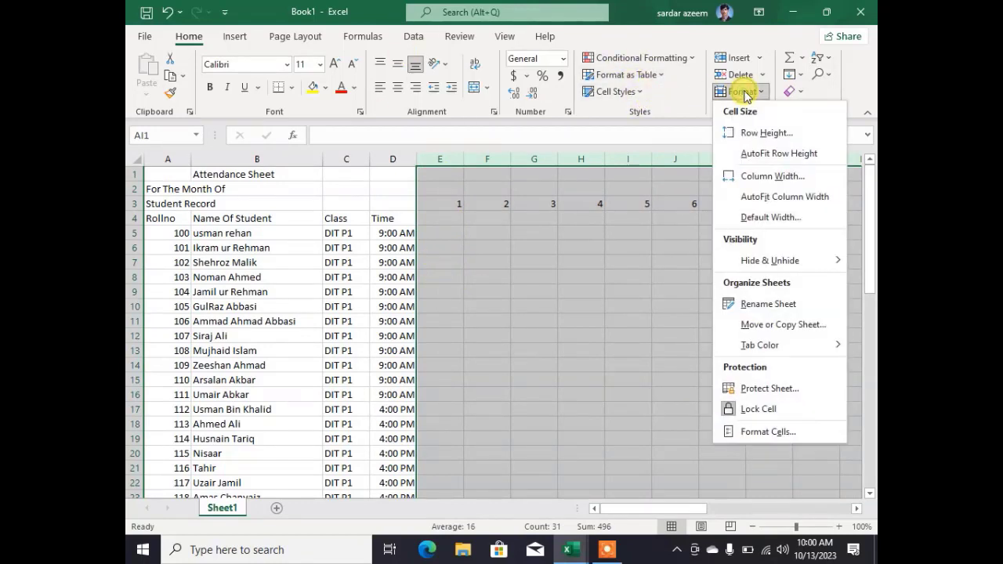
click(746, 185)
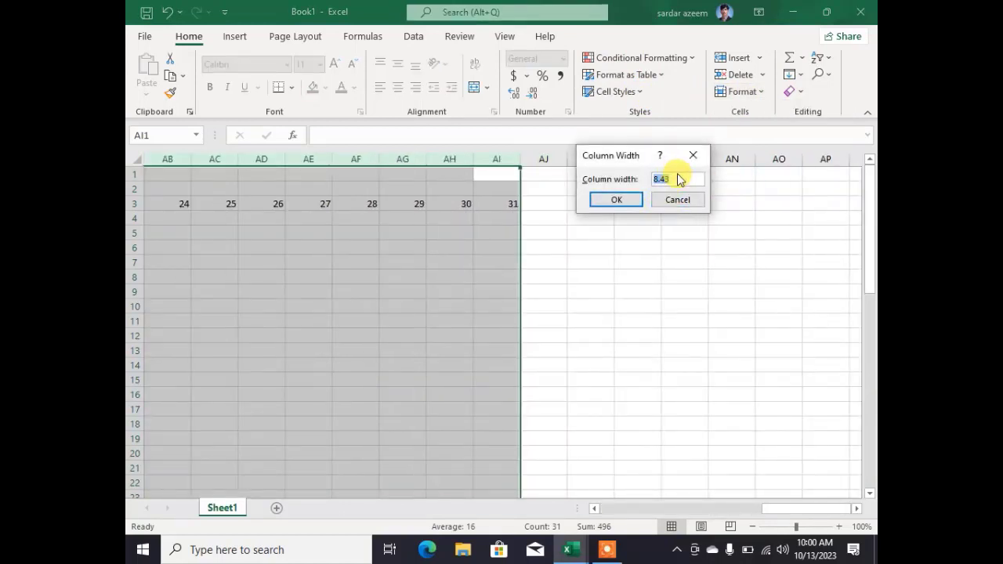
text(4)
key(Return)
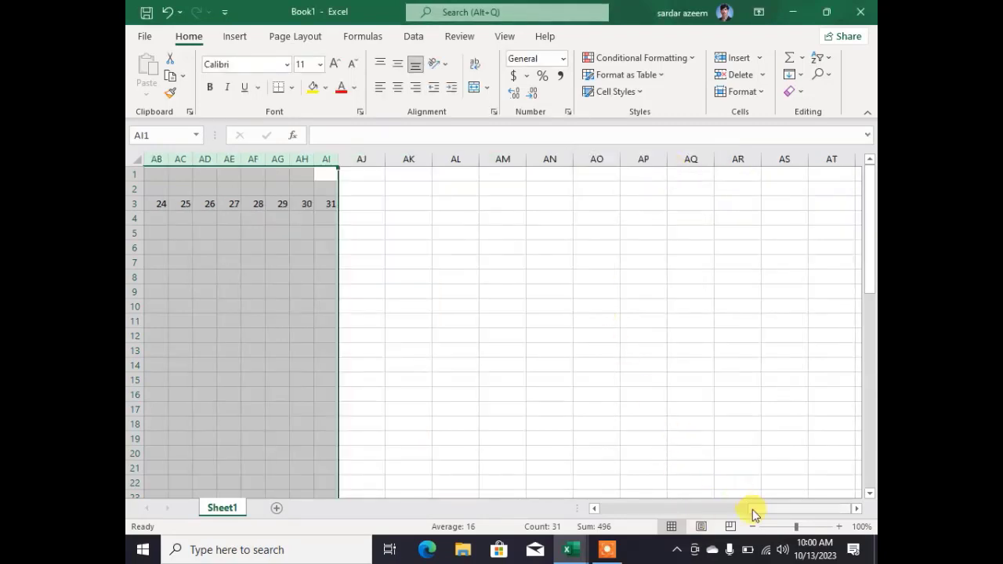
drag(753, 510, 599, 509)
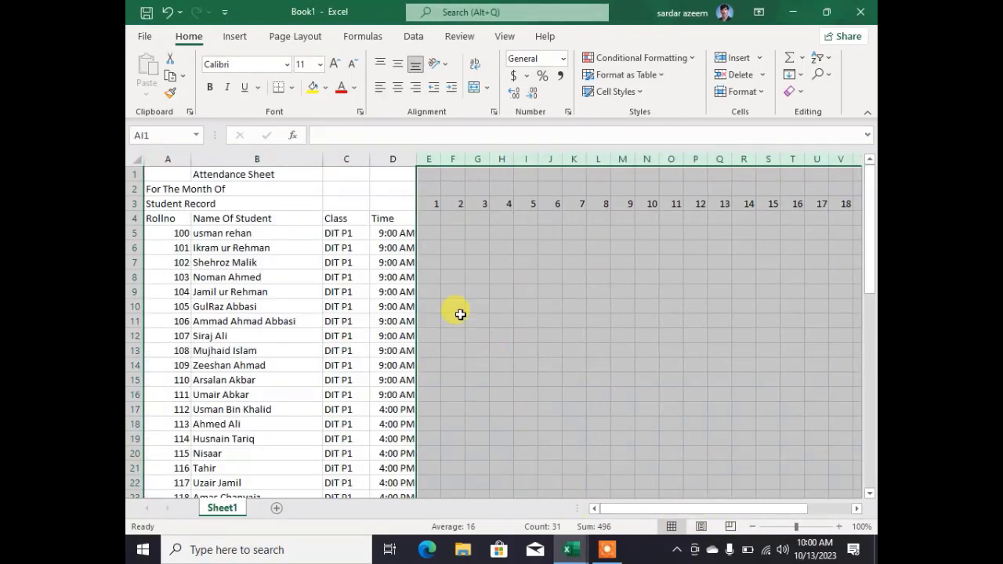
- Check the October 2023 calendar for the weekday of the 1st and enter SU in E4
click(452, 277)
click(431, 224)
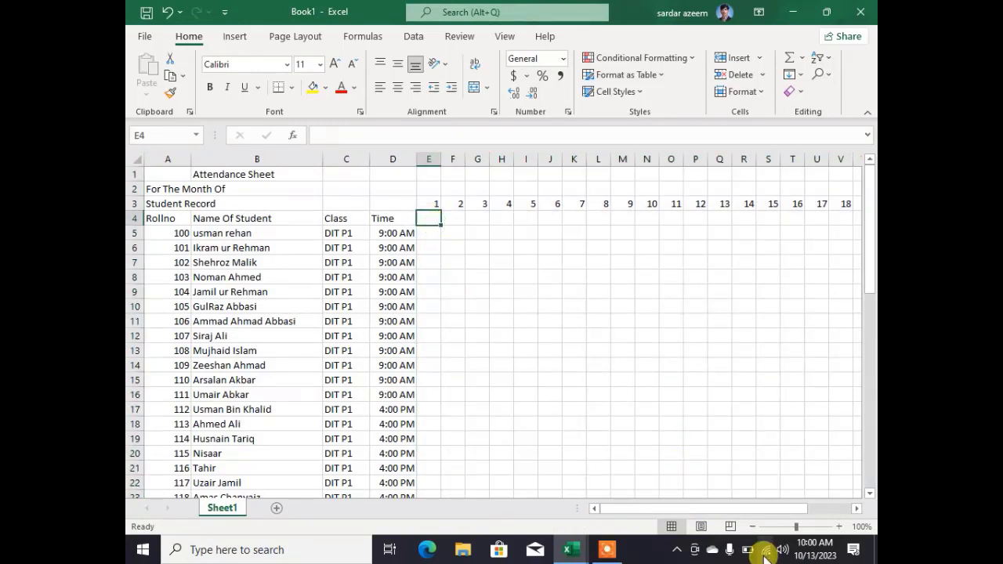
click(815, 550)
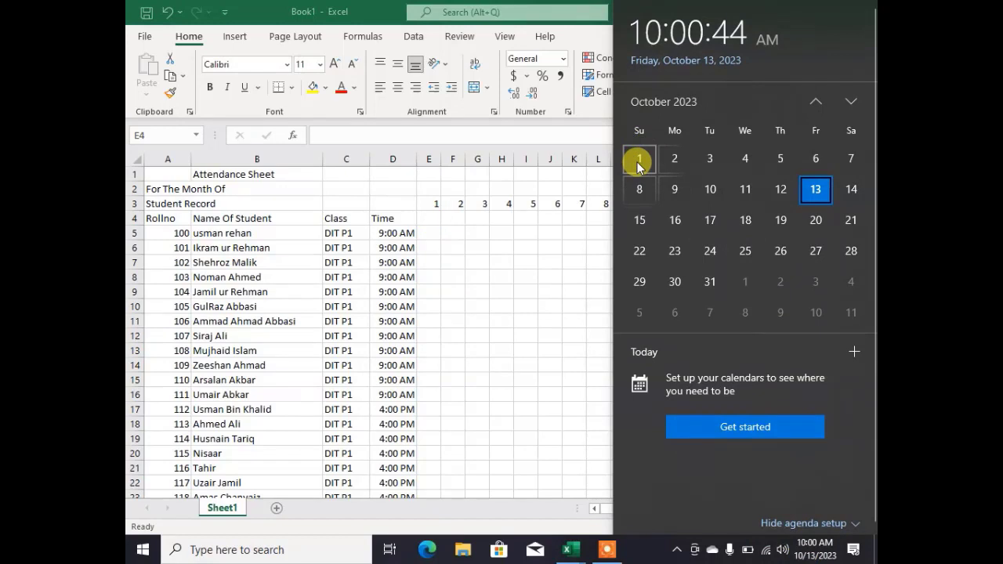
click(430, 218)
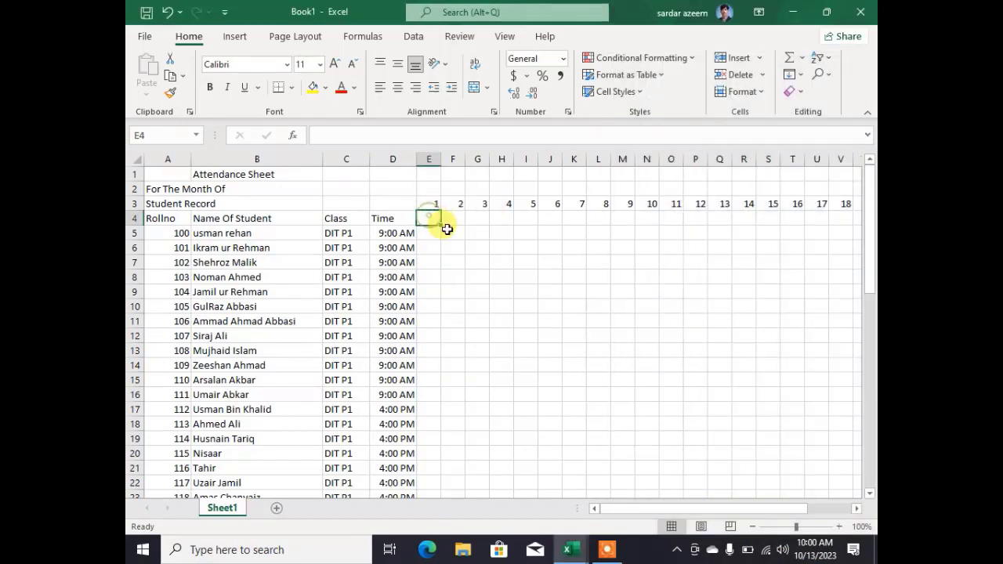
text(S)
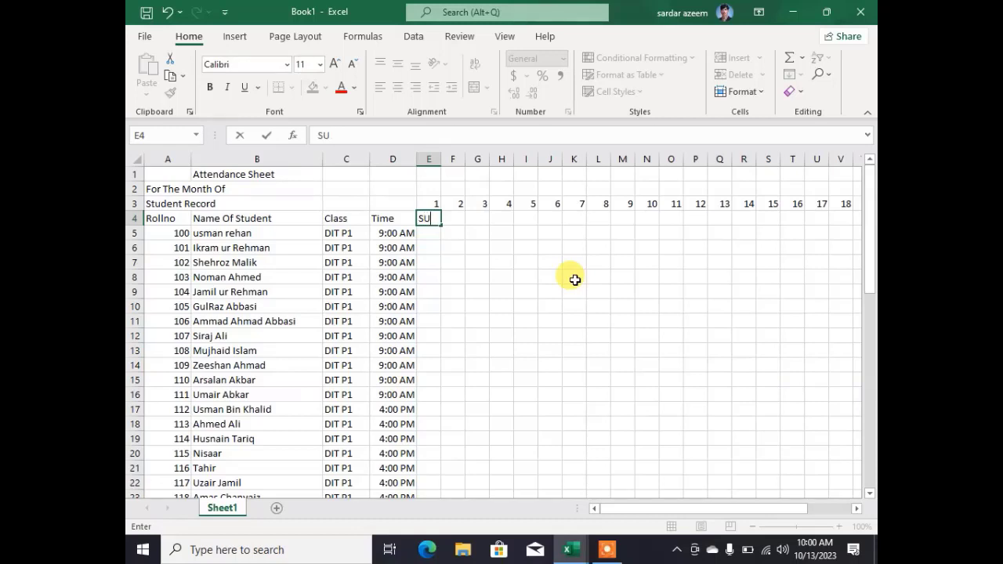
text(U)
key(Tab)
- Enter the weekday headings MON, TUE and WE in F4 to H4
text(M)
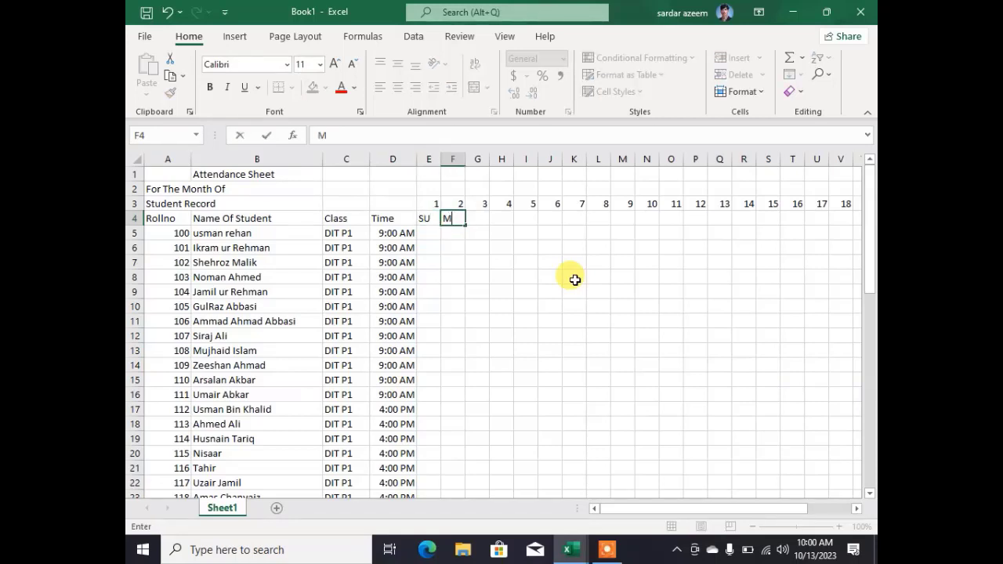
key(Tab)
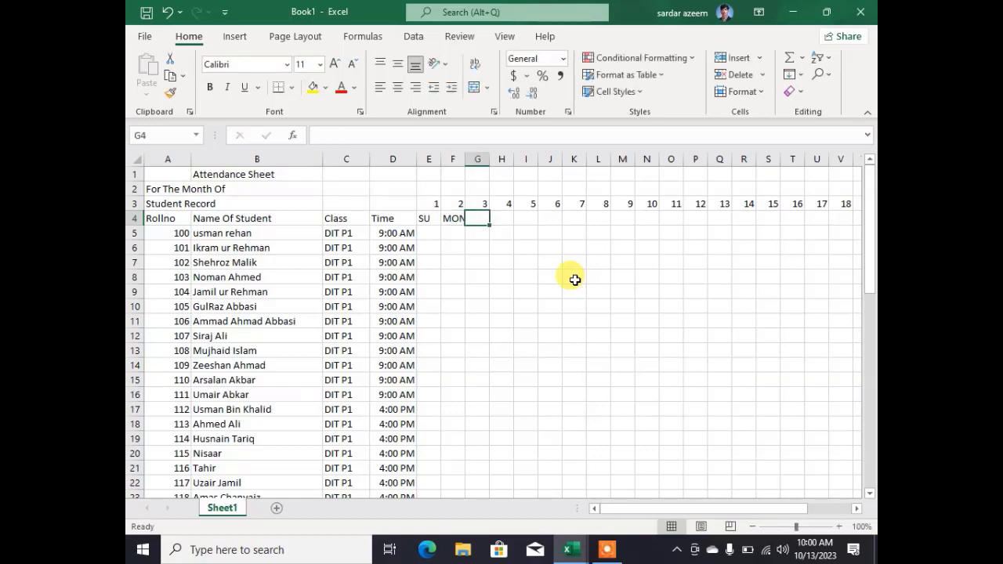
text(TUE)
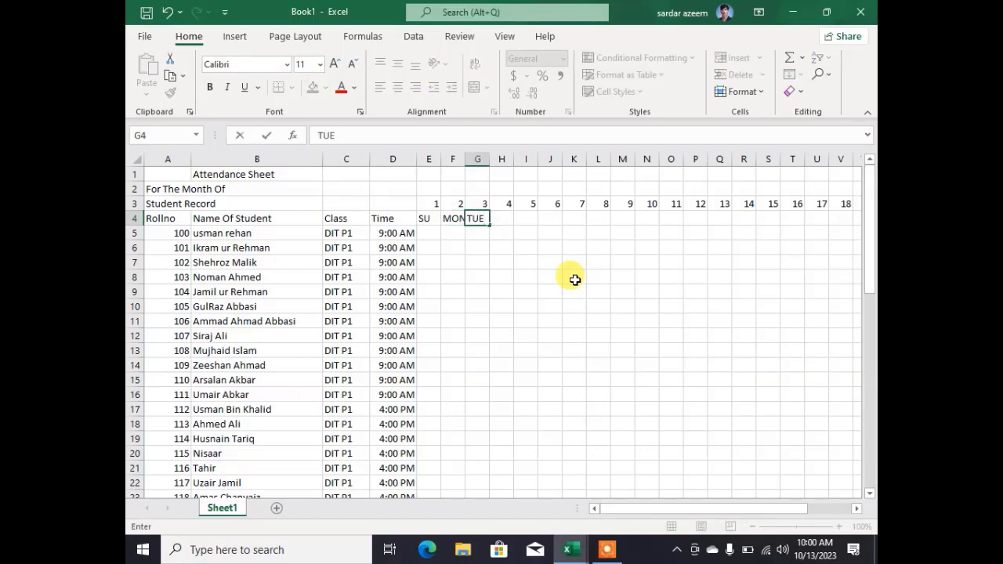
key(Tab)
text(WE)
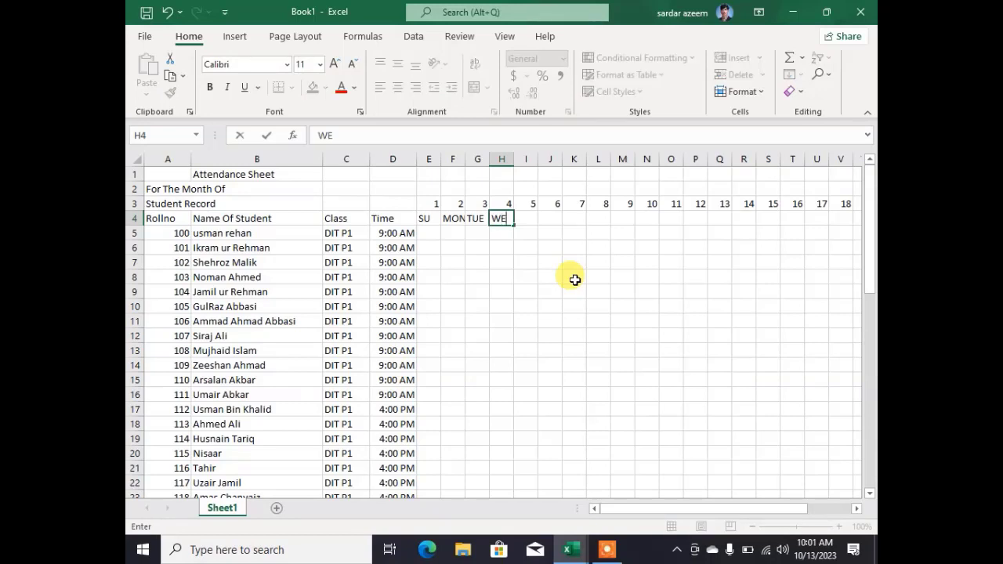
- Shorten the weekday headings to TU in G4 and MO in F4
key(Left)
text(TU)
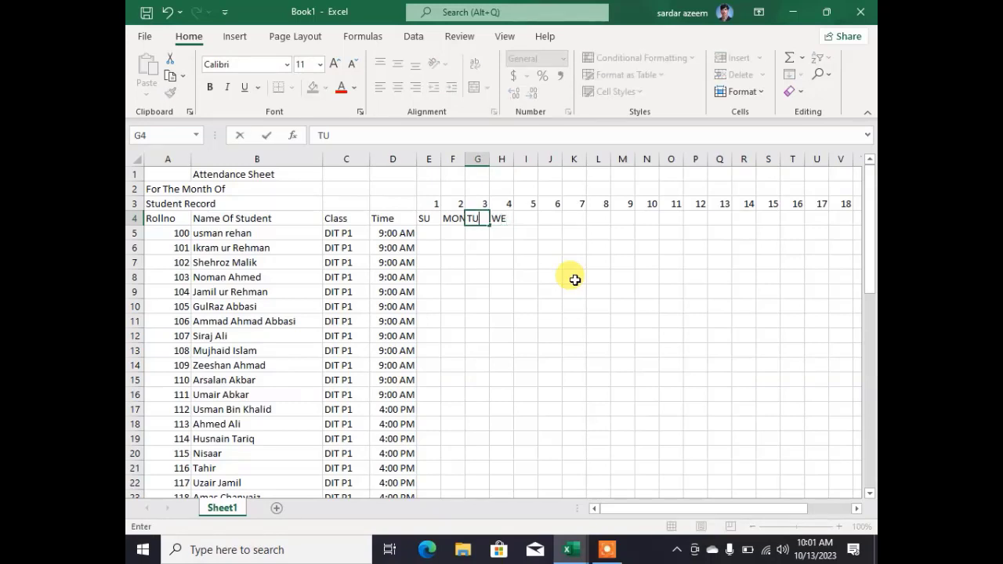
key(Left)
text(M)
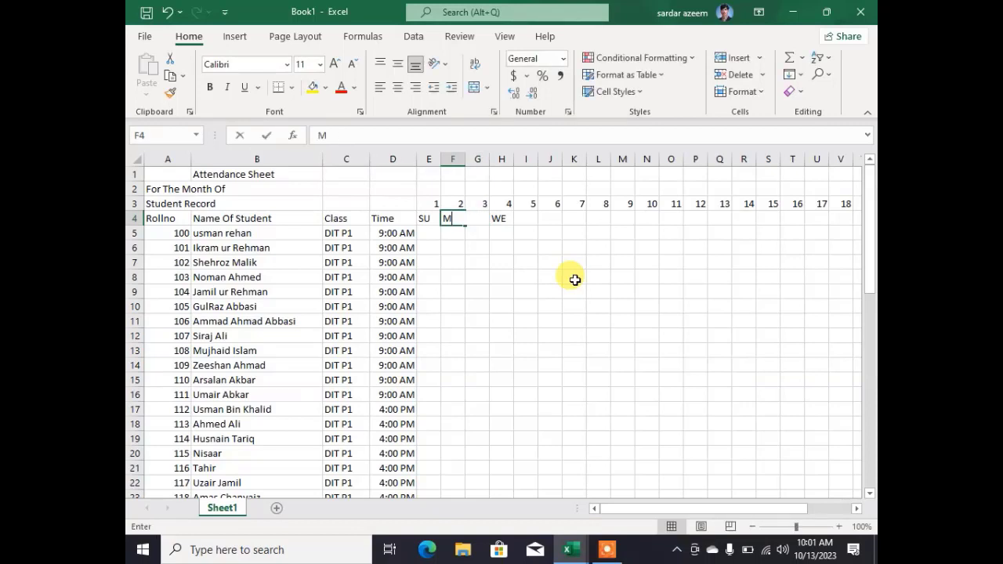
text(O)
key(Right)
key(Right)
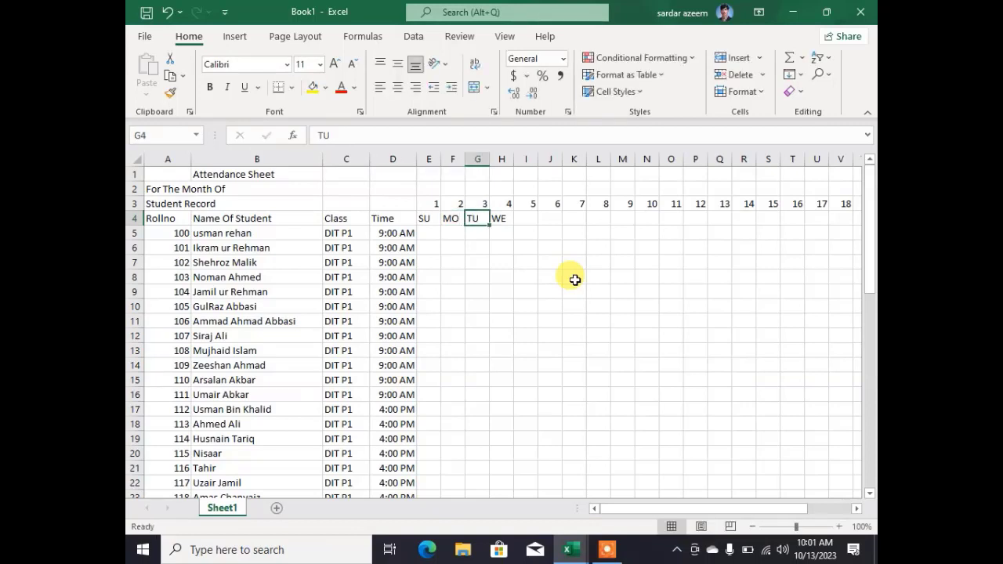
key(Right)
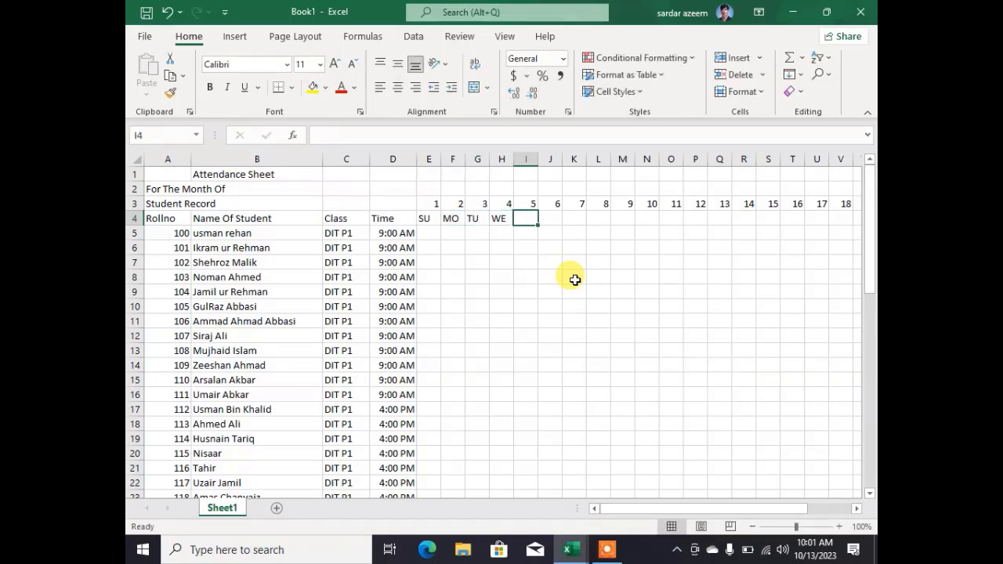
- Enter the weekday headings TH, FR and SAT in I4 to K4
text(TH)
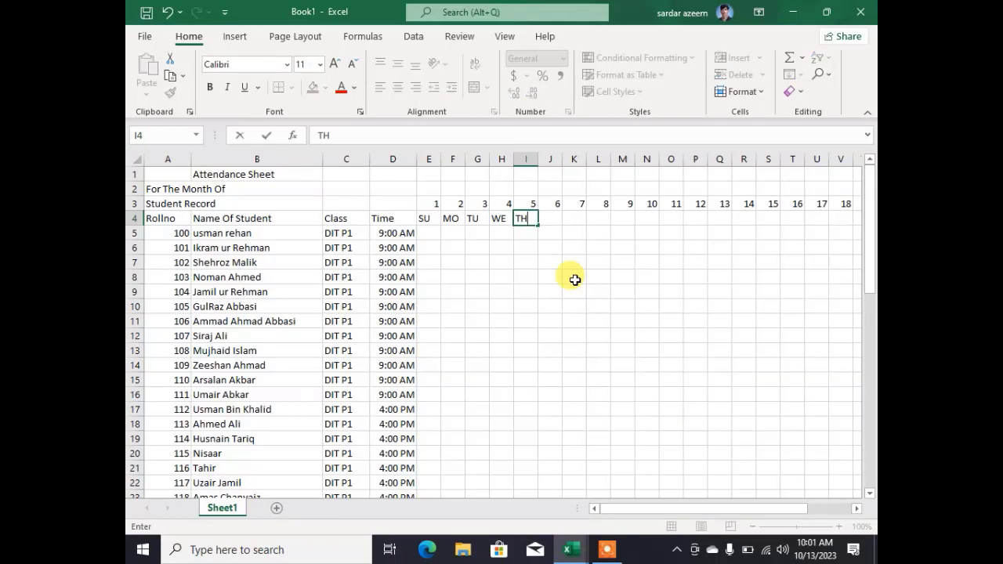
key(Right)
text(FR)
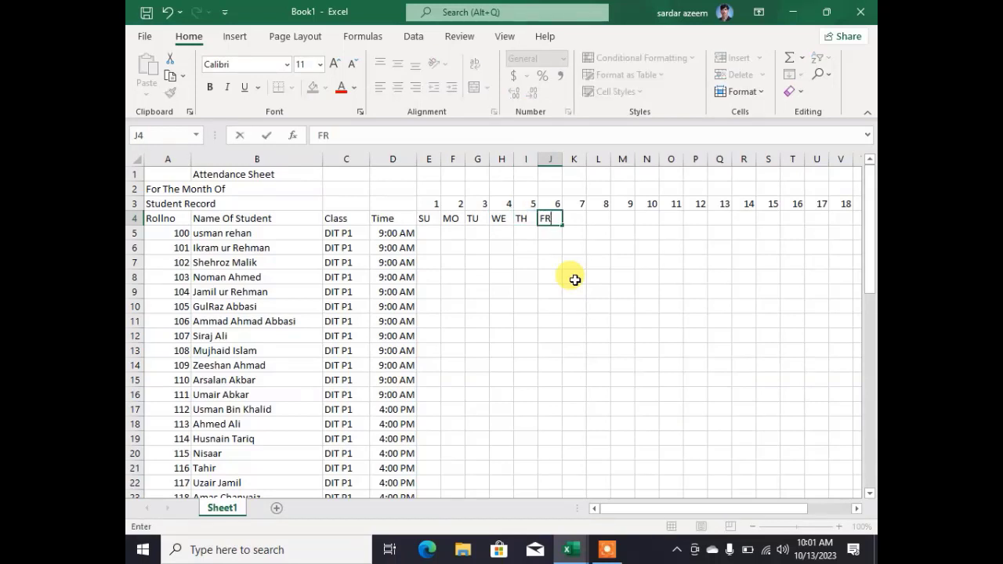
key(Right)
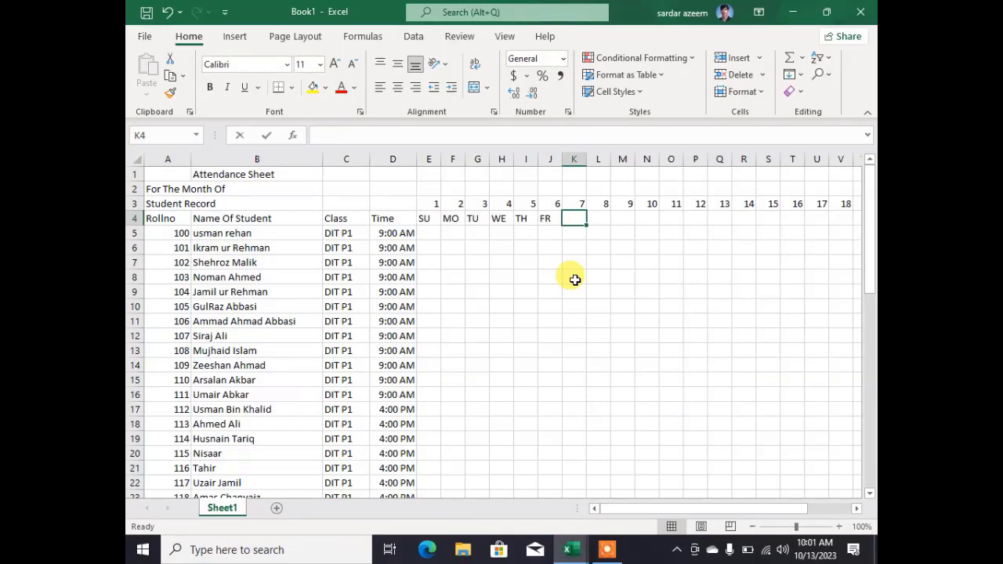
text(SAT)
click(509, 261)
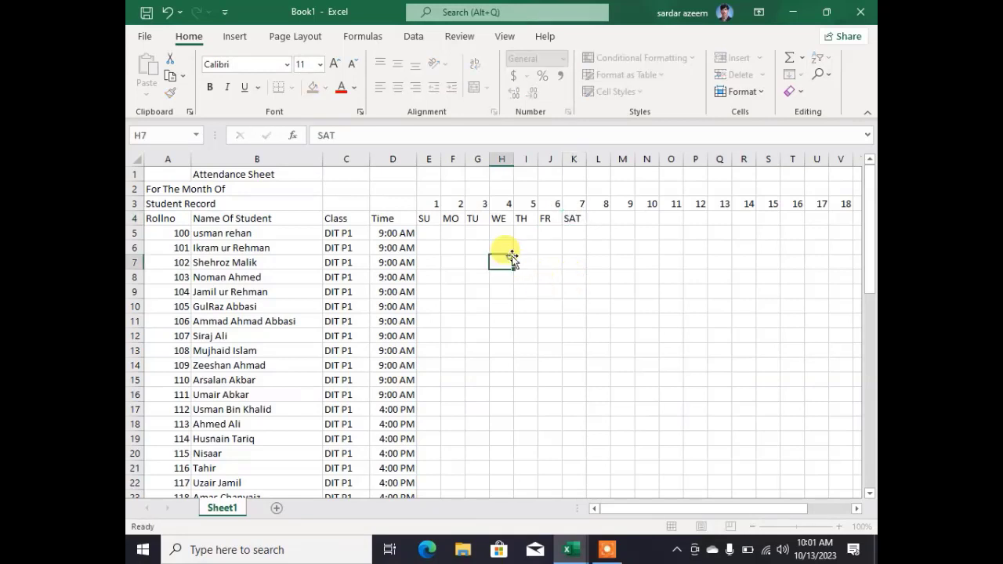
- Copy the week of headings in E4:K4 and paste it starting at L4, S4 and Z4
drag(429, 216, 582, 218)
key(ctrl+c)
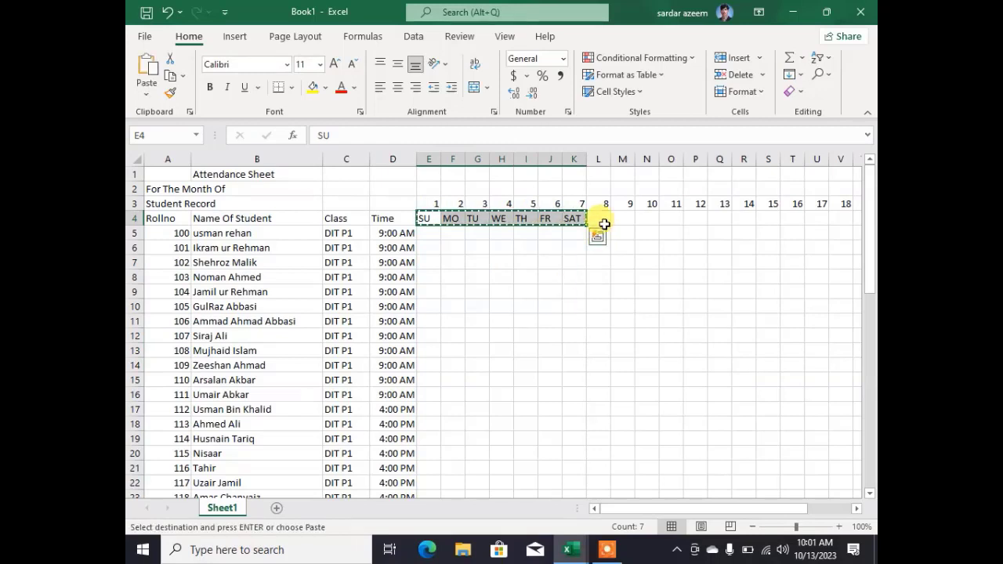
click(606, 222)
key(ctrl+v)
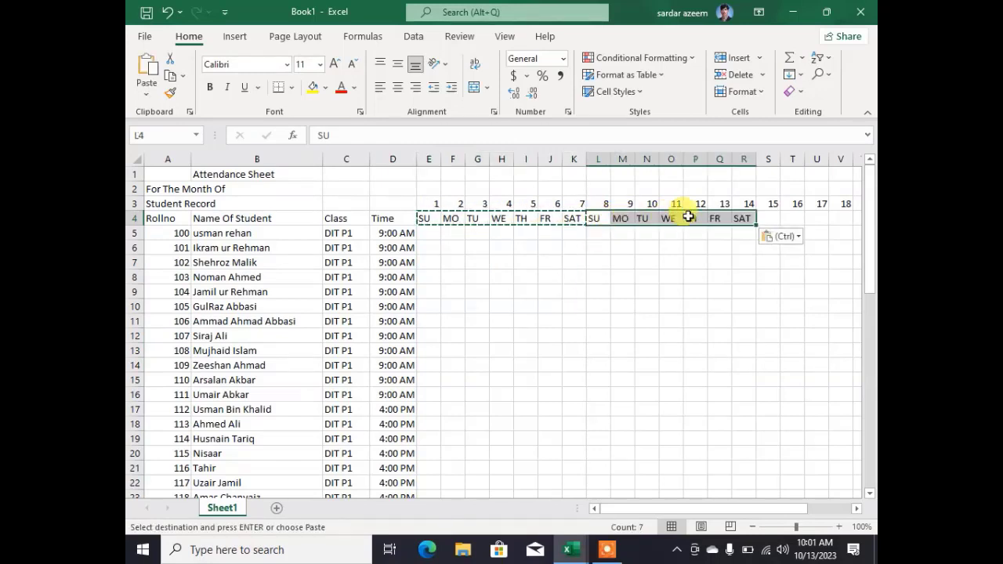
click(766, 219)
key(ctrl+v)
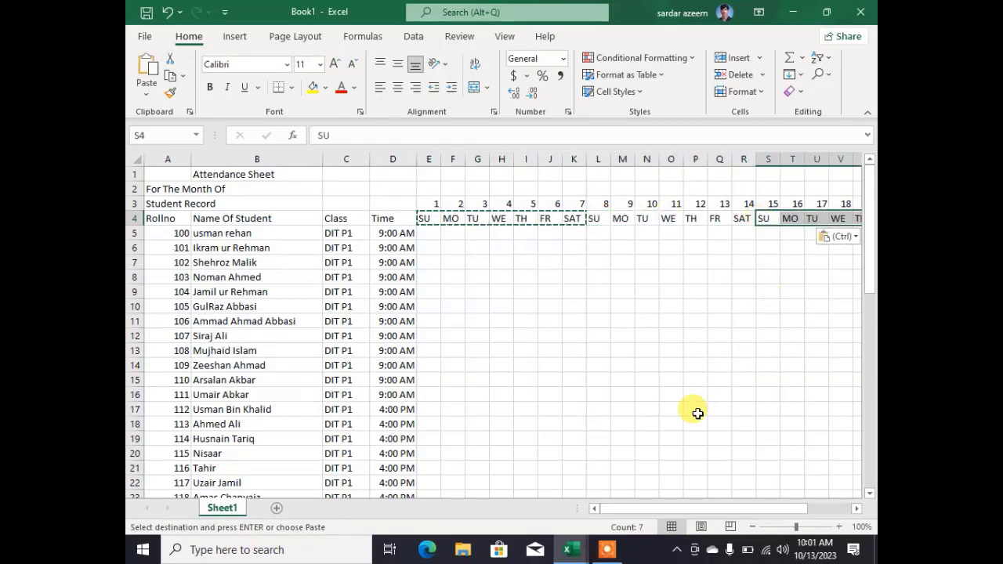
drag(624, 505, 701, 497)
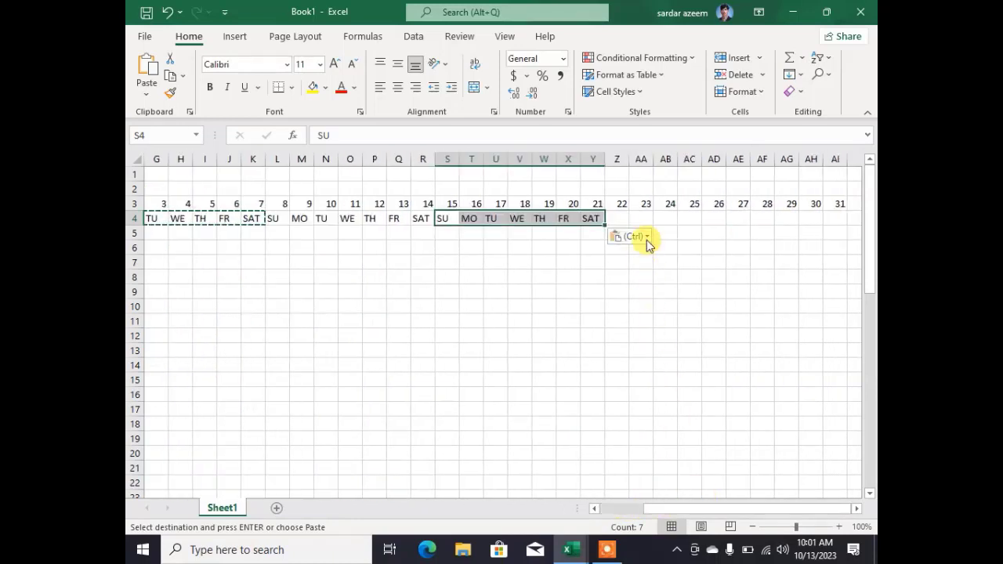
click(624, 217)
key(ctrl+v)
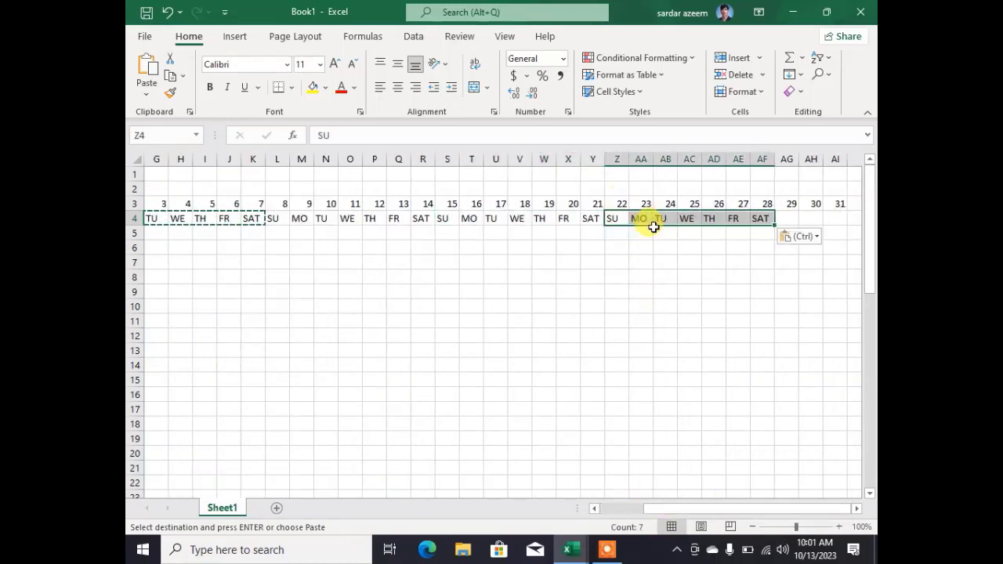
click(665, 278)
click(782, 217)
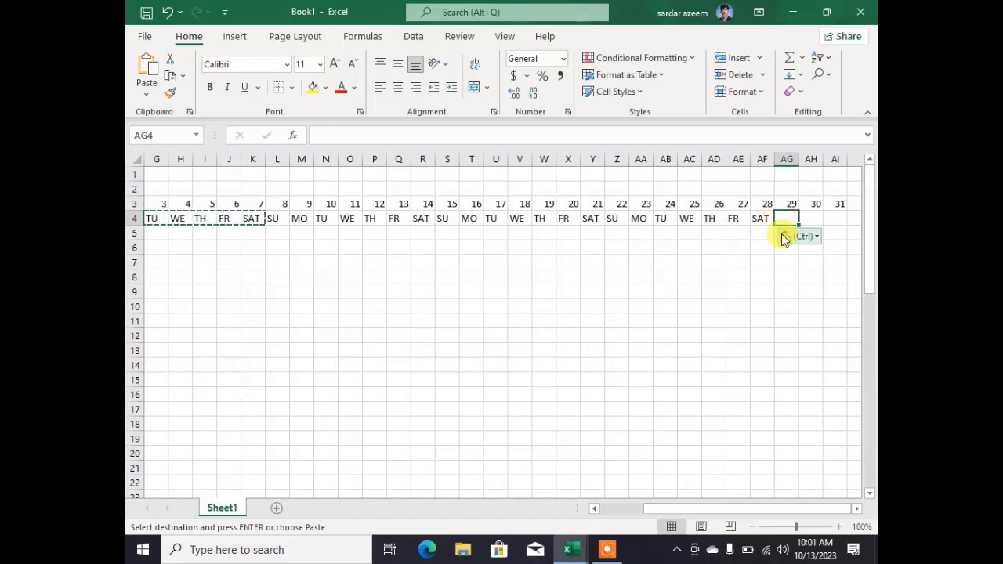
key(Escape)
key(ctrl+c)
click(758, 246)
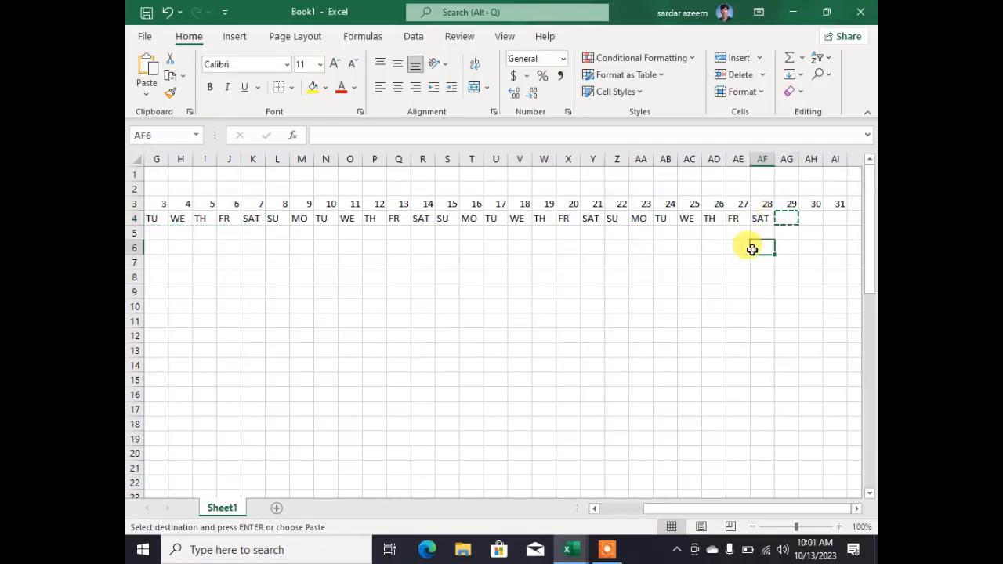
click(688, 244)
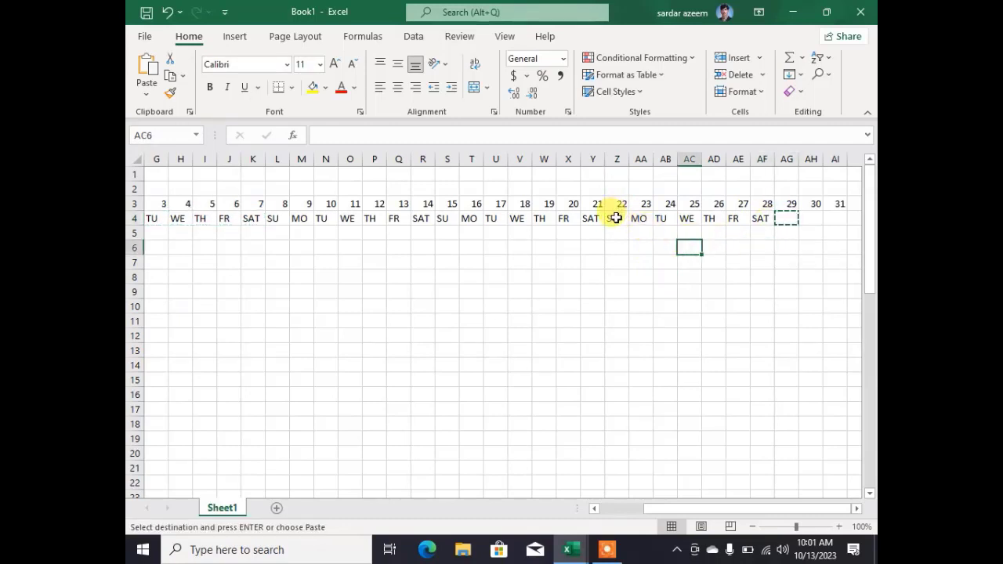
- Copy the SU, MO and TU headings from Z4:AB4 and paste them into AG4:AI4 under days 29 to 31
drag(616, 218, 666, 218)
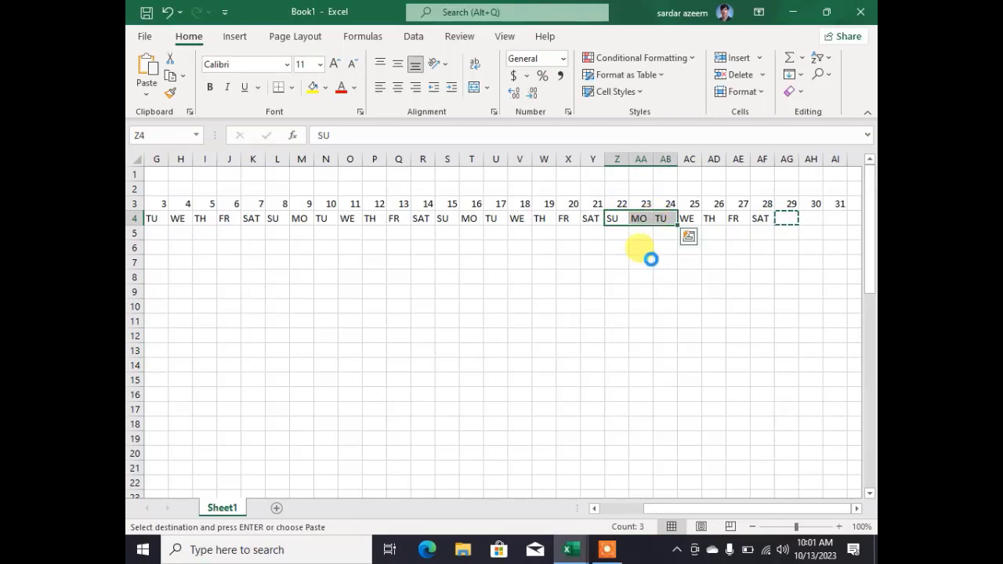
key(ctrl+c)
click(781, 220)
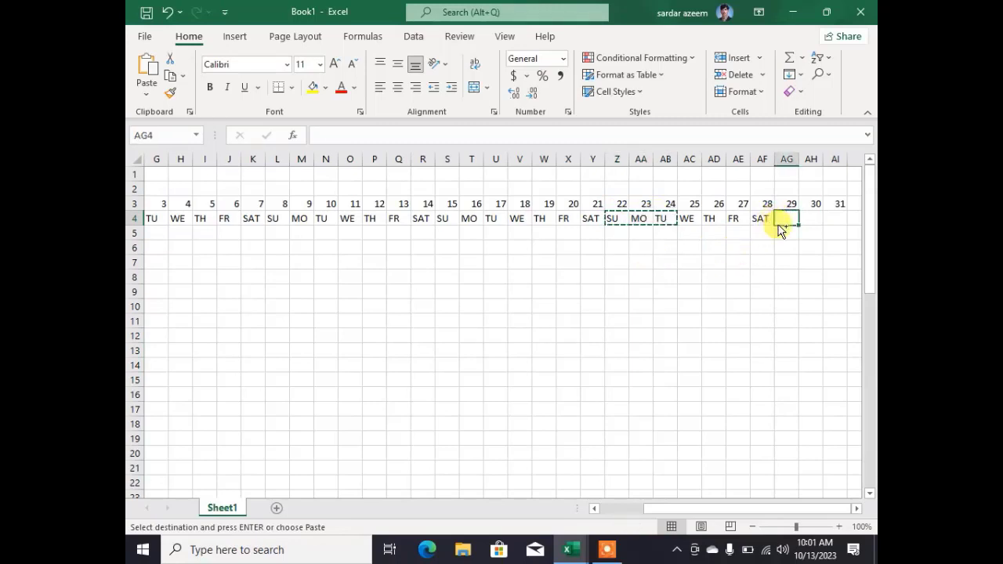
key(ctrl+v)
click(737, 290)
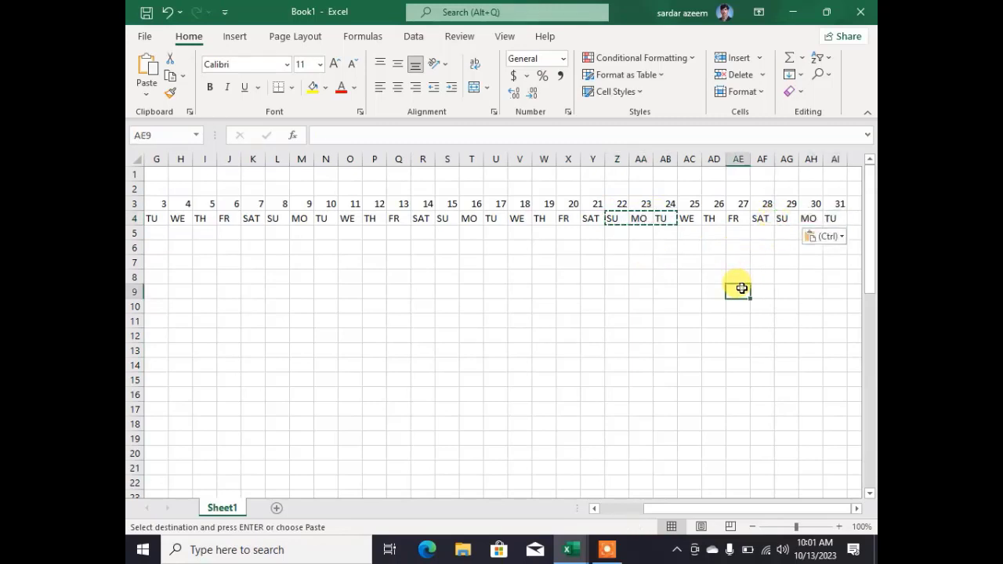
click(832, 220)
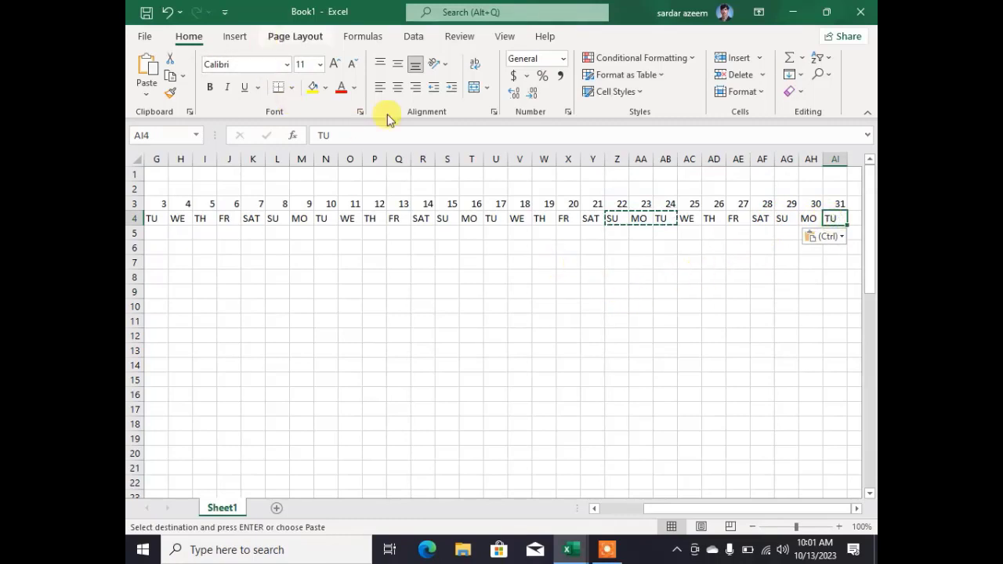
drag(671, 511, 593, 511)
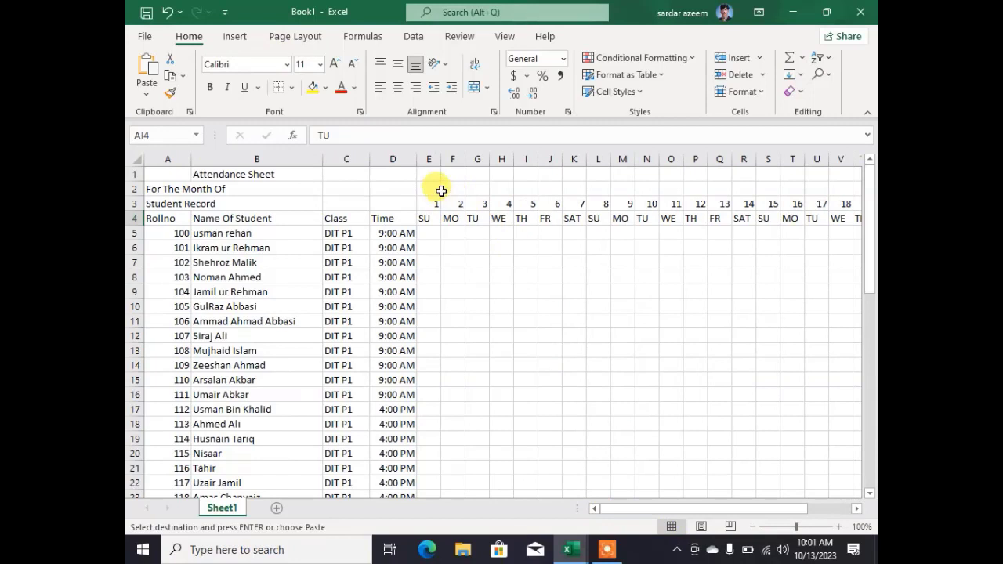
- Enter October 2023 in E2, beside the For The Month Of label
click(440, 191)
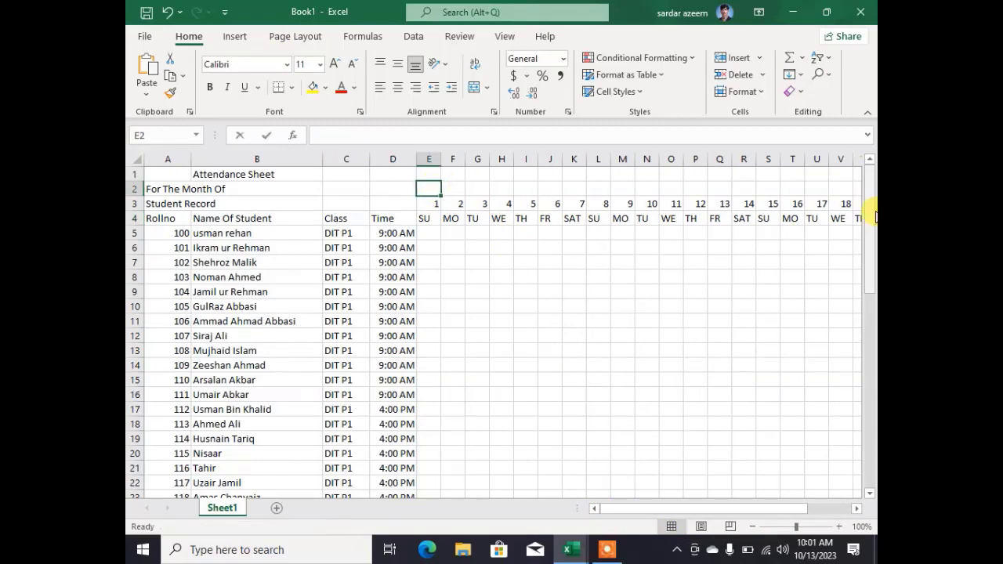
text(October 2023)
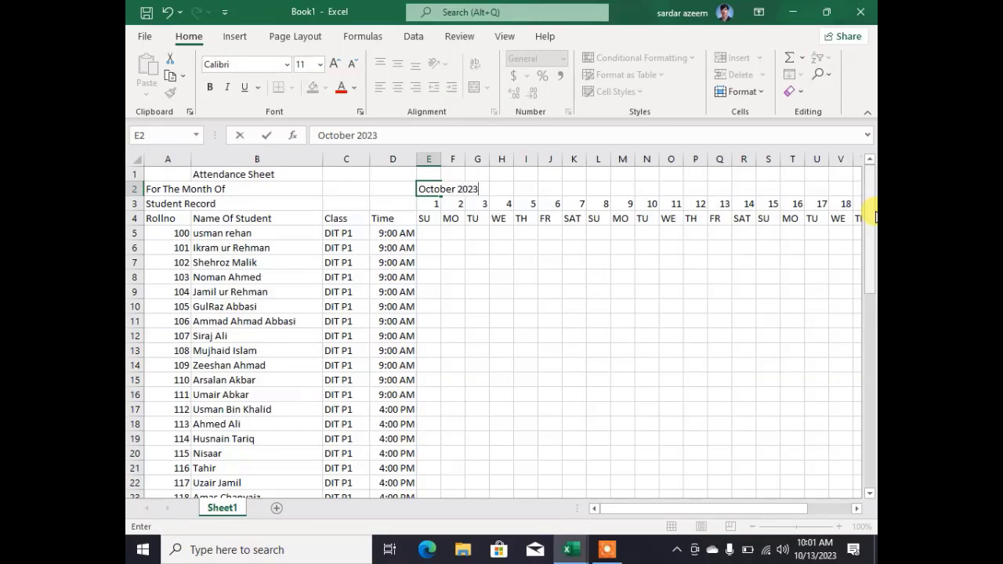
click(870, 327)
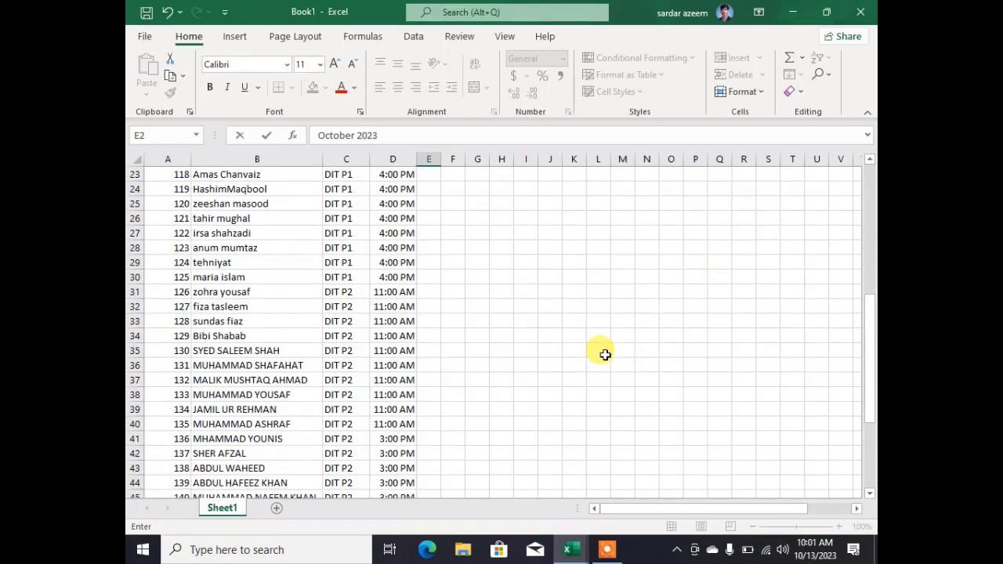
click(454, 307)
scroll(491, 277, up, 7)
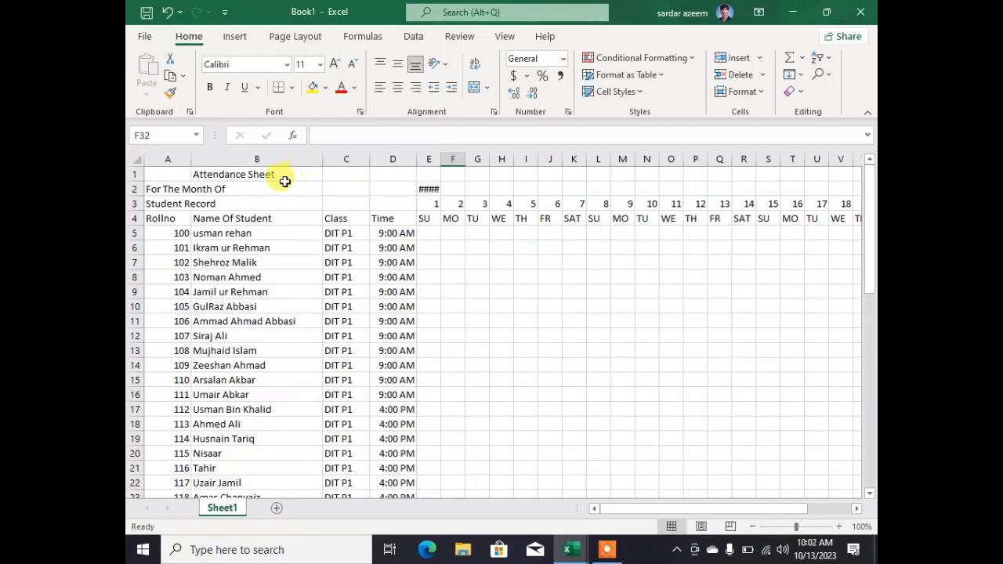
- Merge and centre the Attendance Sheet title across A1:AI1
drag(167, 174, 791, 175)
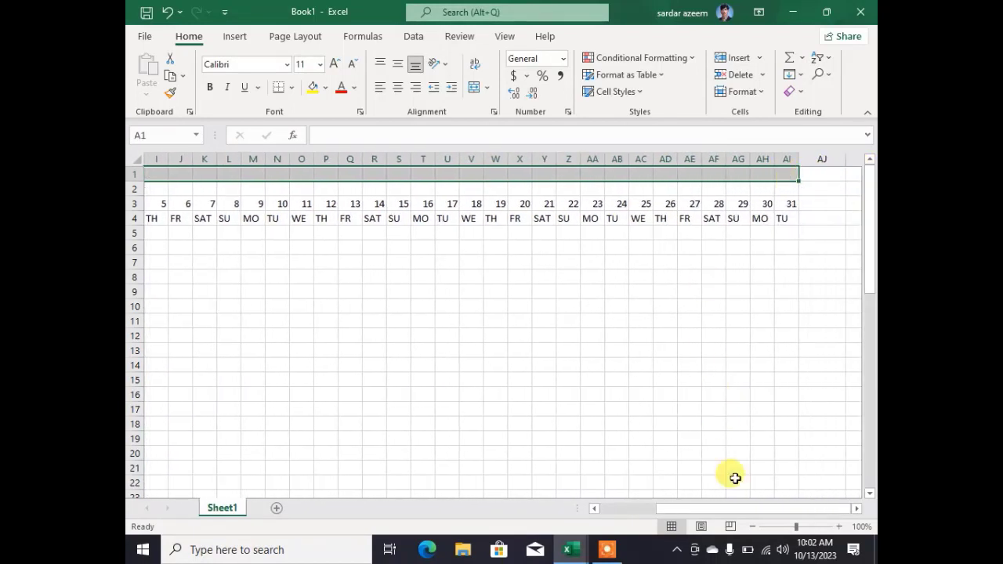
drag(727, 508, 627, 515)
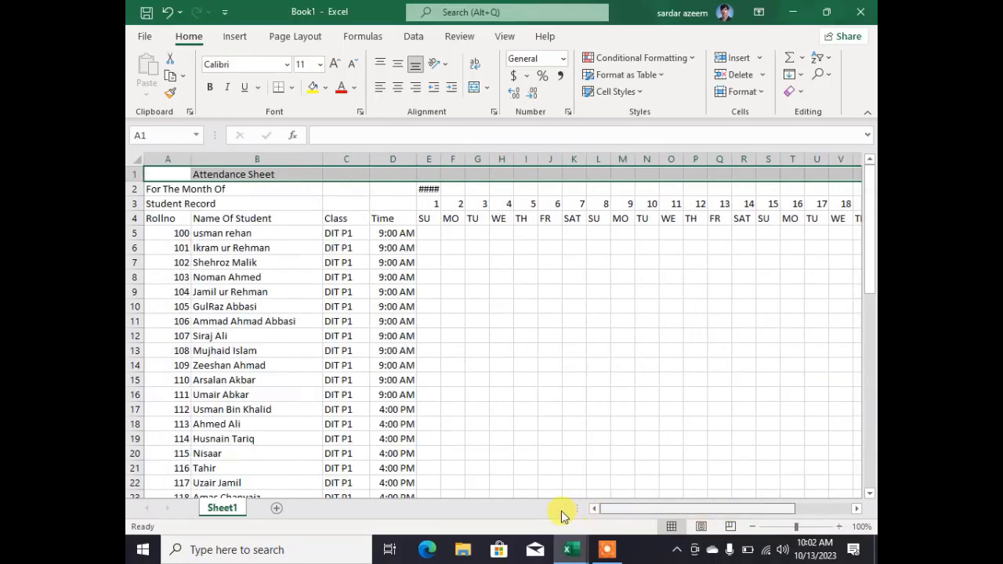
click(475, 92)
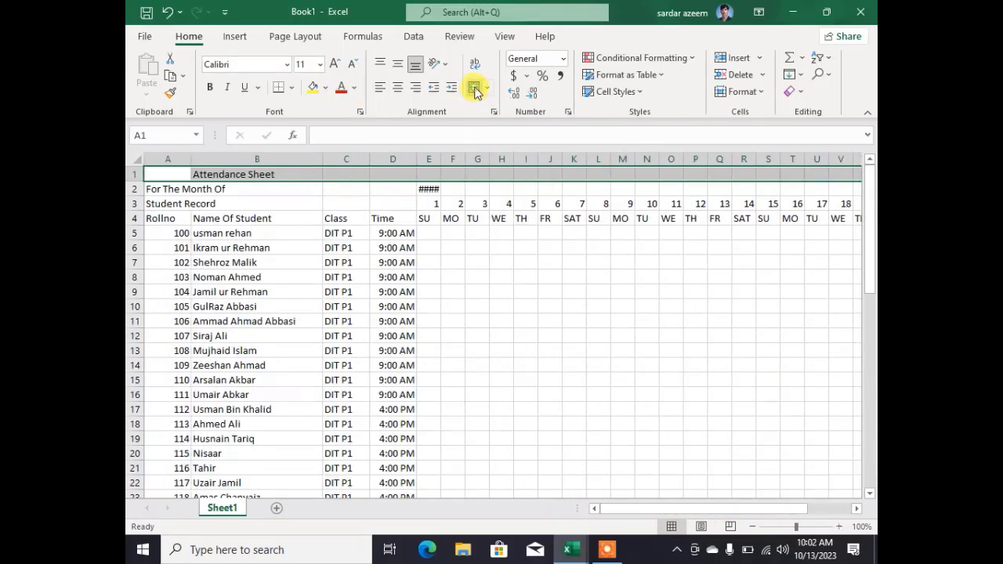
- Enlarge the Attendance Sheet title to 36 points and set its font to Bahnschrift
click(334, 66)
click(334, 65)
click(334, 65)
click(334, 65)
click(334, 66)
click(334, 65)
click(334, 65)
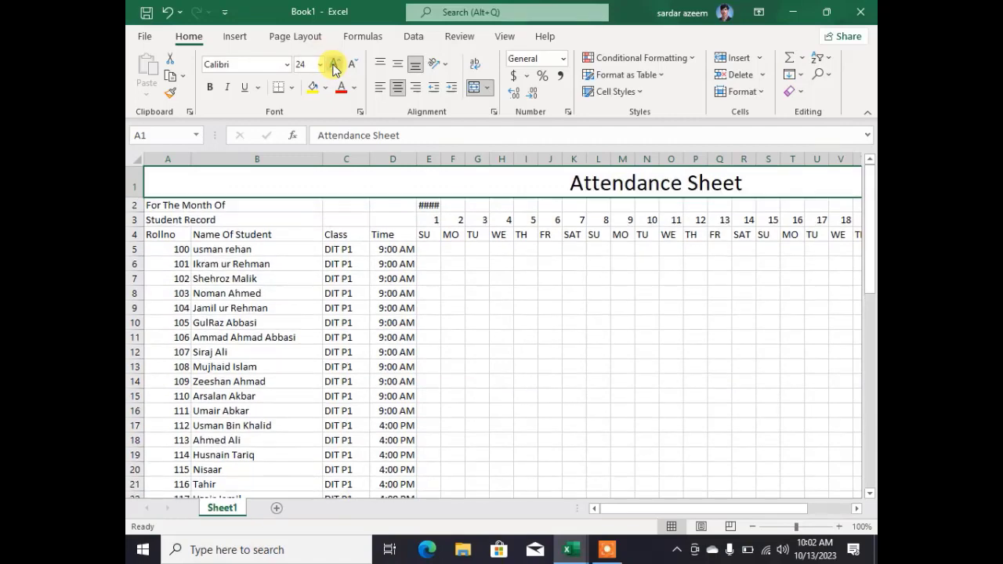
click(334, 65)
click(334, 65)
click(334, 65)
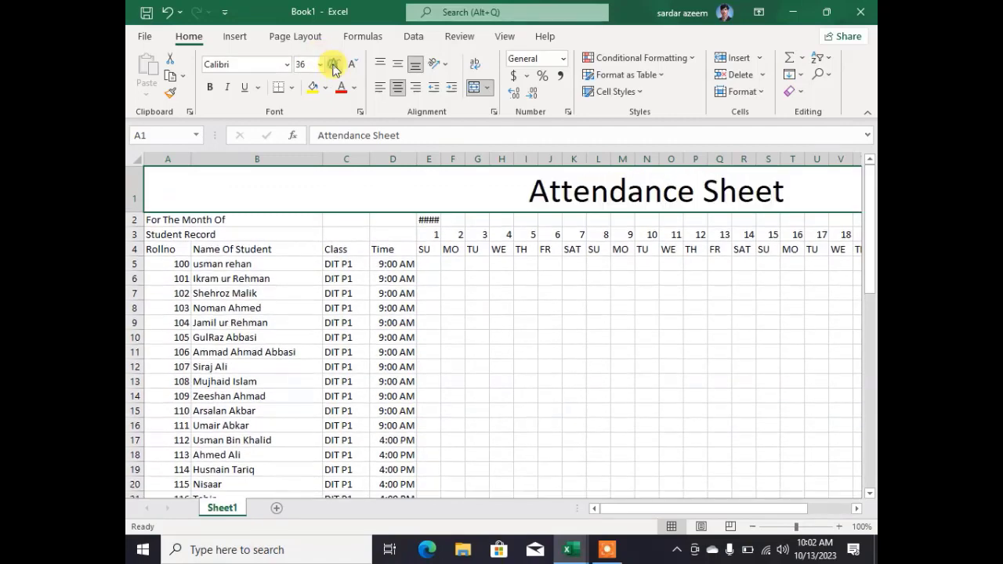
click(287, 65)
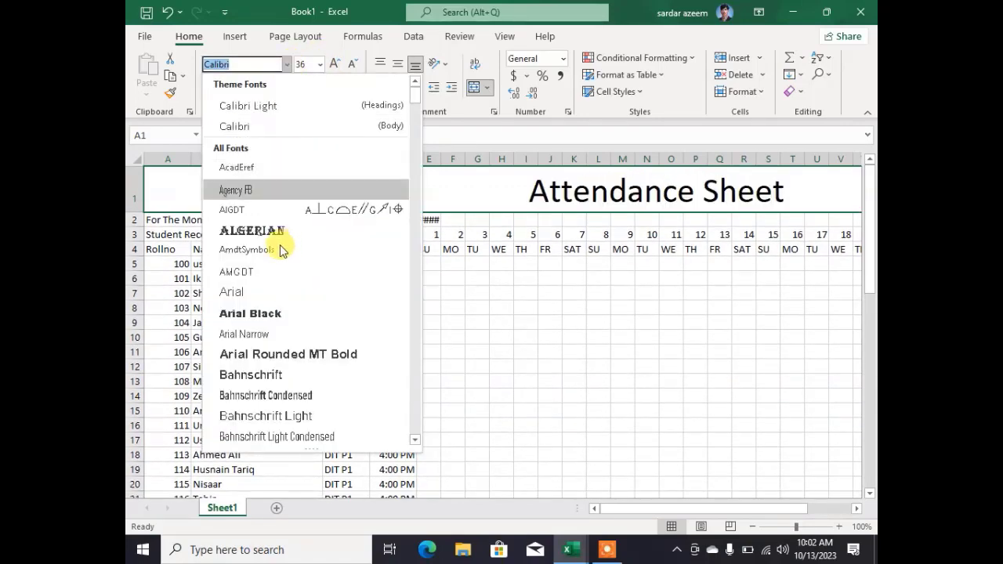
click(237, 376)
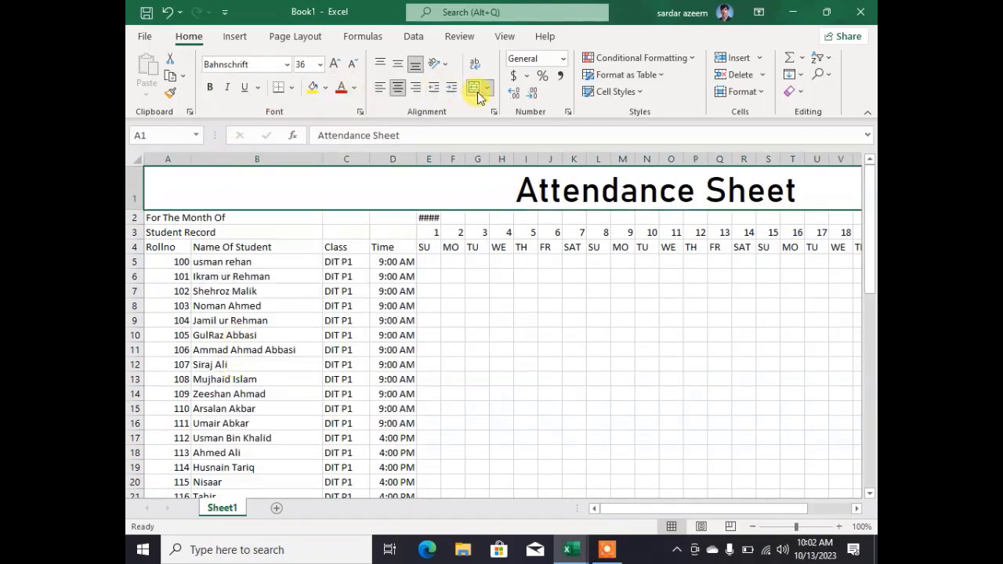
- Fill the Attendance Sheet title row with black and make its text white
click(326, 93)
click(326, 120)
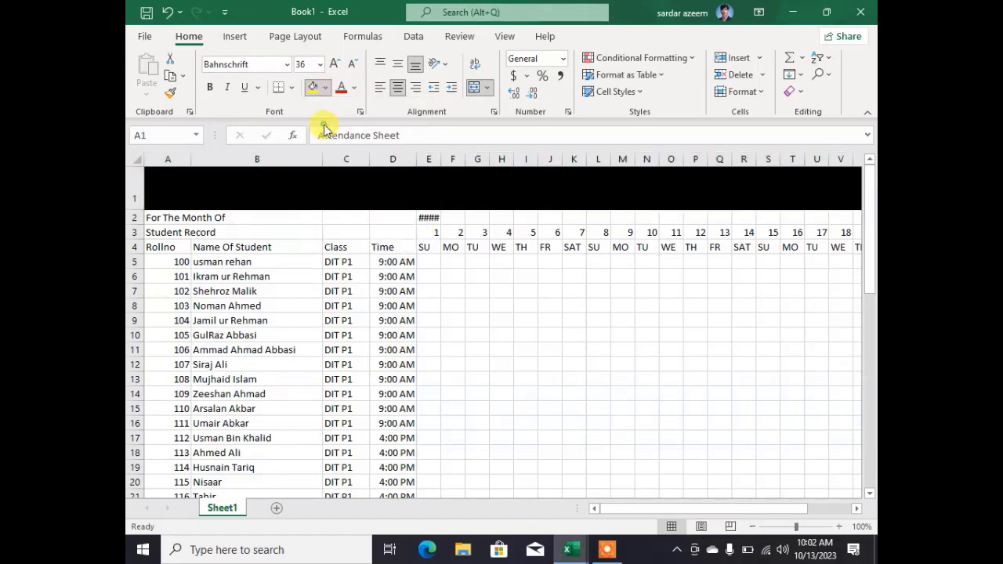
click(359, 93)
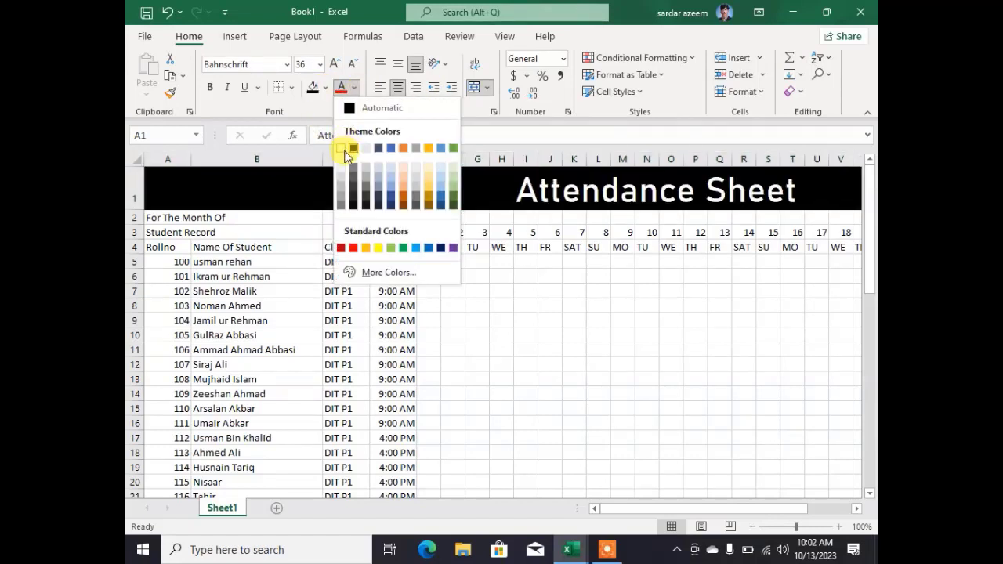
click(346, 145)
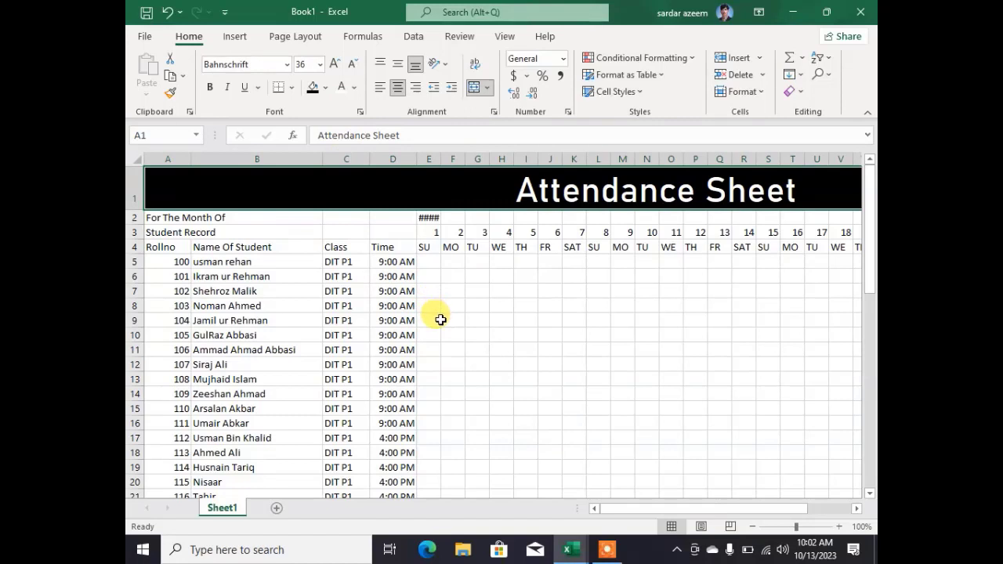
click(439, 319)
- Merge and centre the For The Month Of label across A2:D2
click(197, 222)
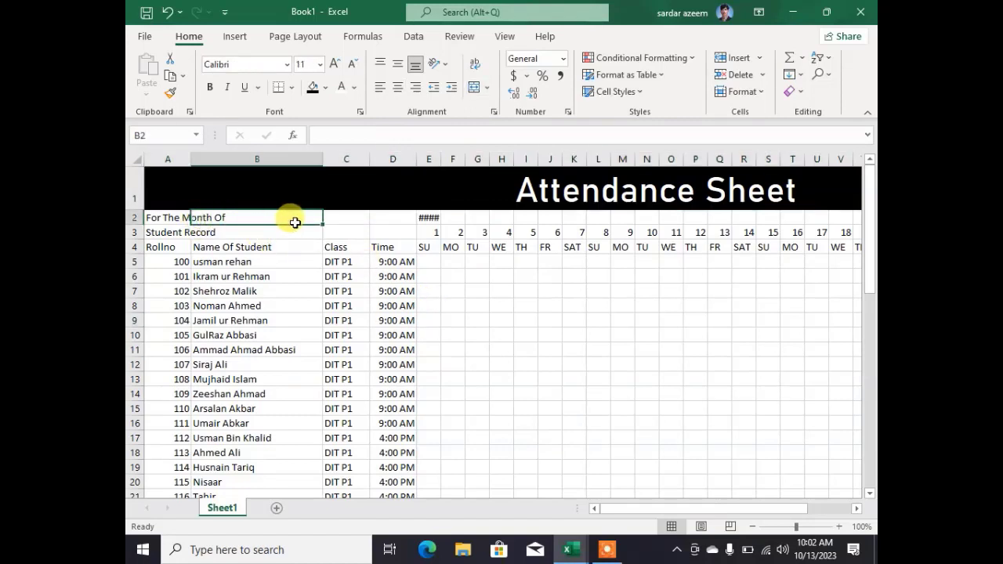
drag(381, 219, 164, 213)
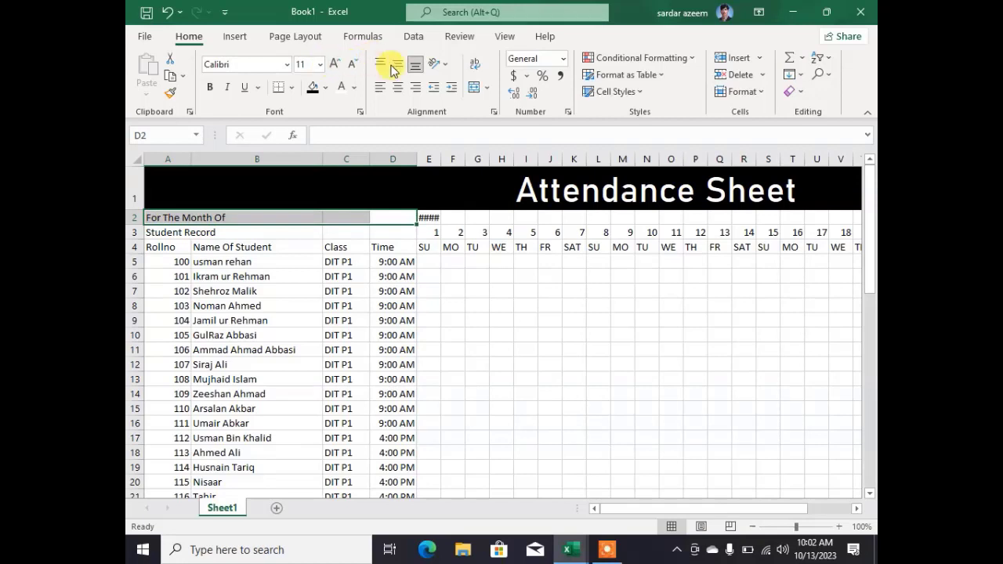
click(475, 87)
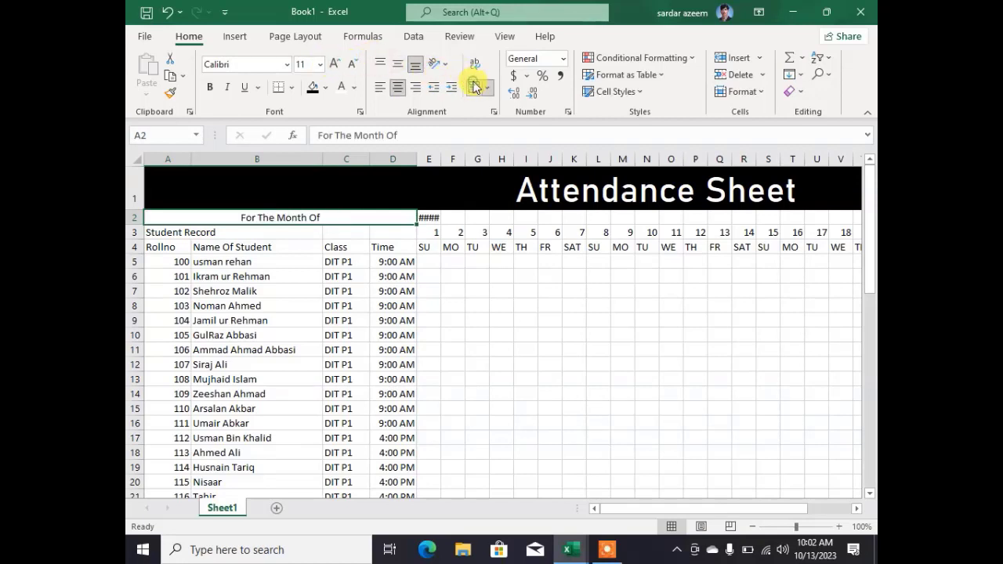
- Enlarge the For The Month Of label to 18 points and set its font to Bahnschrift
click(335, 63)
click(334, 64)
click(334, 63)
click(335, 64)
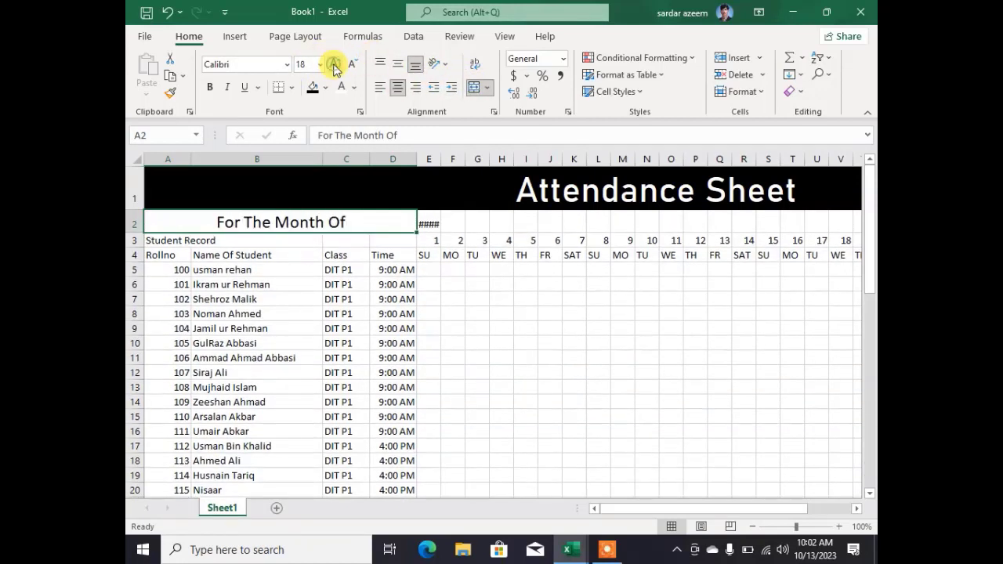
click(288, 64)
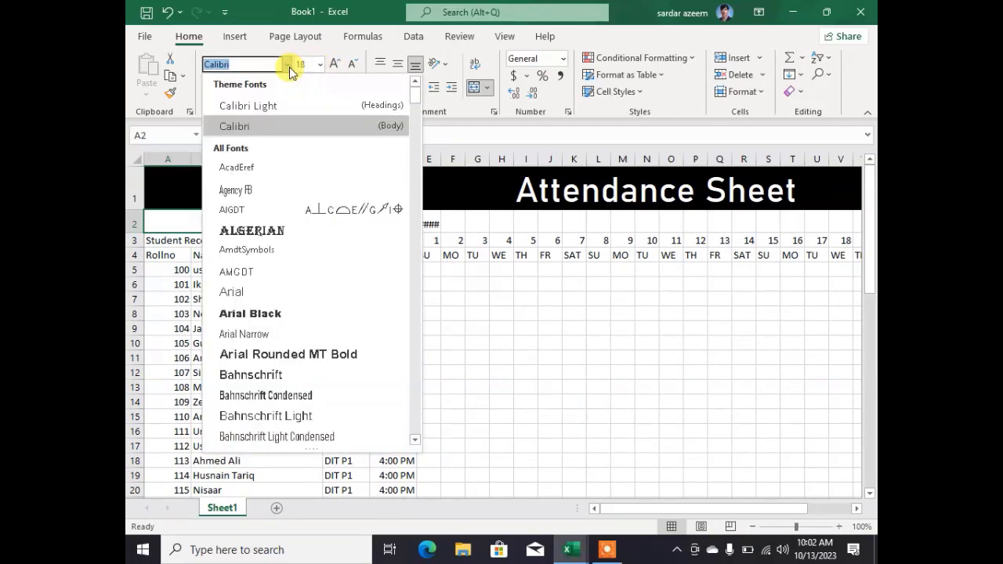
click(261, 374)
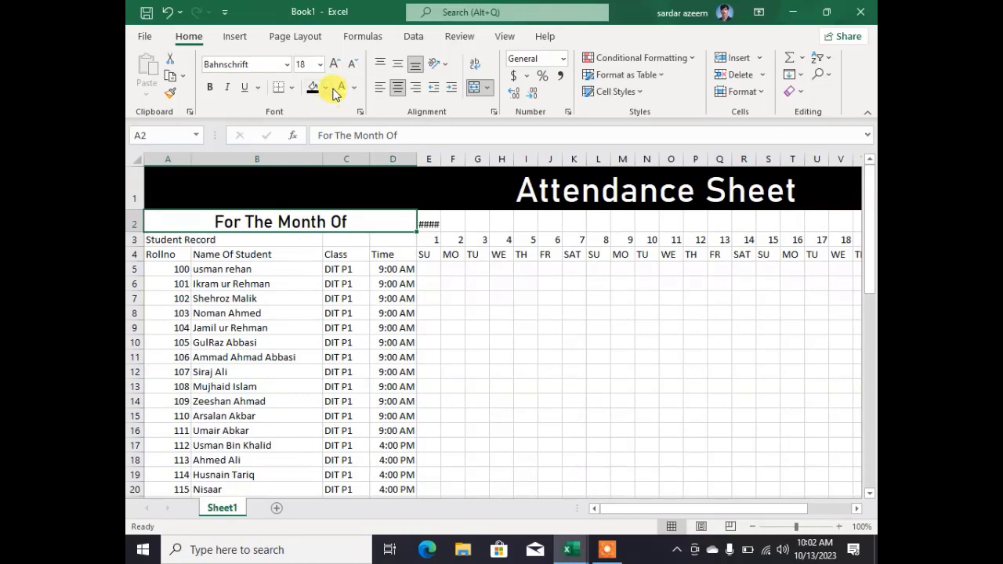
- Fill the For The Month Of cell with dark green and make its text white
click(326, 88)
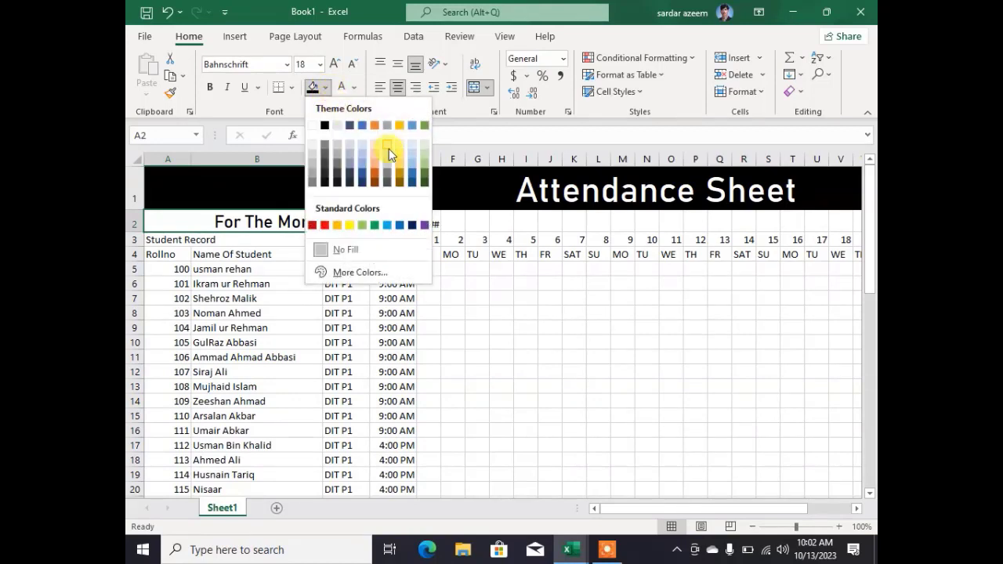
click(423, 186)
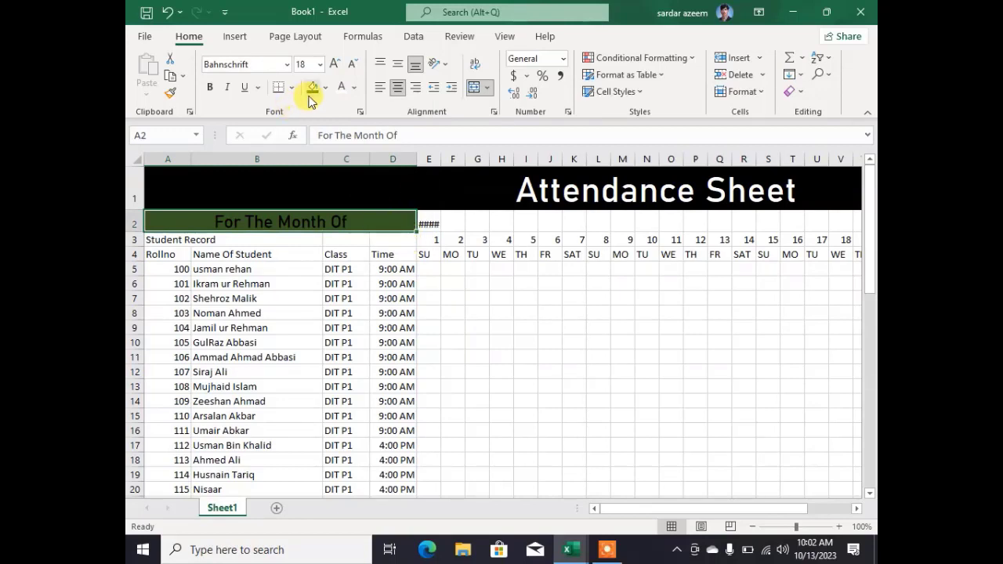
click(353, 88)
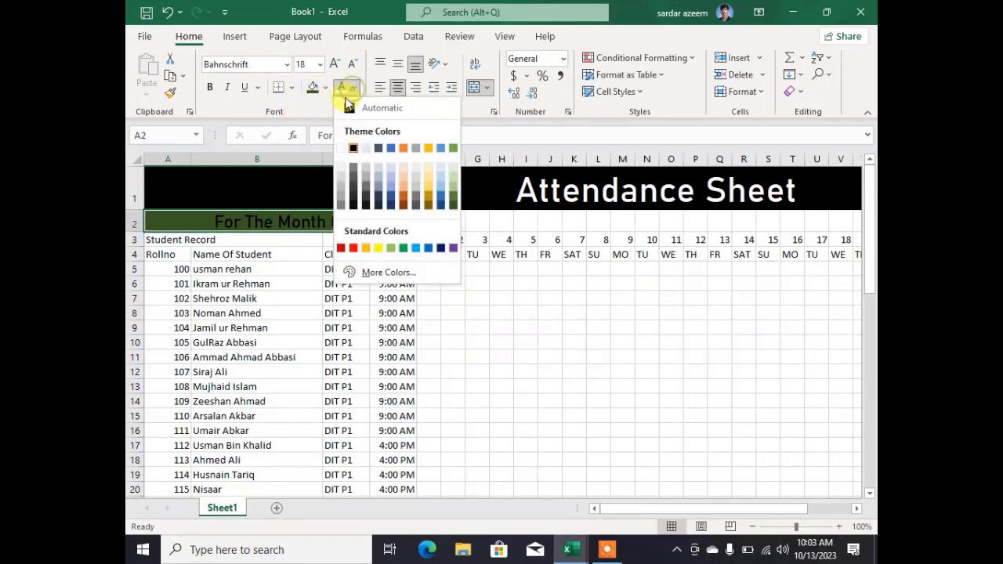
click(341, 150)
click(429, 269)
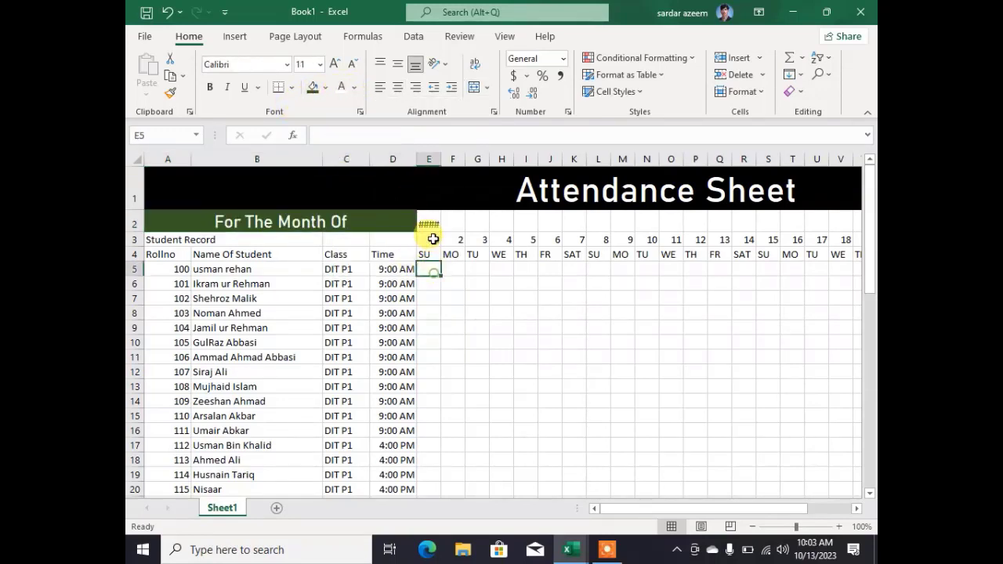
- Merge and centre the month date across E2:AI2 and format it in 18-point Bahnschrift
drag(429, 224, 786, 225)
click(474, 88)
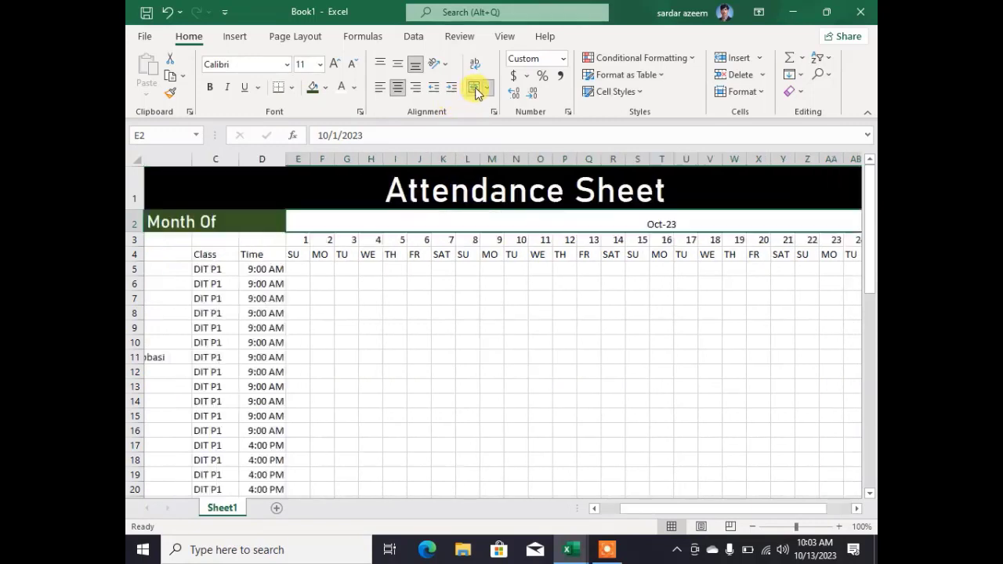
click(335, 64)
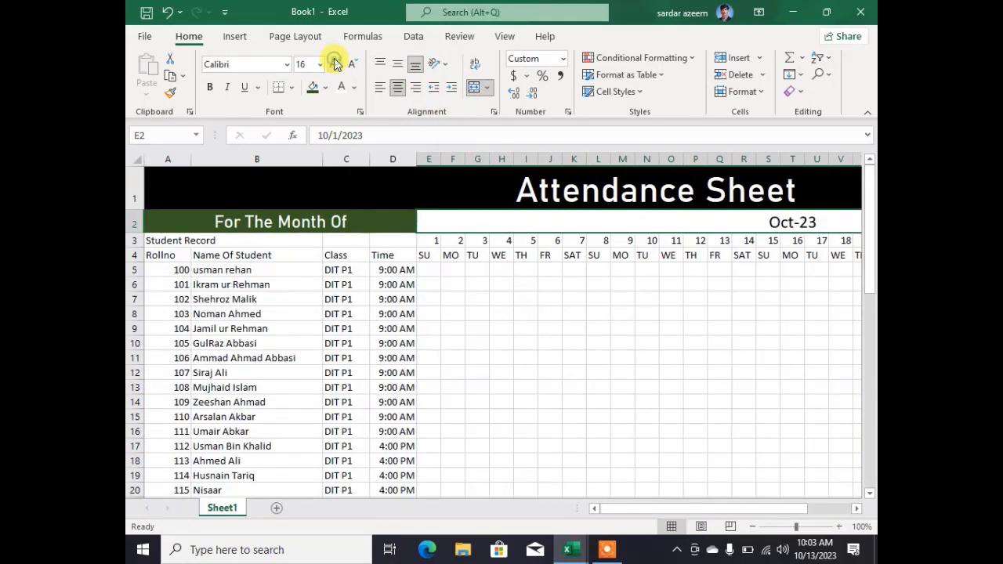
click(287, 66)
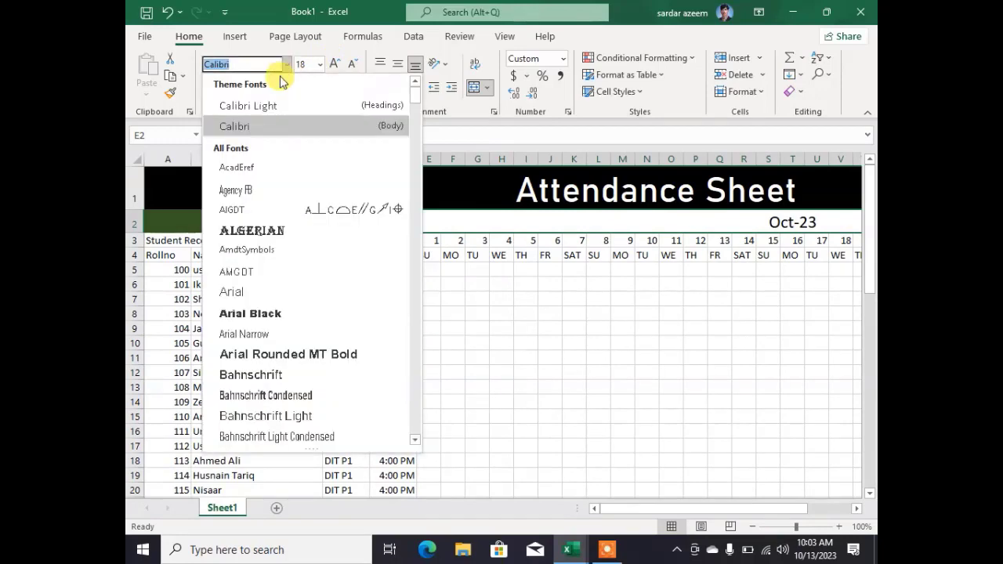
click(251, 374)
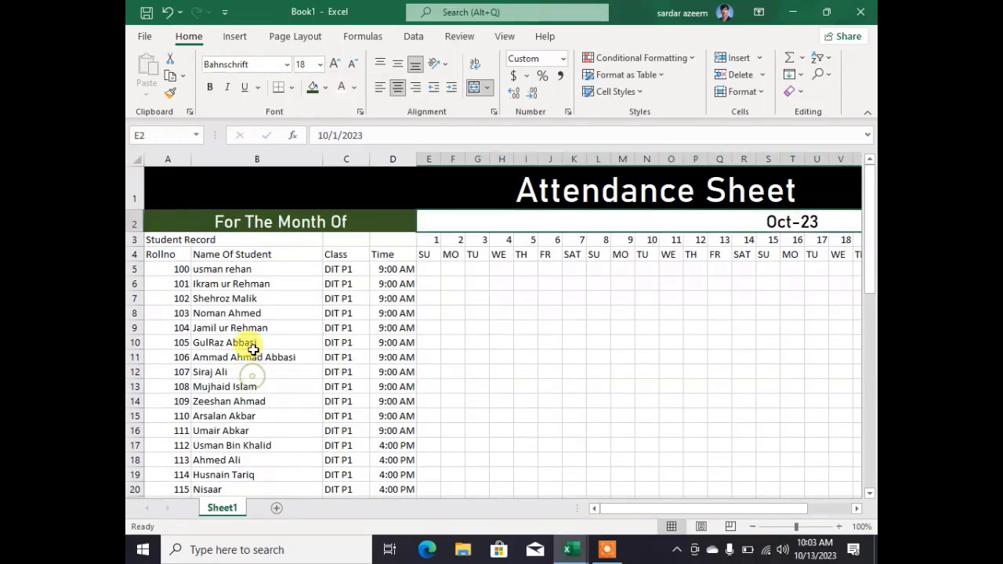
- Fill the merged month date cell in row 2 with dark gold and make its text white
click(325, 88)
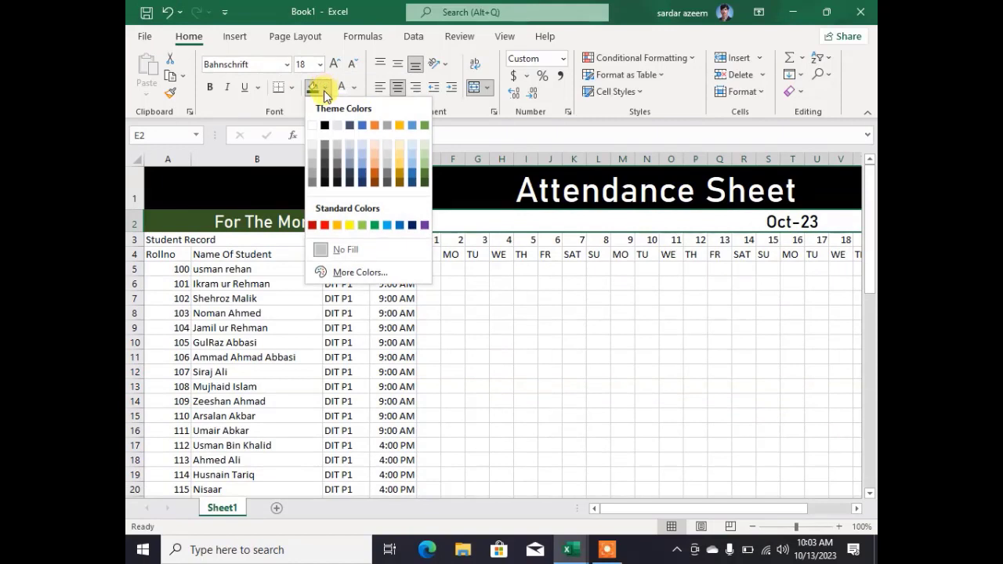
click(400, 176)
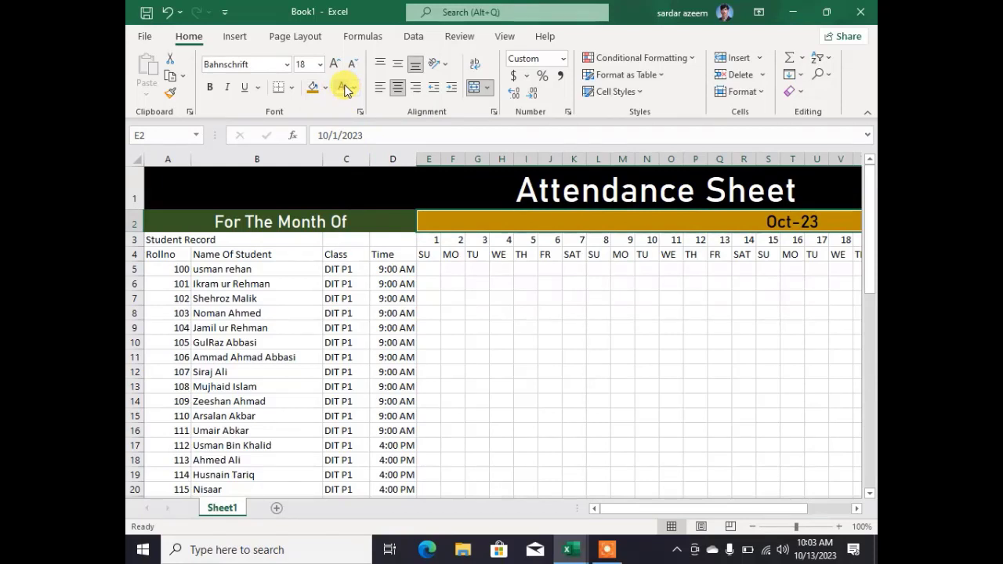
click(450, 288)
- Merge and centre the Student Record label across A3:D3 with a dark gold fill and white text
drag(386, 241, 167, 246)
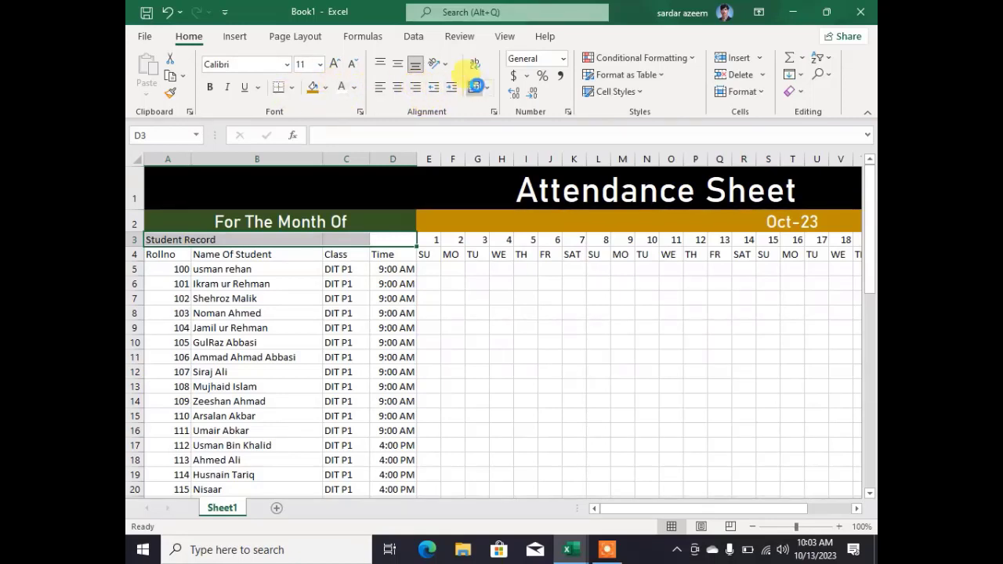
click(474, 87)
click(314, 87)
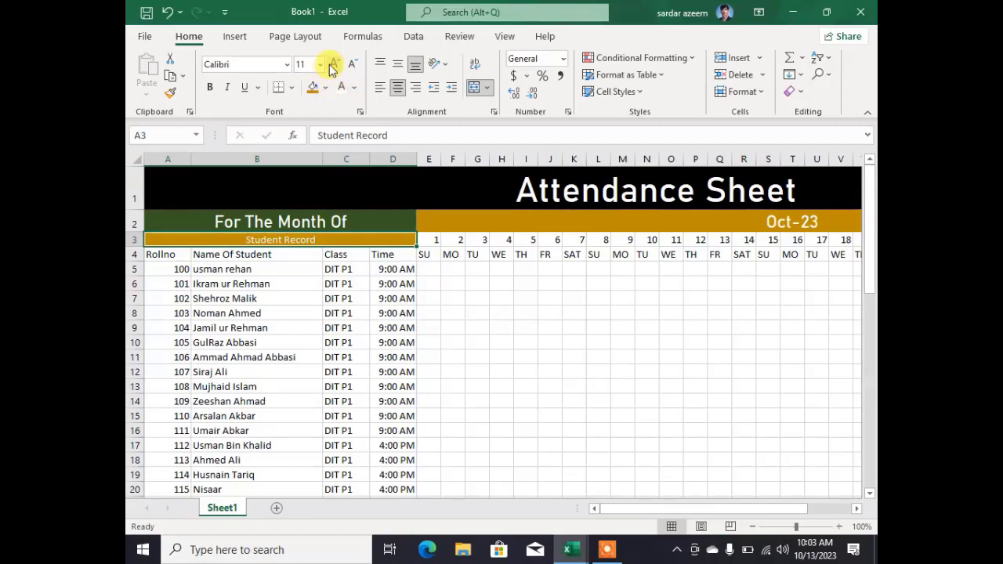
- Set the Student Record label's font size to 16 points
click(336, 68)
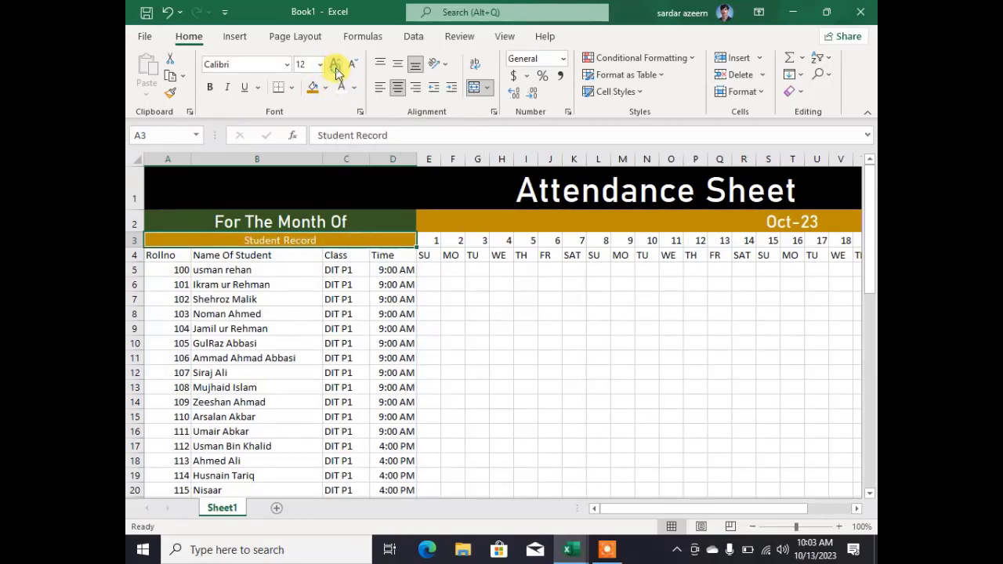
click(335, 68)
click(335, 68)
click(336, 67)
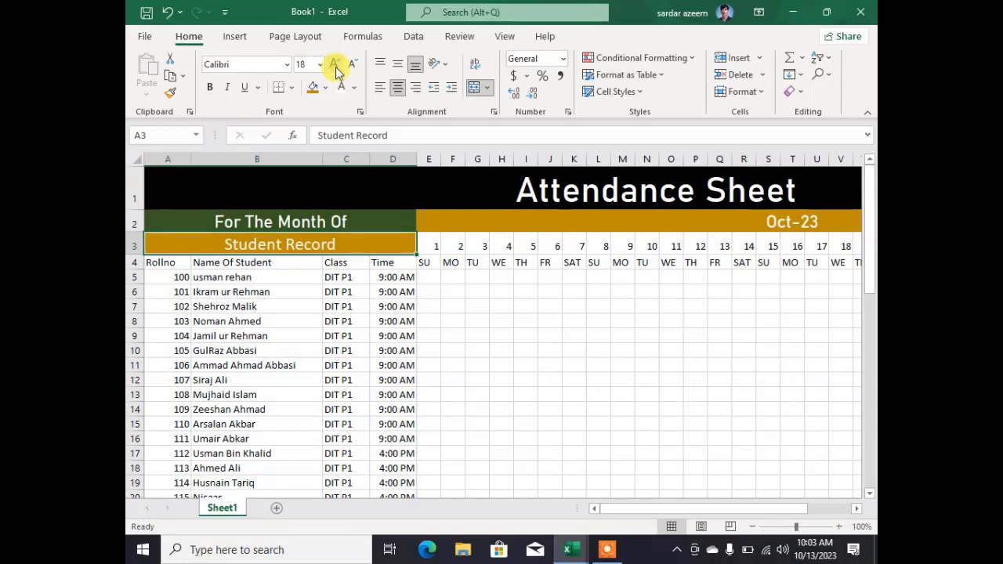
click(351, 65)
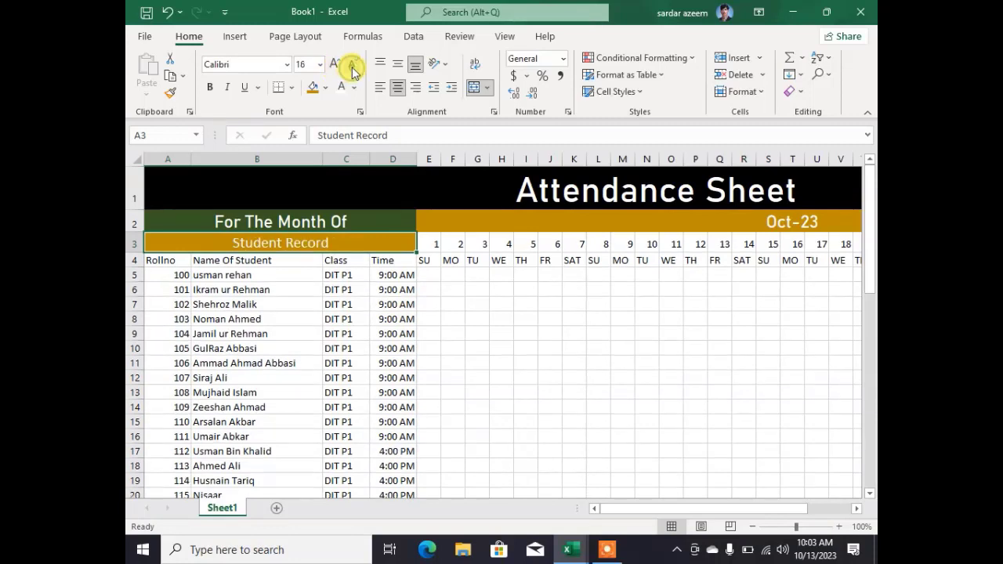
- Change the Student Record label's font to Bahnschrift
click(287, 66)
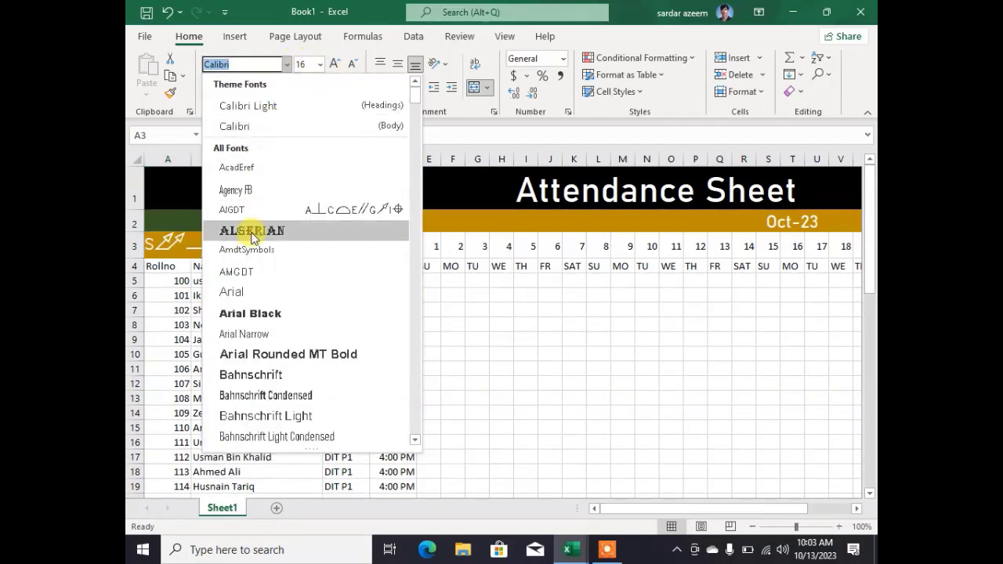
click(261, 375)
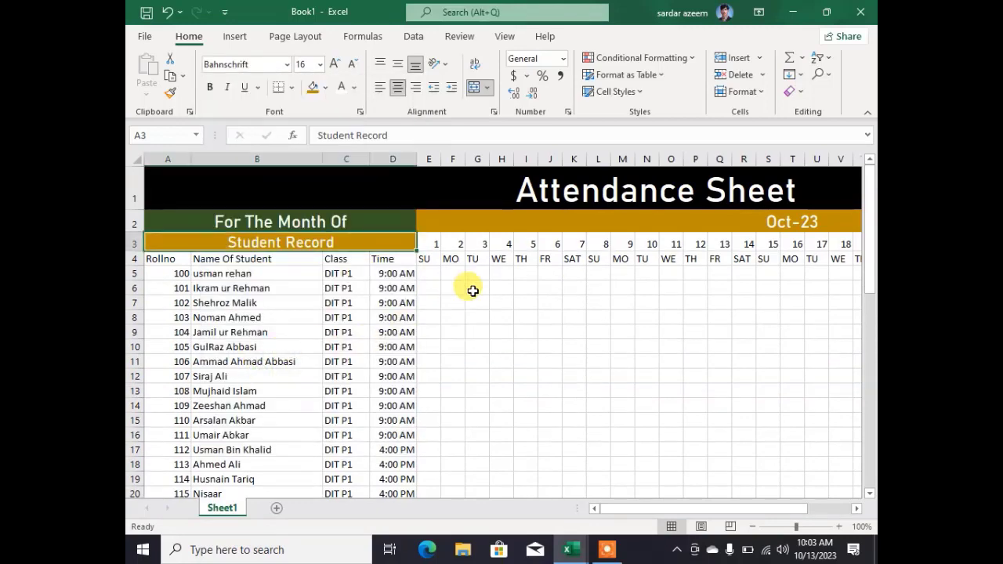
click(501, 303)
- Format the day numbers in E3:AI3 as bold white text on a black fill, centred horizontally and vertically
drag(440, 244, 787, 243)
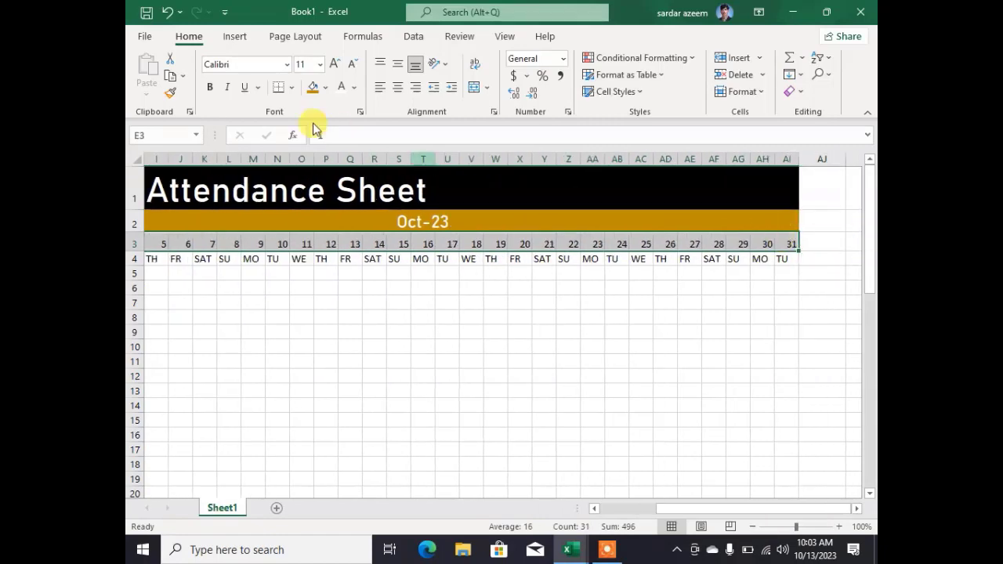
click(218, 90)
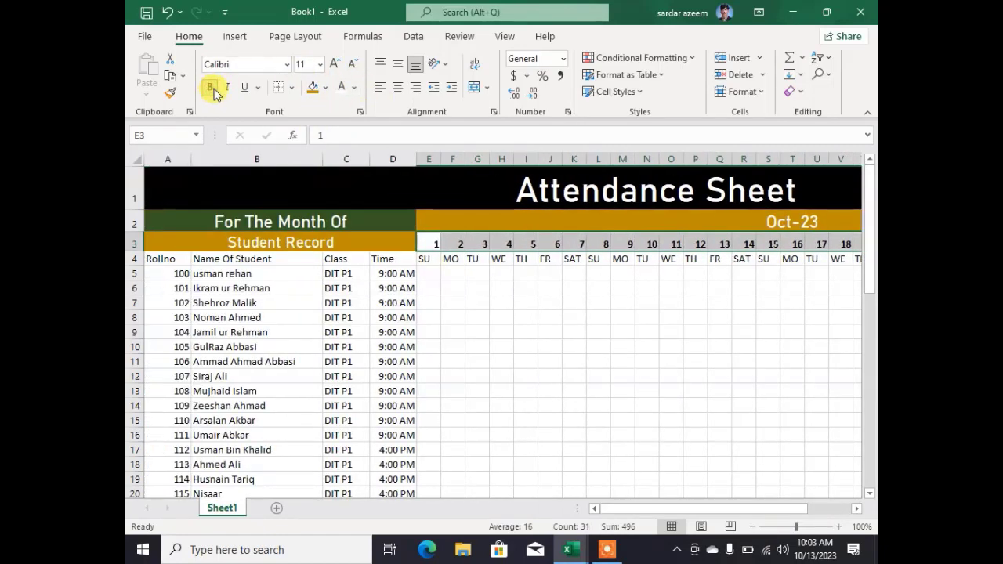
click(341, 91)
click(326, 88)
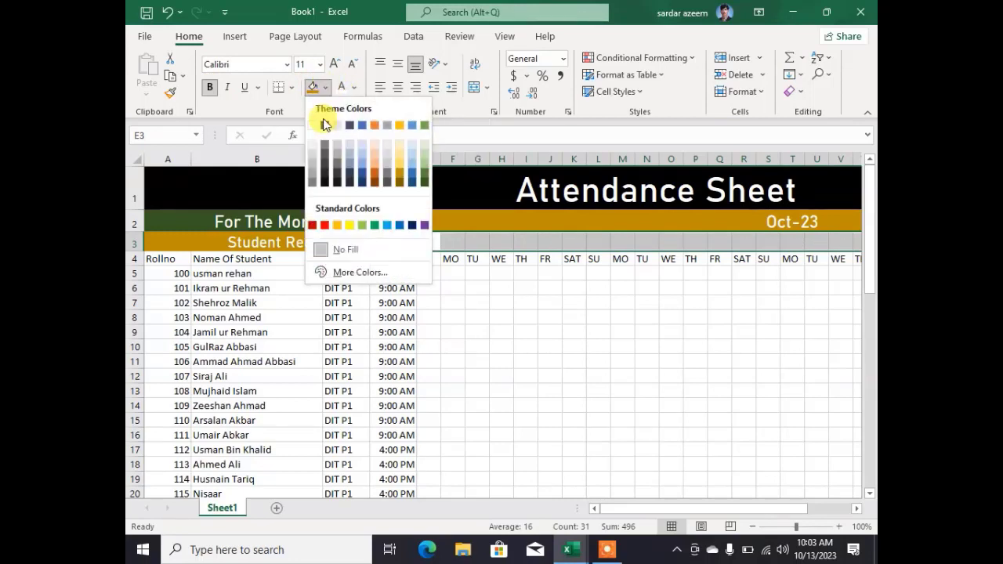
click(322, 129)
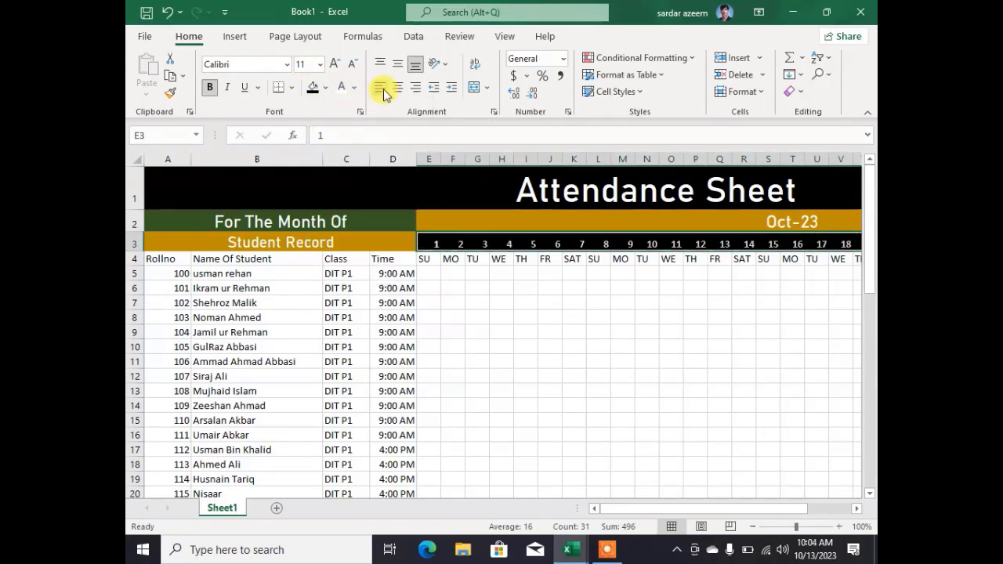
click(397, 64)
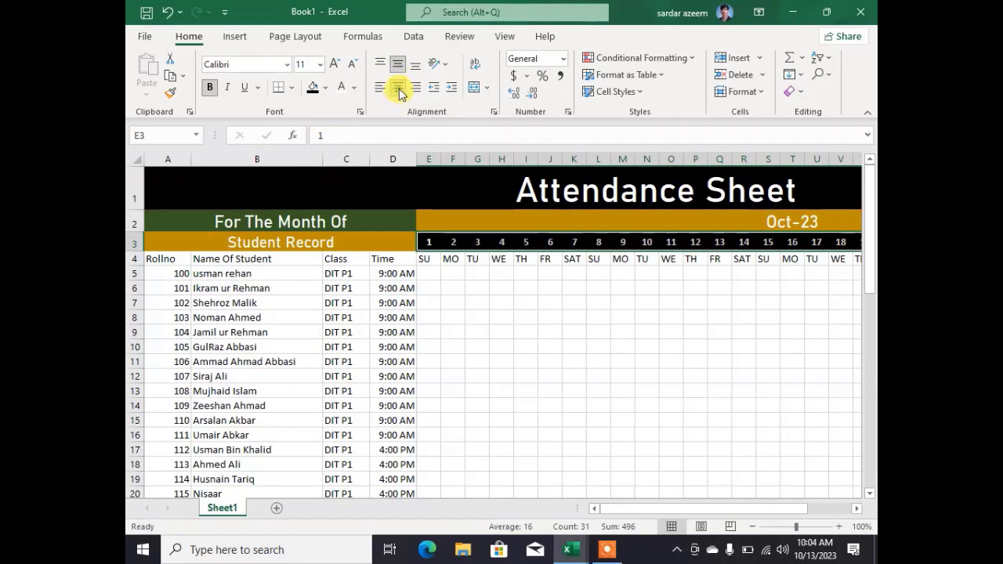
click(398, 87)
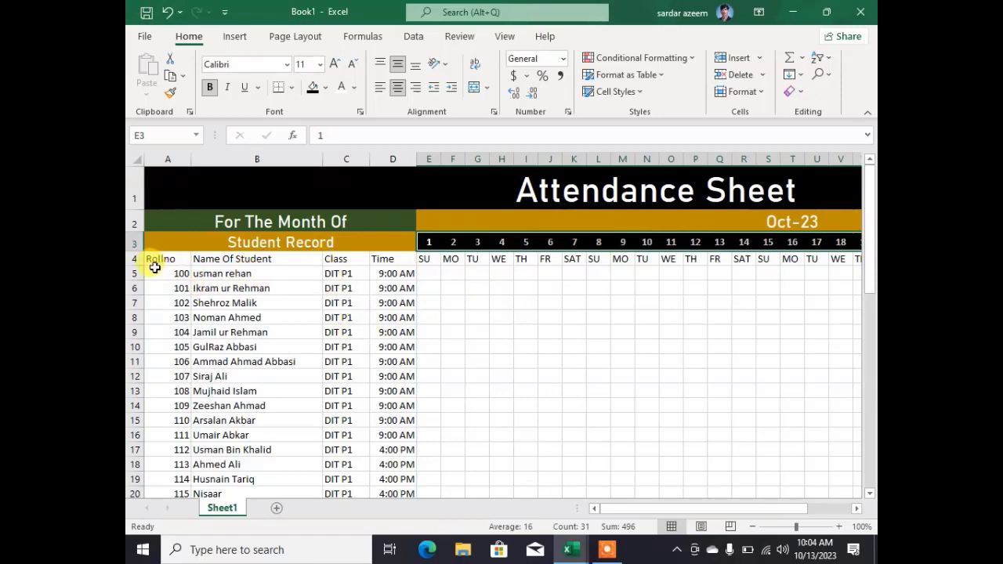
- Format the column headings in A4:D4 as bold 12-point Bahnschrift in white on a black fill
drag(156, 260, 392, 260)
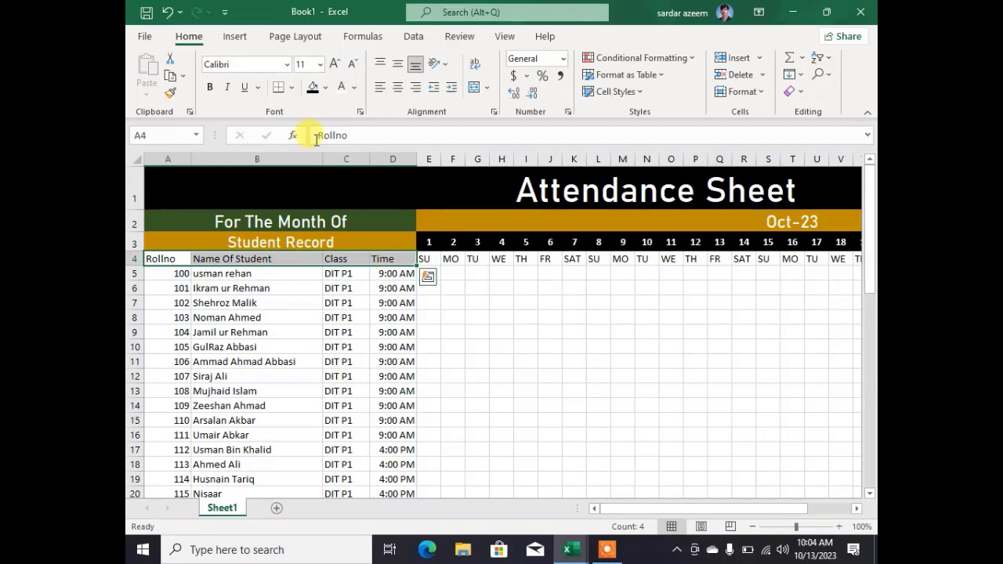
click(210, 87)
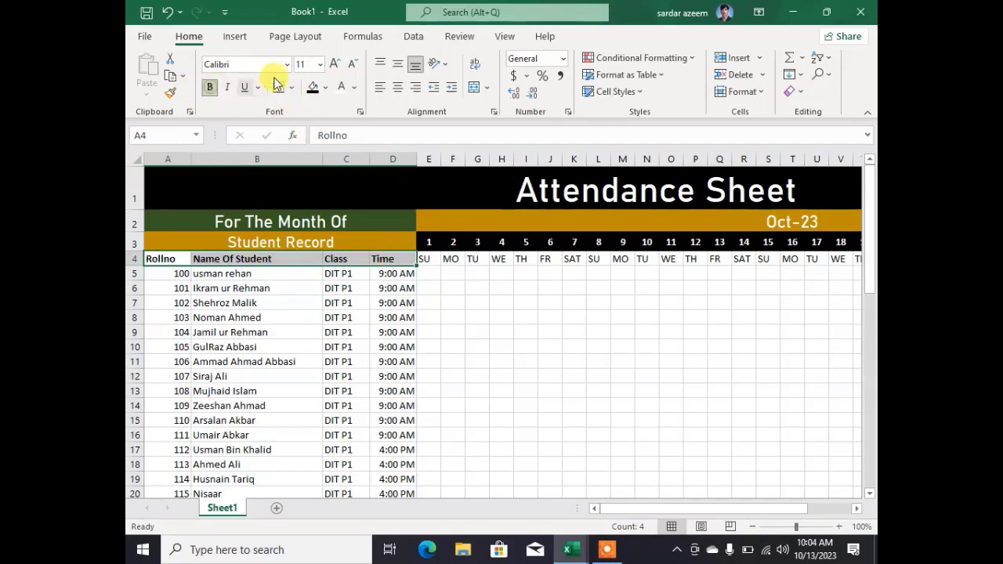
click(334, 63)
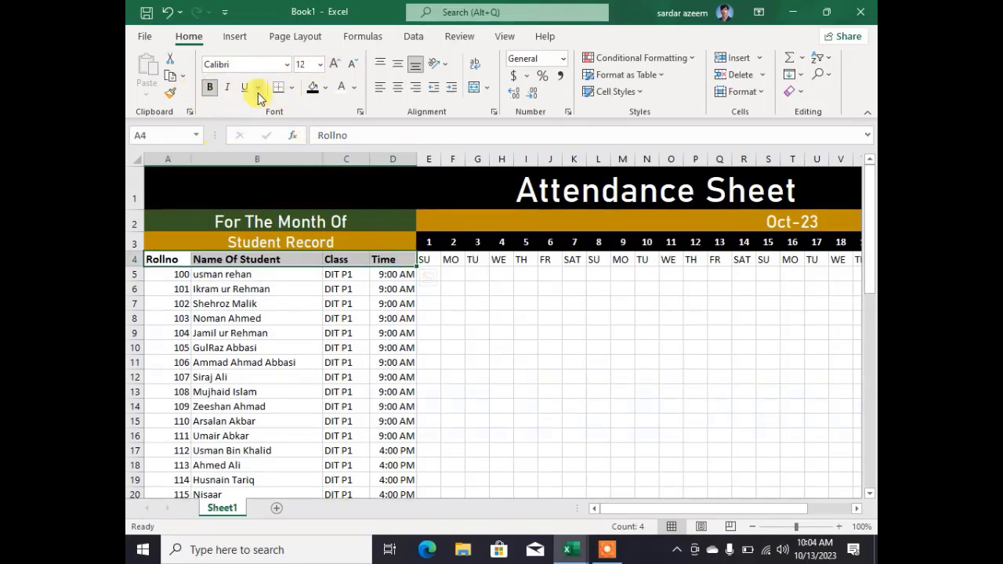
click(287, 66)
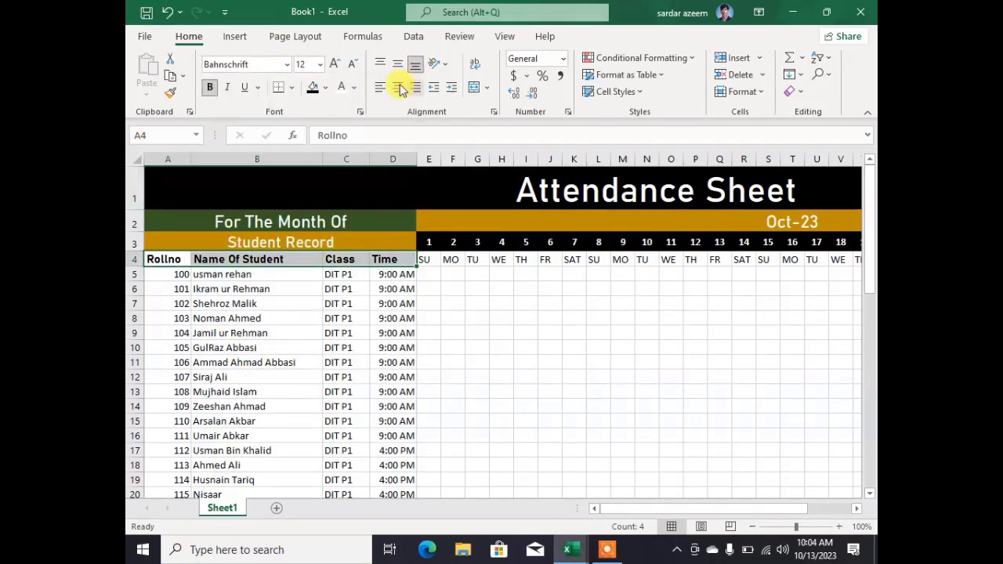
click(314, 88)
click(340, 87)
click(512, 321)
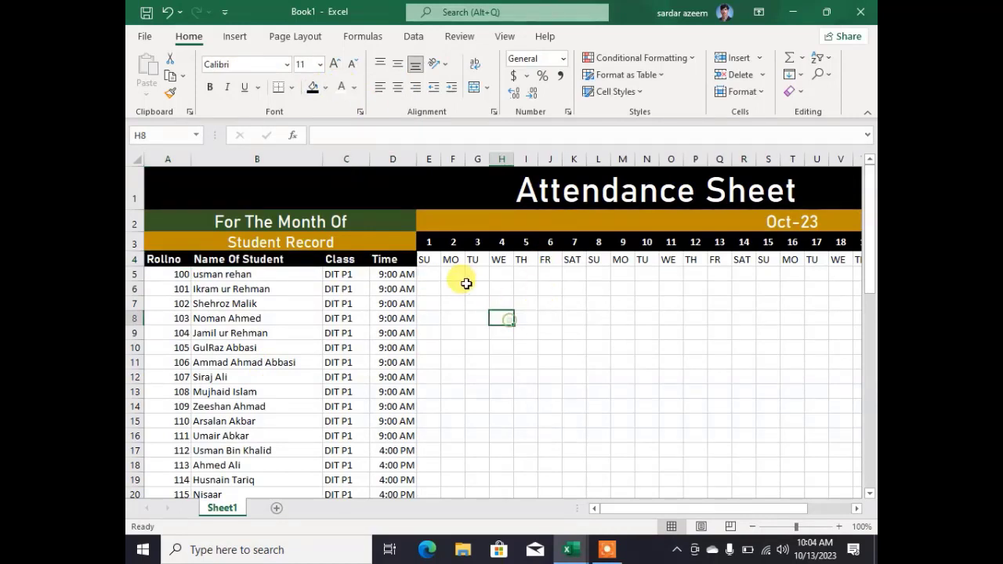
- Fill the weekday cells E4:AI4 with the darkest theme green and make their text bold and white
click(430, 259)
drag(430, 259, 786, 259)
drag(697, 514, 610, 502)
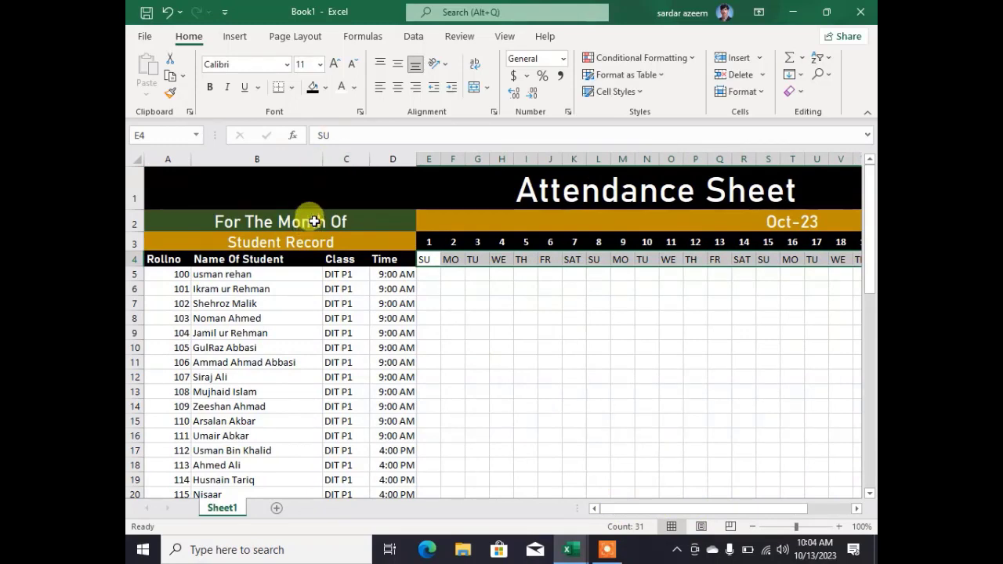
click(325, 87)
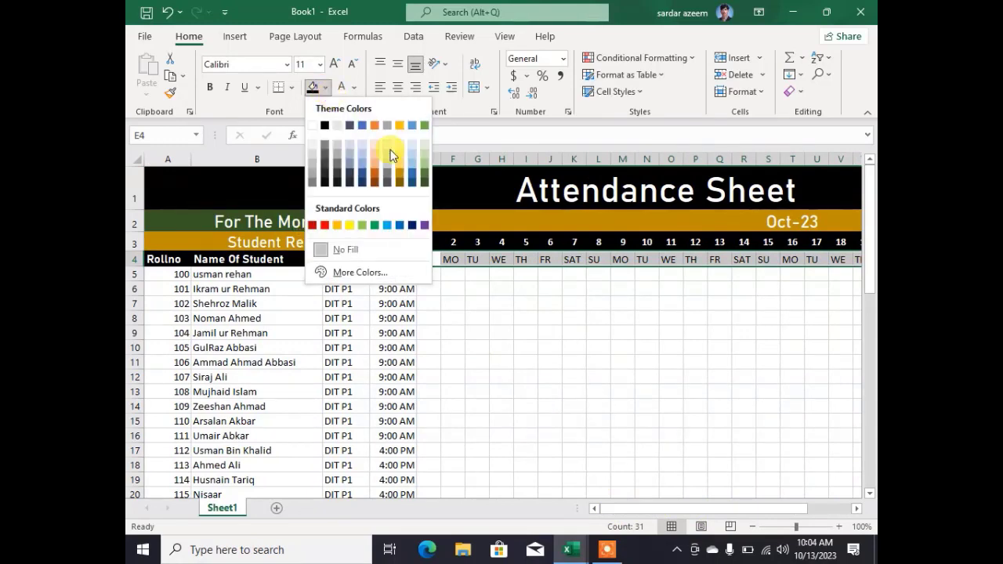
click(426, 183)
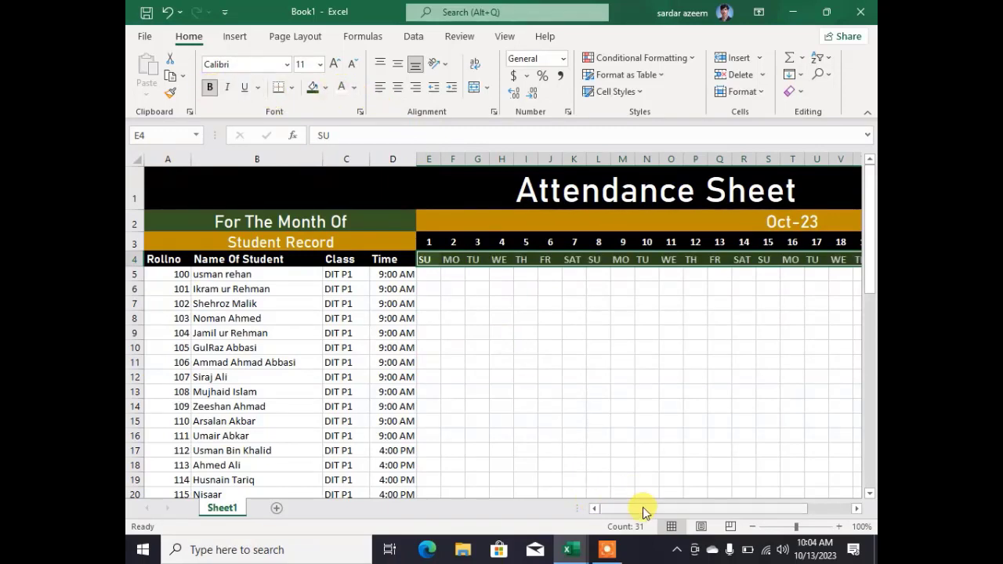
drag(643, 508, 750, 504)
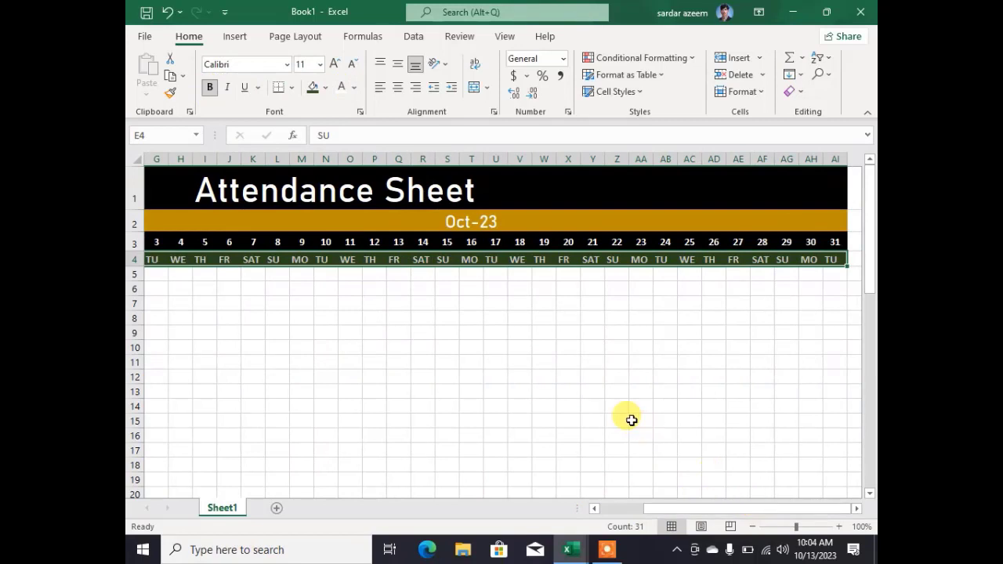
click(592, 375)
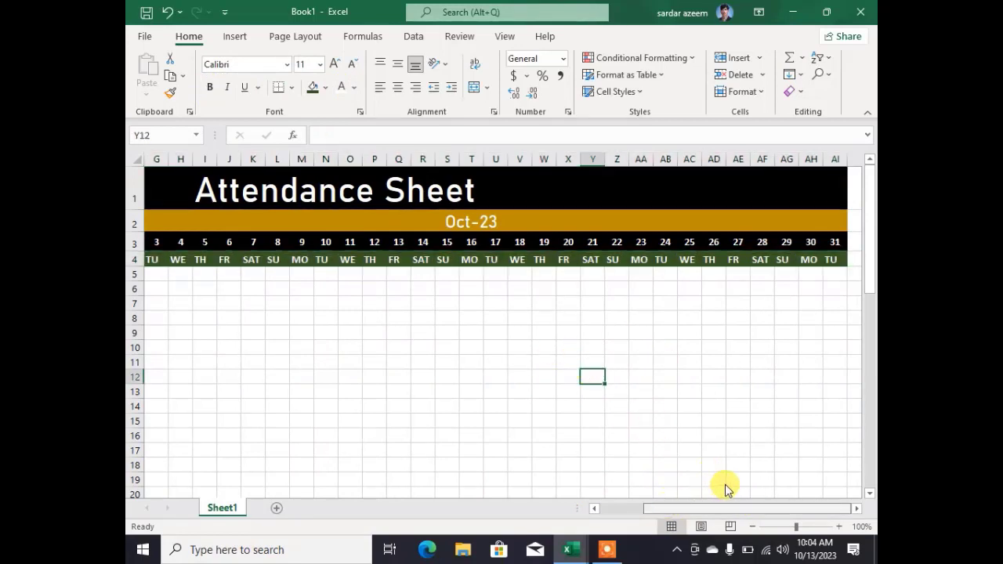
- Enter the heading Summary in cell AJ1, beside the Attendance Sheet title
click(856, 509)
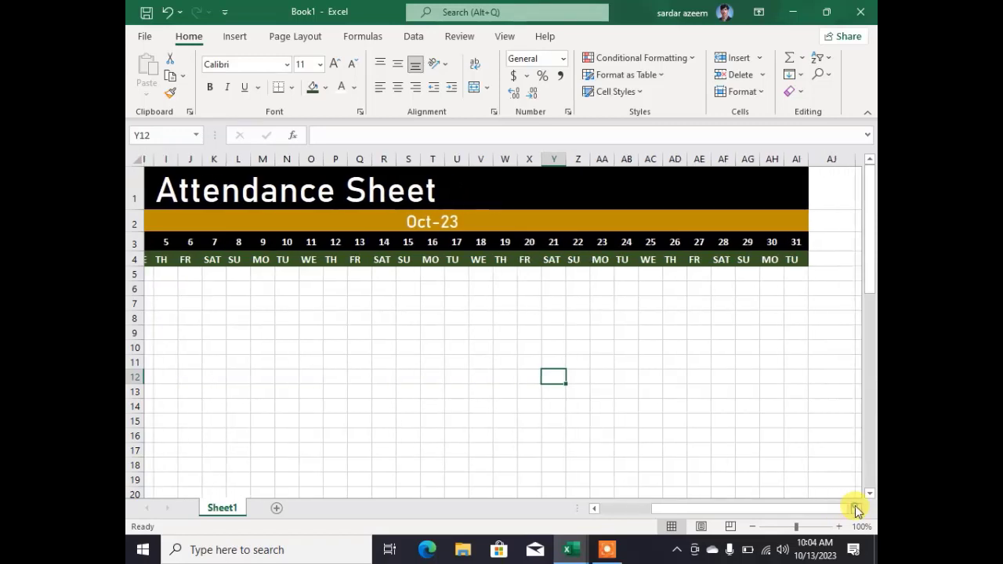
click(856, 508)
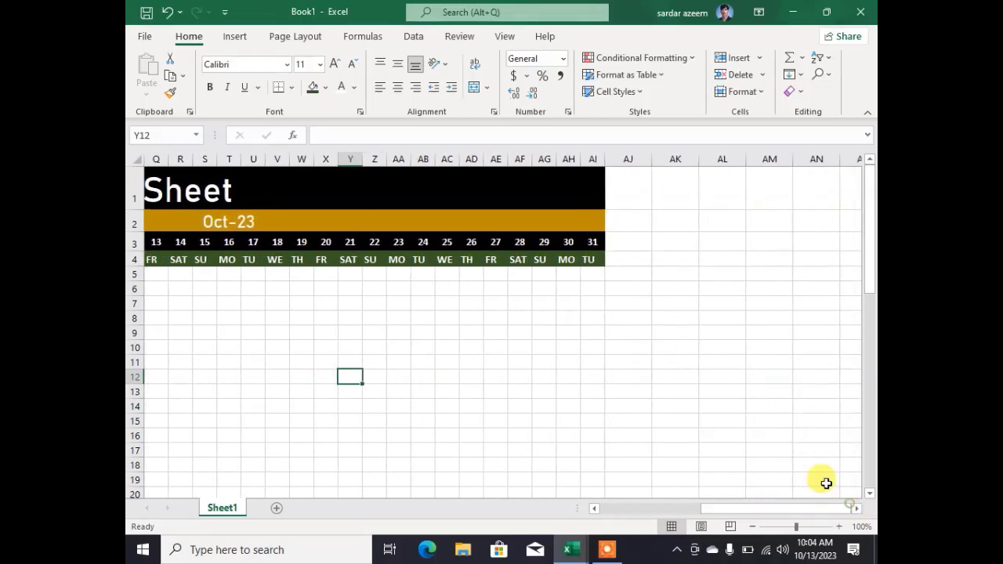
click(619, 183)
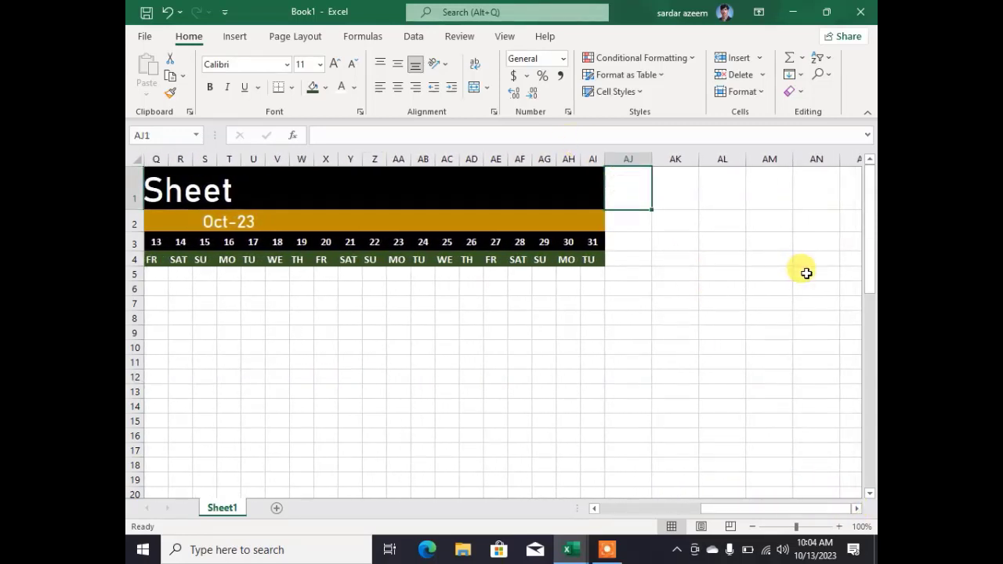
text(Summary)
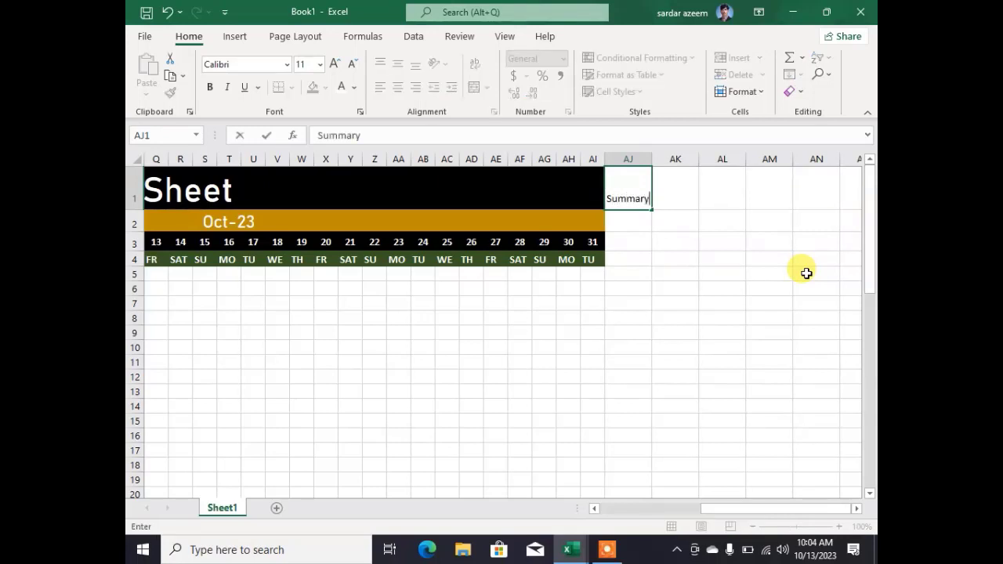
click(709, 273)
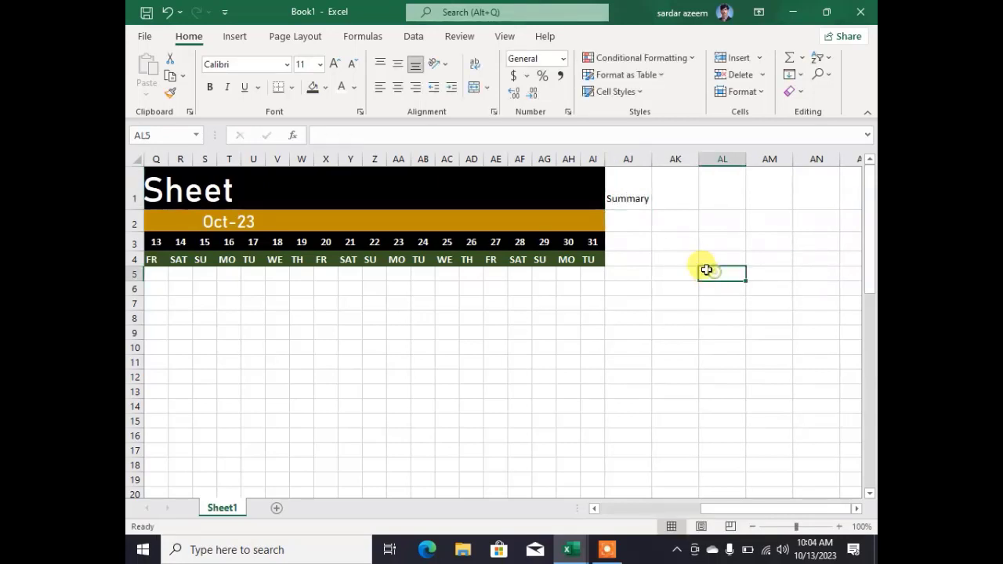
- Enter the summary column headings Present, Absent, Leave, SL, ML and NH across AJ2:AO2
click(644, 224)
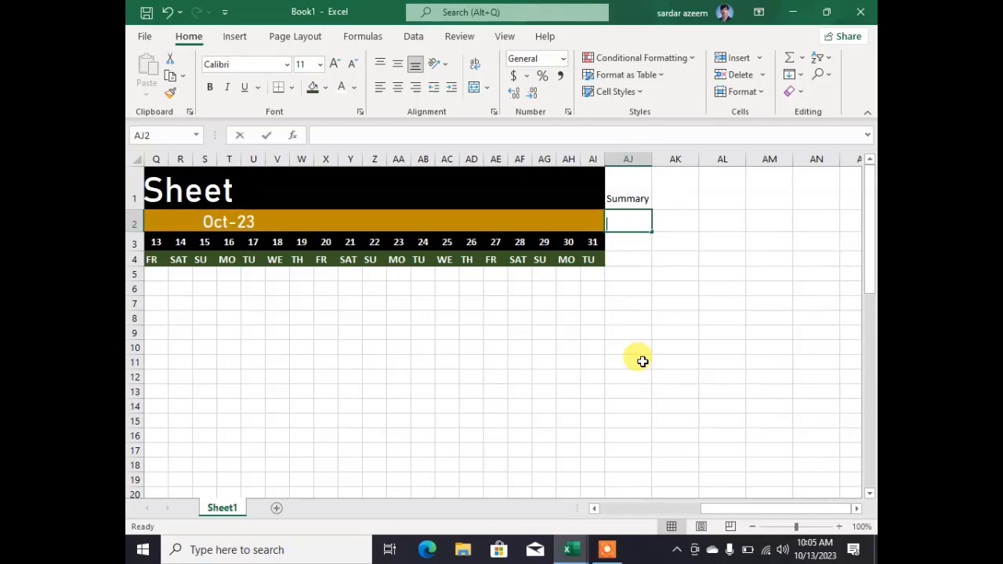
text(Present)
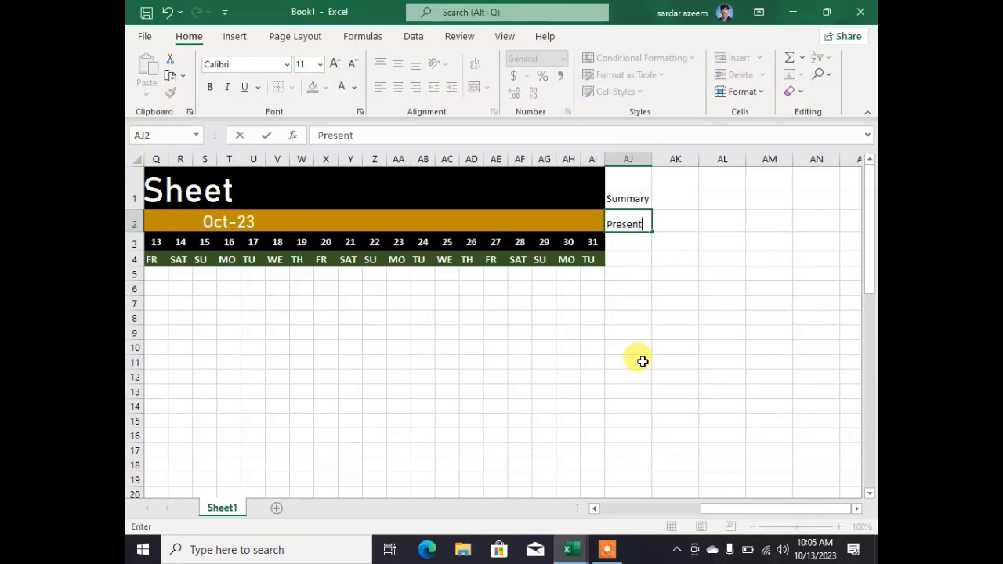
key(Tab)
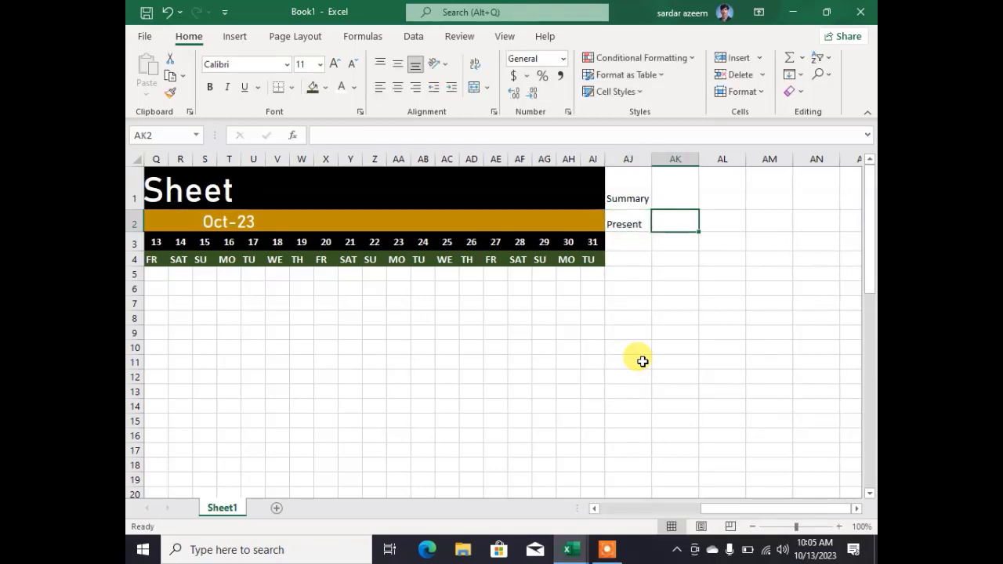
text(Absent)
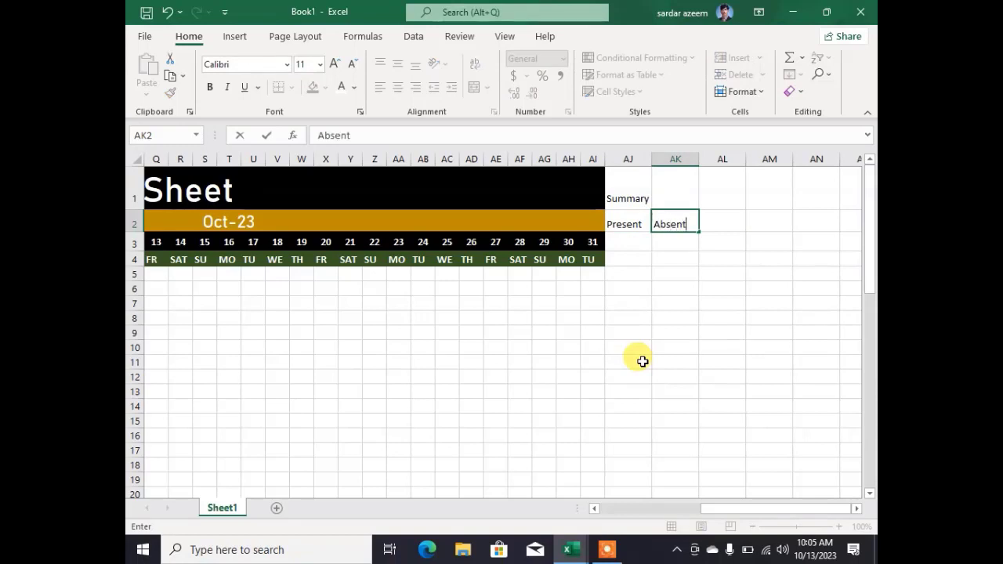
key(Tab)
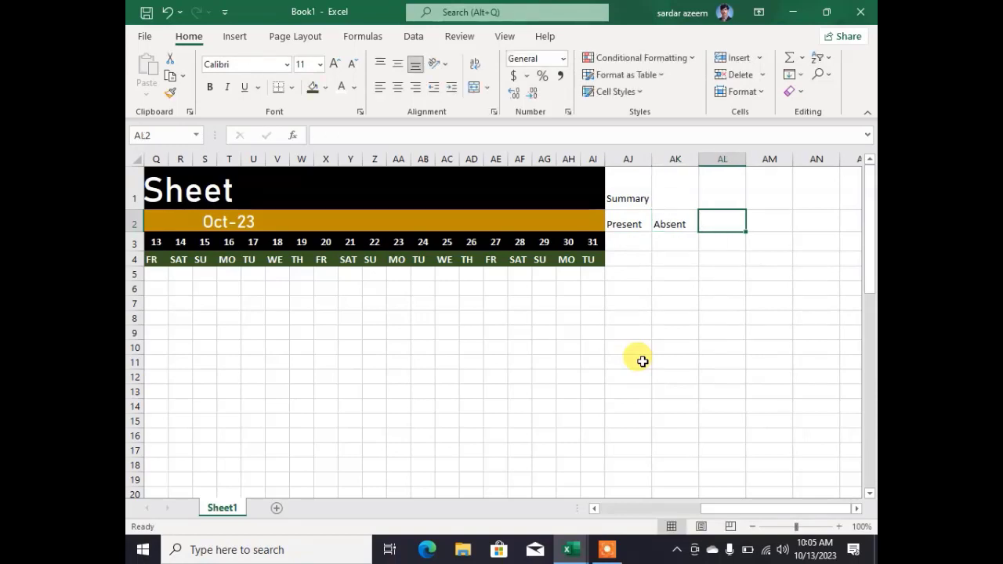
text(Leave)
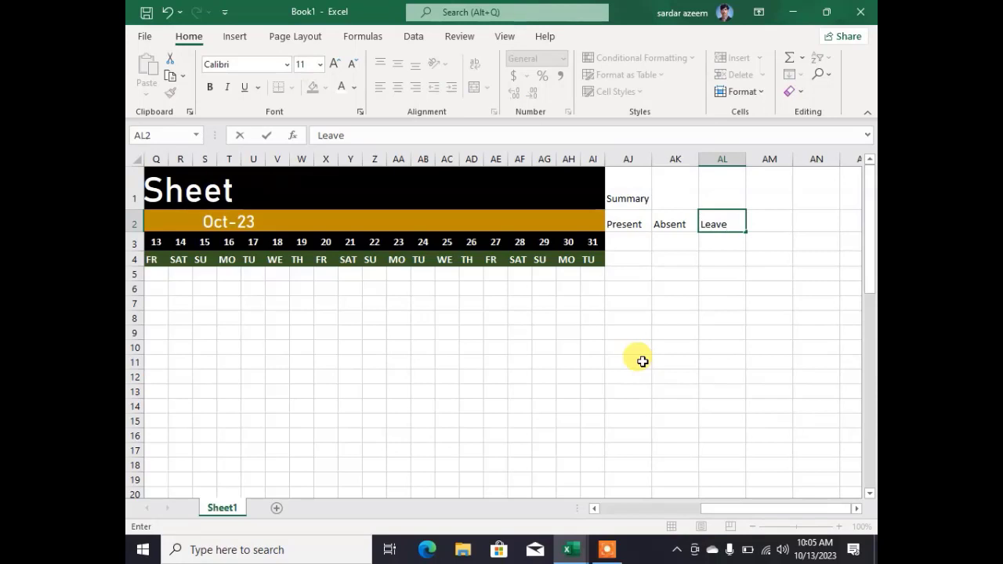
key(Tab)
text(SL)
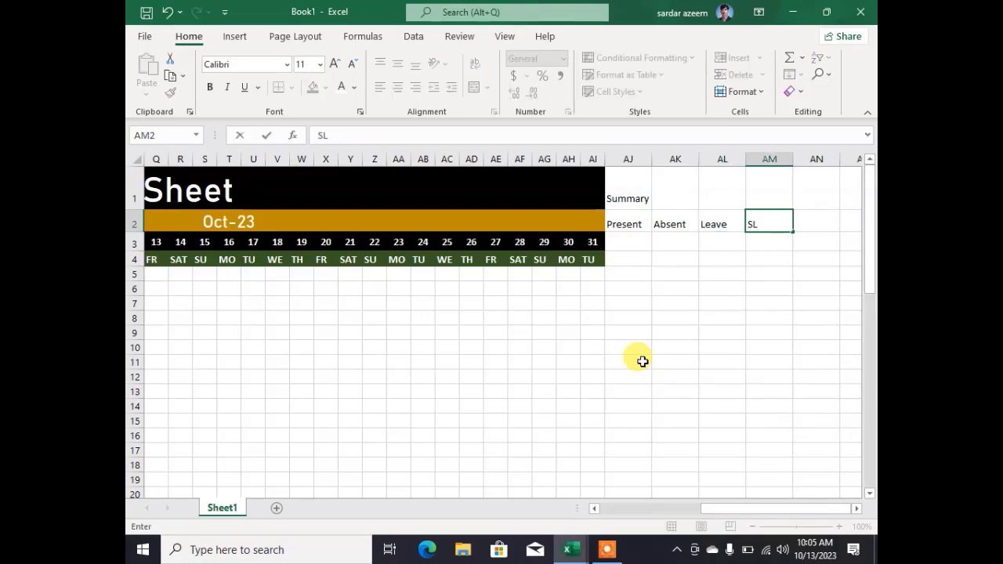
key(Tab)
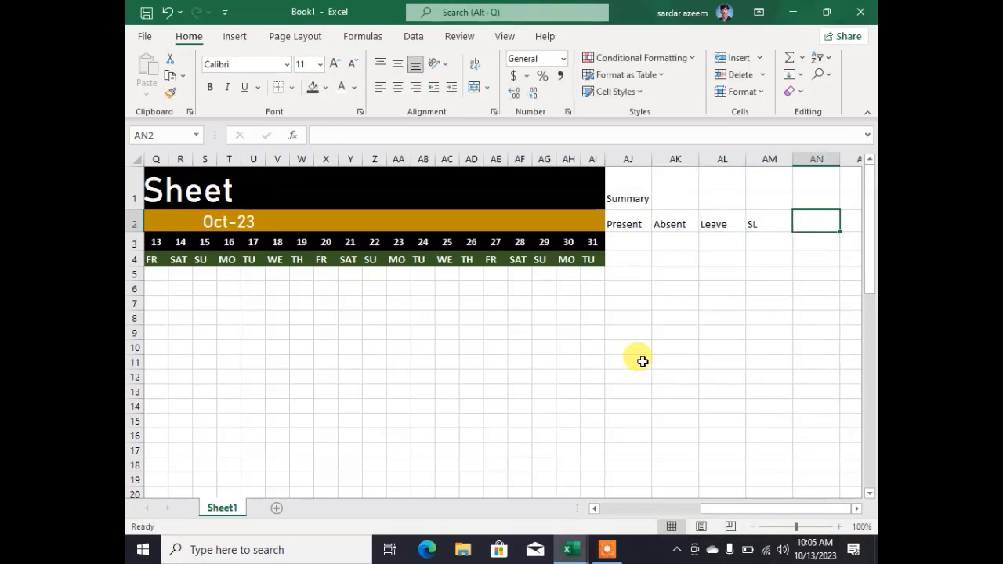
text(ML)
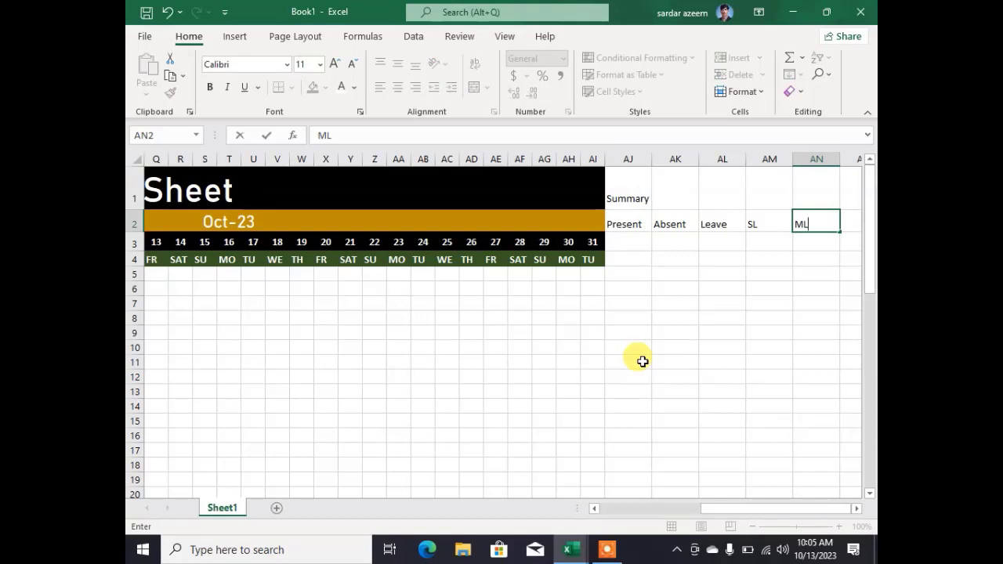
key(Tab)
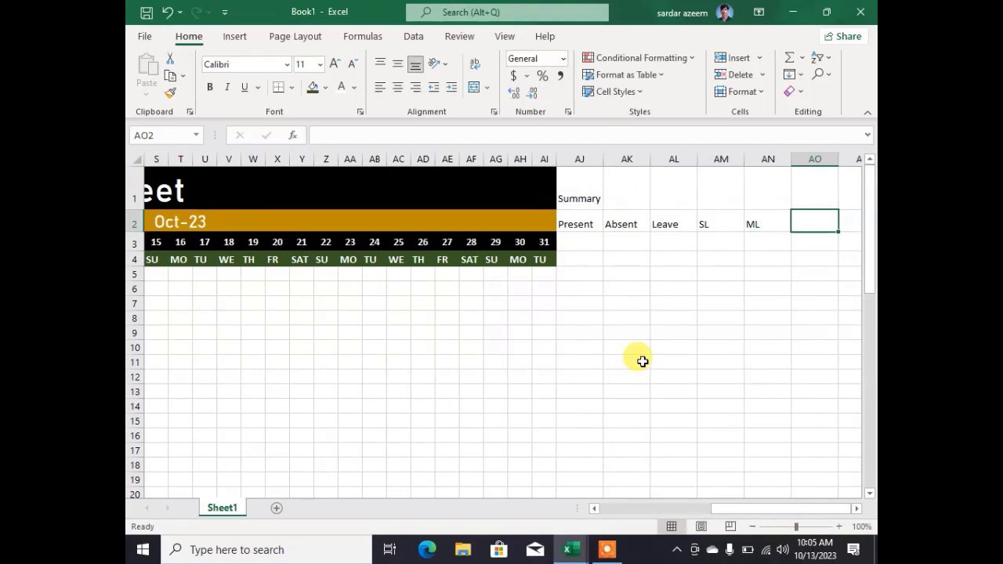
text(NH)
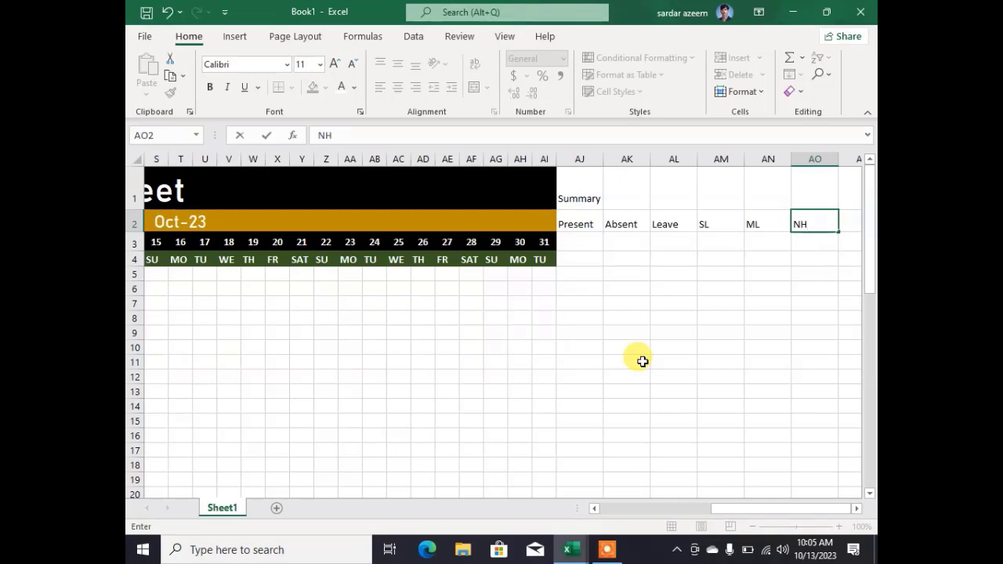
key(Tab)
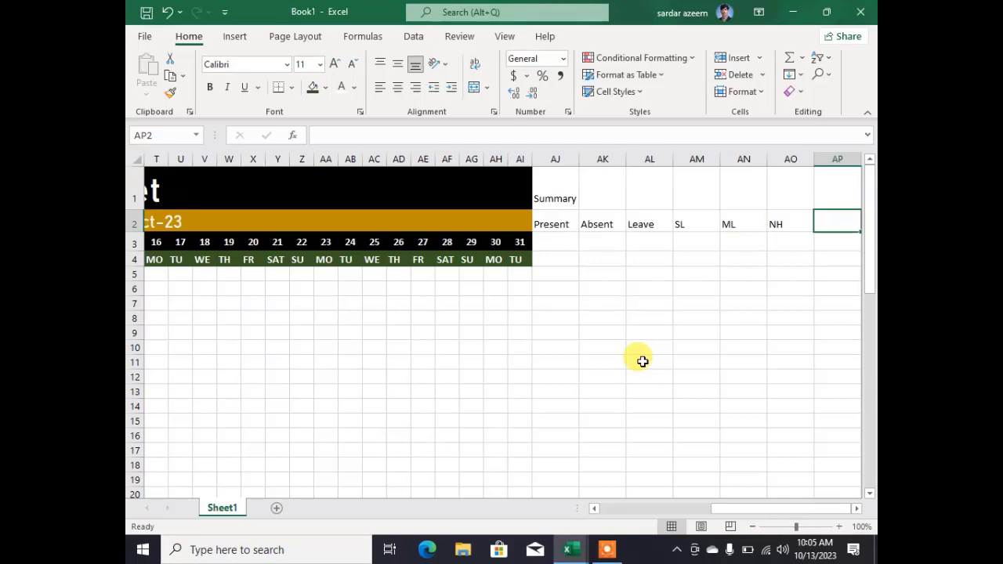
- Enter the last summary heading, ISLH, in cell AP2
text(IS)
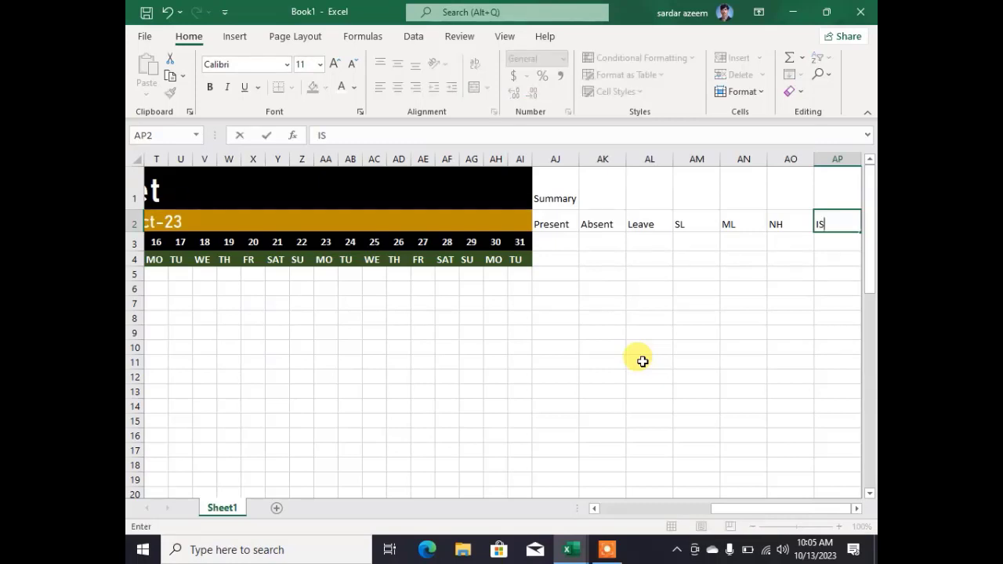
text(LH)
- Enter the short codes P, A and L in AJ3:AL3 beneath the Present, Absent and Leave headings
click(560, 241)
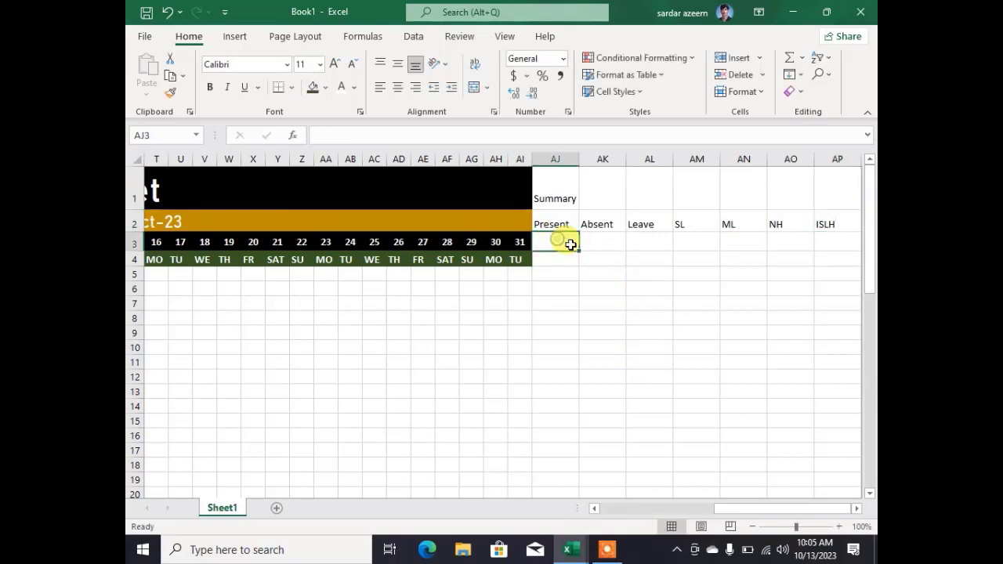
text(P)
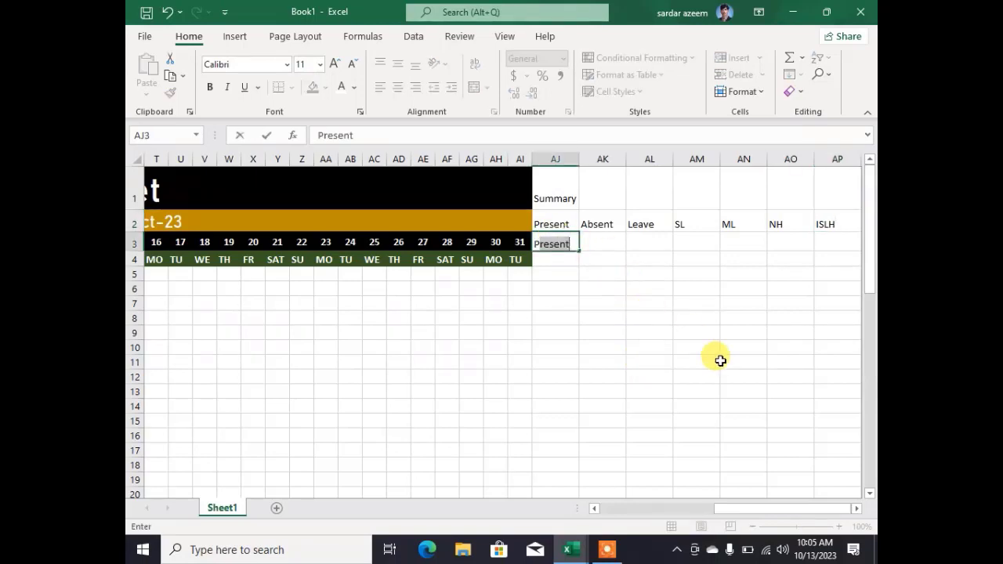
key(BackSpace)
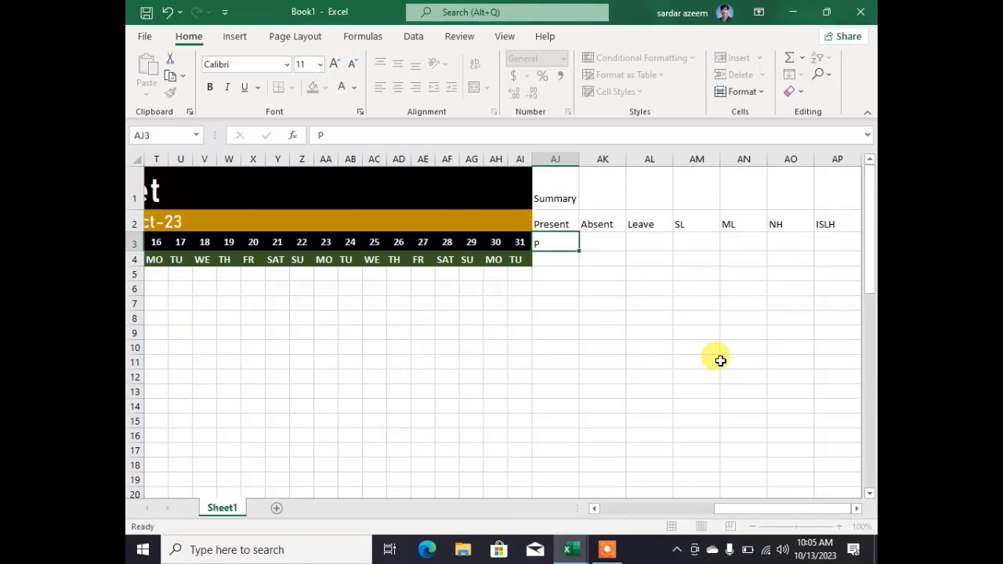
key(Tab)
text(A)
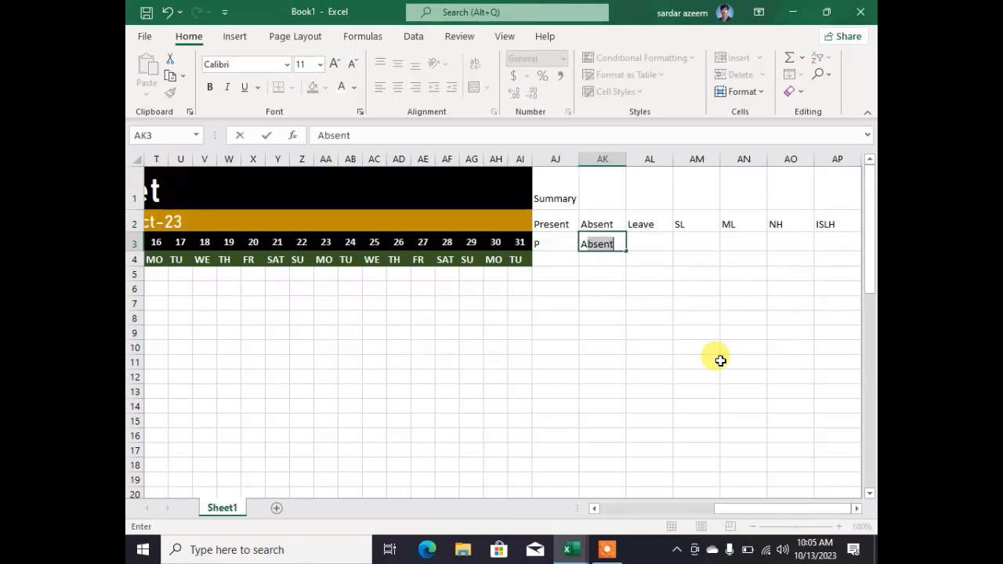
key(BackSpace)
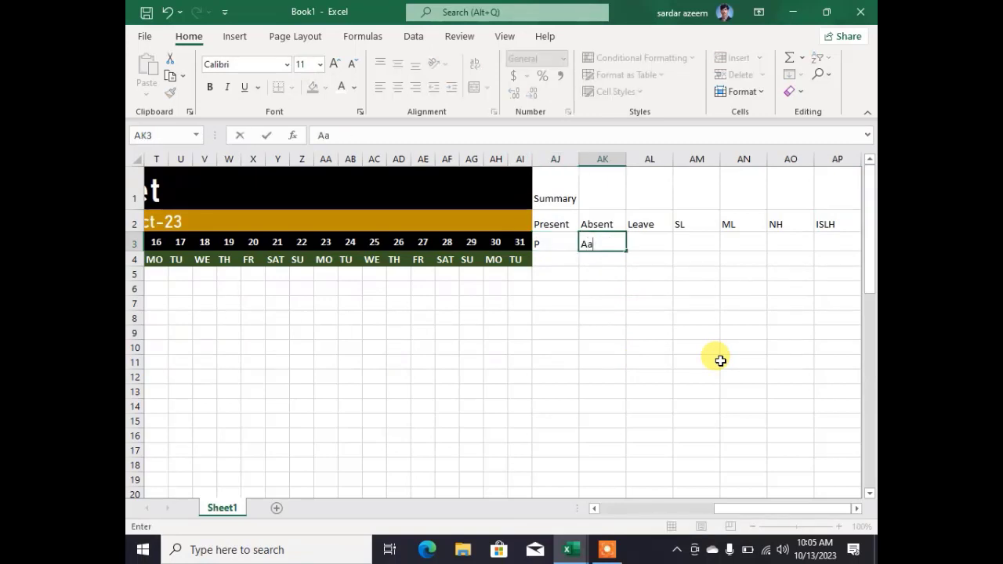
key(BackSpace)
key(Tab)
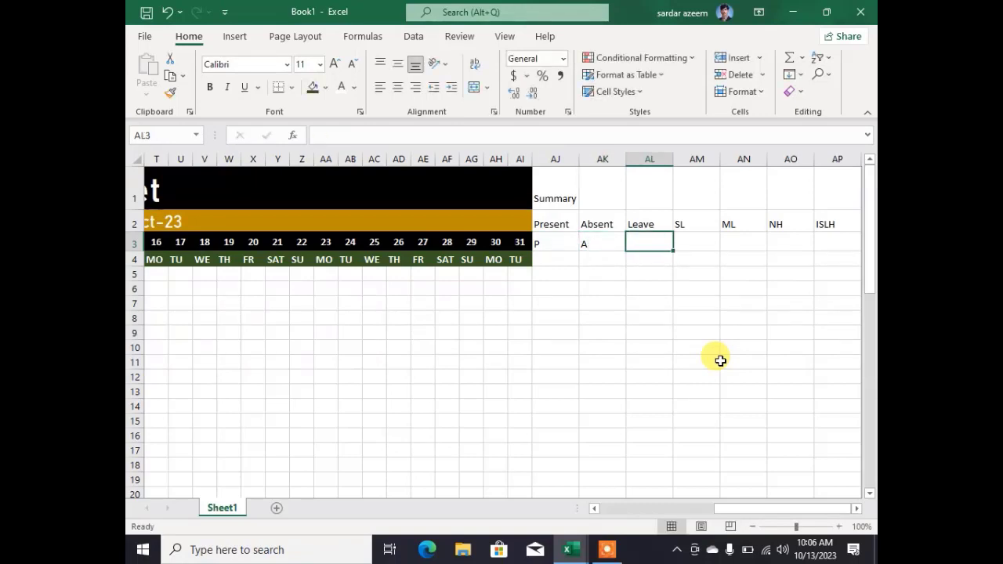
text(L)
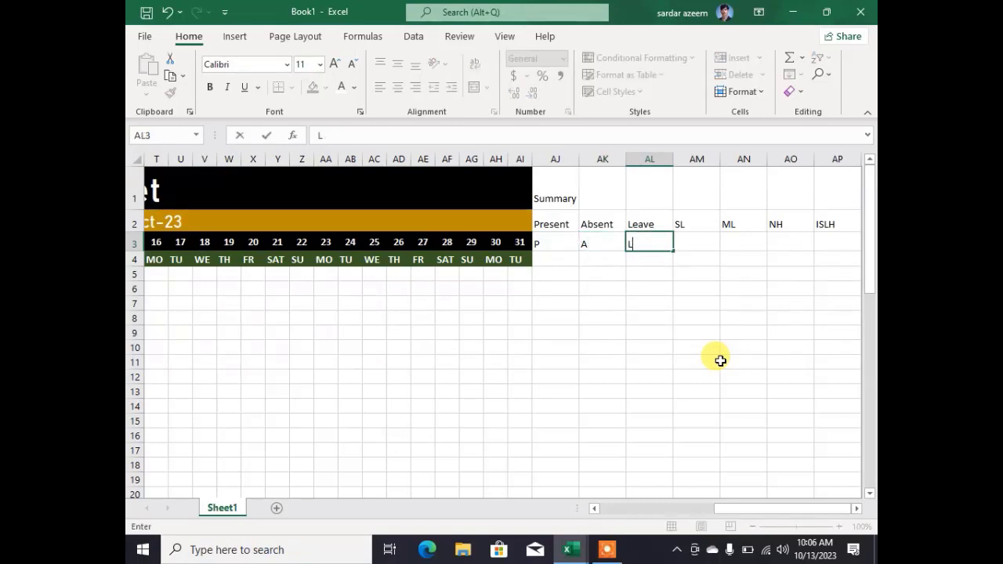
key(Tab)
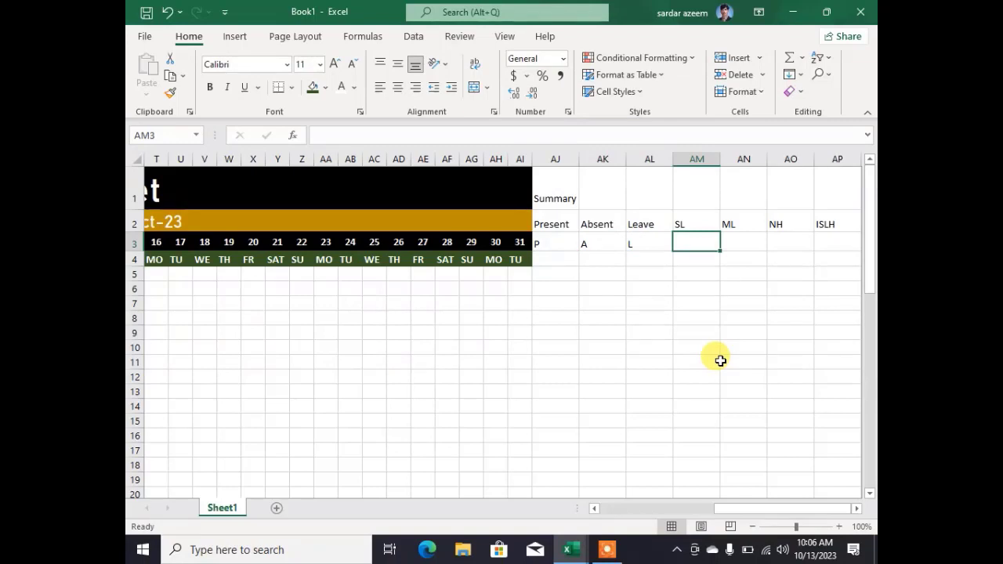
- Enter the remaining codes SL, ML, NH and IL across AM3:AP3 beneath their summary headings
text(SL)
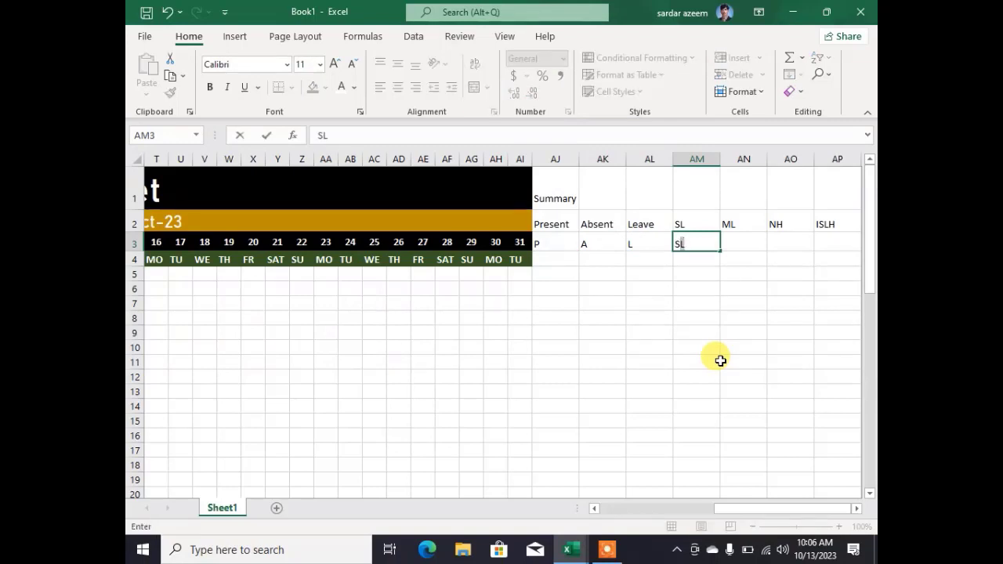
key(Tab)
text(ML)
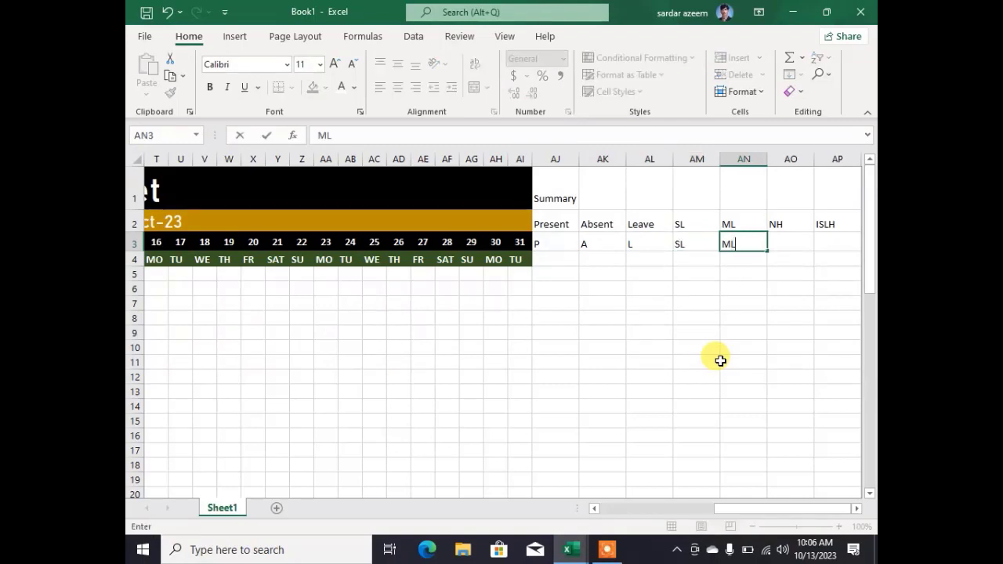
key(Tab)
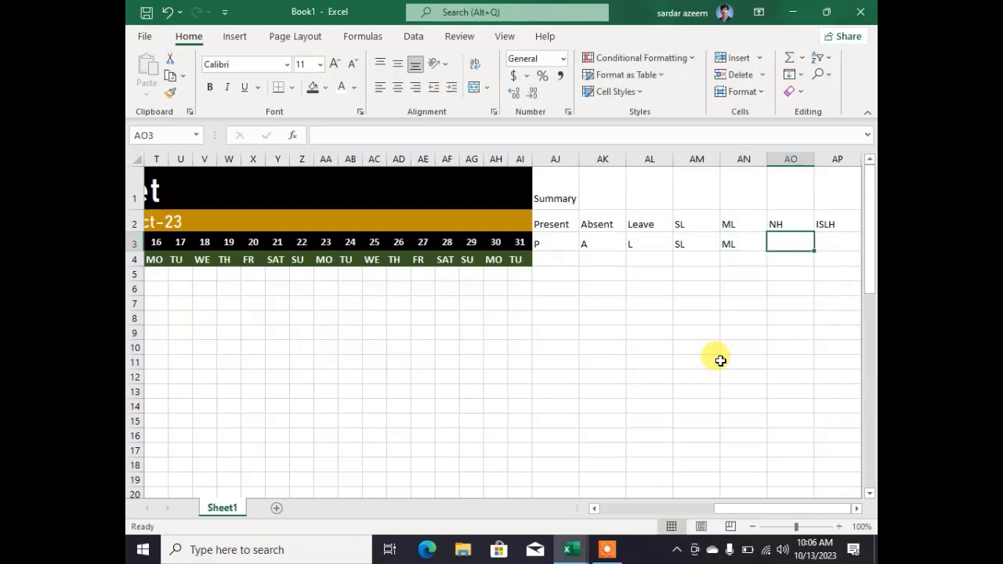
text(NH)
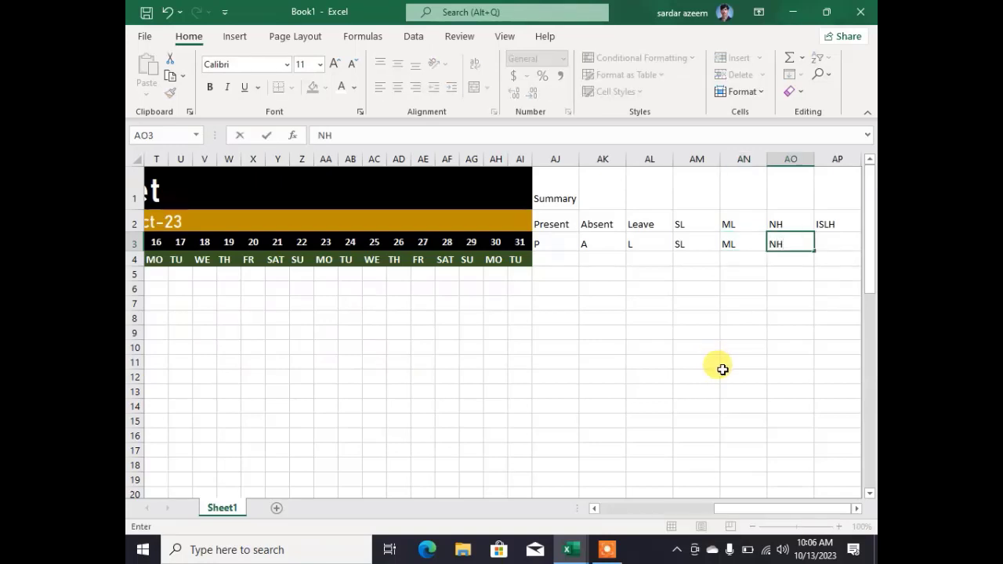
key(Tab)
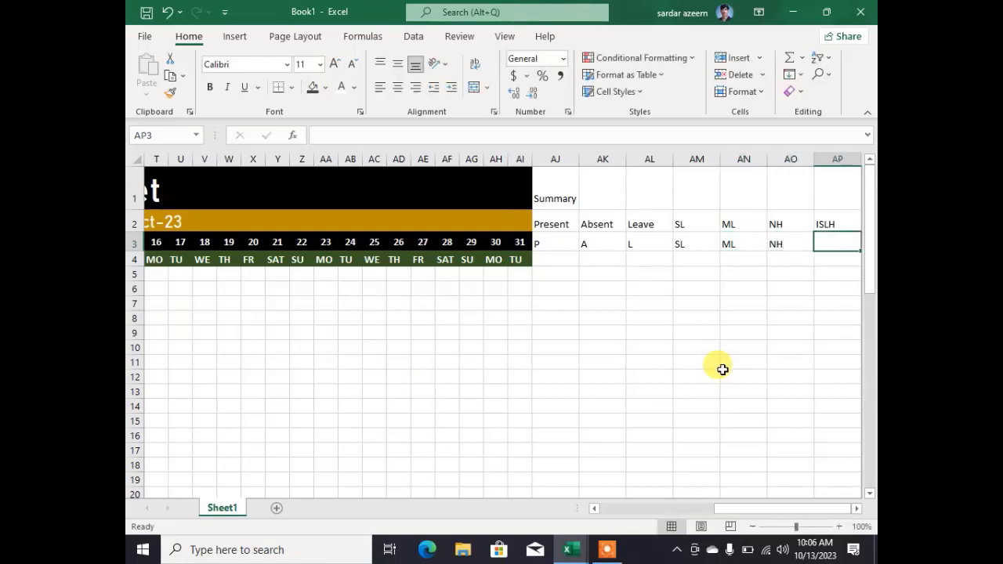
text(IL)
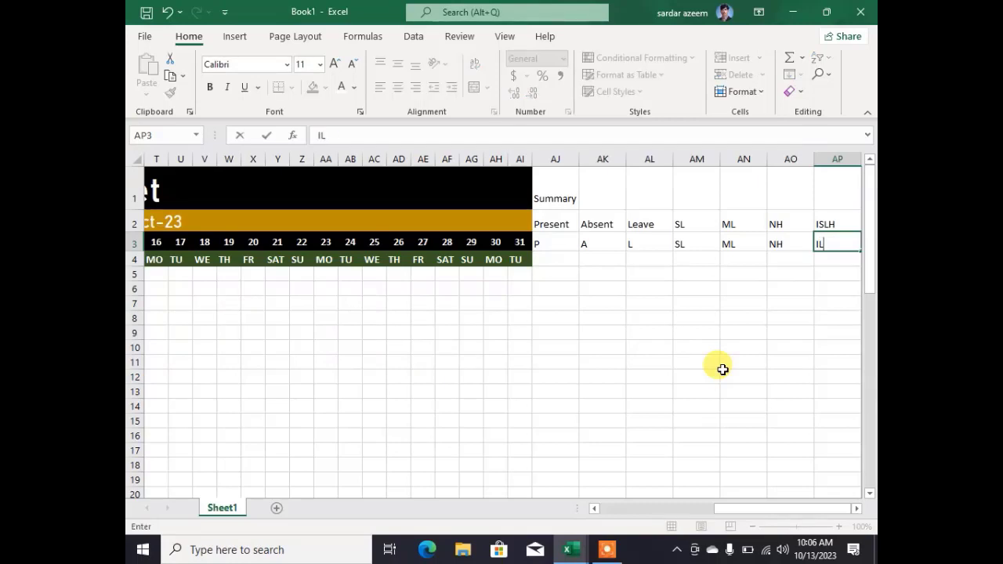
key(Return)
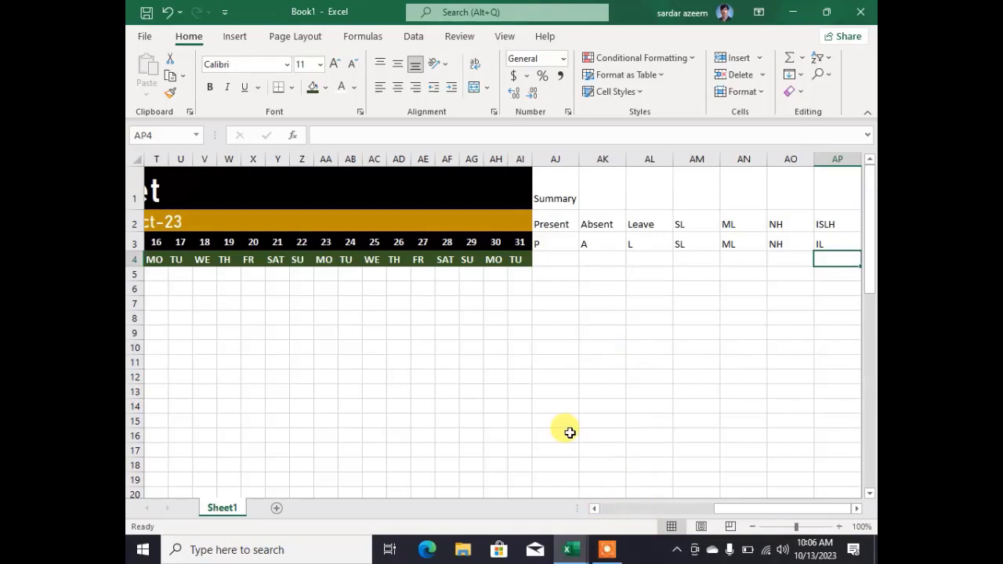
click(557, 257)
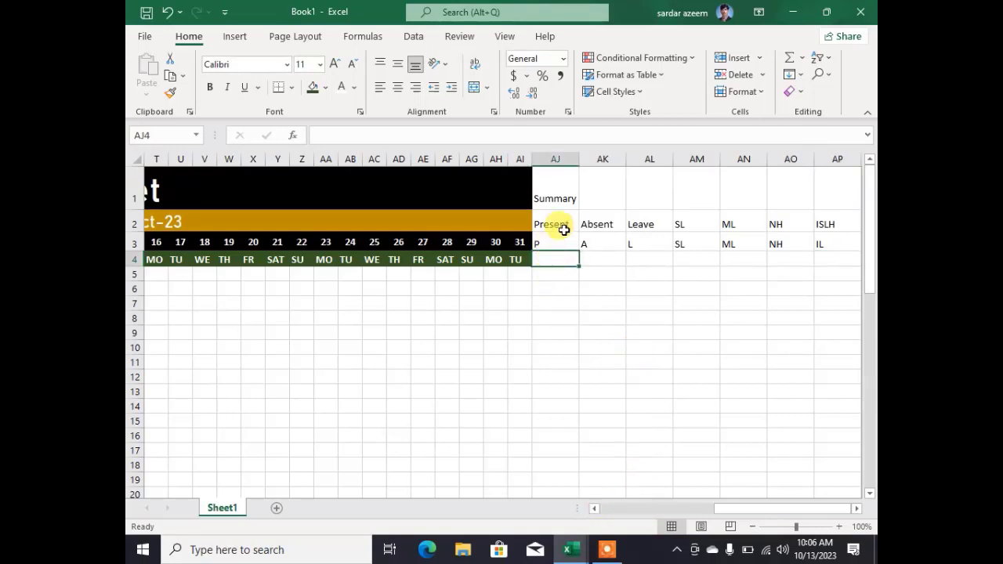
click(559, 241)
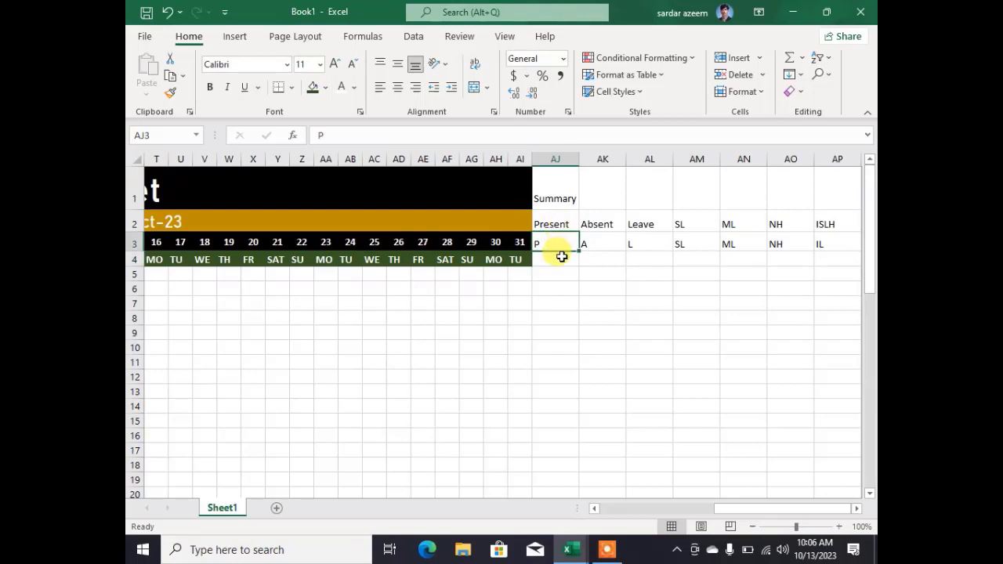
click(575, 297)
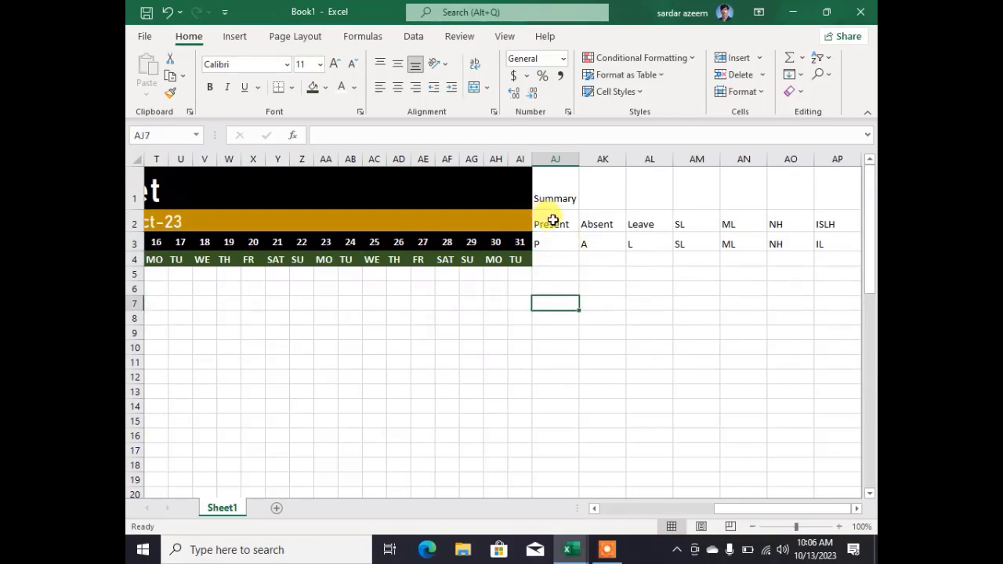
- Move the summary headings and codes in AJ2:AP3 down one row to AJ3:AP4
drag(554, 217, 829, 239)
key(ctrl+c)
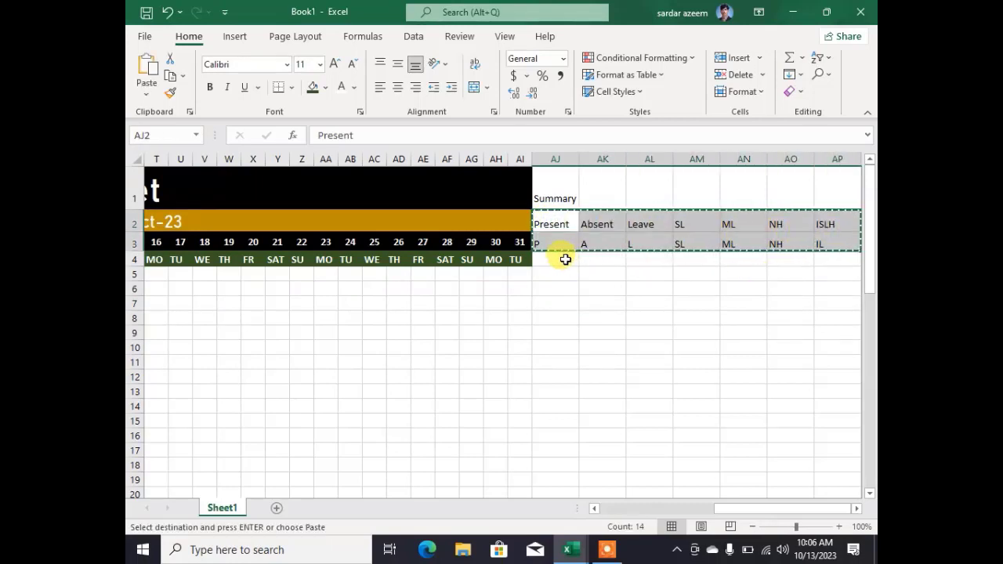
click(555, 244)
key(ctrl+v)
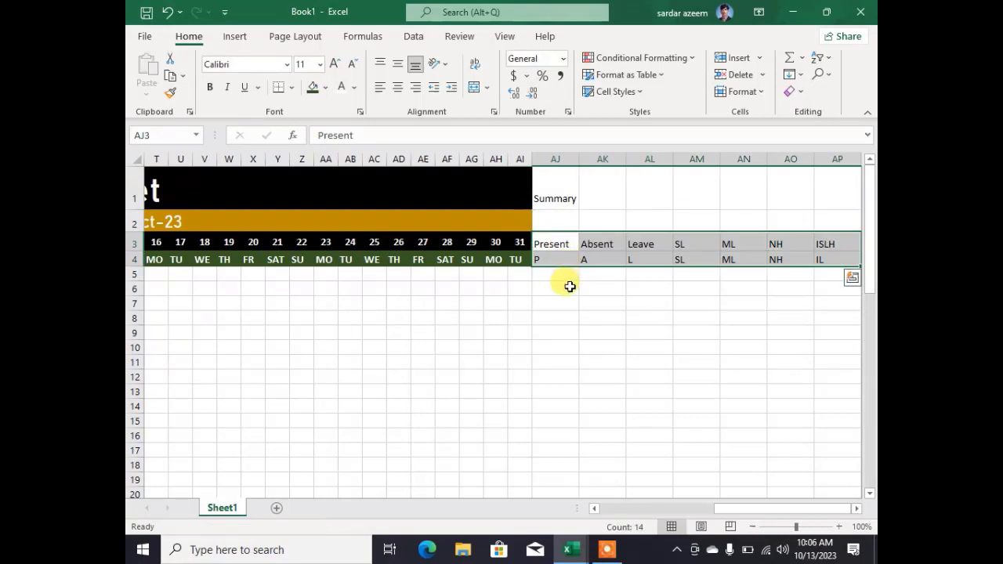
click(567, 287)
- Merge AJ1:AP2 and centre the Summary heading in it horizontally and vertically
drag(553, 217, 828, 183)
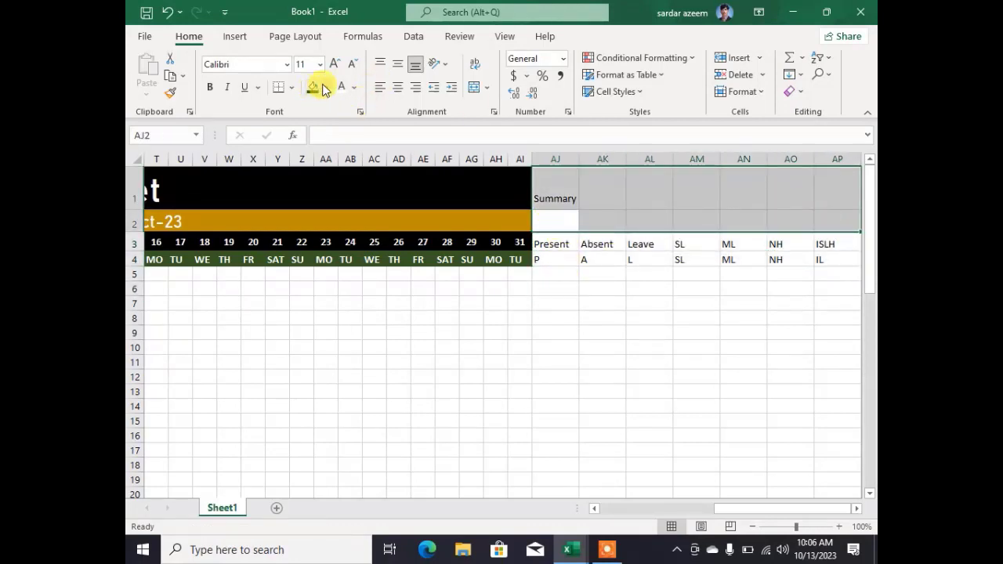
click(474, 87)
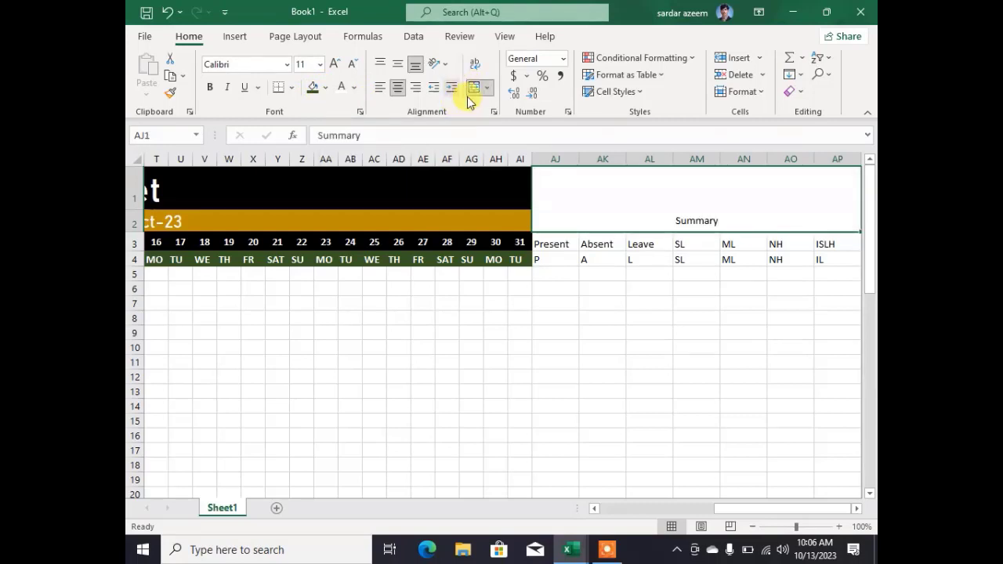
click(397, 63)
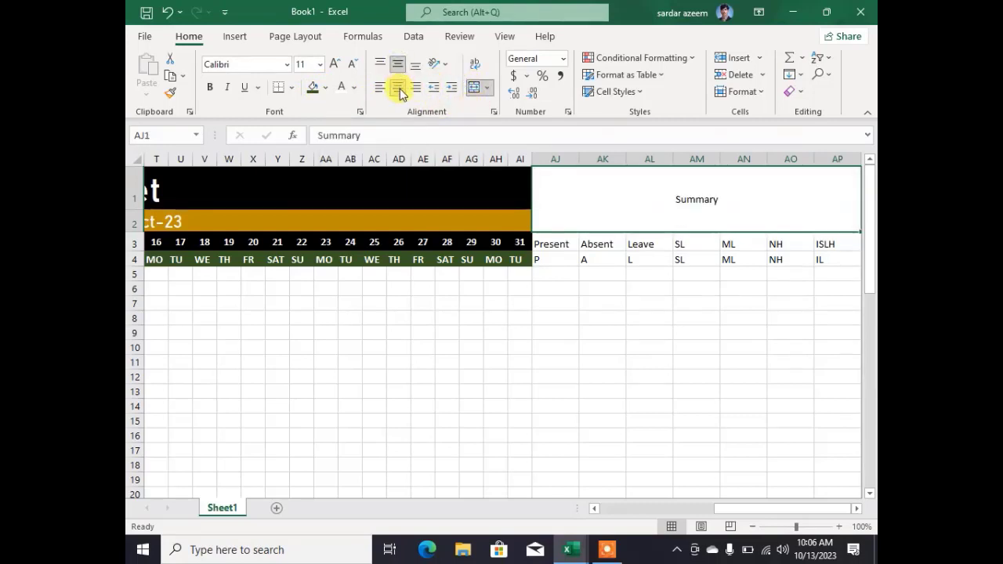
- Format the Summary heading as 48-point Bahnschrift in white on a dark green fill
click(314, 90)
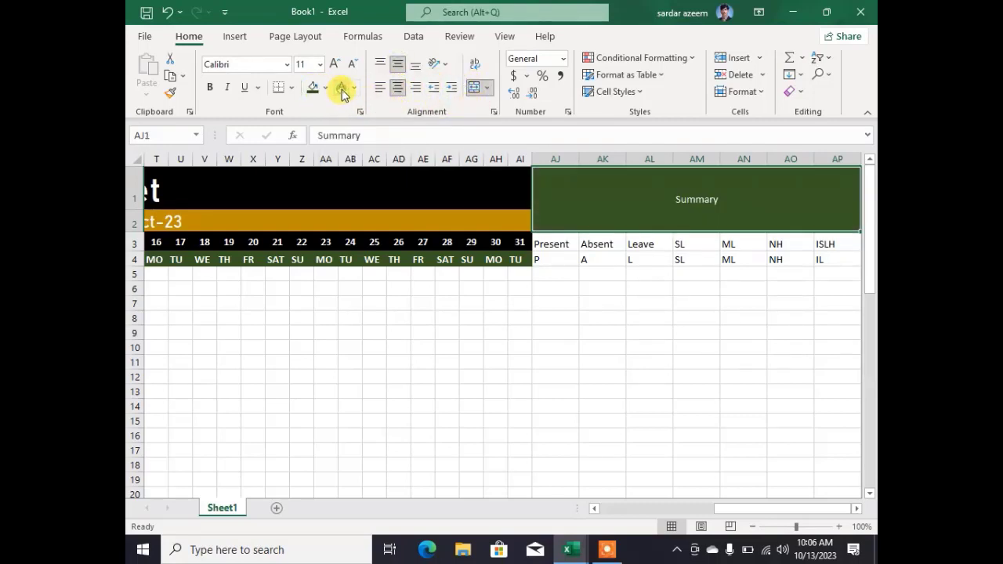
click(335, 65)
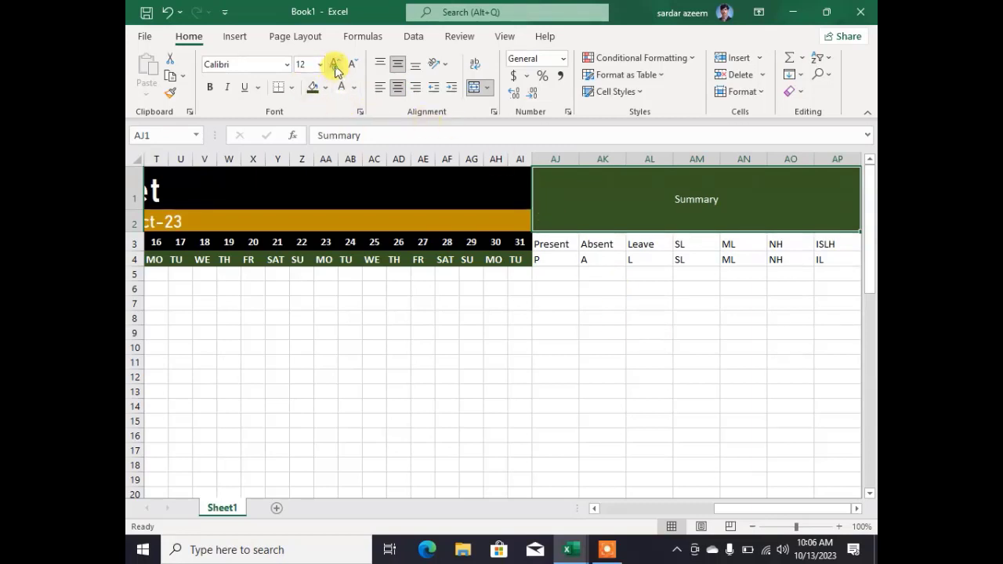
click(335, 66)
click(335, 66)
click(334, 67)
click(334, 67)
click(333, 67)
click(333, 67)
click(333, 67)
click(333, 67)
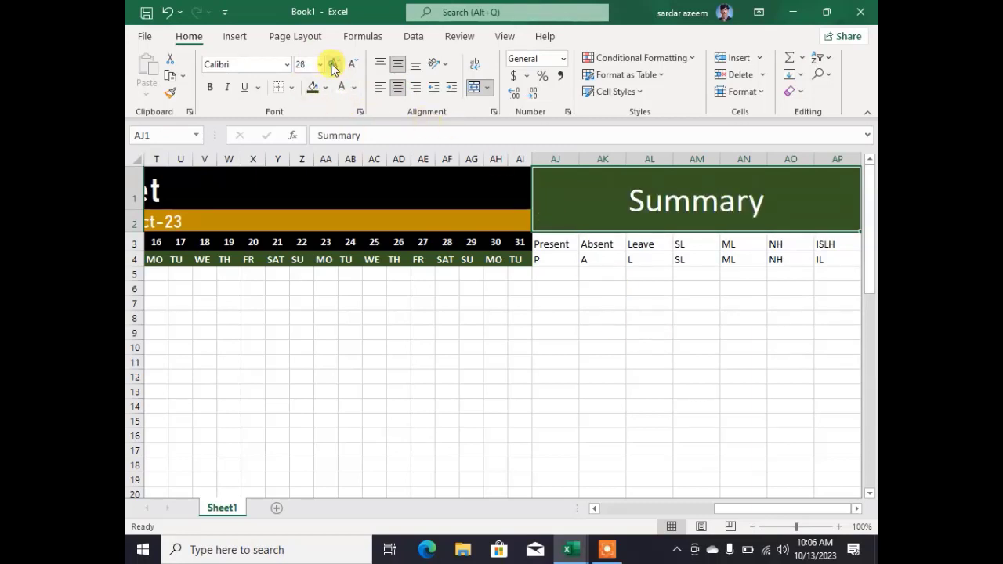
click(333, 68)
click(333, 67)
click(287, 64)
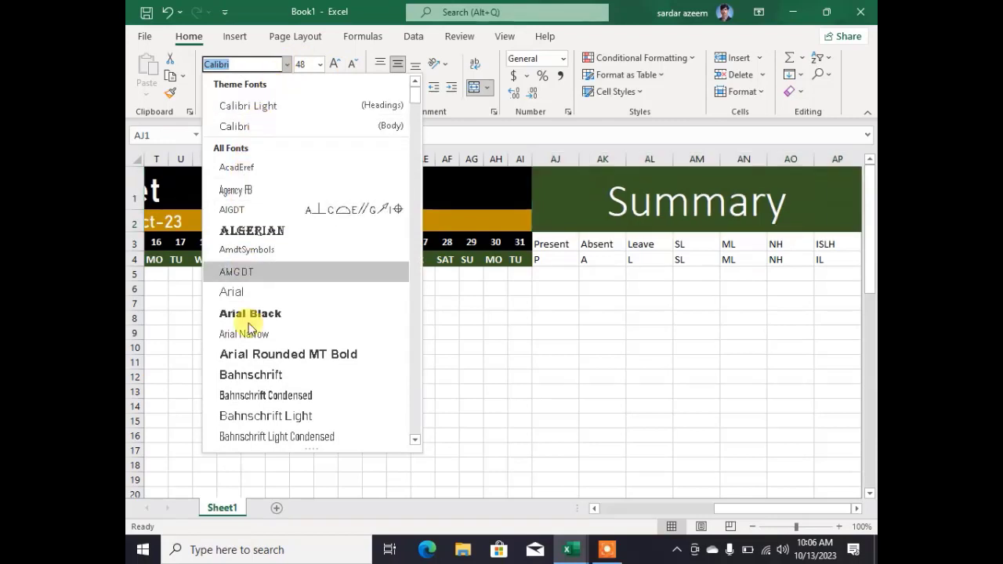
click(250, 375)
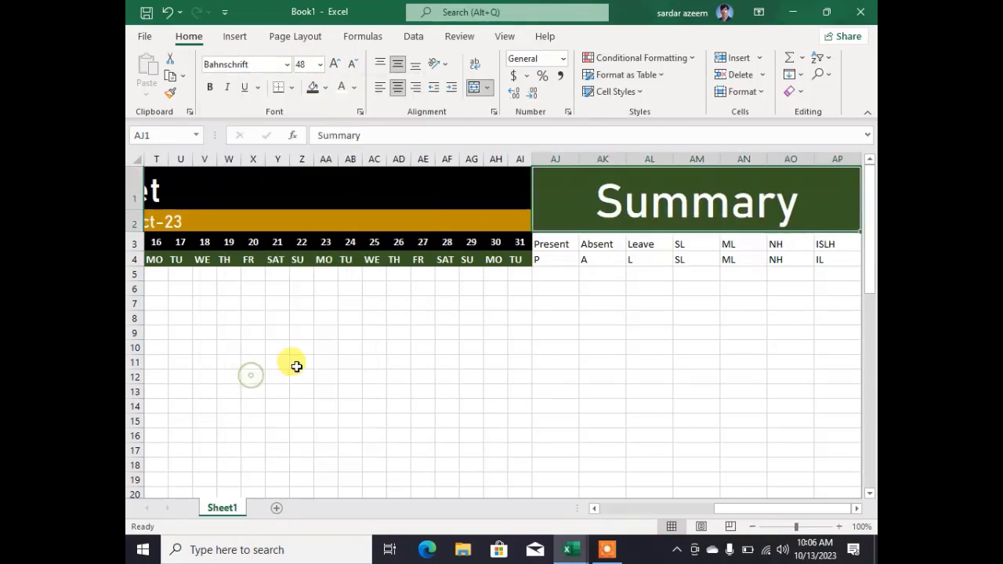
click(555, 335)
- Fill the summary category headings AJ3:AP3 with dark gold and make their text bold and white
drag(553, 245, 832, 241)
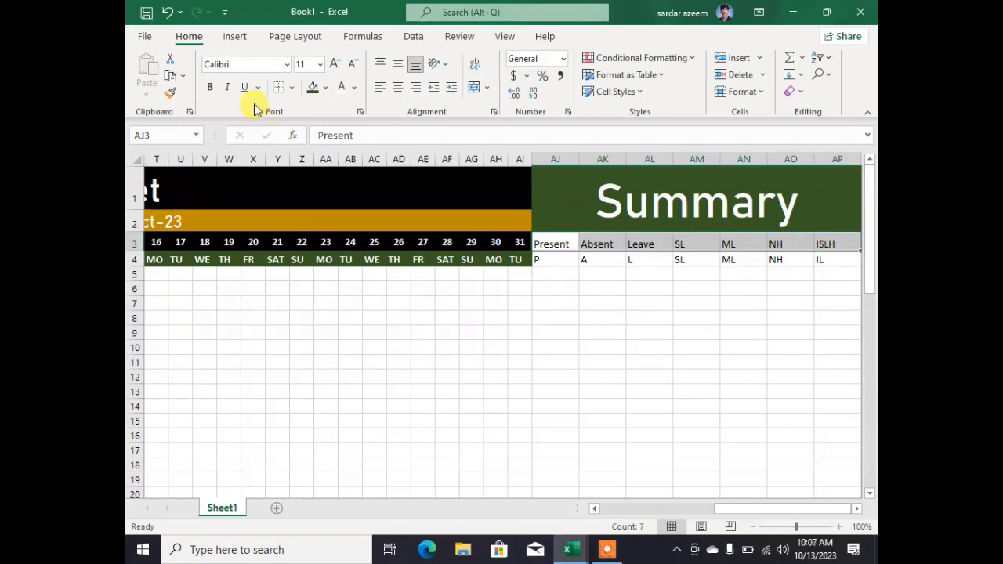
click(325, 87)
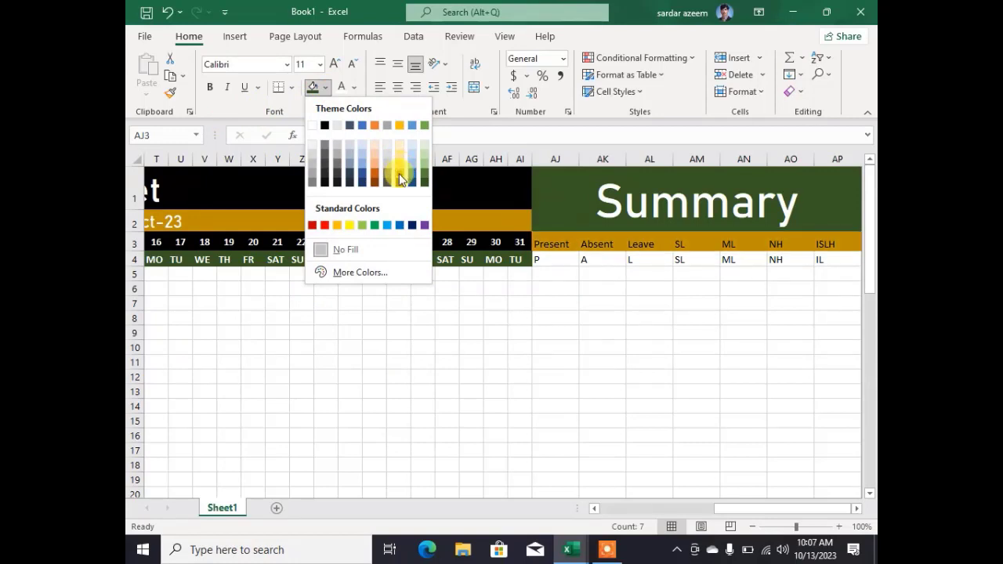
click(399, 163)
click(341, 89)
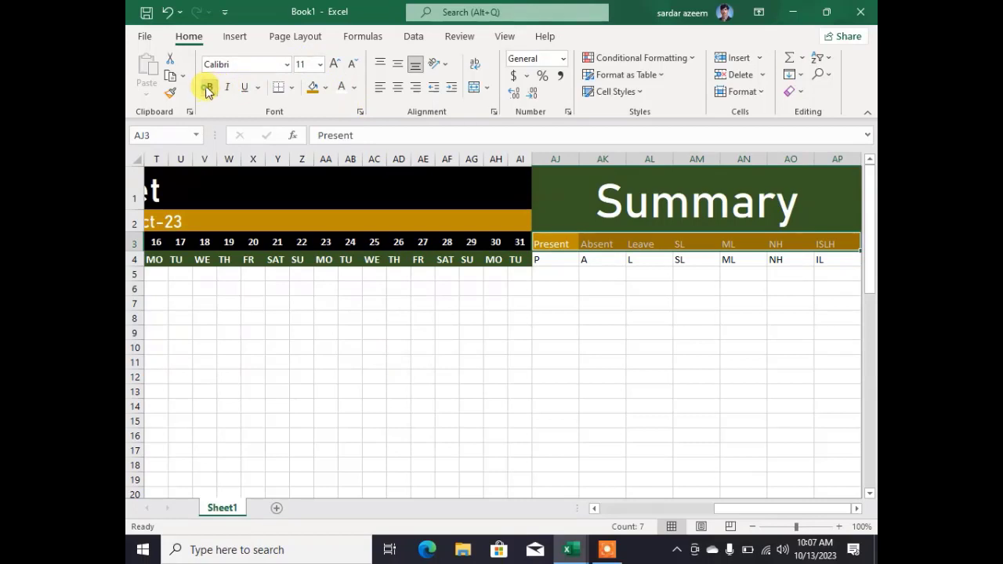
- Format the summary codes in AJ4:AP4 with white text on a black fill and centre them horizontally
drag(537, 259, 836, 258)
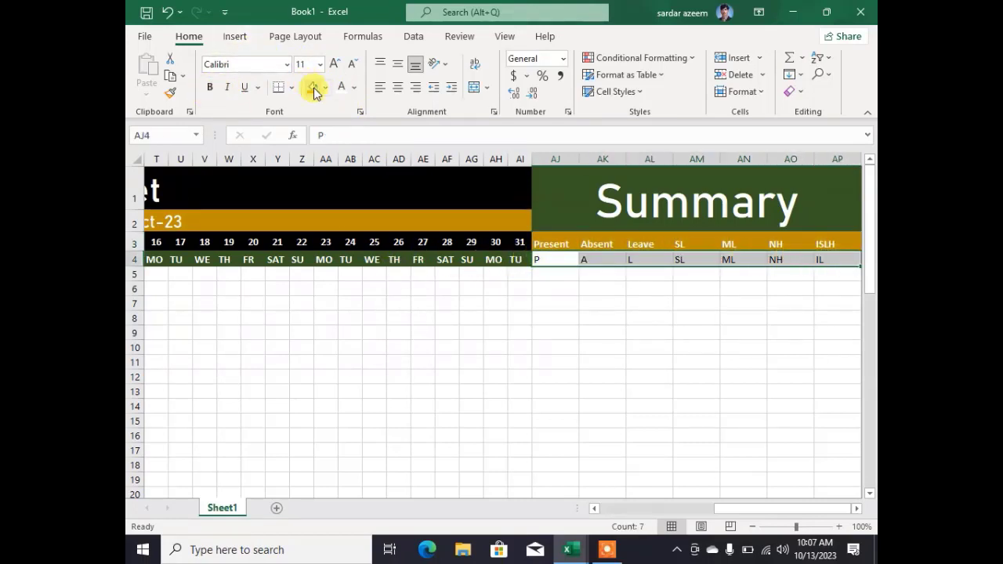
click(353, 87)
click(343, 147)
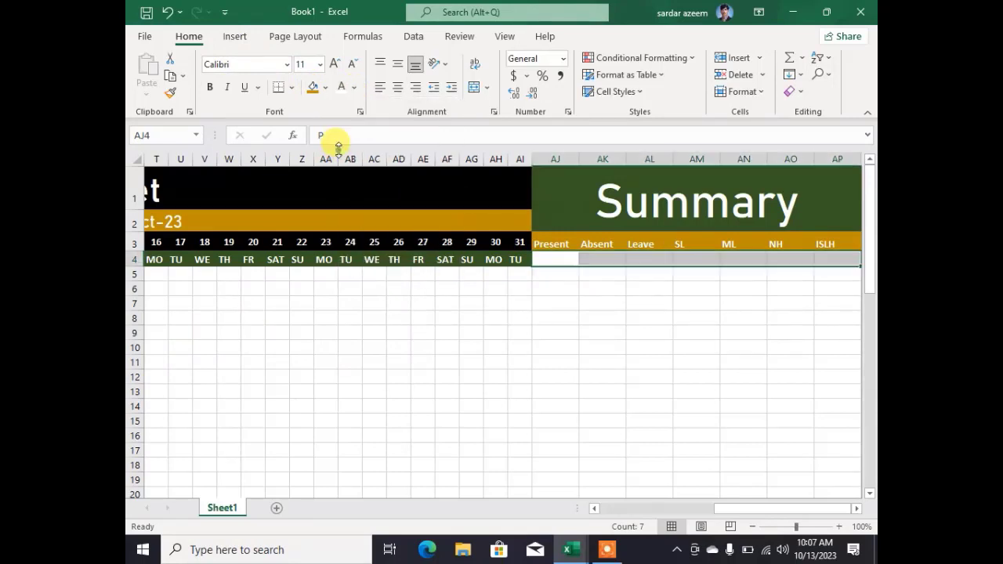
click(326, 88)
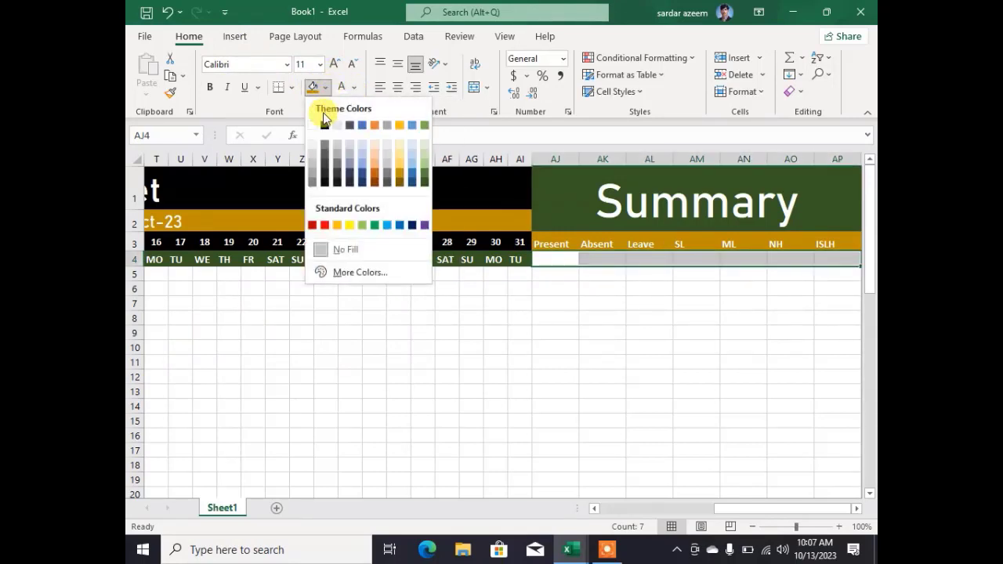
click(325, 127)
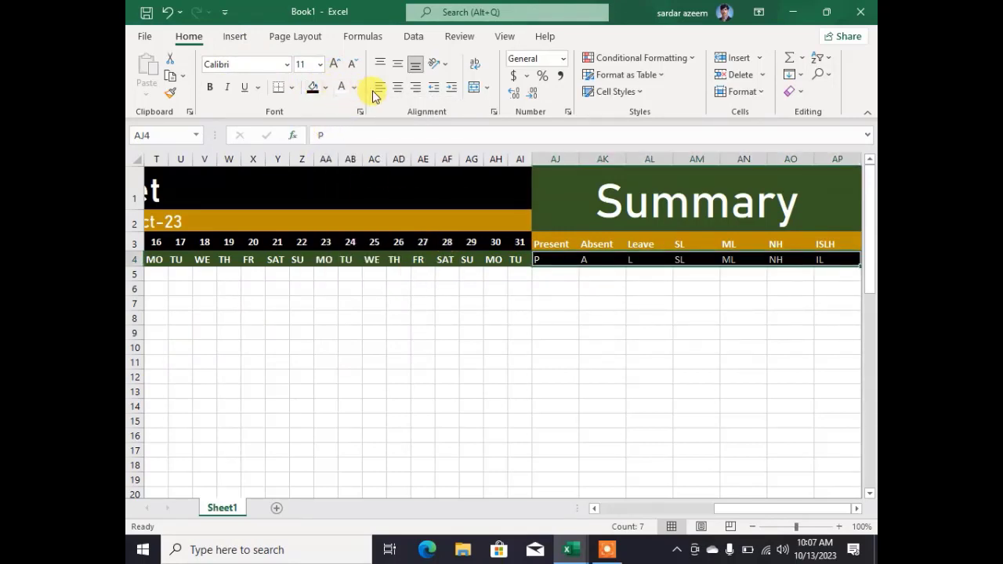
click(398, 87)
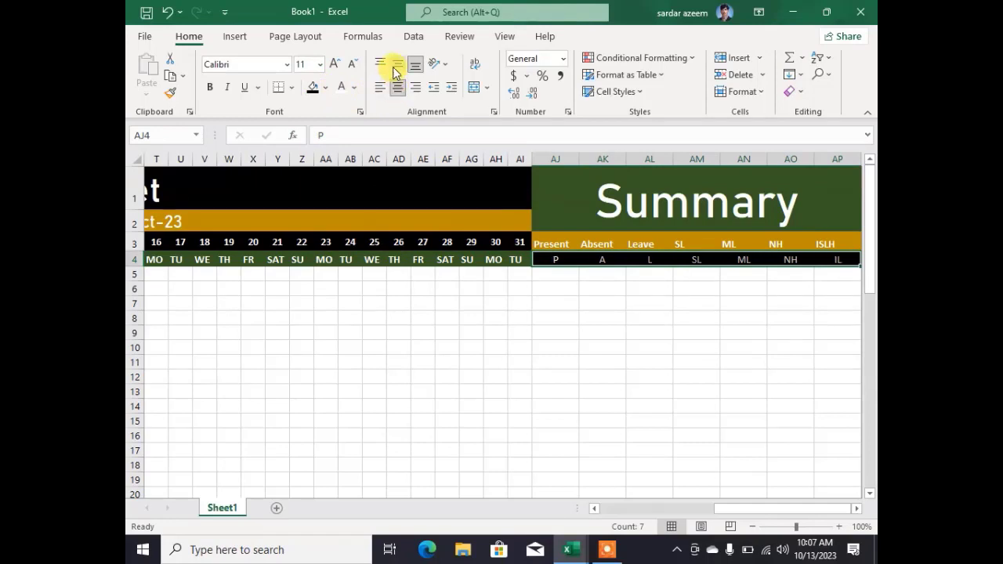
- Enter the first student's attendance for October 1 to 5 in E5:I5 as L, P, P, P and SL
click(351, 360)
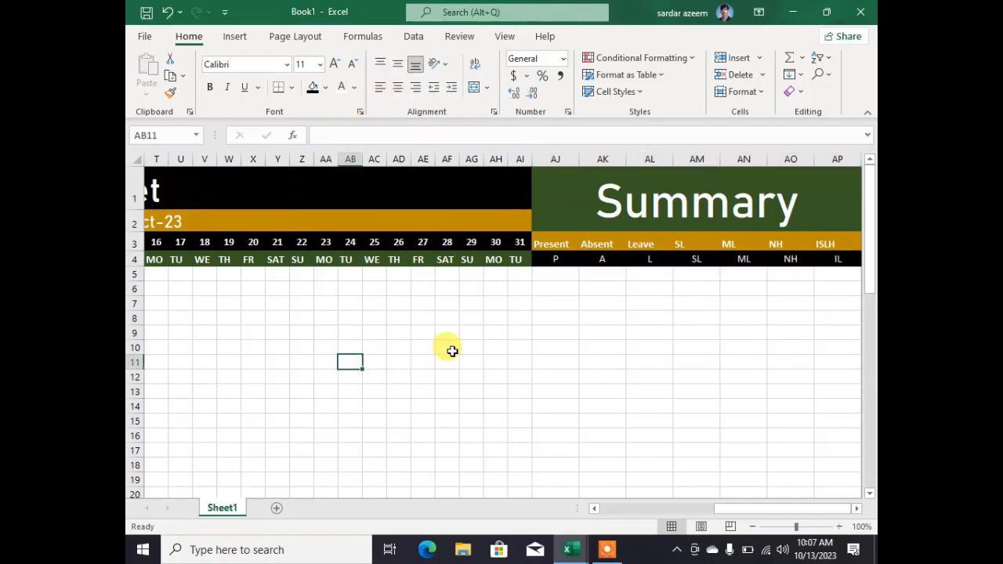
click(398, 306)
click(335, 287)
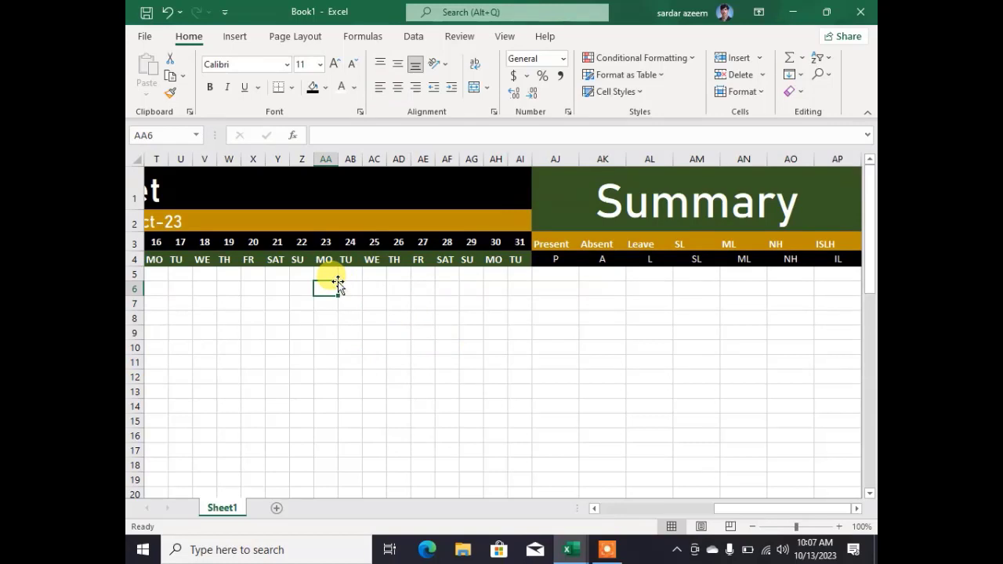
key(Left)
key(Left)
key(Left)
key(Left)
key(Left)
key(Left)
key(Left)
key(Left)
key(Left)
key(Left)
key(Left)
key(Left)
key(Left)
key(Left)
key(Left)
key(Left)
key(Left)
key(Left)
key(Left)
key(Left)
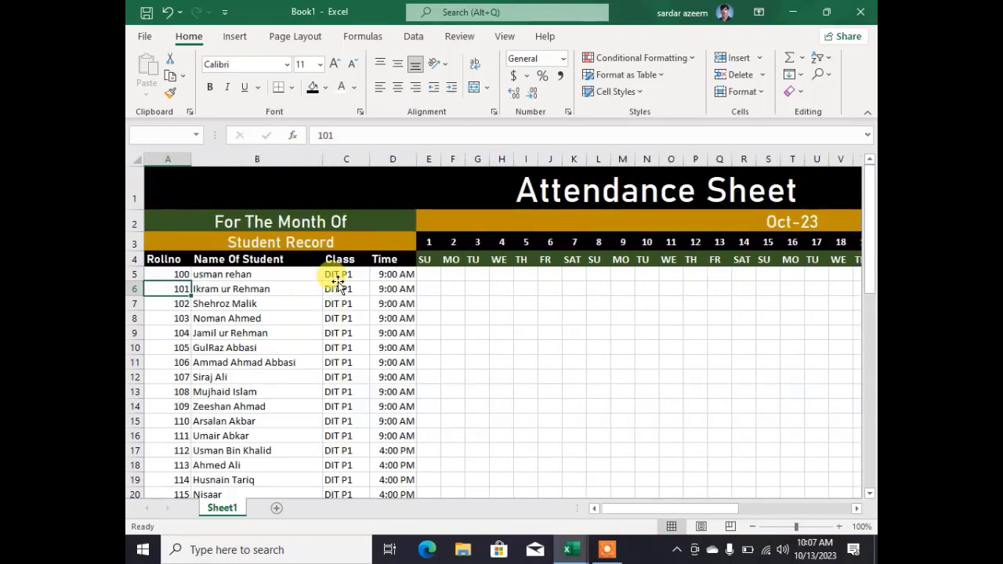
key(Right)
key(Right)
key(Right)
key(Right)
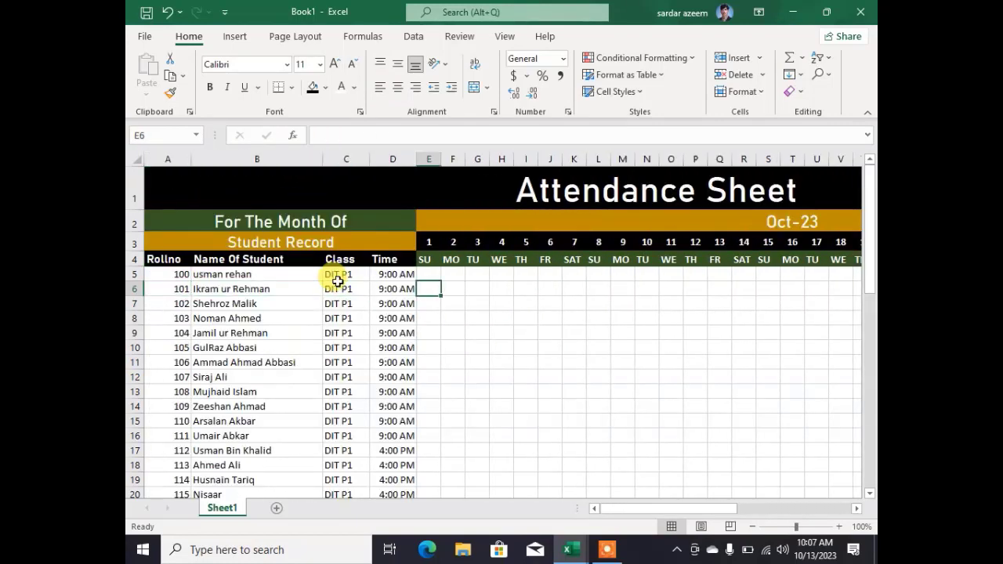
key(Up)
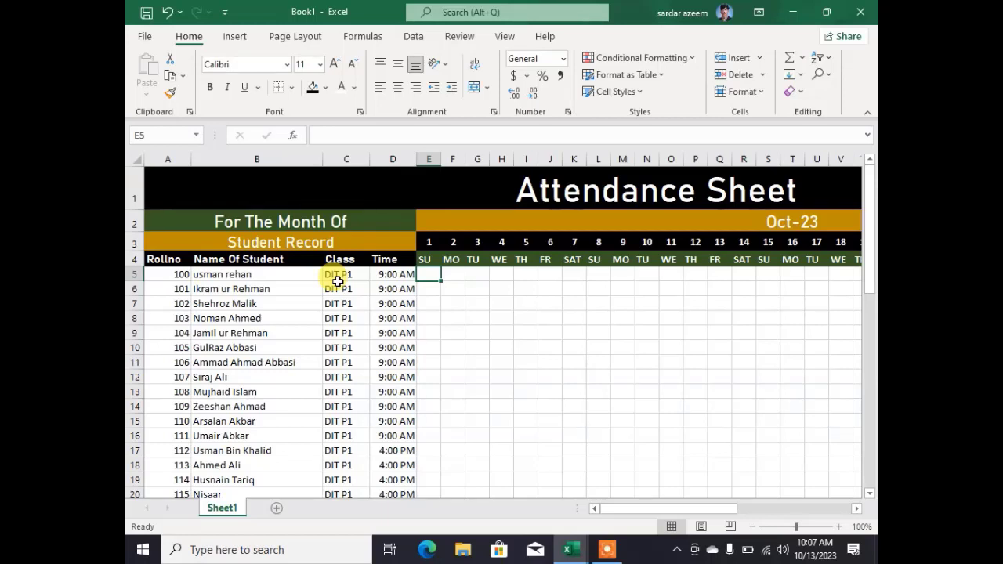
text(l)
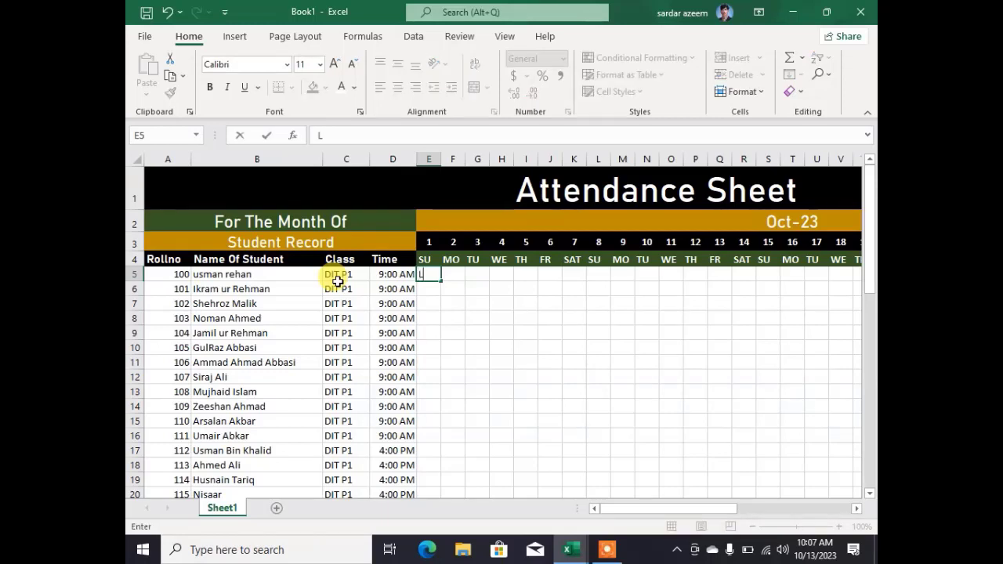
key(Tab)
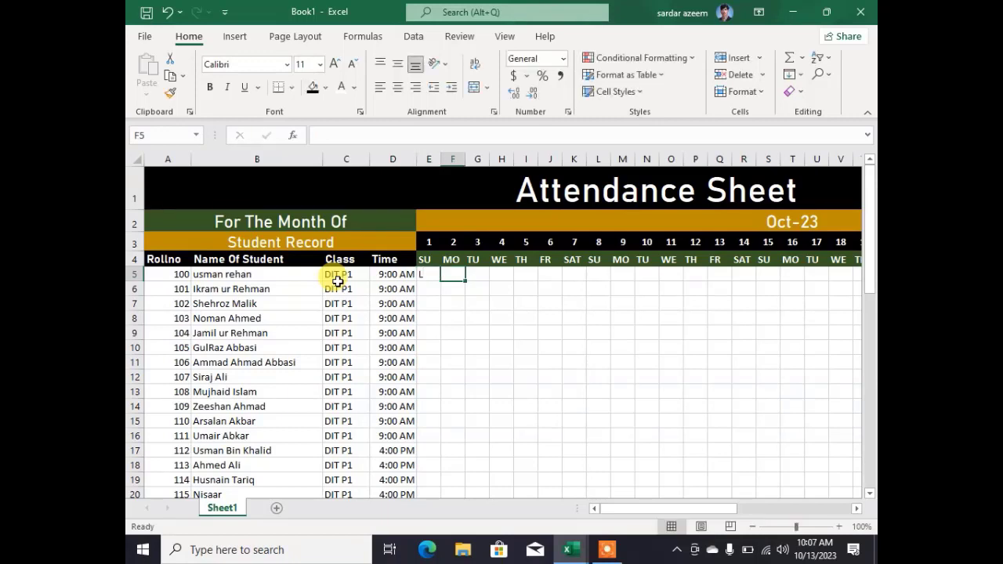
text(P)
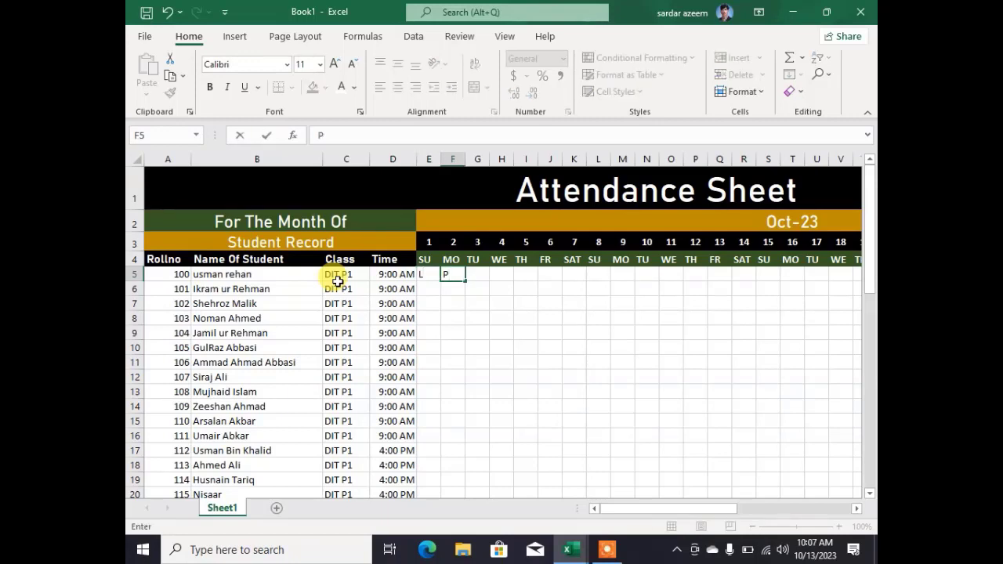
key(Tab)
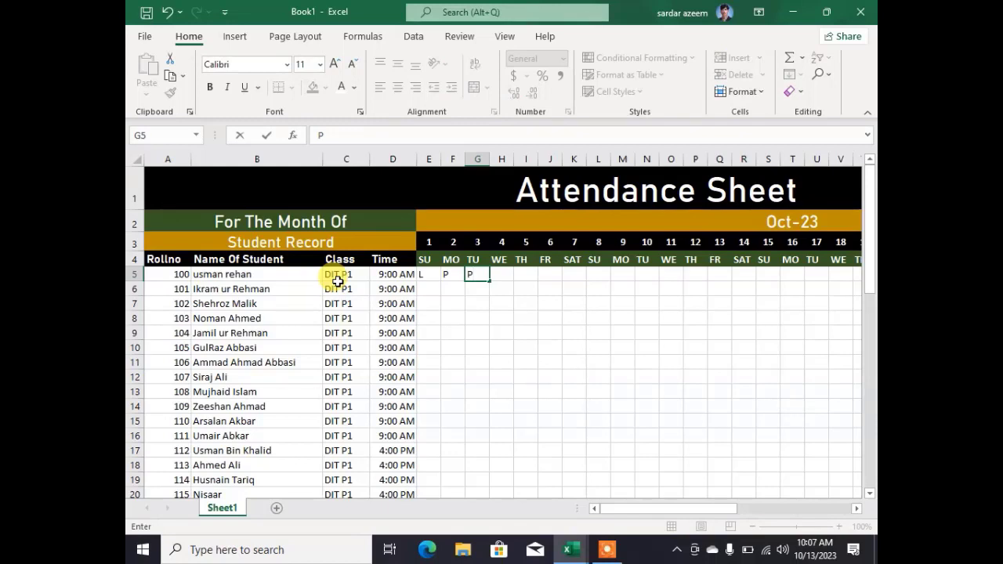
key(Right)
text(P)
key(Right)
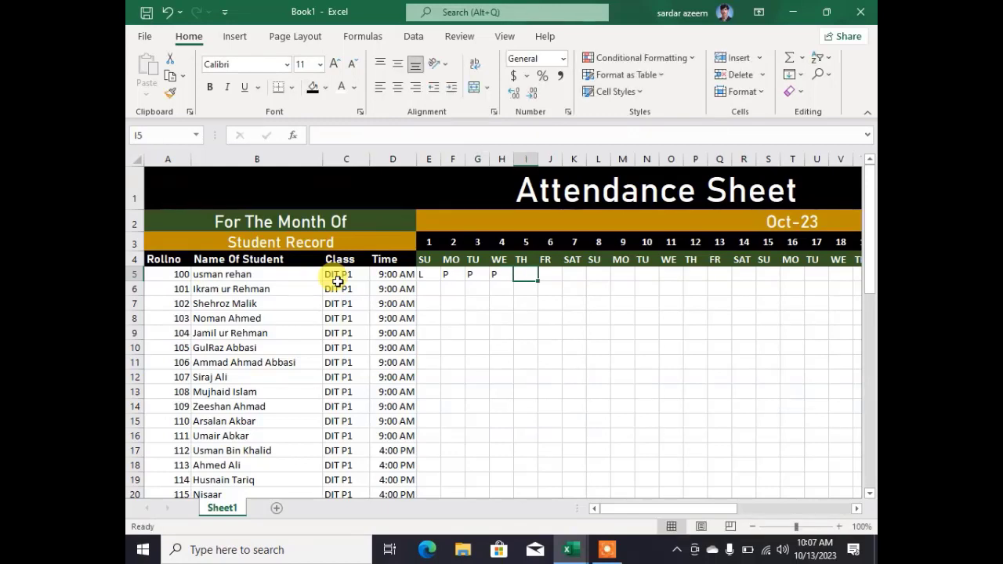
text(SL)
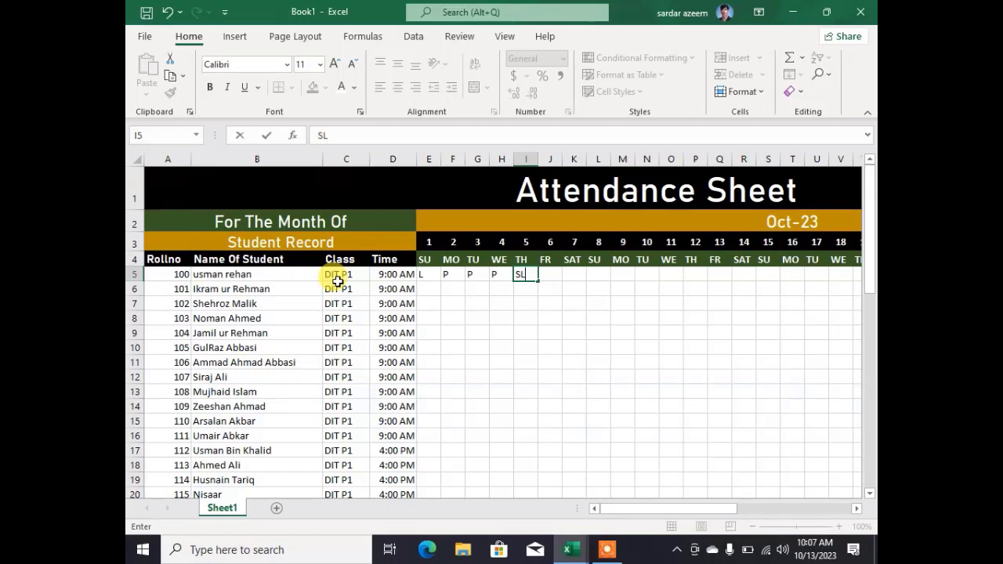
key(Right)
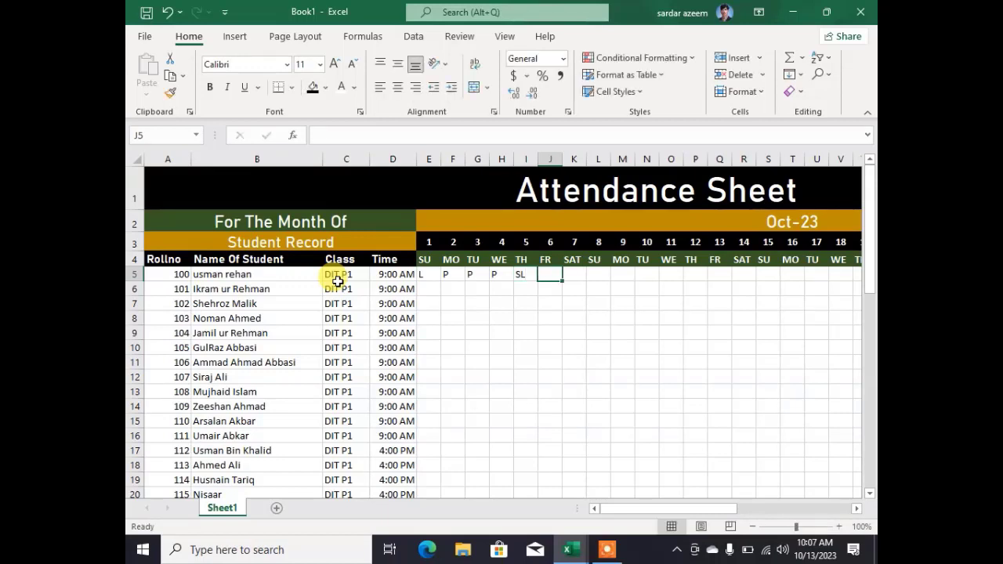
- Record A, P, L and NH for October 6 to 9 in J5:M5 of the first student's row
text(A)
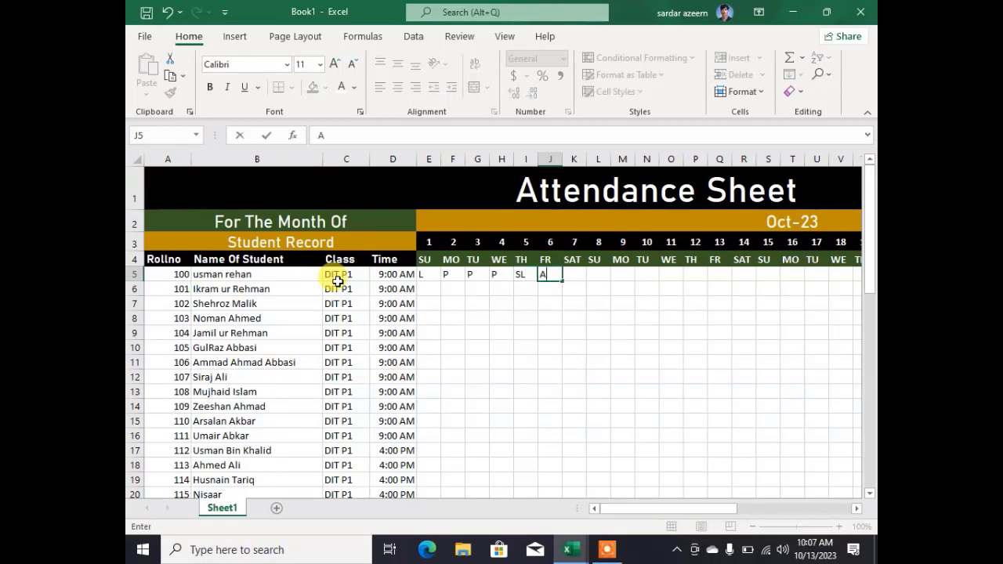
key(Right)
text(P)
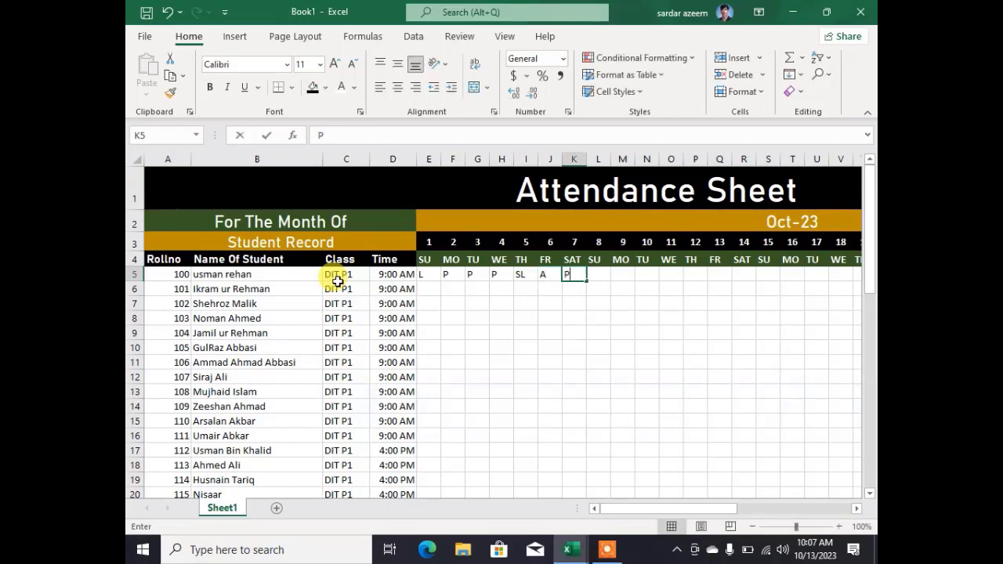
key(Right)
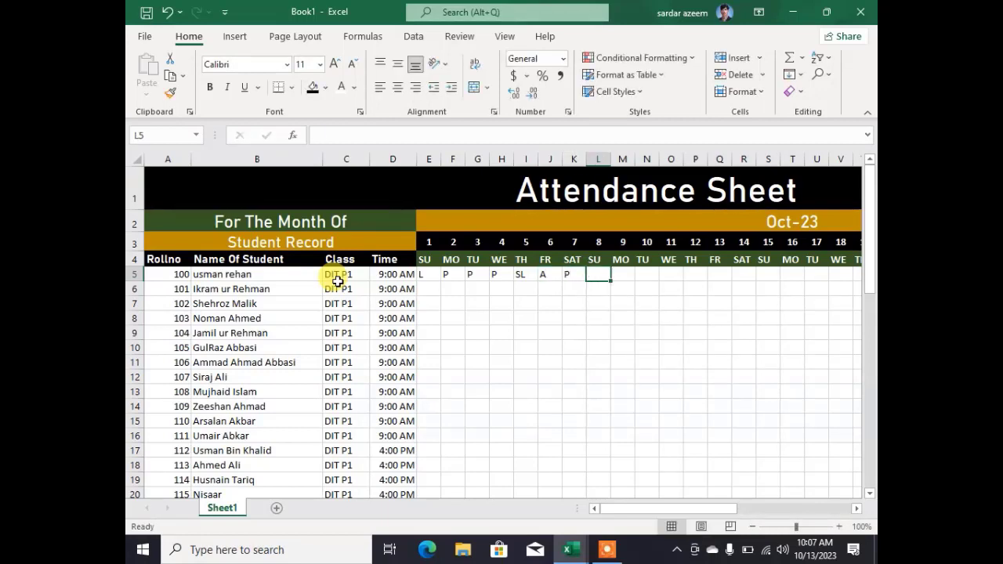
text(L)
key(Right)
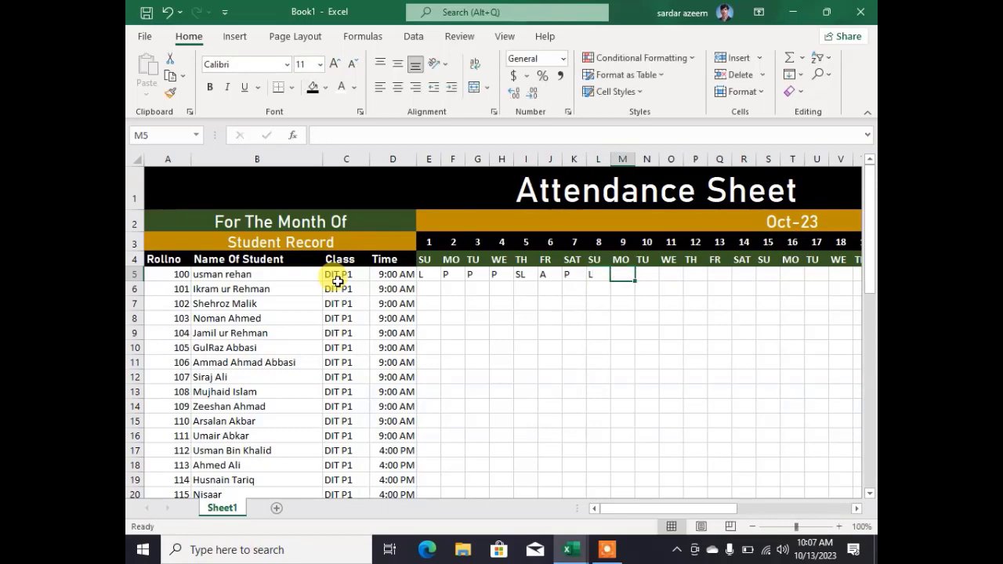
text(N)
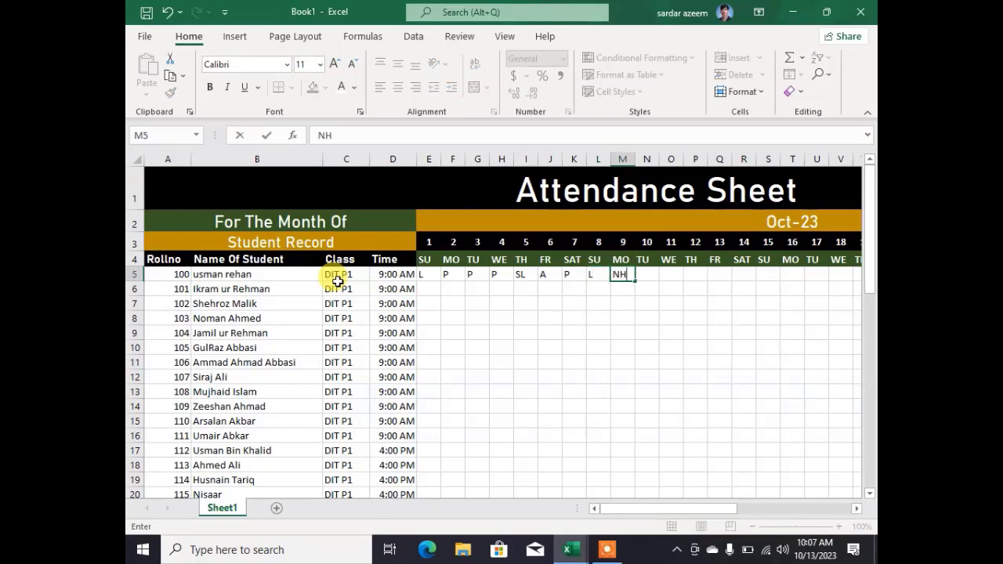
text(H)
key(Right)
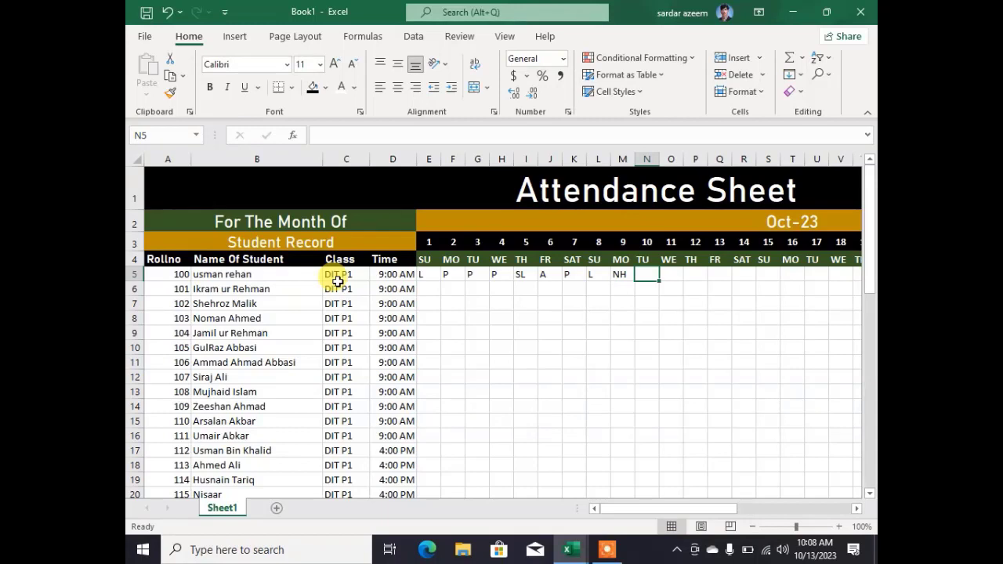
- Fill the first student's attendance for October 10 to 13 in N5:Q5 with P, P, A and A
text(P)
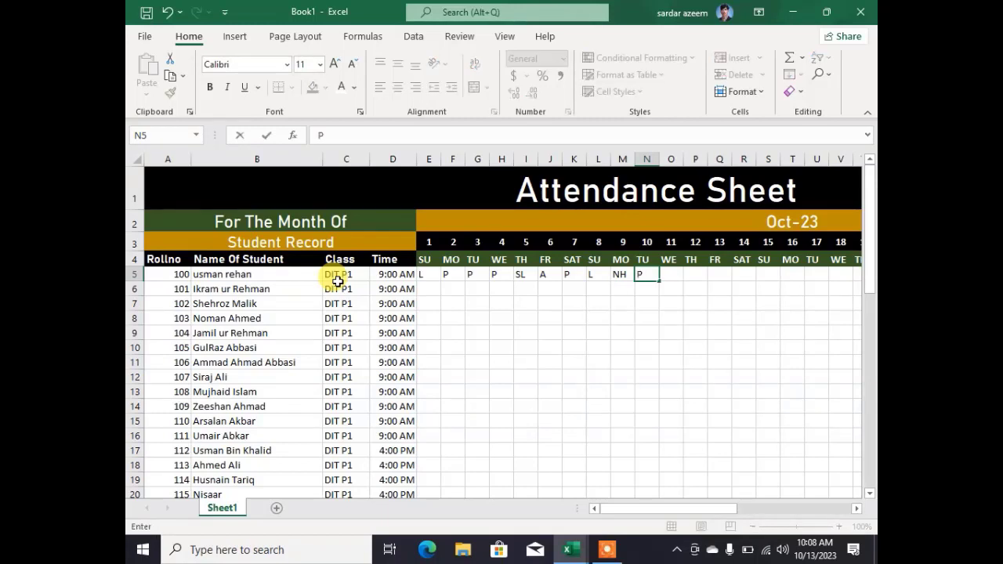
key(Right)
text(P)
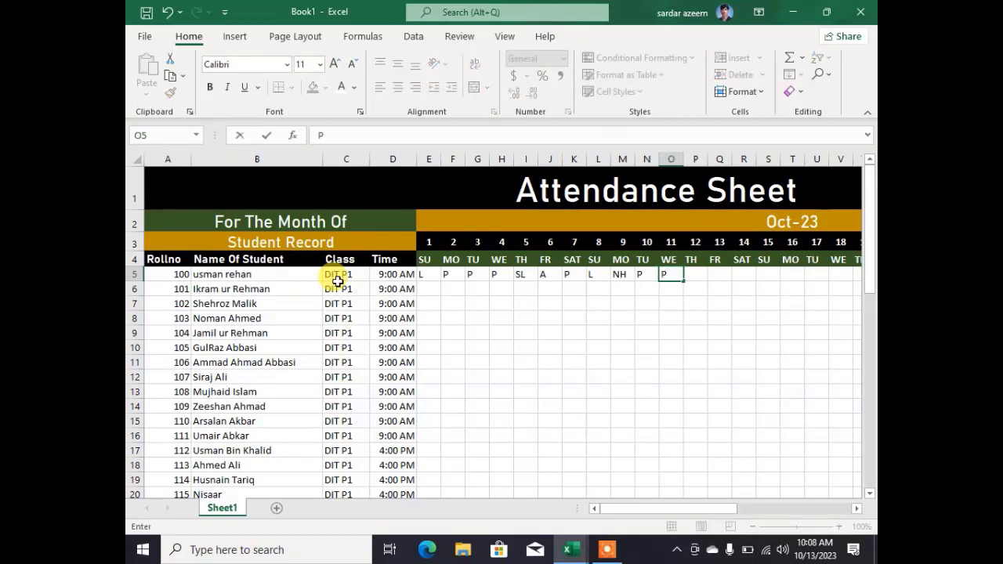
key(Right)
text(A)
key(Right)
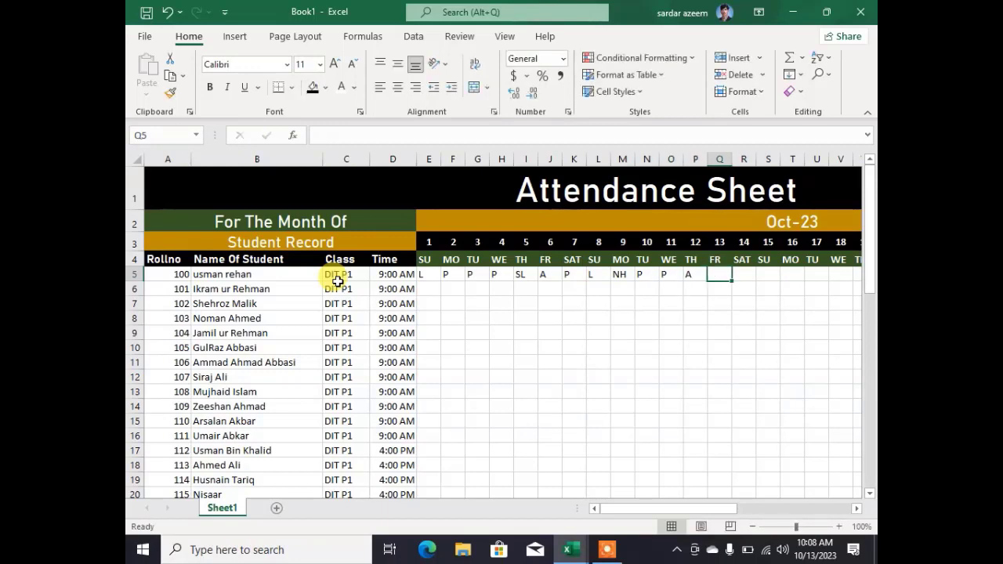
text(A)
key(Right)
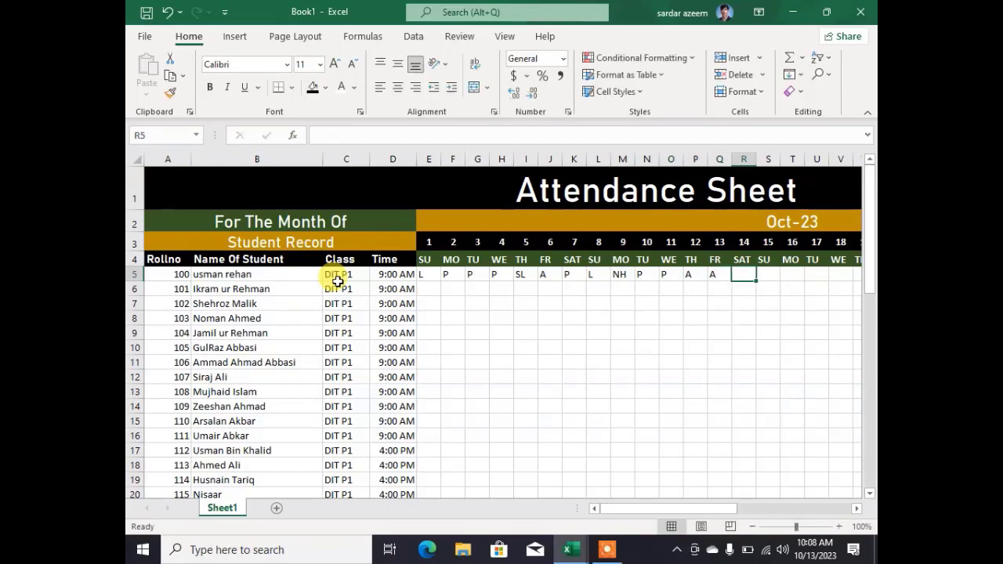
- Mark the first student P for October 14 in R5 and L for Sunday, October 15 in S5
text(P)
key(Right)
text(P)
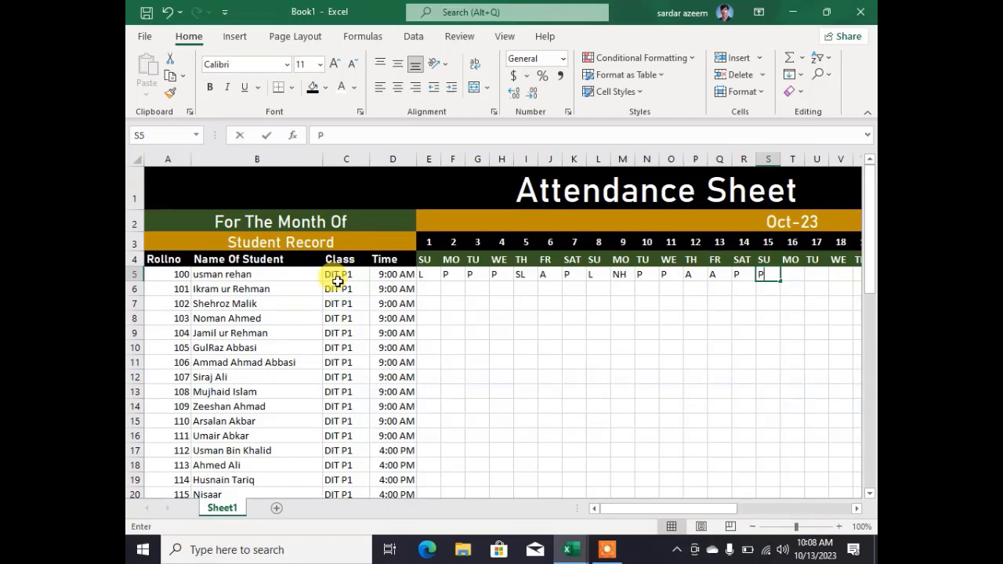
key(Right)
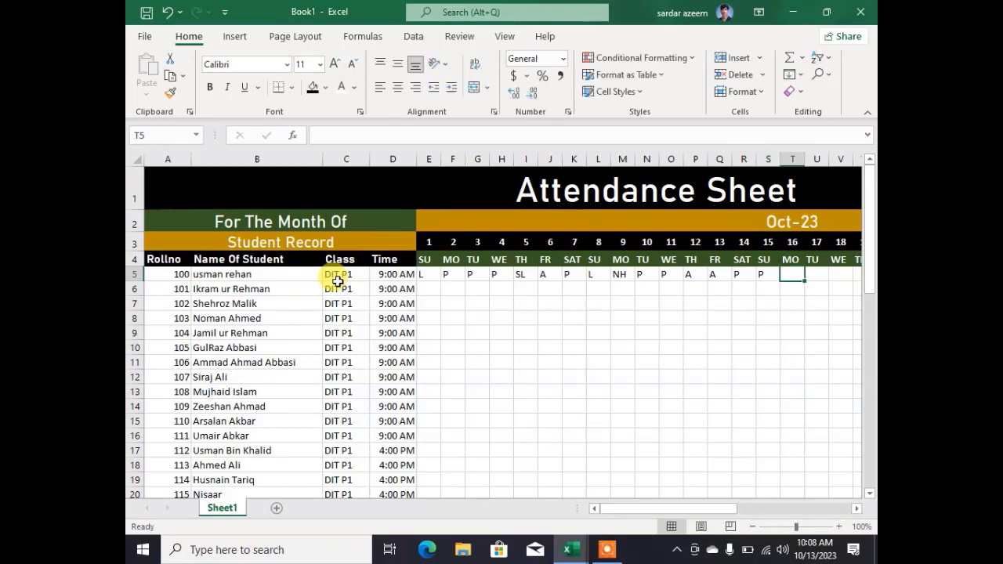
key(Left)
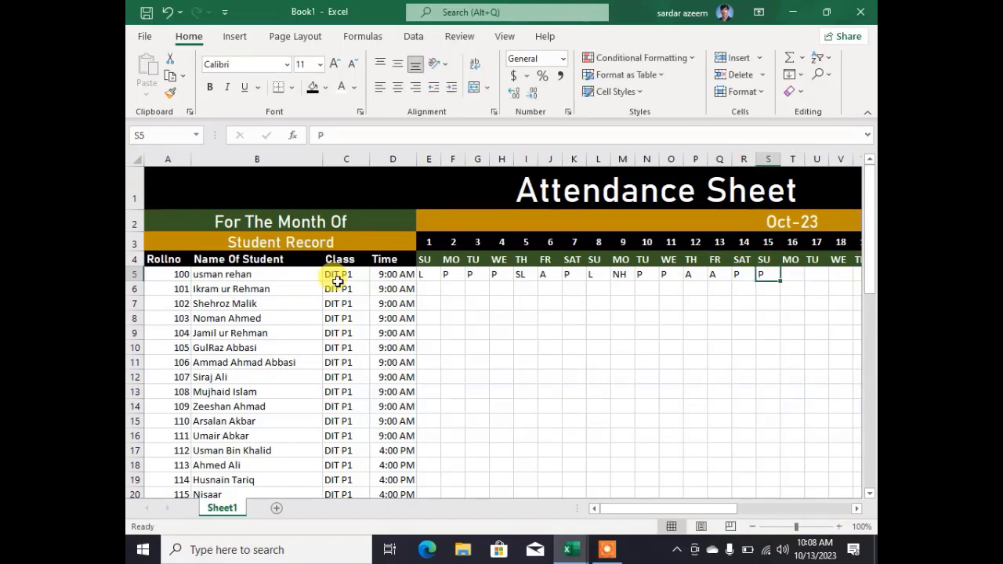
text(L)
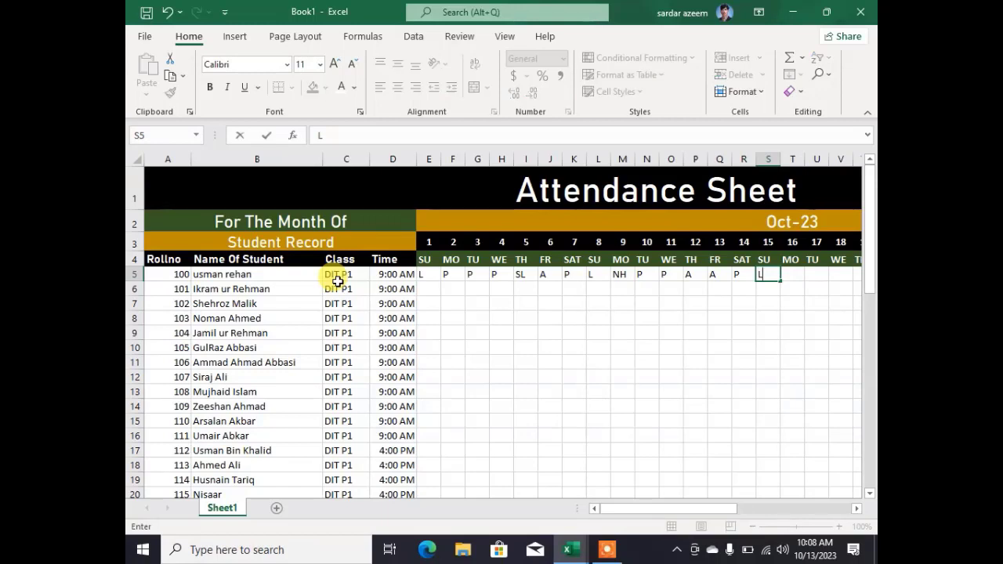
- Mark the first student P for October 16, 17 and 18 in T5:V5
key(Right)
text(P)
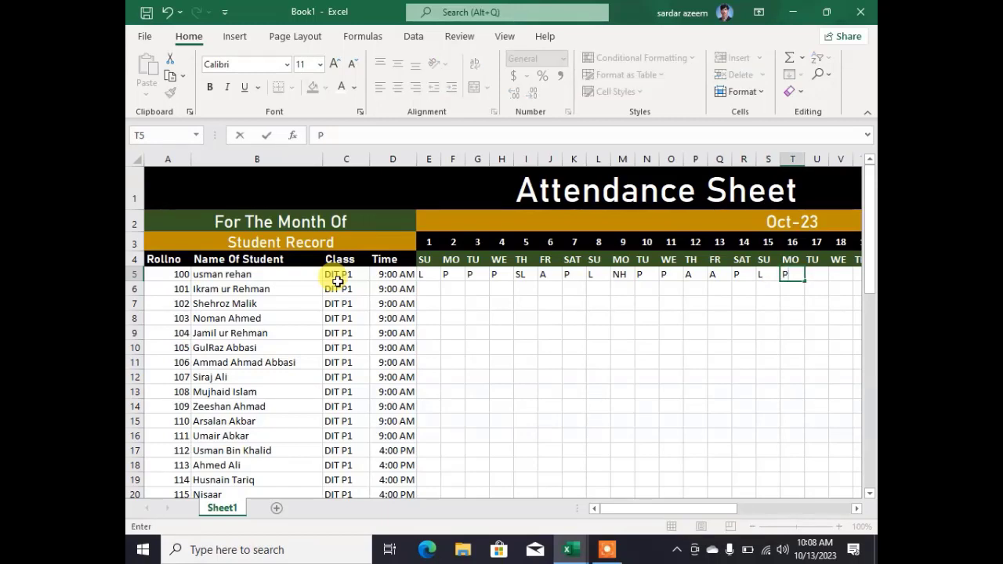
key(Return)
key(Up)
key(Right)
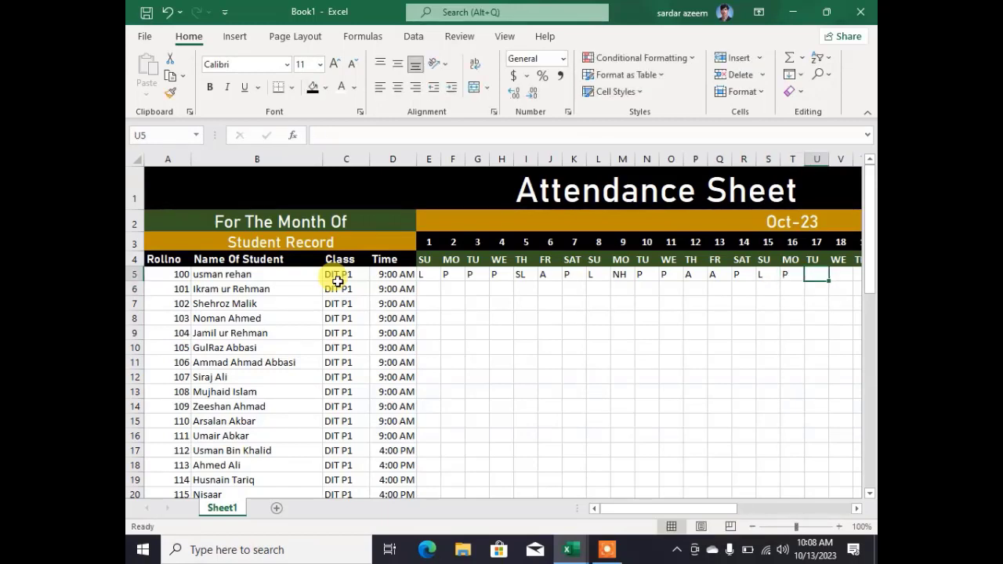
text(P)
key(Right)
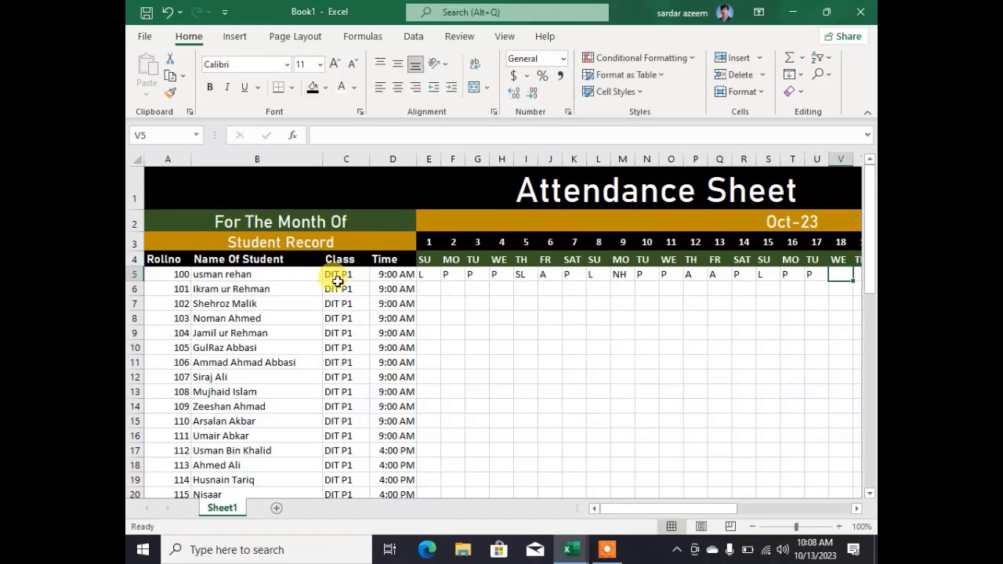
text(P)
key(Right)
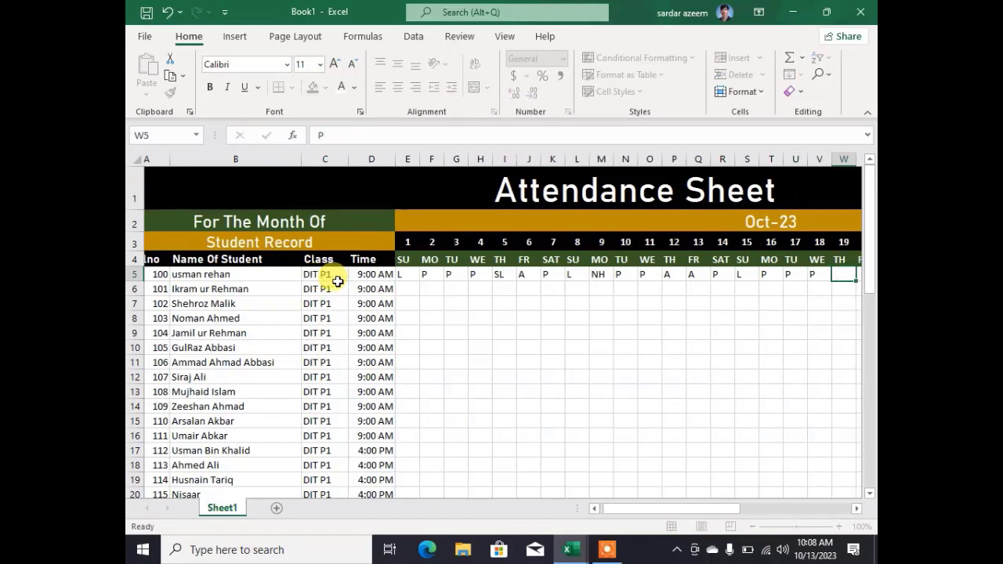
- Mark the first student L for October 19 in W5 and P for October 20 and 21 in X5:Y5
text(L)
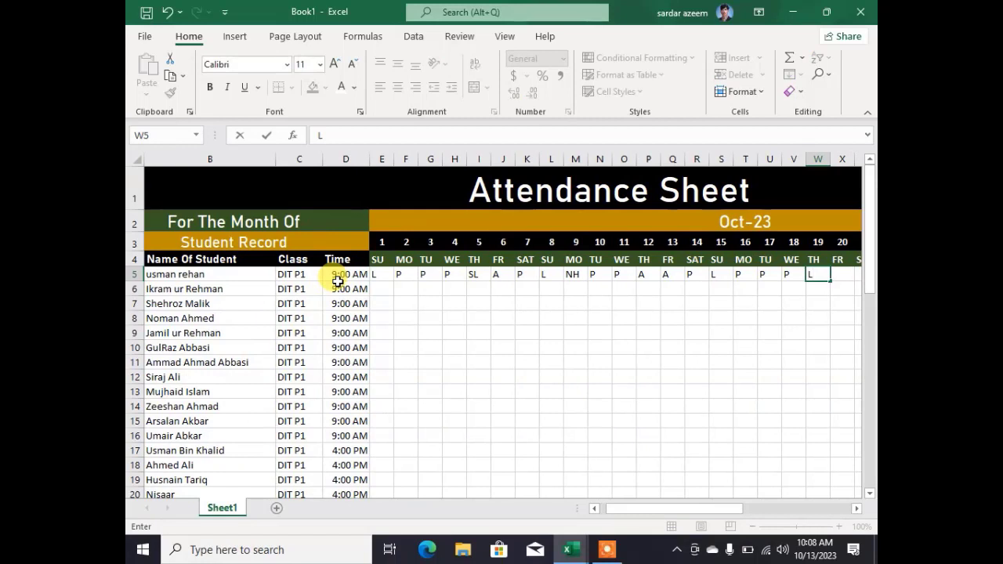
key(Right)
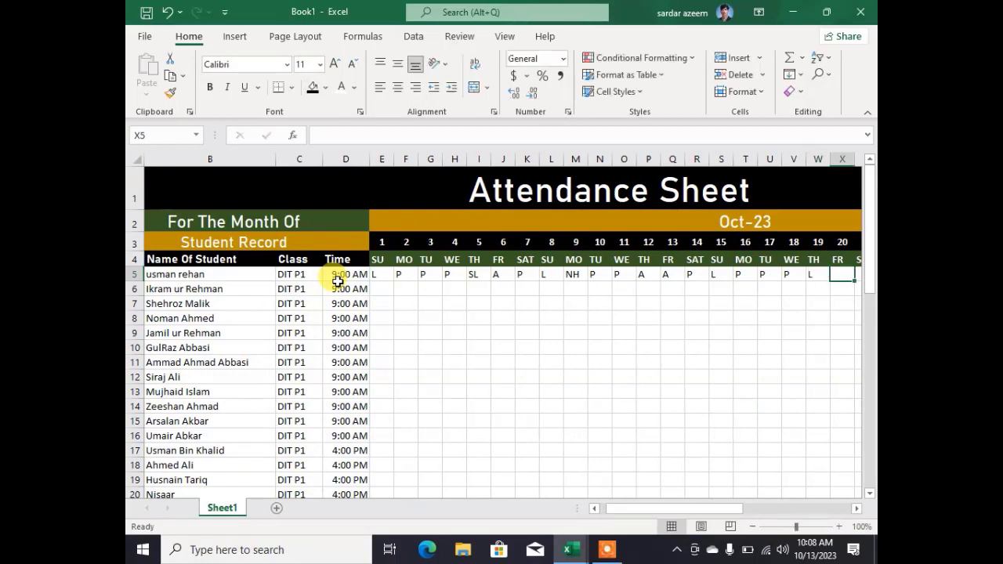
text(P)
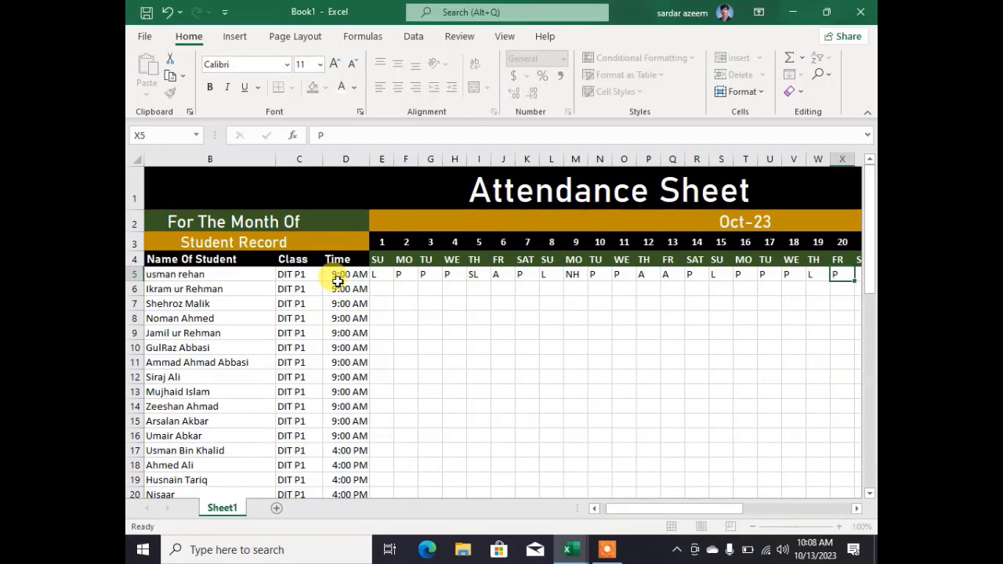
key(Right)
text(P)
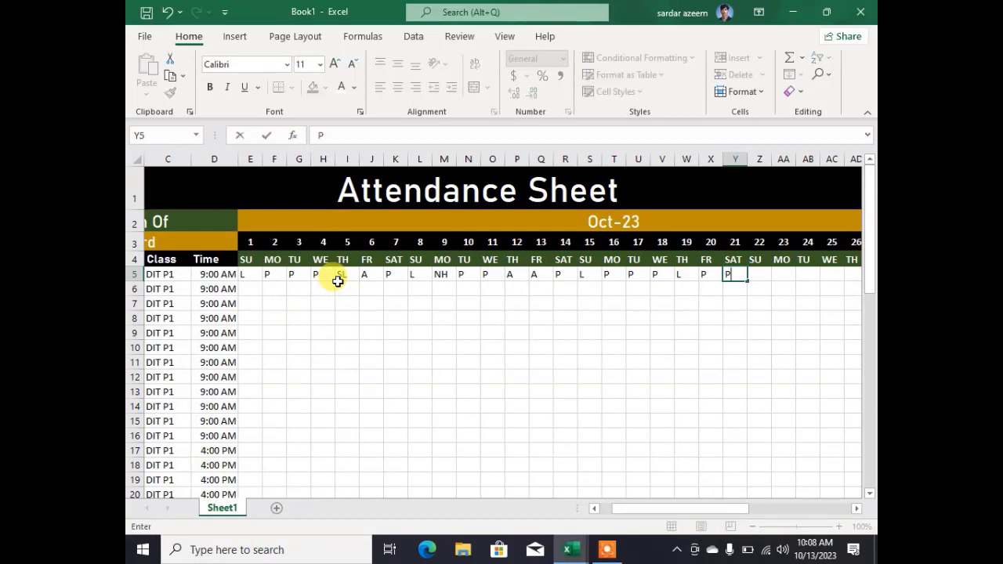
key(Right)
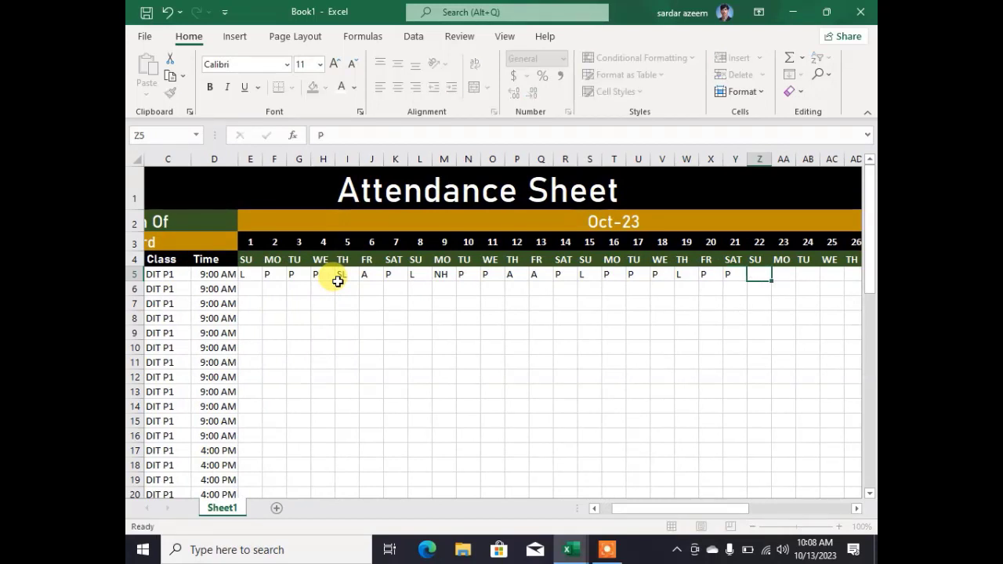
- Fill the first student's attendance for October 22 to 25 in Z5:AC5 with L, P, P and P
text(L)
key(Right)
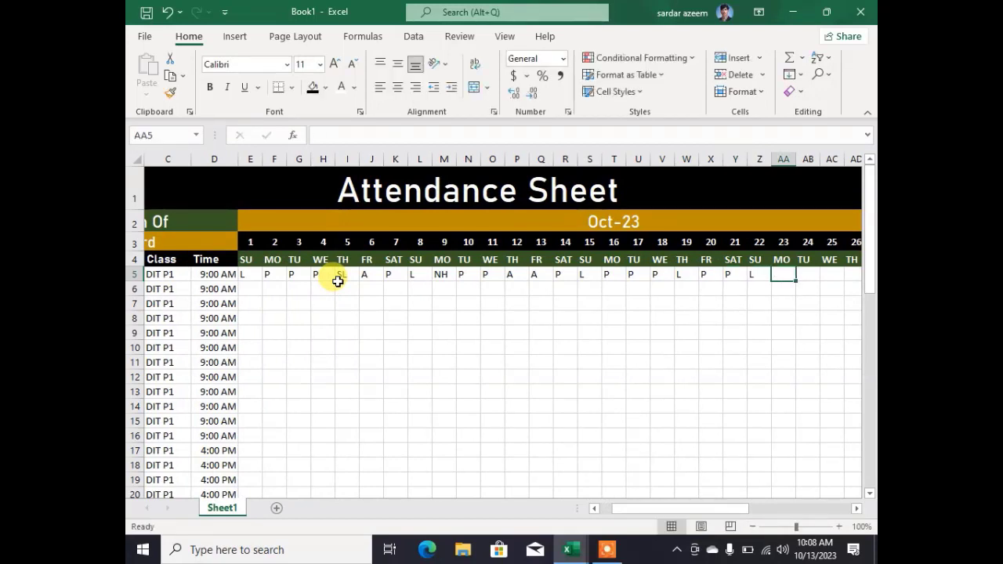
text(P)
key(Right)
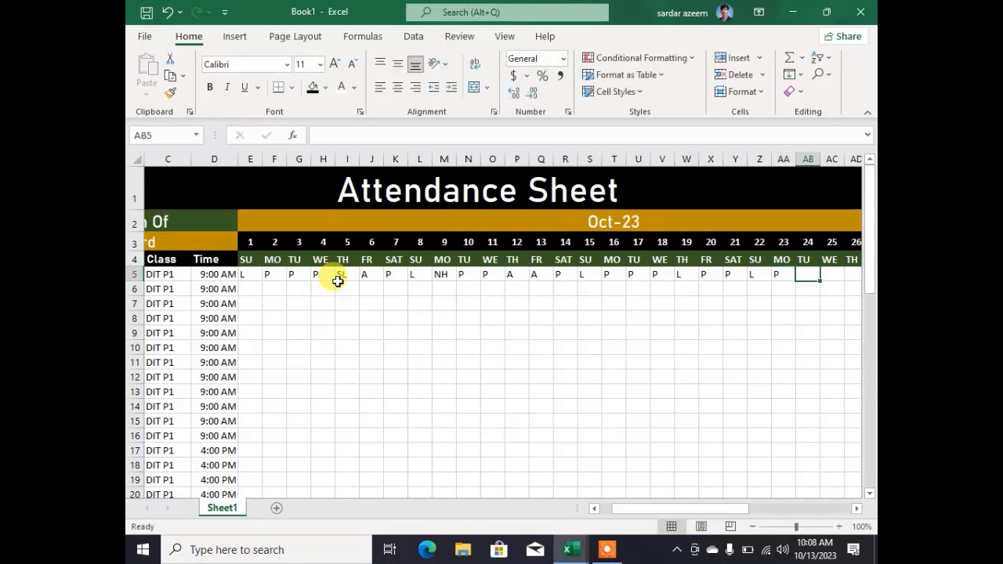
text(P)
key(Right)
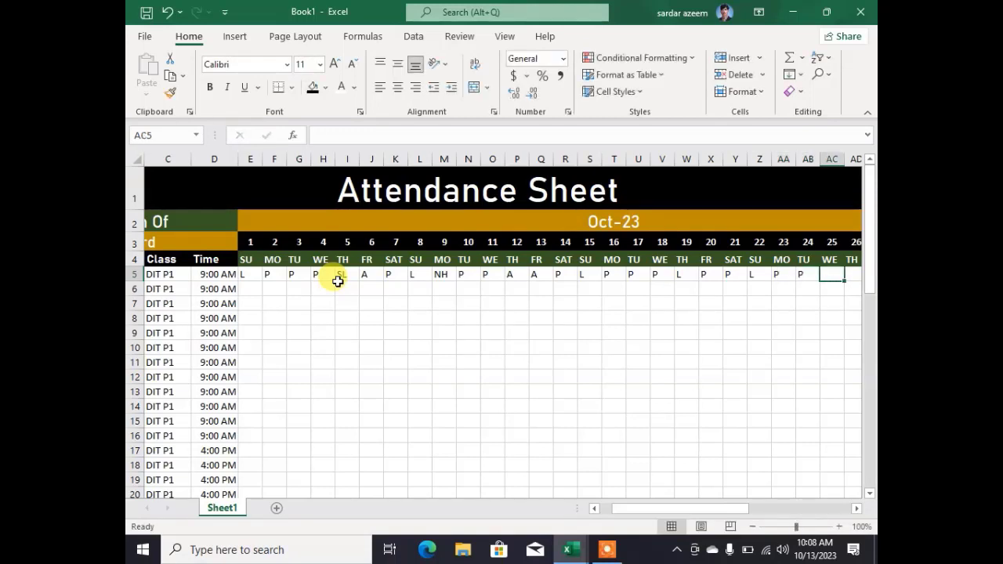
text(P)
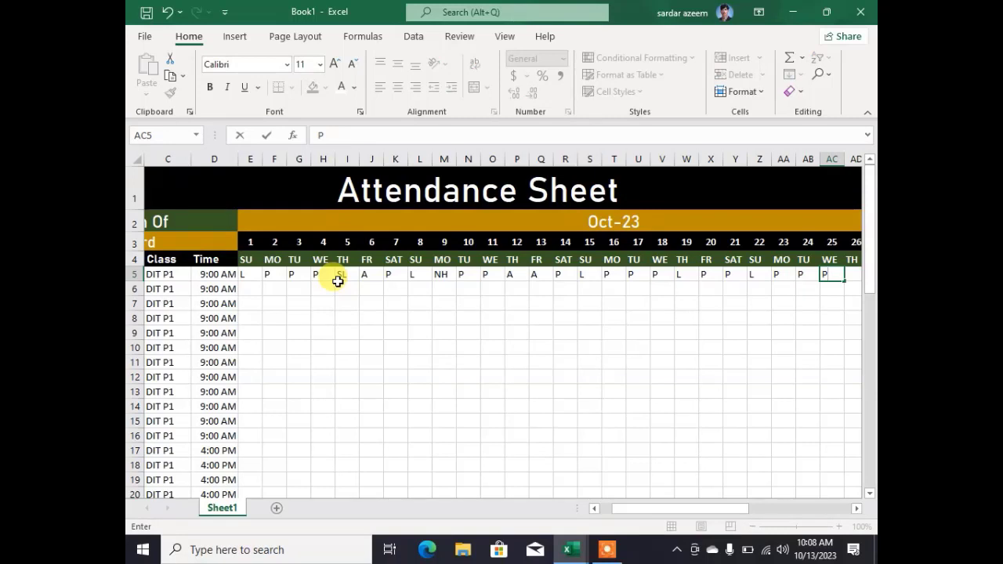
key(Right)
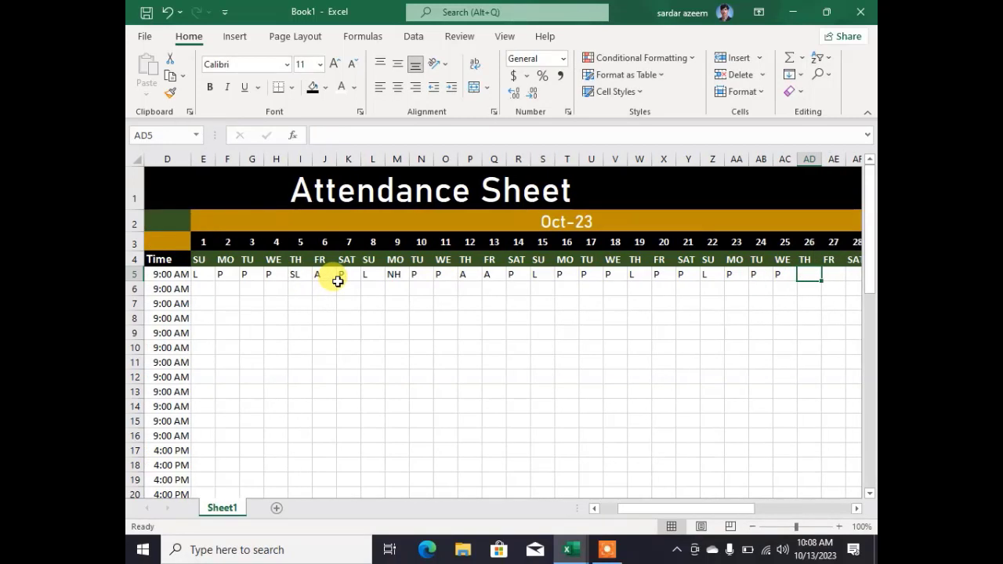
- Record SL, P, P and L for October 26 to 29 in AD5:AG5 of the first student's row
text(SL)
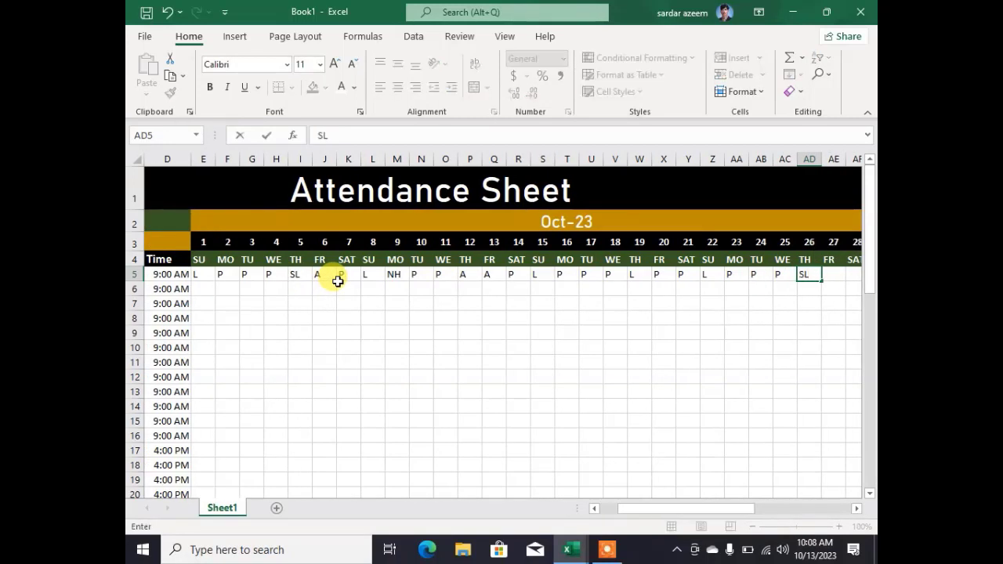
key(Right)
text(P)
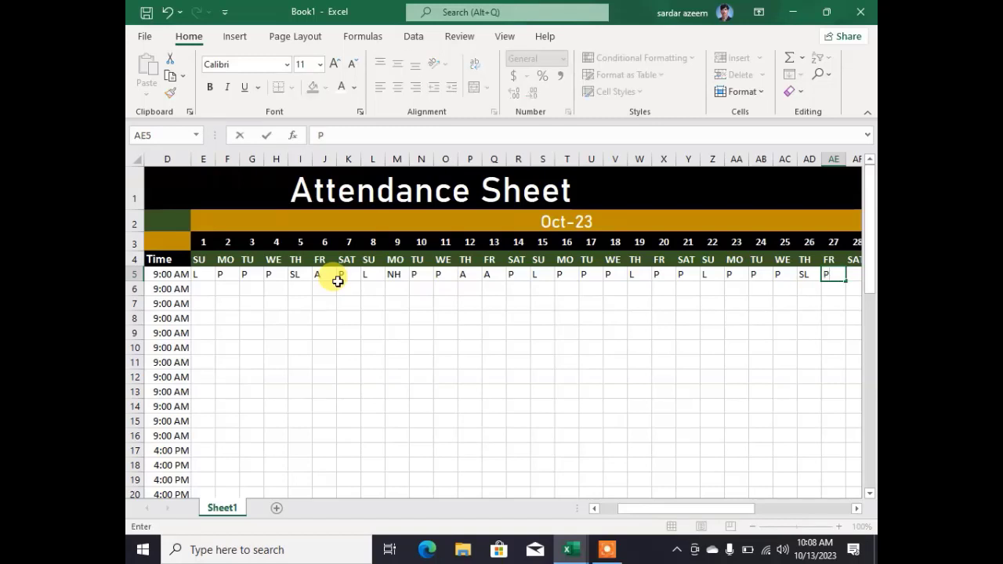
key(Right)
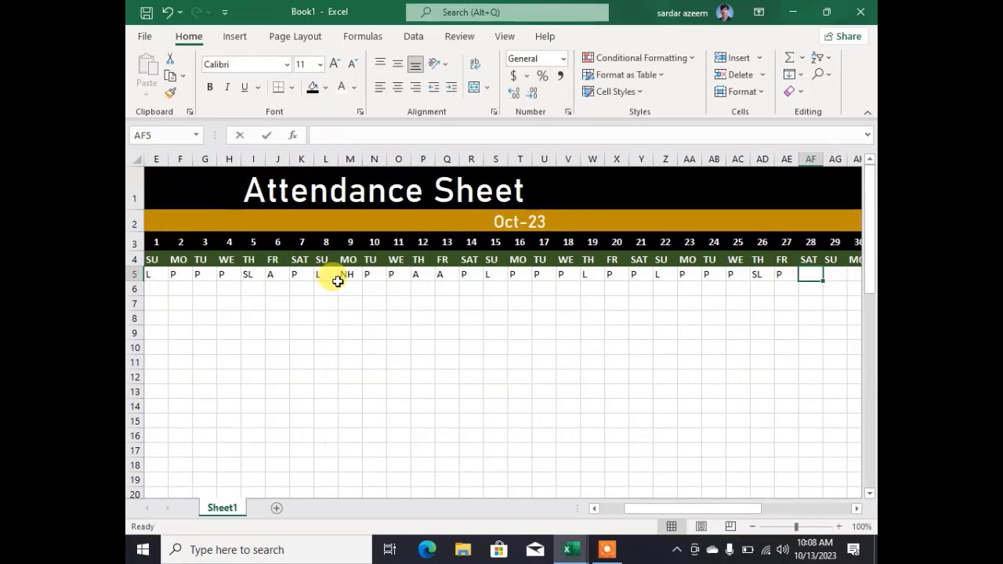
text(P)
key(Right)
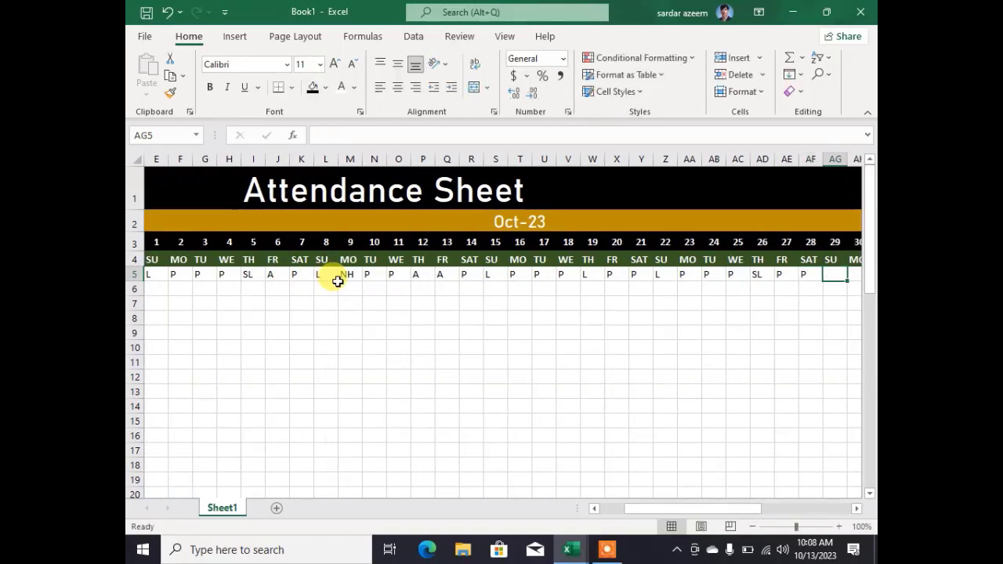
text(L)
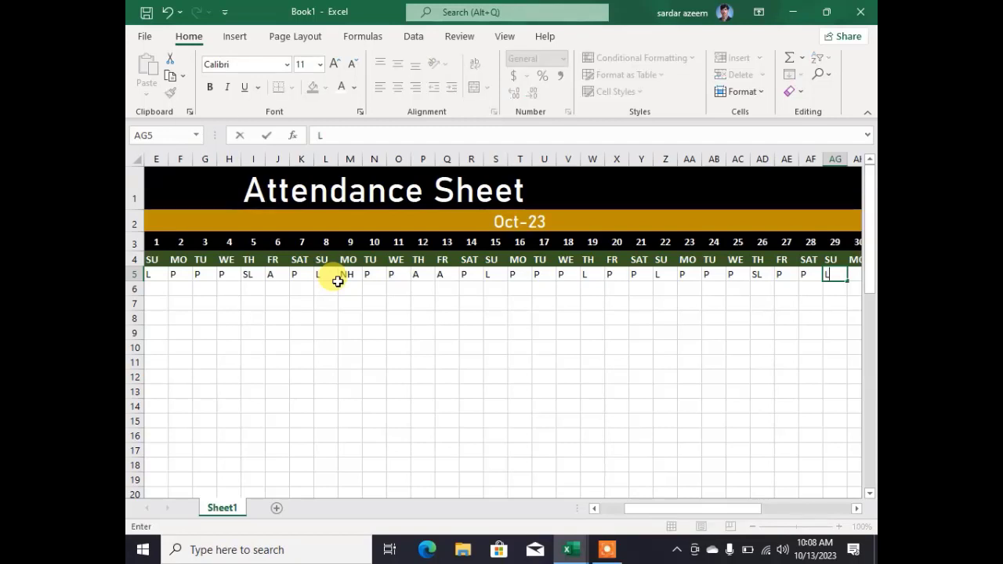
key(Right)
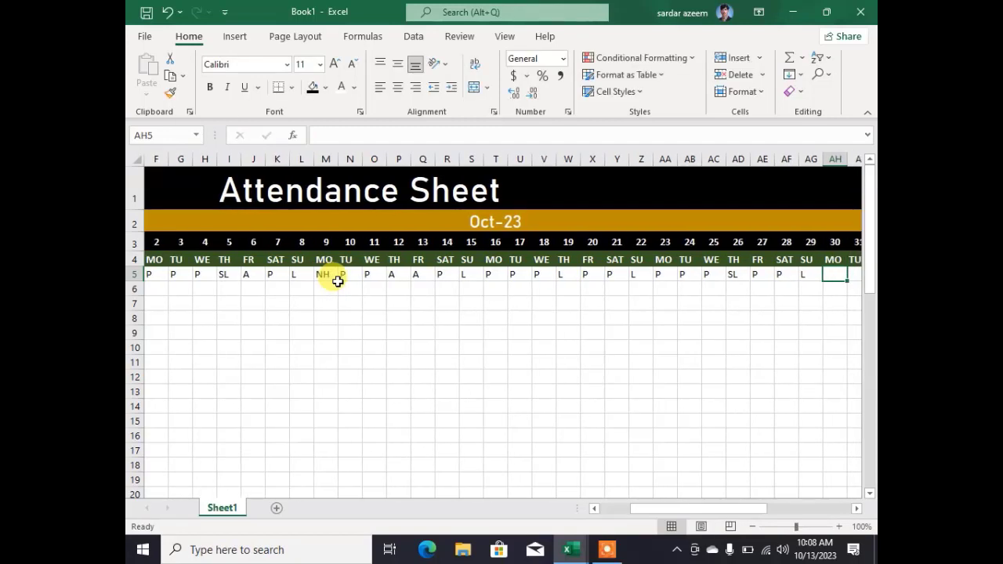
- Mark the first student IL for October 30 in AH5 and P for October 31 in AI5
text(IH)
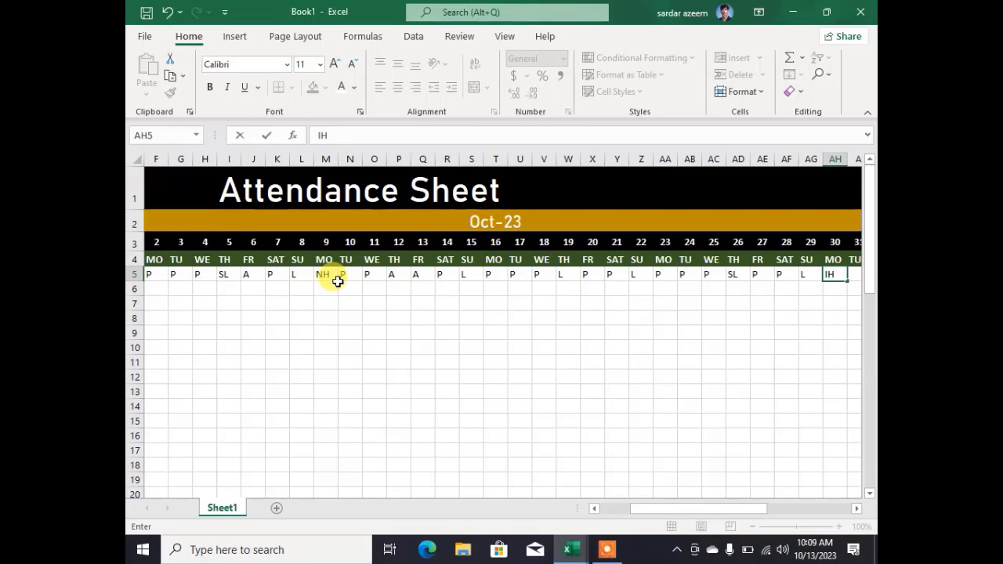
key(BackSpace)
text(L)
key(Return)
key(Up)
key(Right)
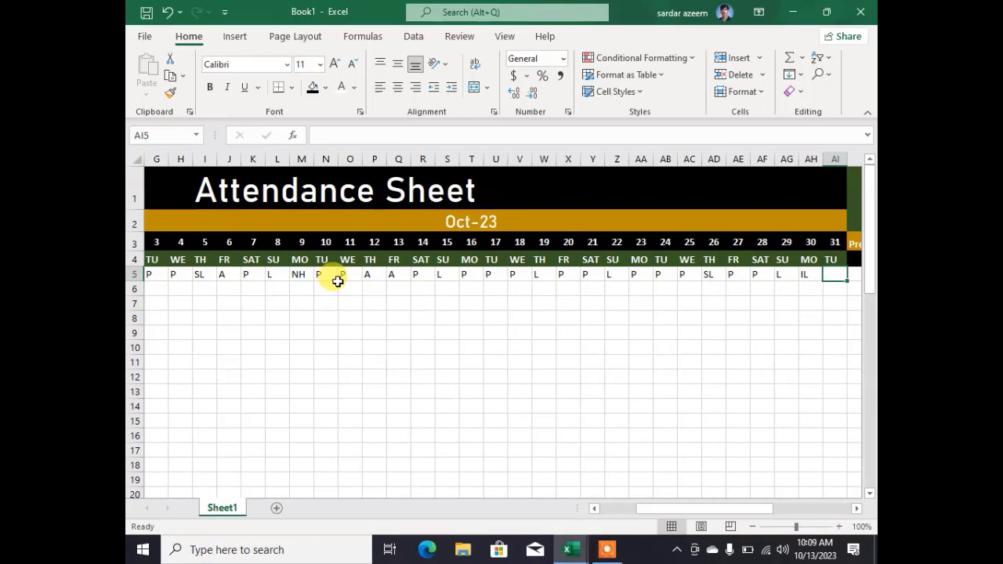
text(P)
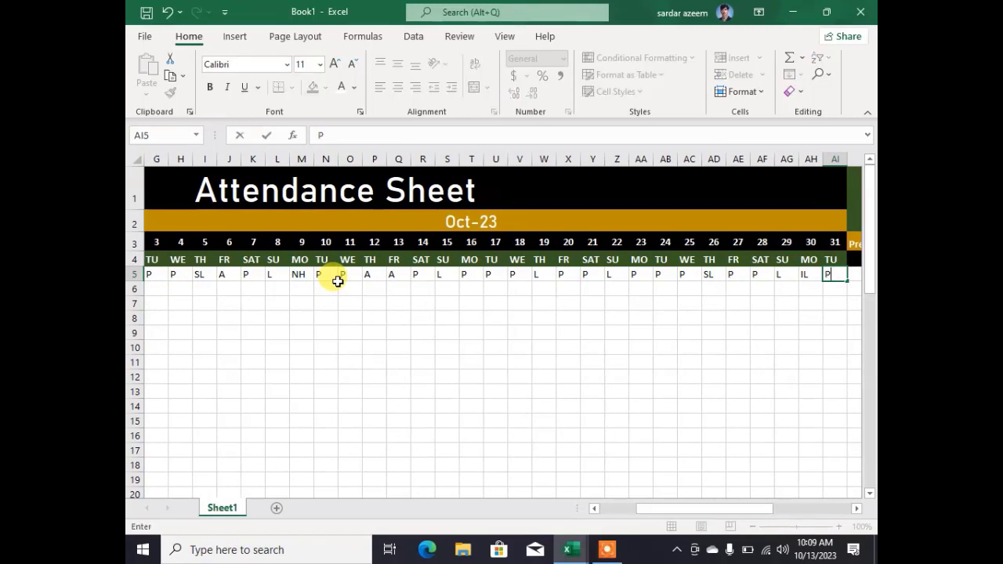
key(Tab)
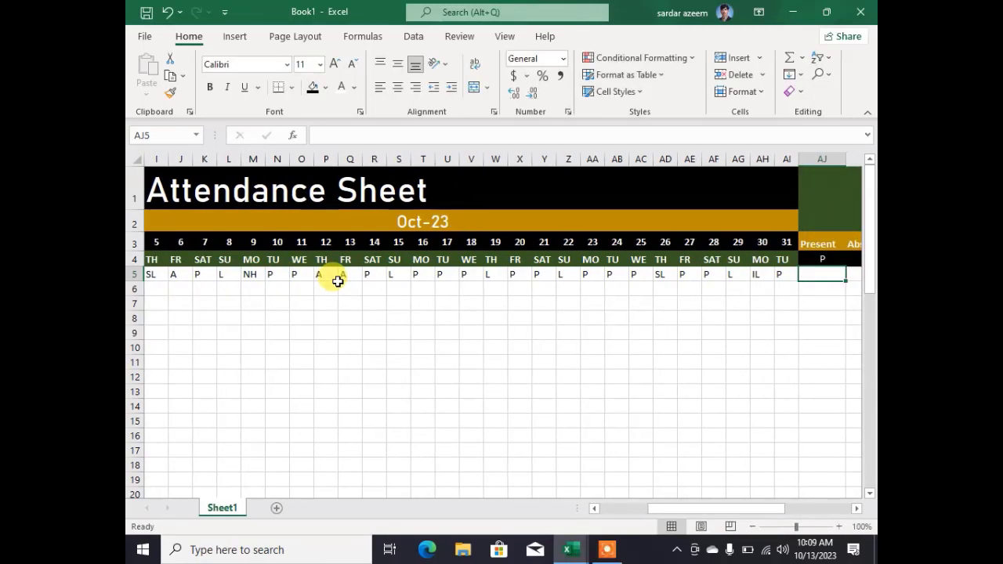
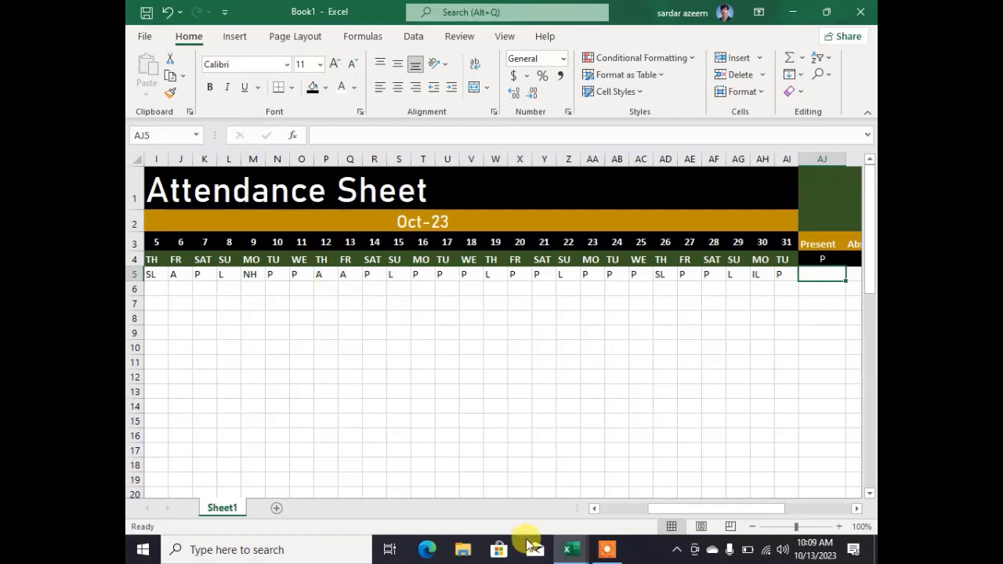
- Start a SUMIFS formula in the first student's Present cell AJ5 with E5:AI5 as the sum range
click(857, 508)
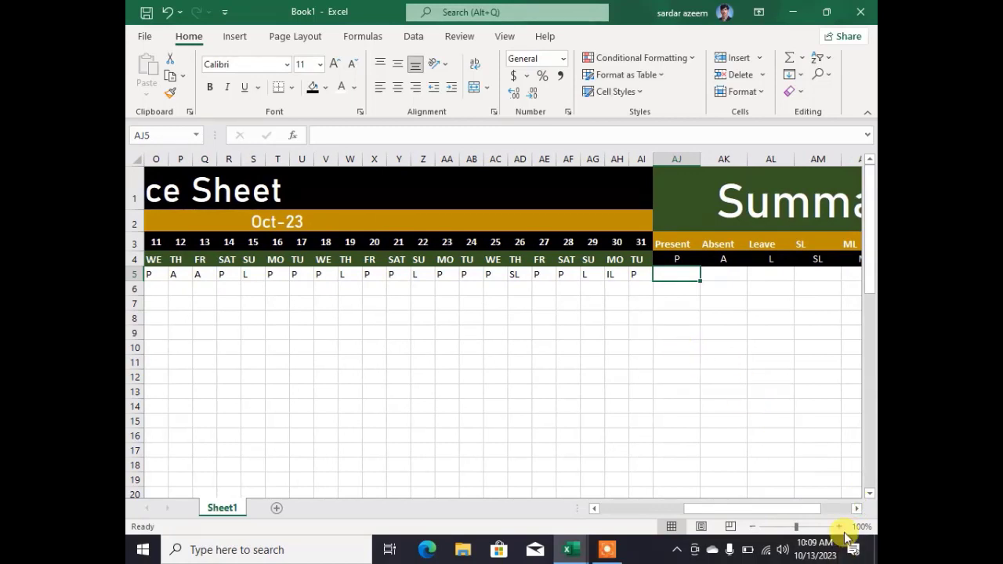
click(858, 509)
click(859, 510)
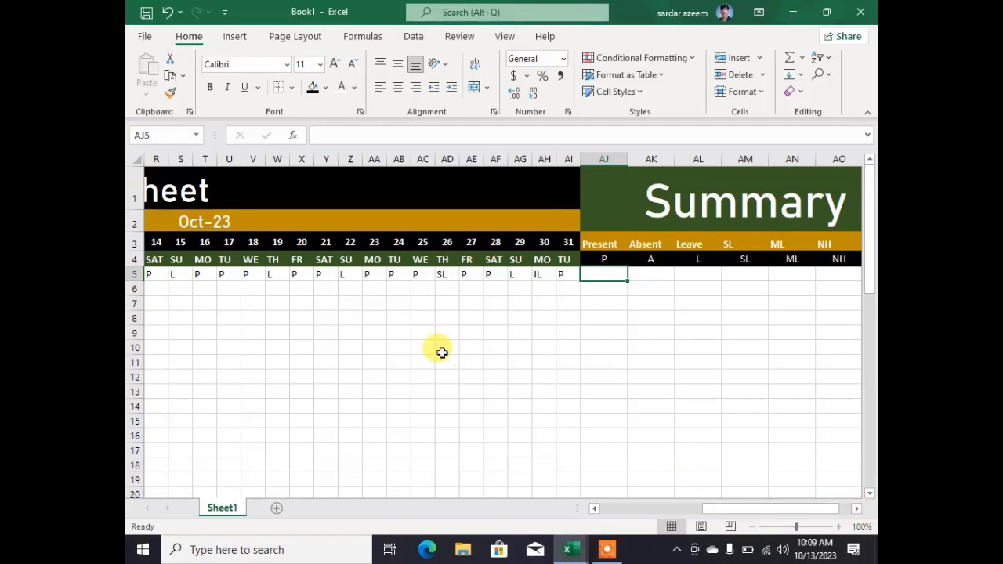
click(816, 526)
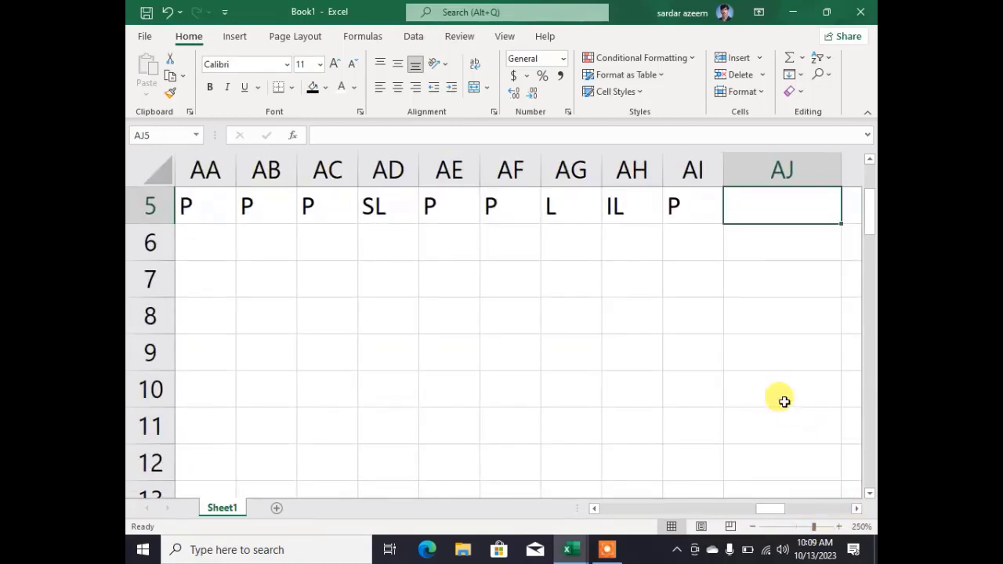
scroll(779, 398, up, 2)
scroll(777, 406, down, 1)
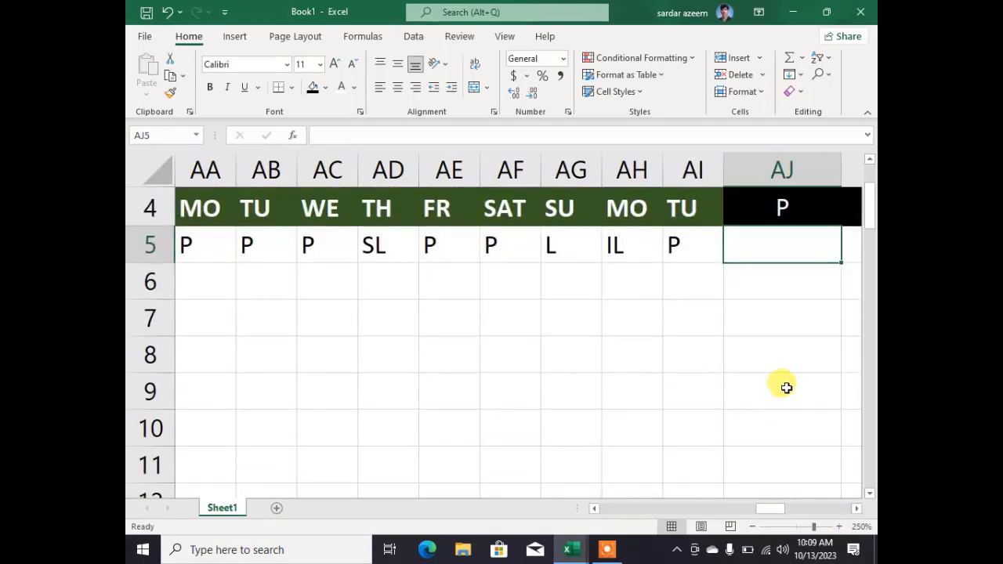
text(=)
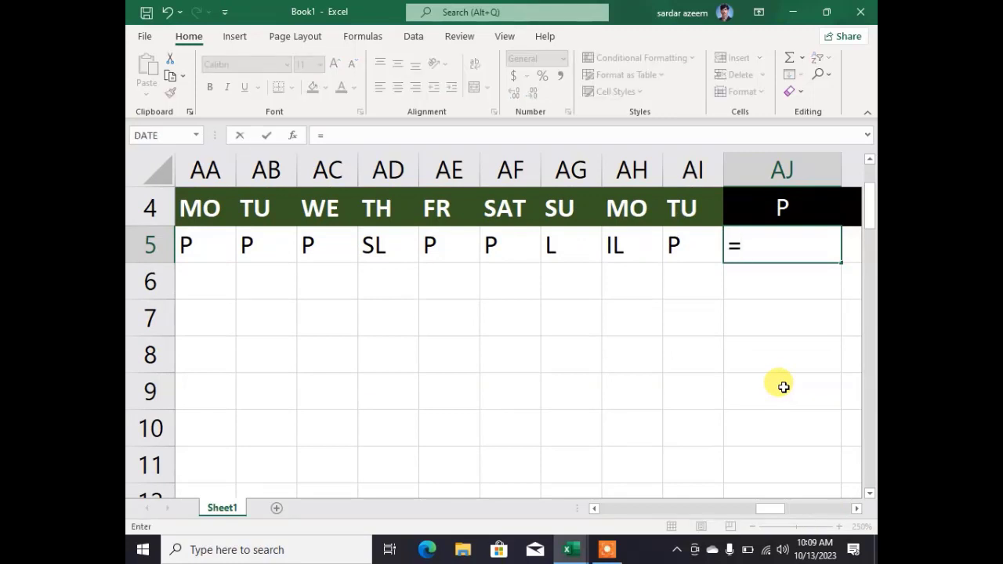
text(SUM)
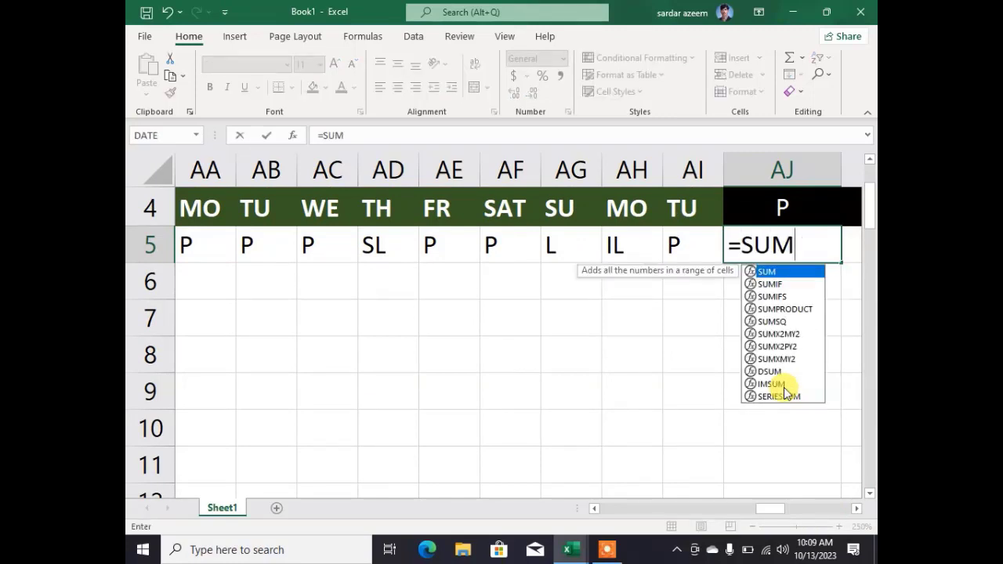
text(IFS)
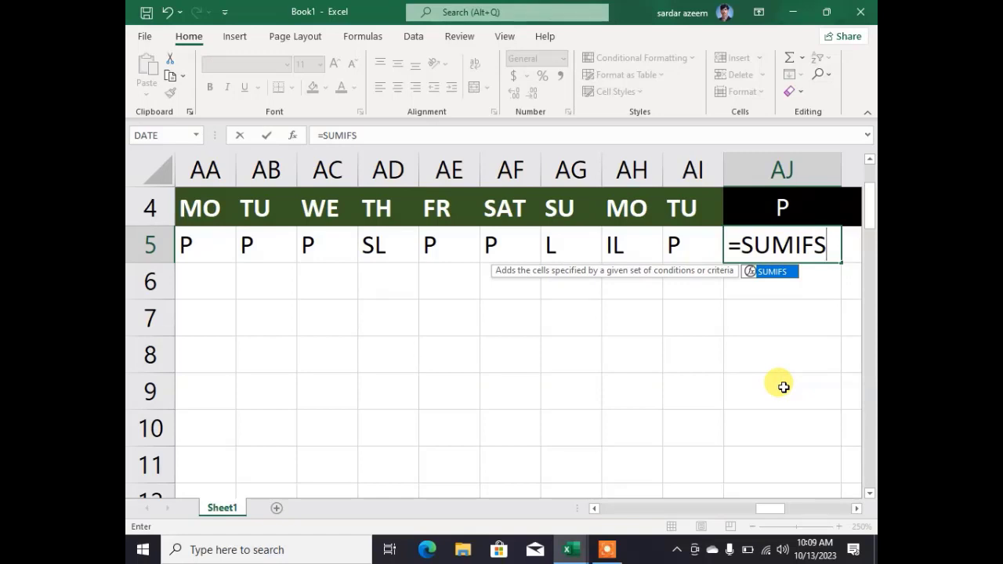
text(()
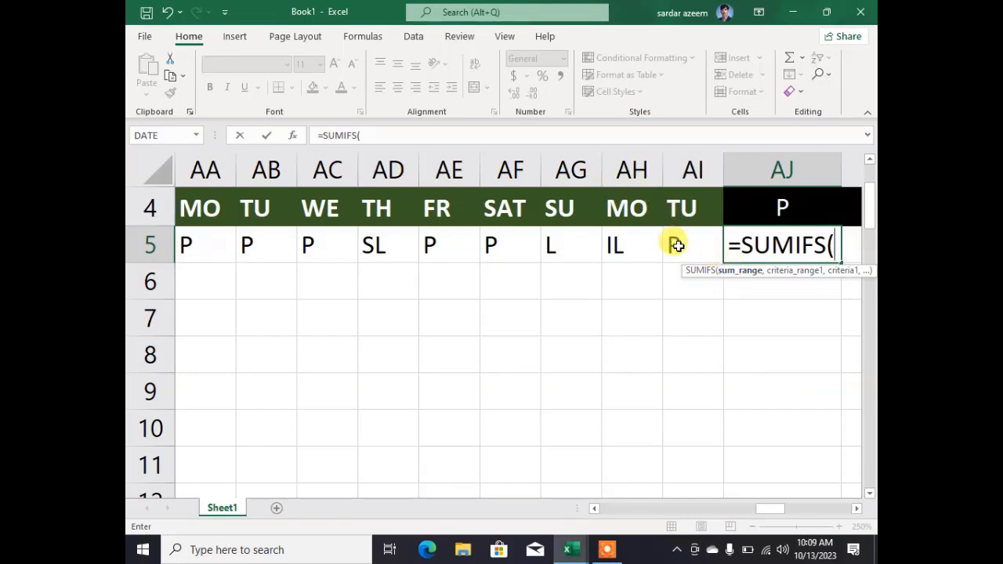
drag(675, 245, 785, 249)
drag(625, 508, 807, 451)
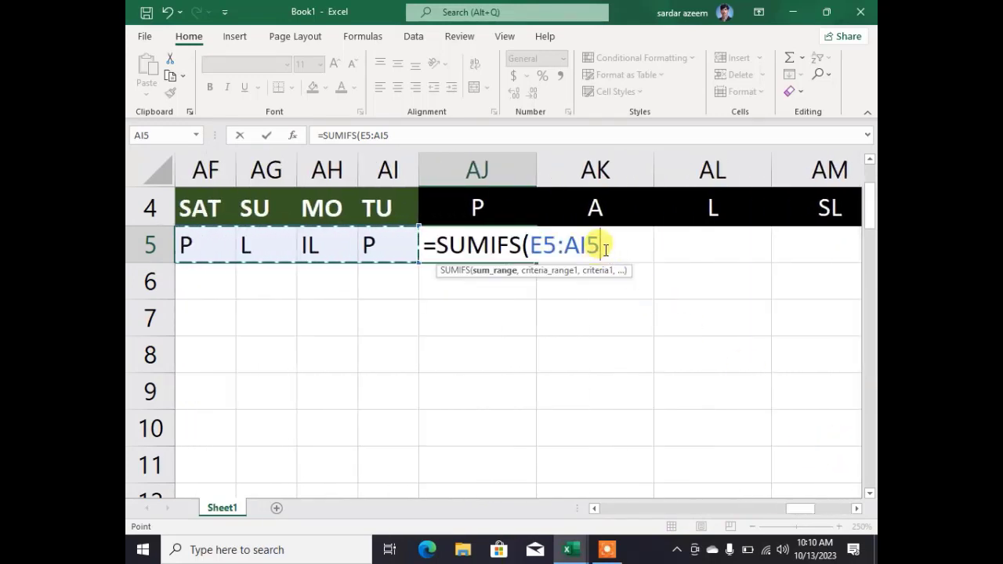
- Add AJ4 as the second argument and try to enter the formula =SUMIFS(E5:AI5,AJ4) in AJ5
text(,)
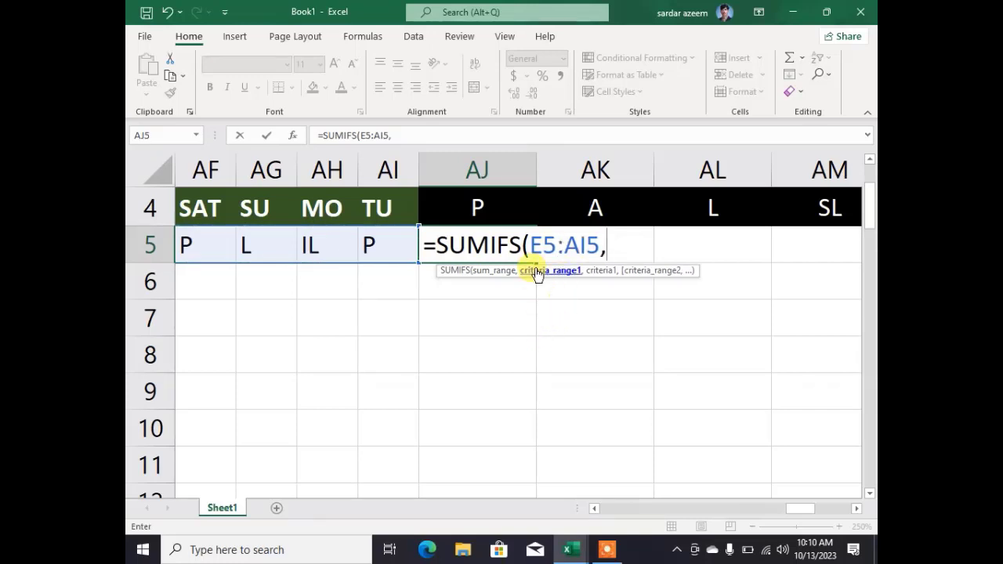
click(480, 206)
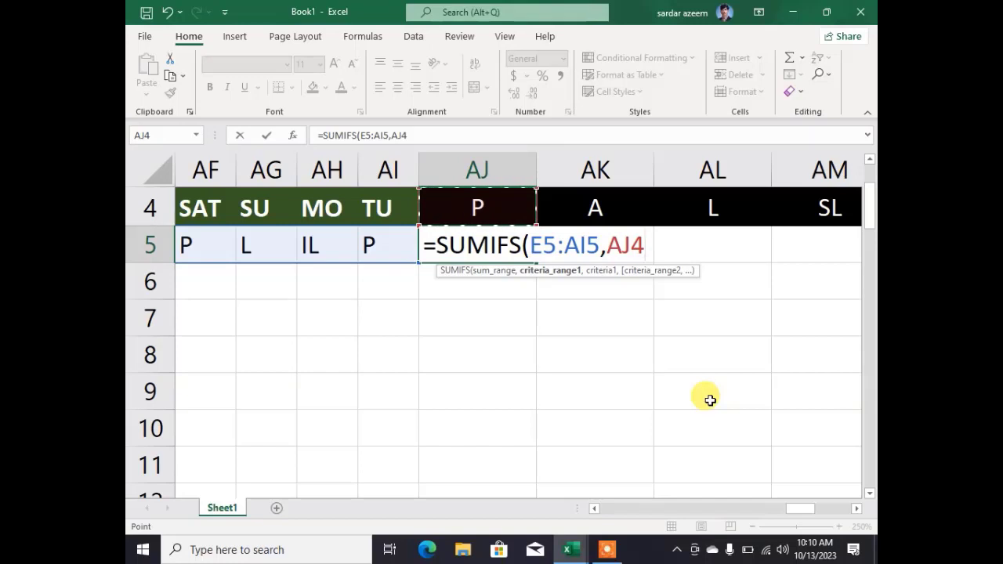
text())
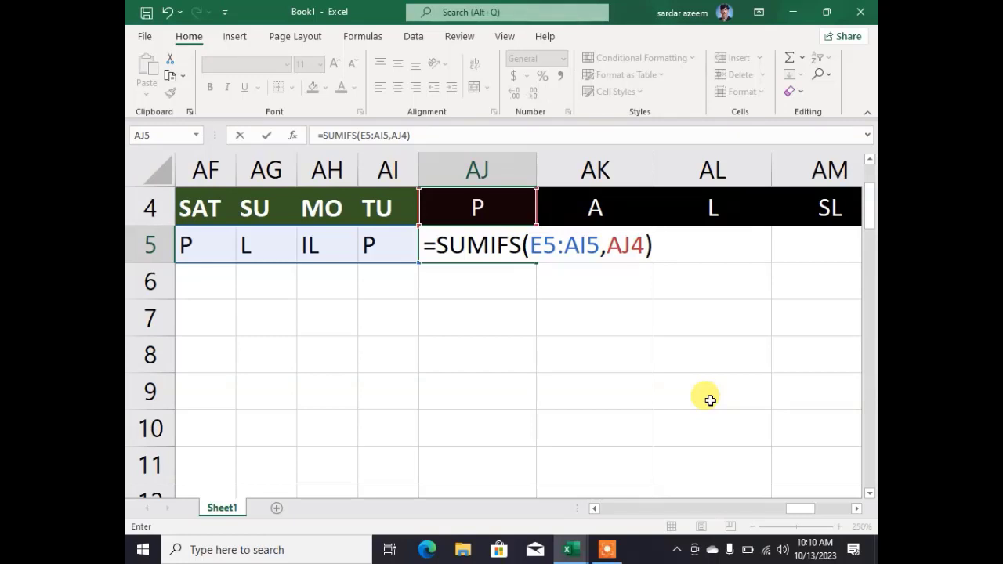
key(Return)
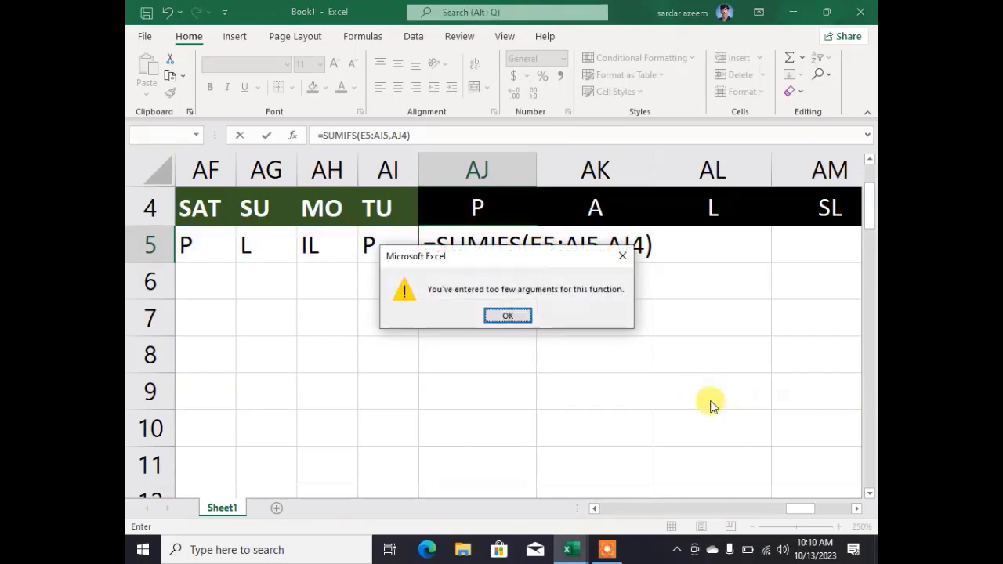
click(503, 316)
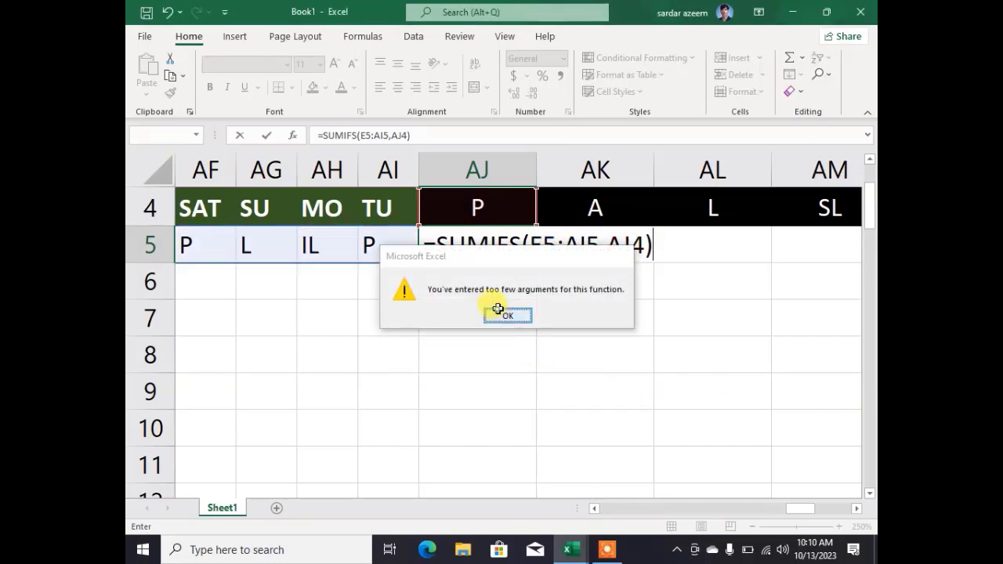
- Change SUMIFS to SUMIF in the first student's Present cell AJ5 and enter =SUMIF(E5:AI5,AJ4)
click(511, 249)
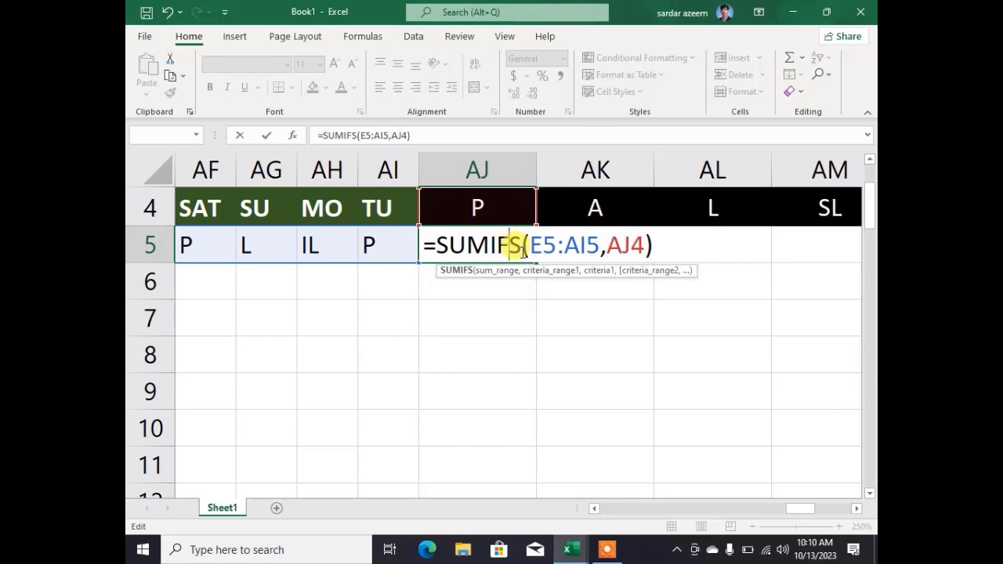
key(Delete)
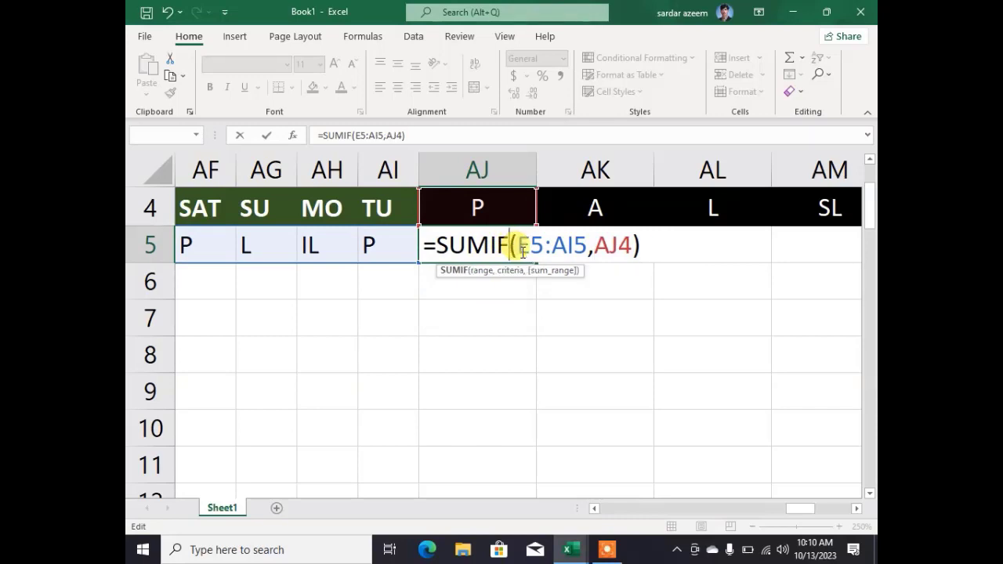
click(524, 250)
key(Return)
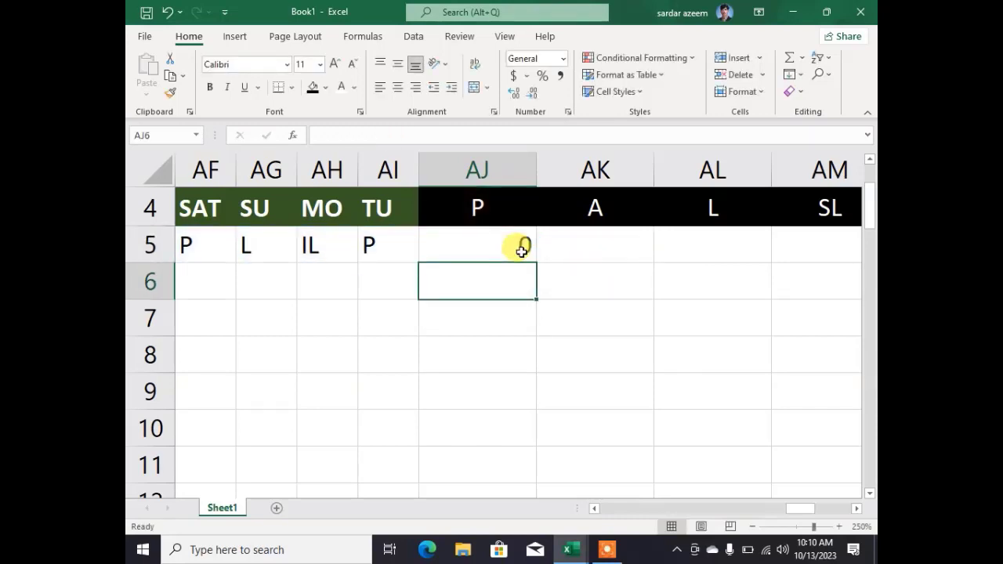
- Replace the AJ4 criterion in AJ5 with the text "P", entering =SUMIF(E5:AI5,"P")
click(521, 251)
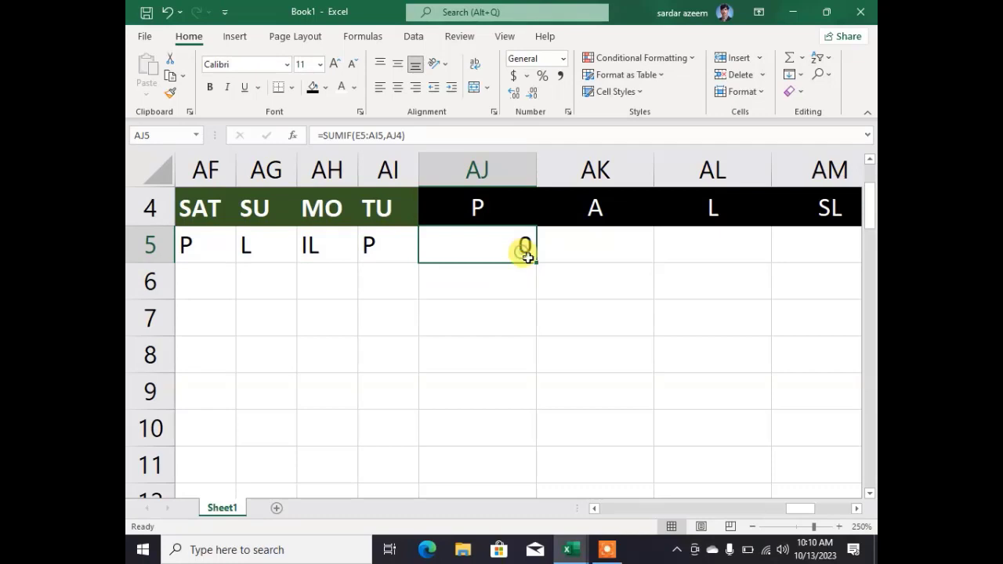
click(375, 135)
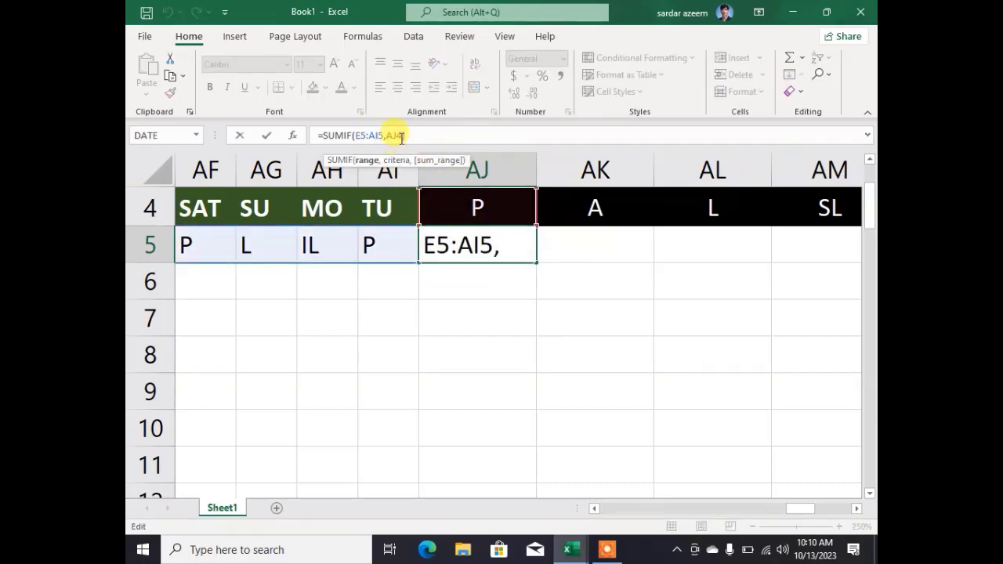
click(405, 136)
key(BackSpace)
key(BackSpace)
key(BackSpace)
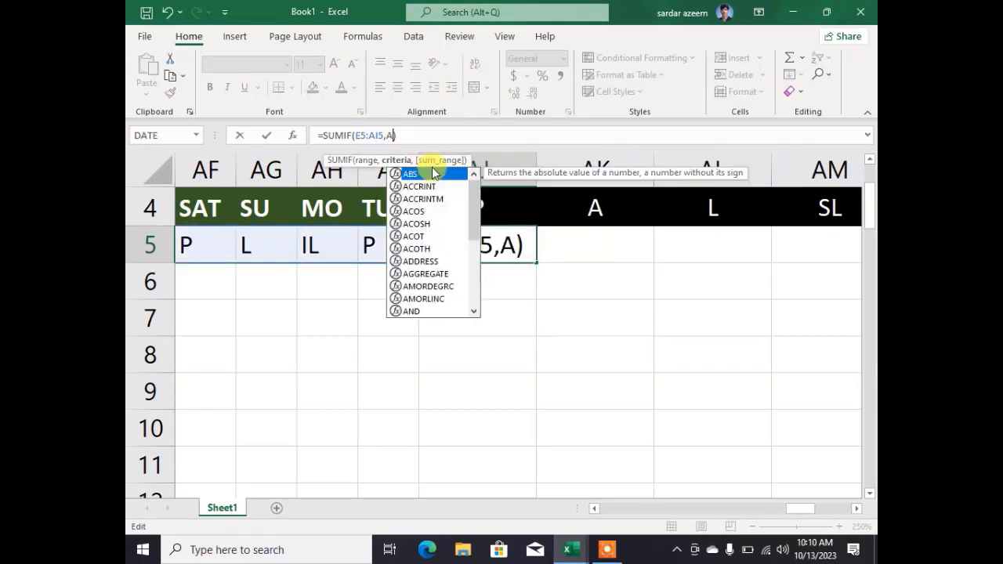
text("")
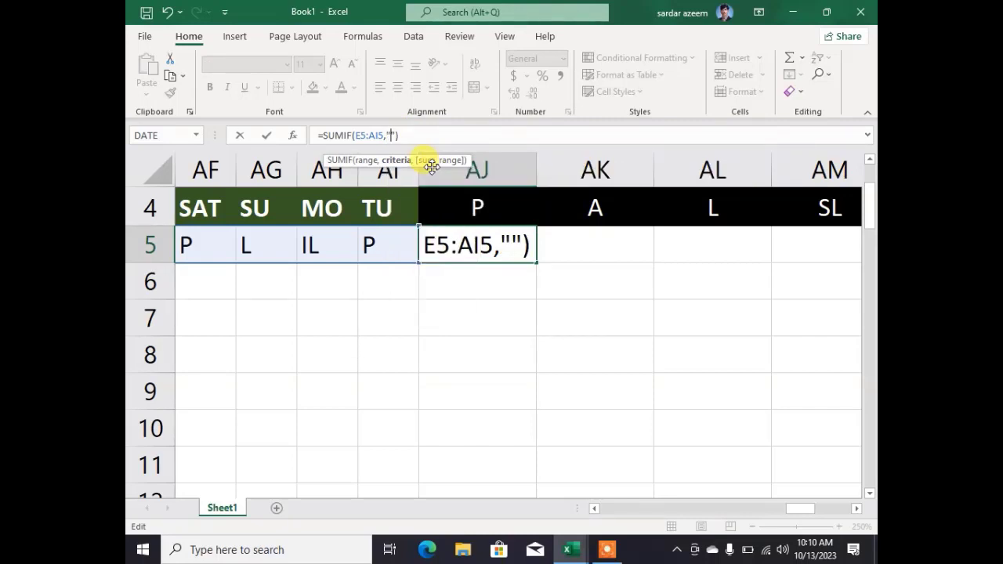
text(p)
key(BackSpace)
text(P)
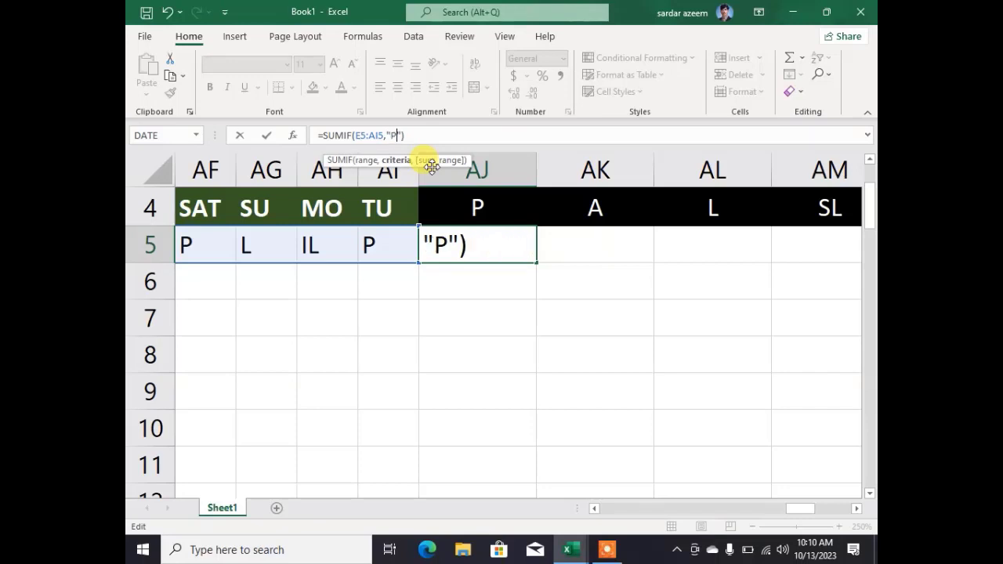
key(Return)
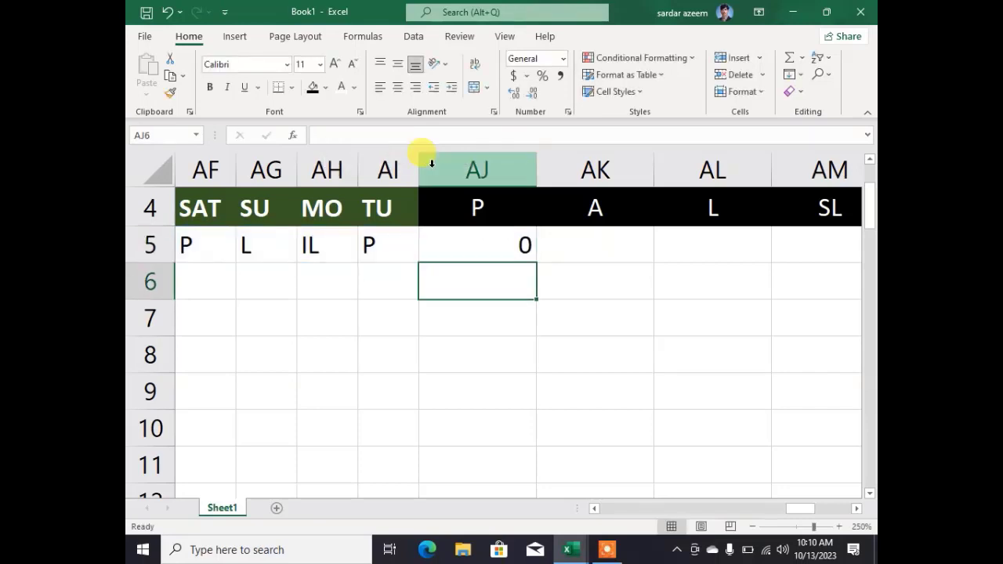
key(Down)
key(Up)
key(Up)
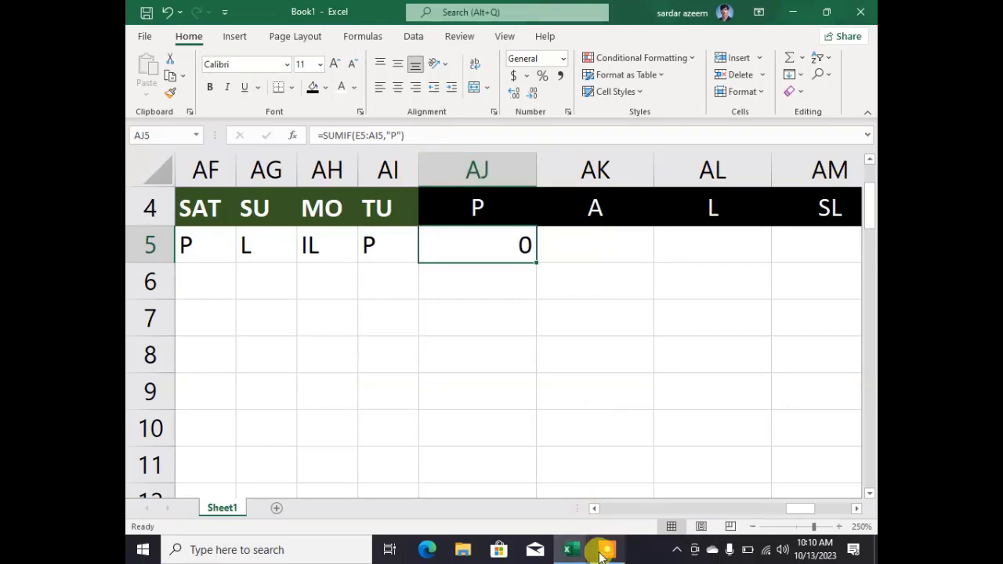
- Switch to the Attendance workbook and copy the formula in the first employee's Present cell AJ5 in the Summary section
mouse_move(593, 538)
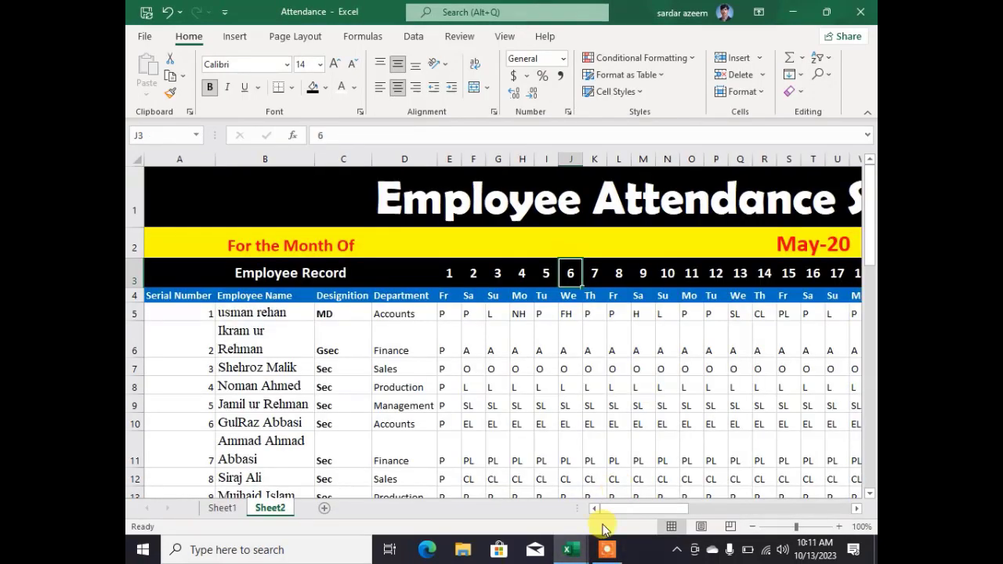
drag(627, 510, 757, 504)
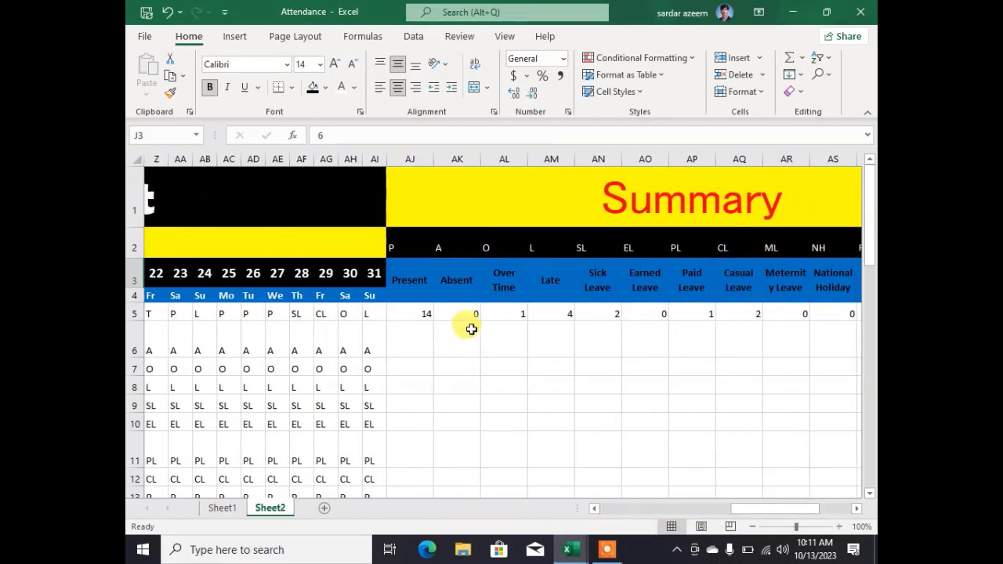
click(421, 310)
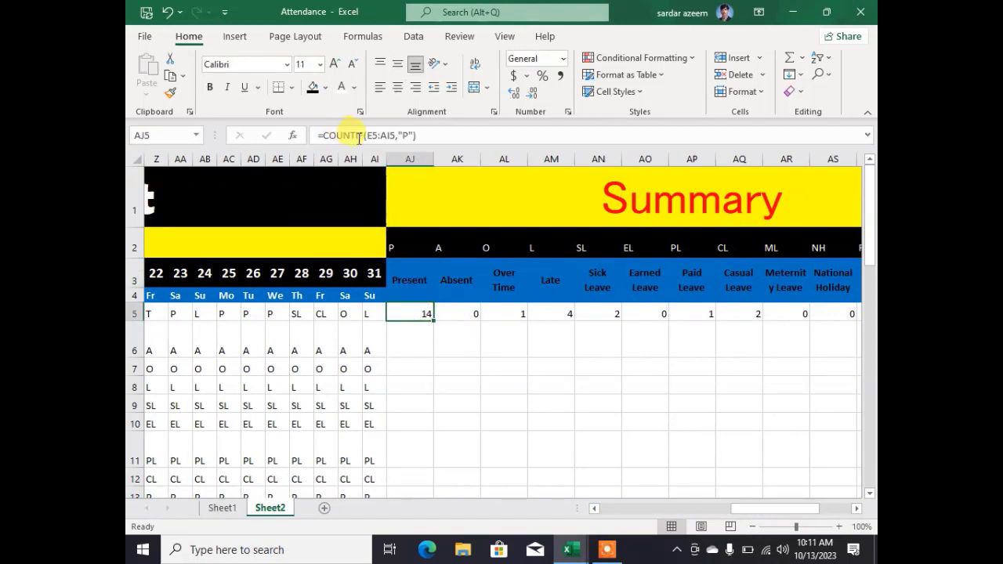
click(410, 138)
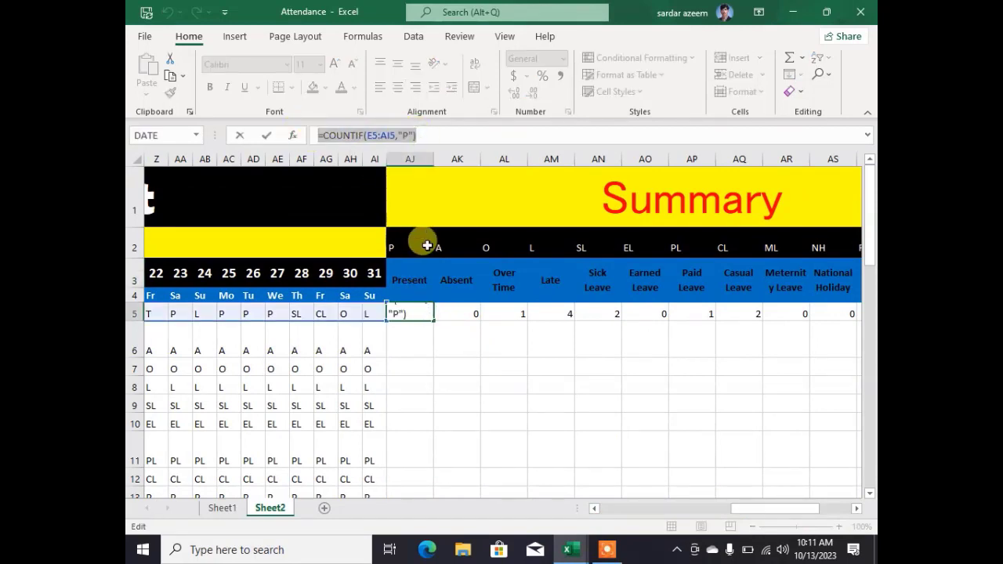
key(ctrl+c)
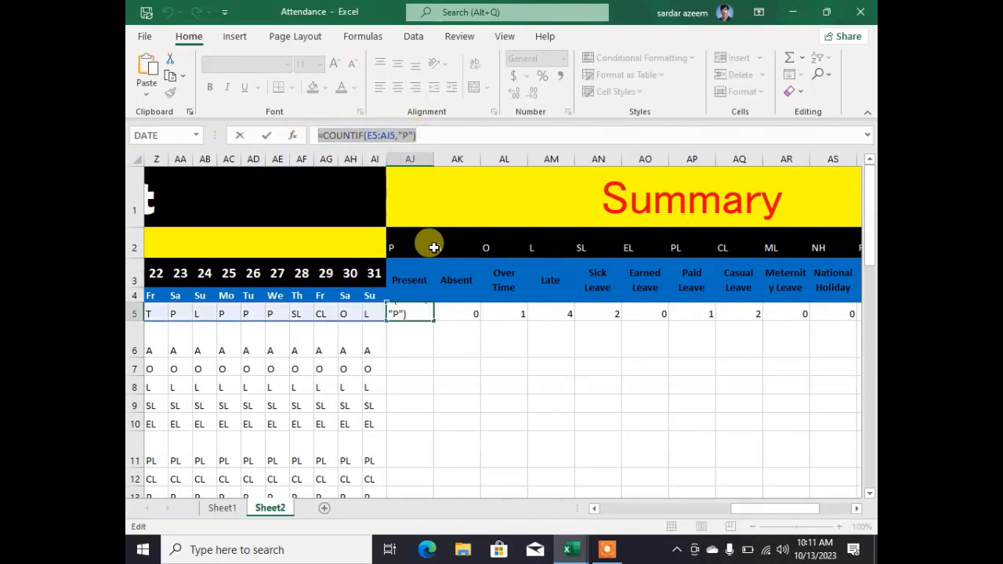
- Try to carry the copied COUNTIF formula over to cell AJ5 of the Book1 workbook
click(561, 549)
click(537, 511)
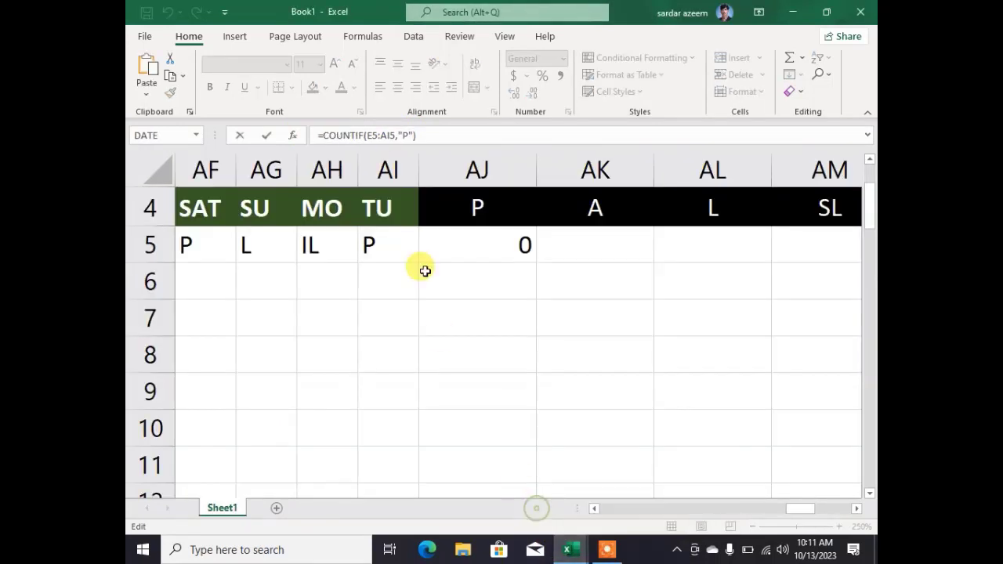
click(471, 245)
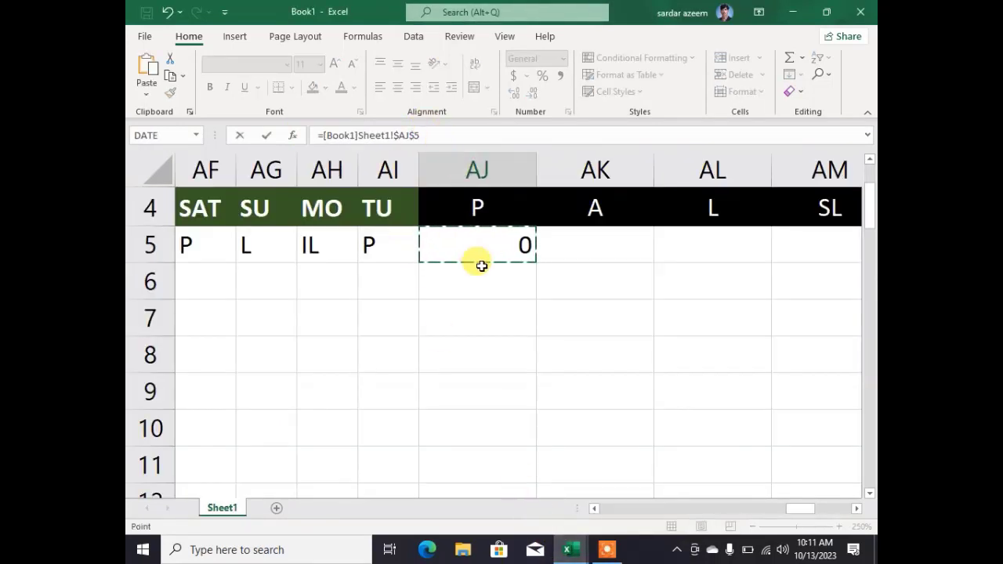
key(Return)
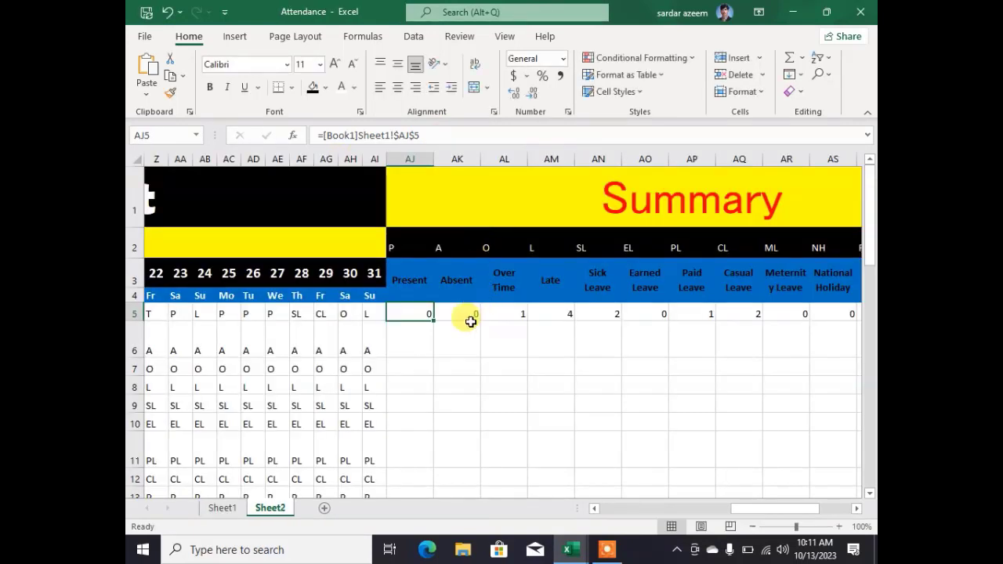
- Return to the Book1 workbook and start a COUNTIF formula in the first student's Present cell AJ5 with range E5:AI5
mouse_move(572, 544)
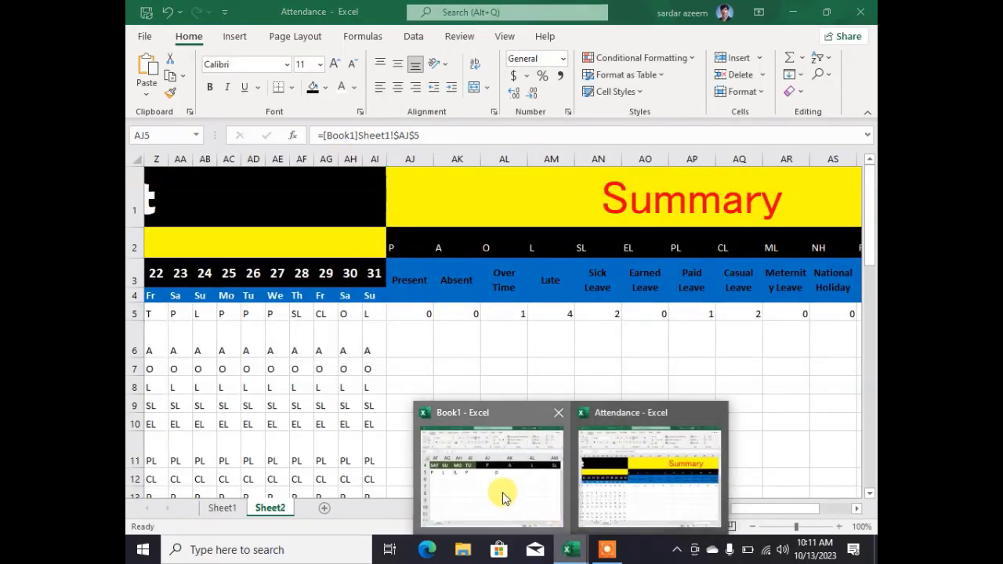
click(505, 493)
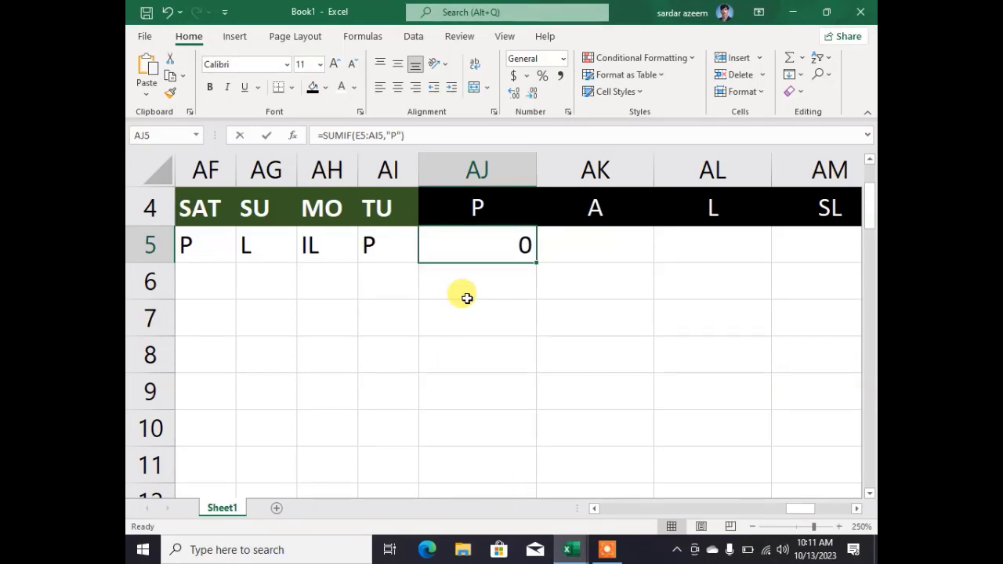
text(=COUNT)
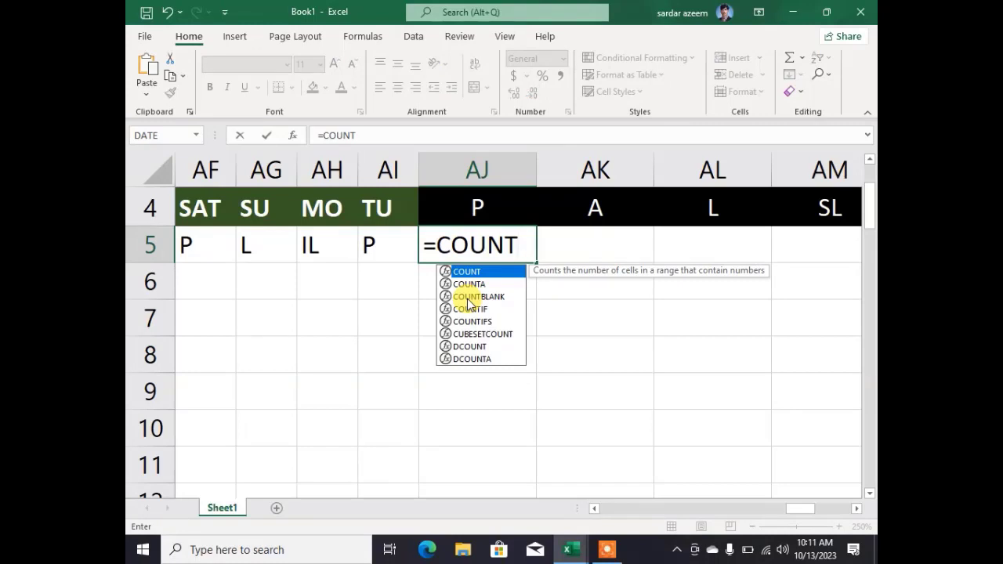
text(IF)
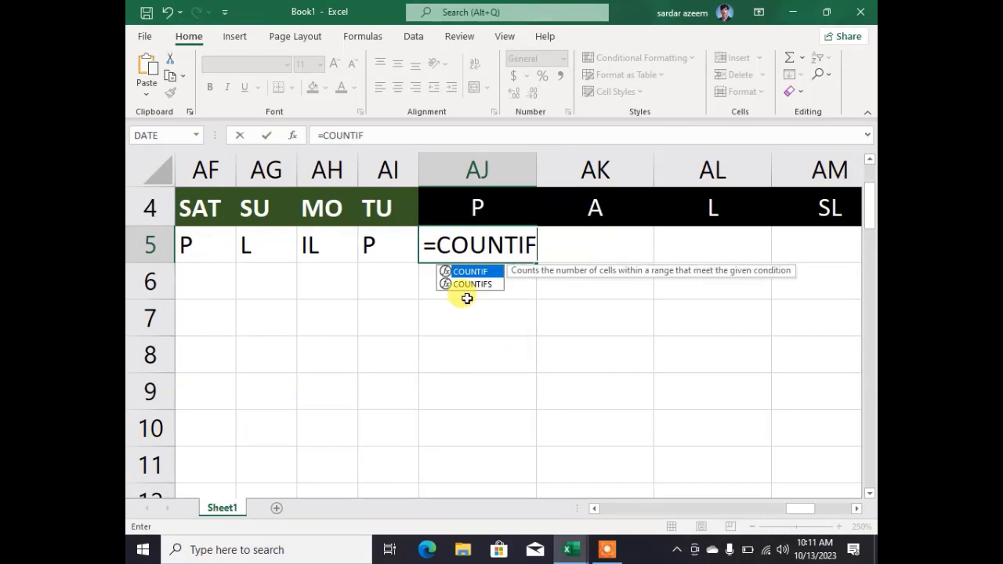
text(()
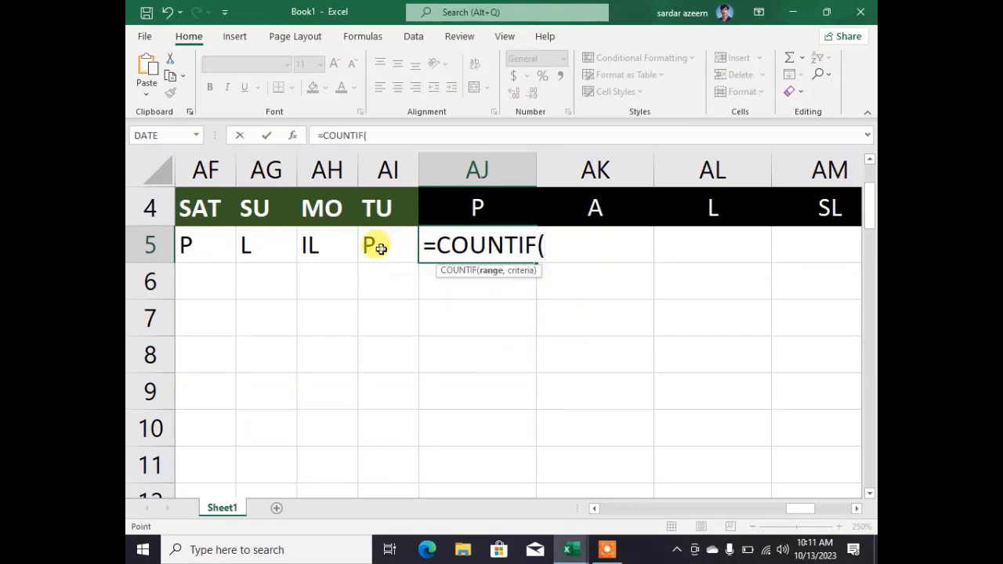
drag(378, 248, 431, 249)
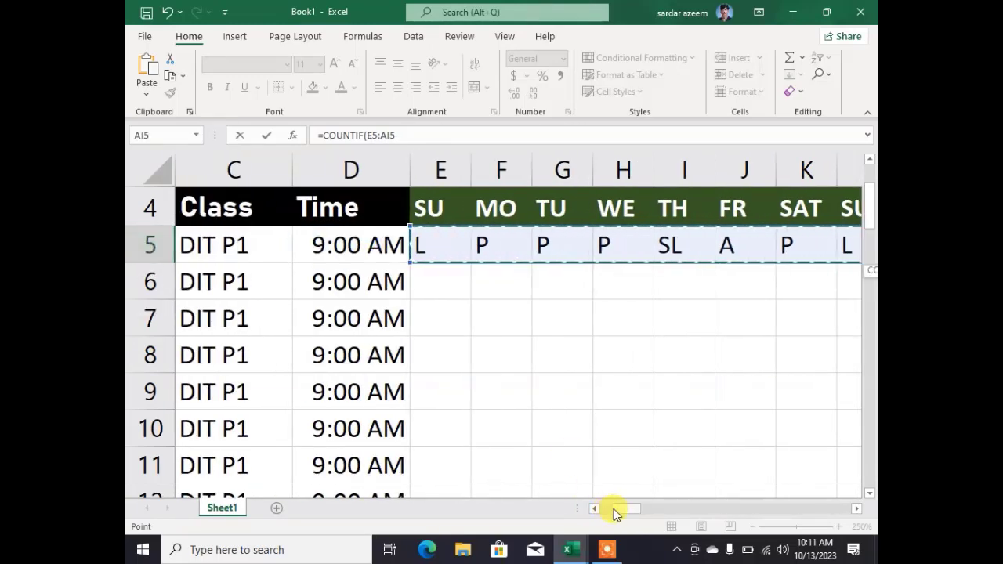
drag(616, 514, 808, 460)
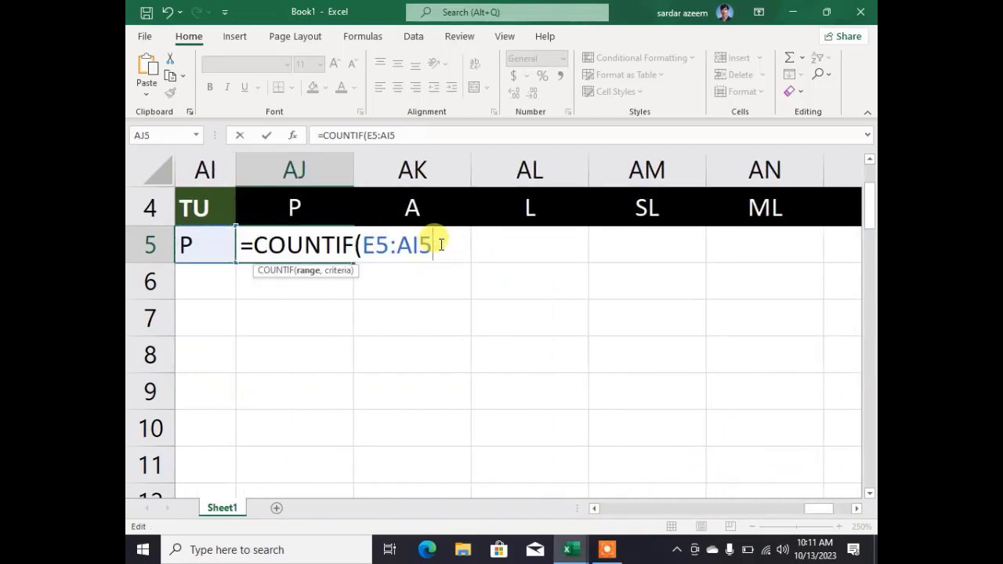
- Add the P heading cell AJ4 as the criterion and enter =COUNTIF(E5:AI5,AJ4) in AJ5
click(275, 200)
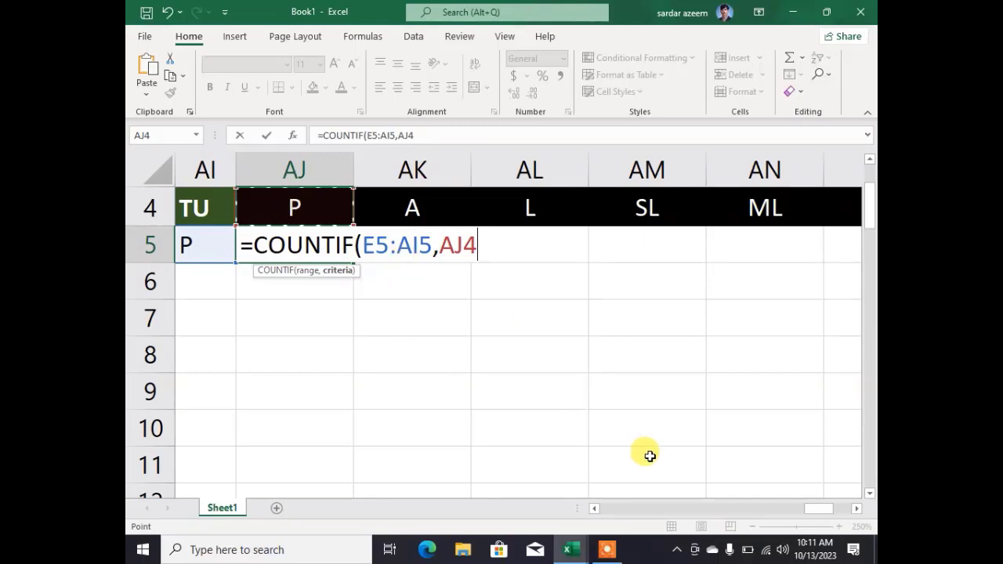
text())
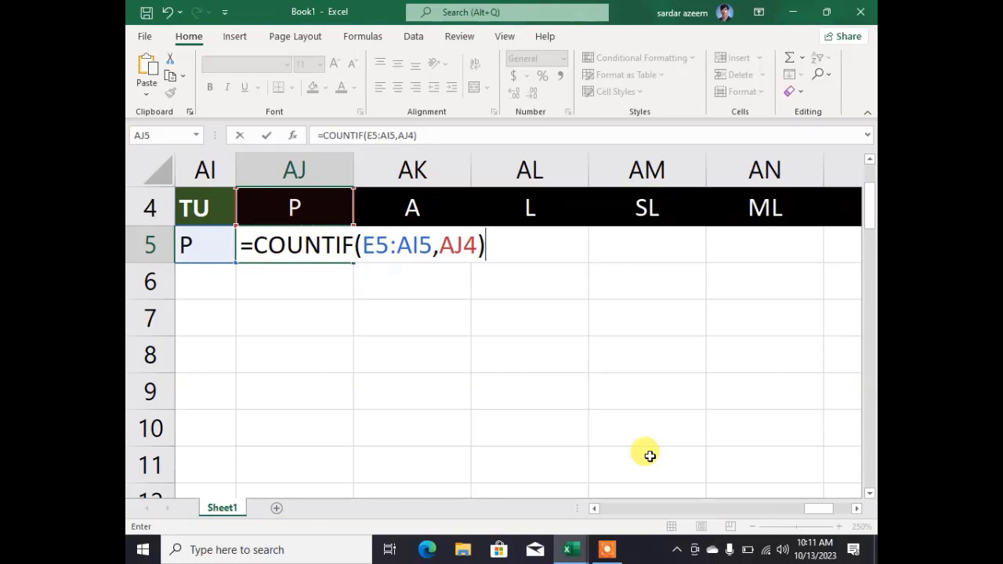
click(605, 549)
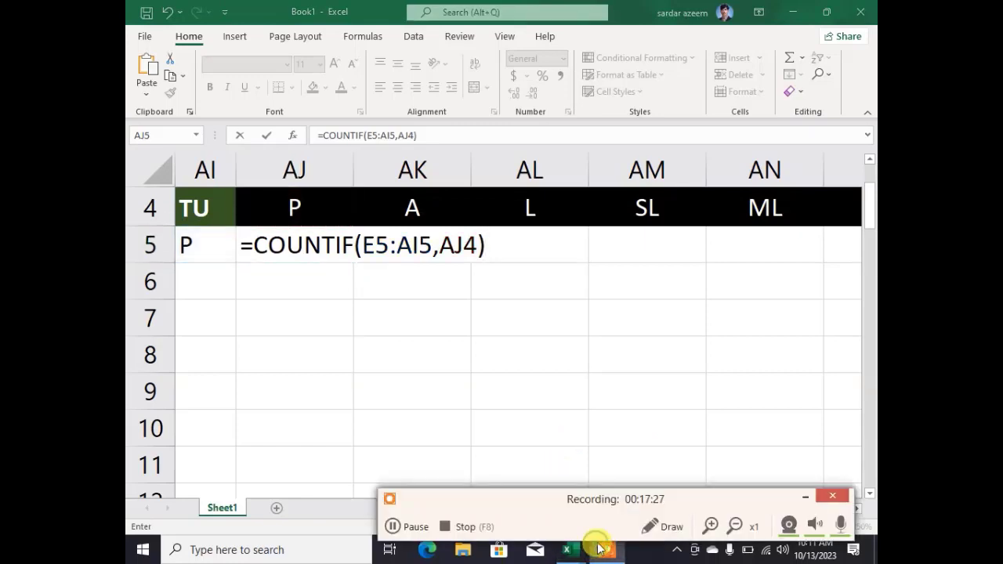
click(428, 533)
click(408, 525)
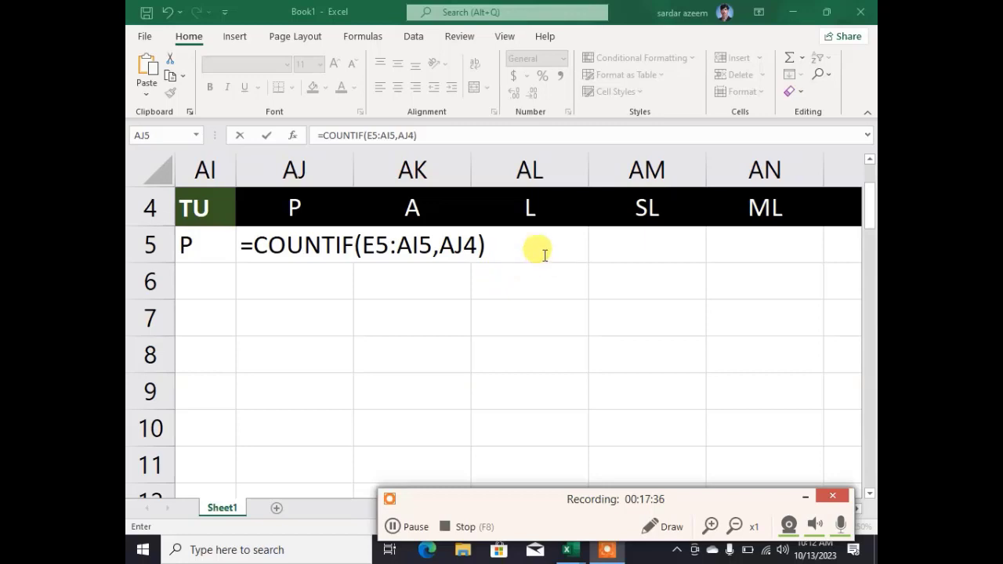
click(505, 245)
key(Return)
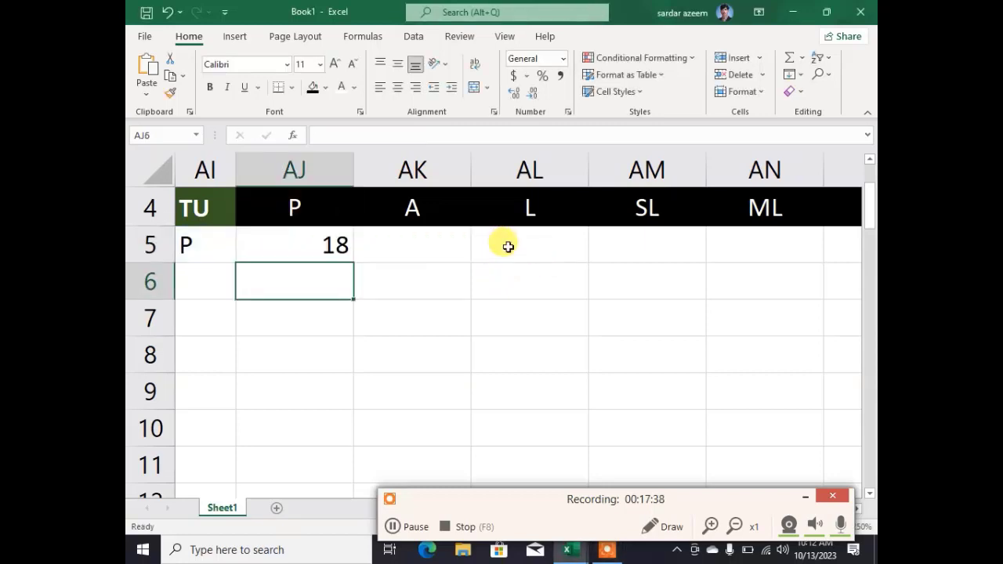
- Copy the text of the COUNTIF formula in the first student's Present cell AJ5
click(337, 246)
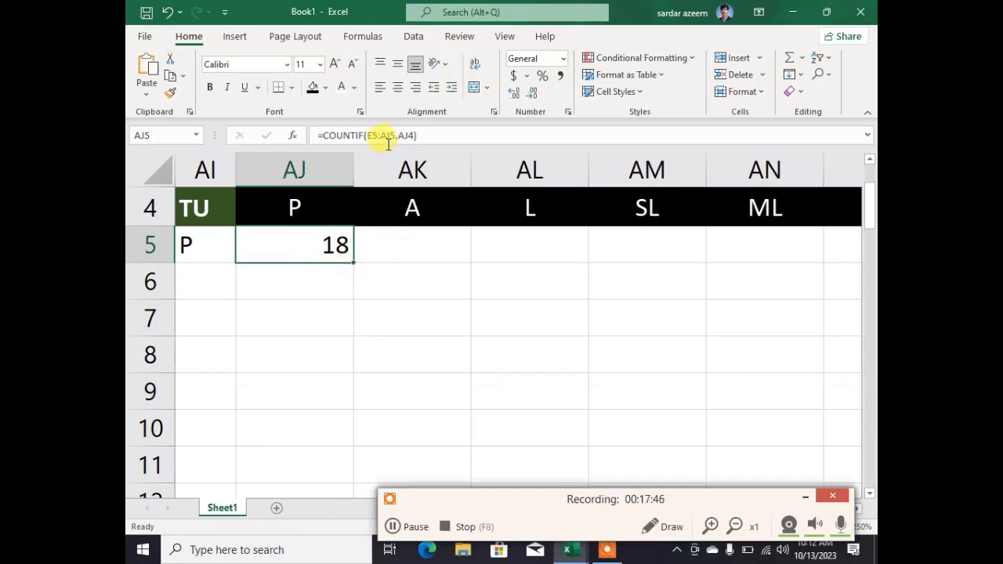
click(421, 135)
drag(319, 135, 310, 133)
key(ctrl+c)
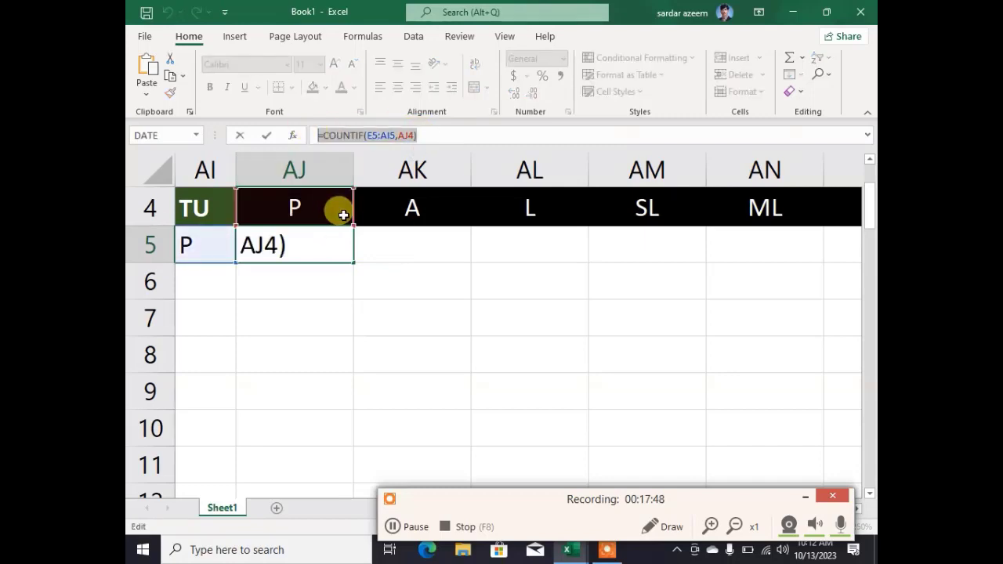
- Try to reuse the copied COUNTIF formula with the A heading cell AK4 as criterion, and undo the resulting entry in AJ5
text(=)
click(396, 235)
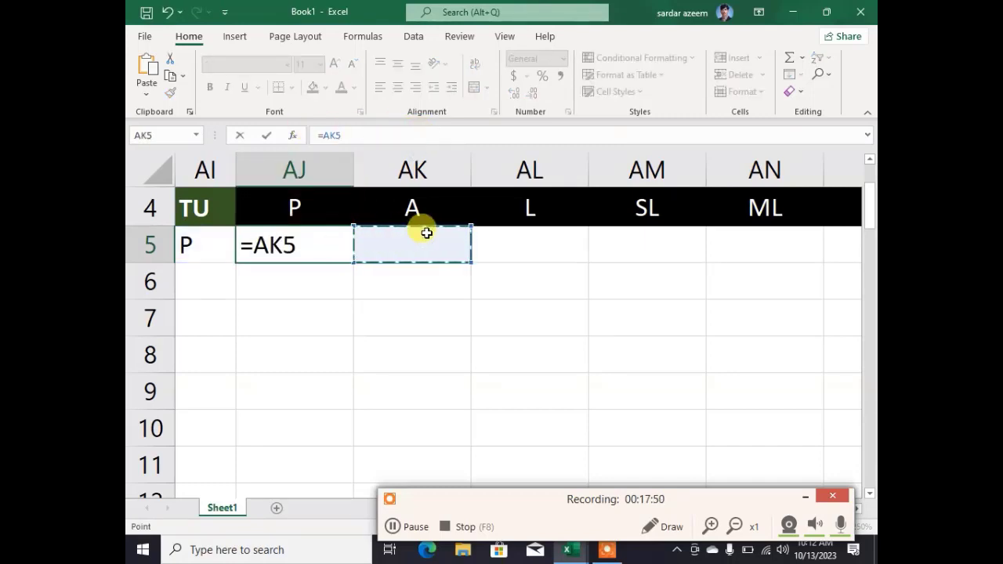
key(ctrl+v)
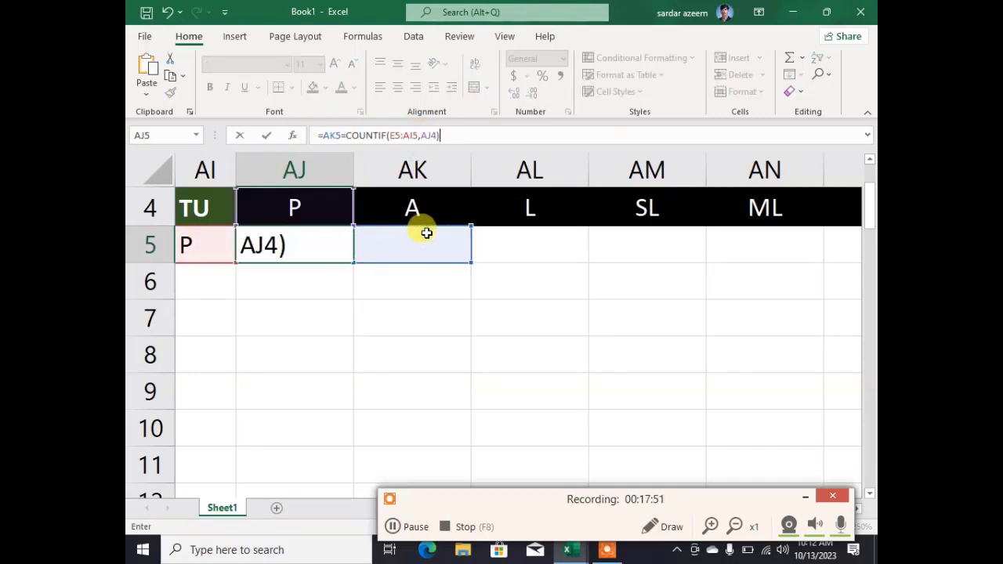
click(438, 136)
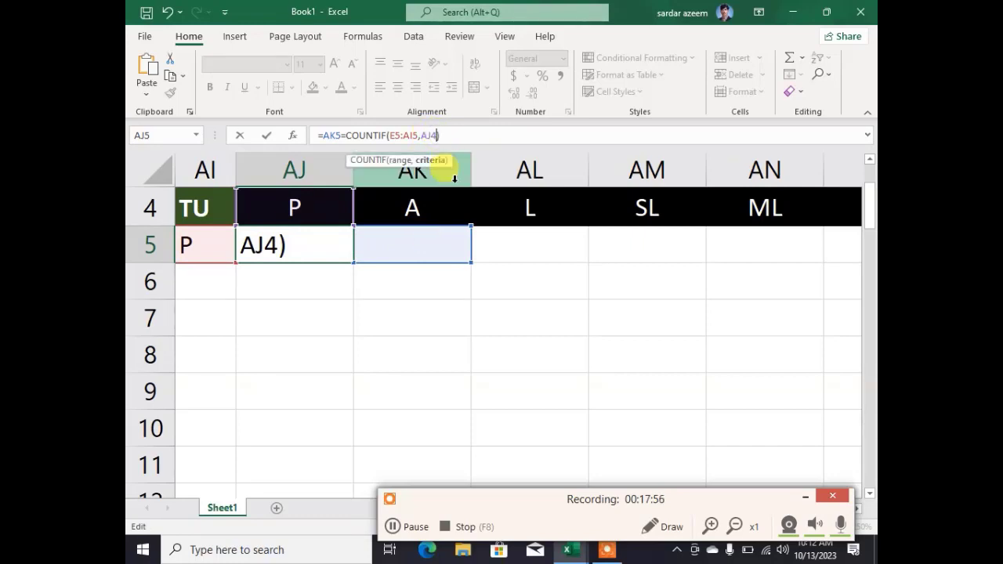
key(BackSpace)
key(BackSpace)
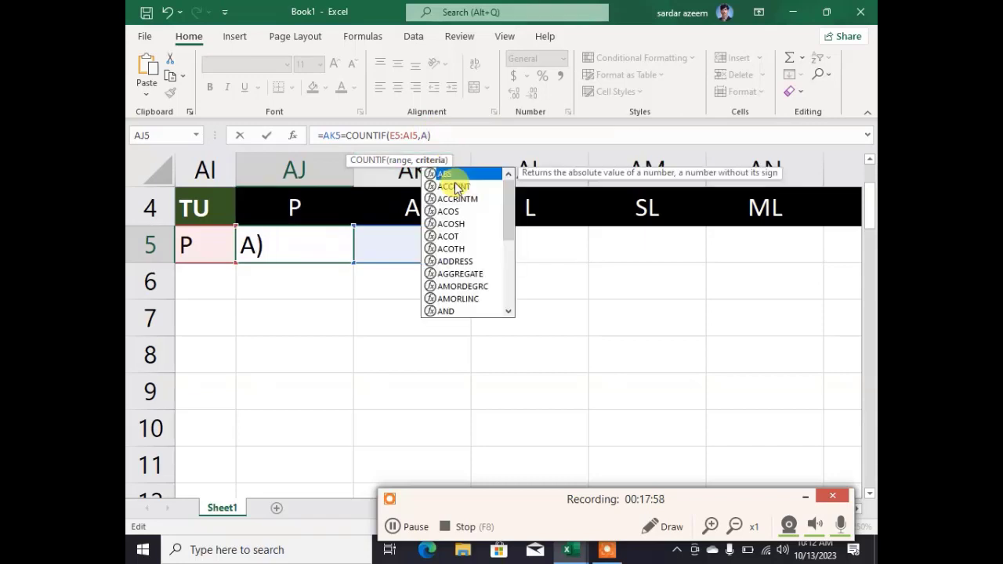
key(BackSpace)
click(408, 210)
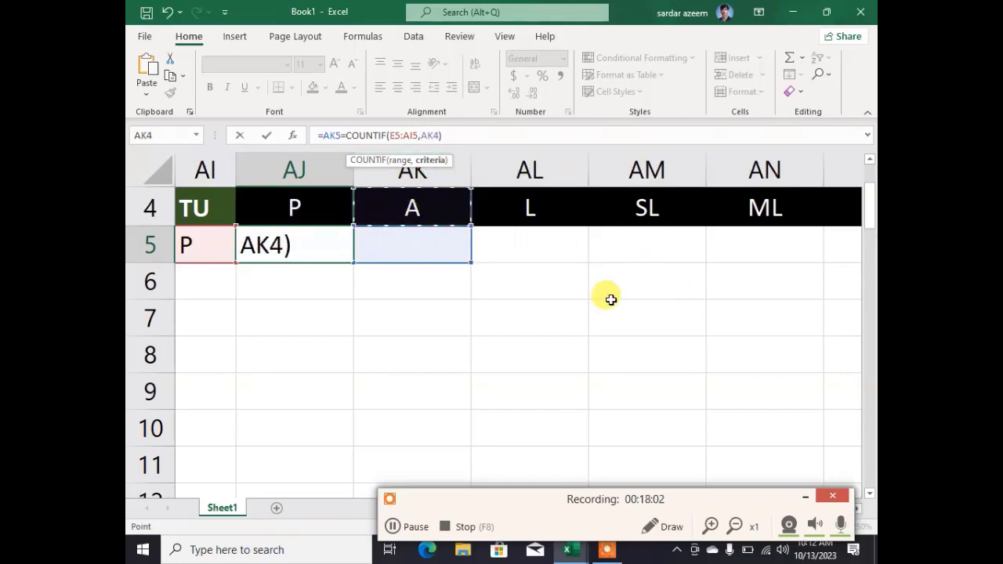
text())
key(Return)
click(314, 246)
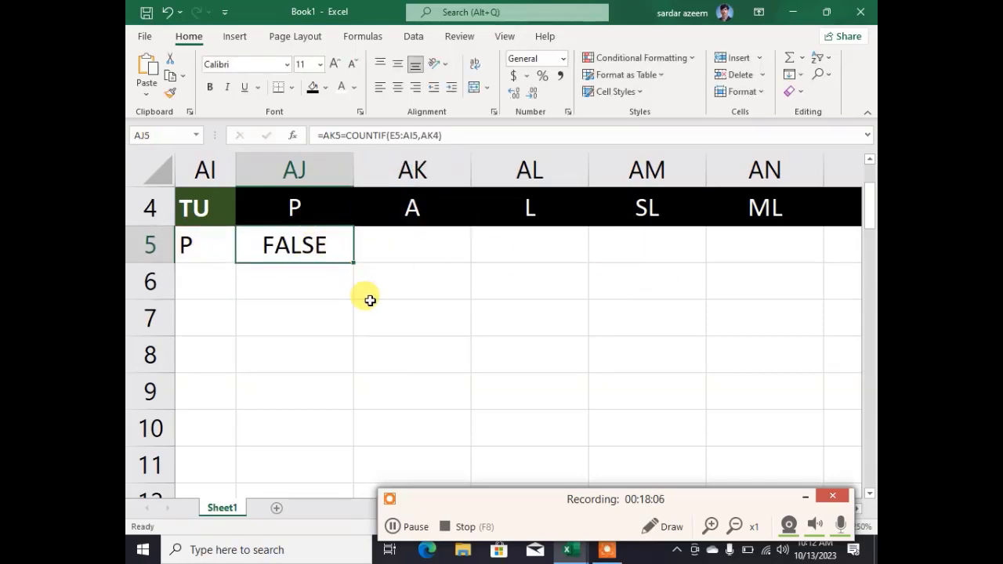
key(ctrl+z)
- Paste the copied formula into the first student's A total cell AK5 and change its criterion to get =COUNTIF(E5:AI5,AK4)
click(398, 248)
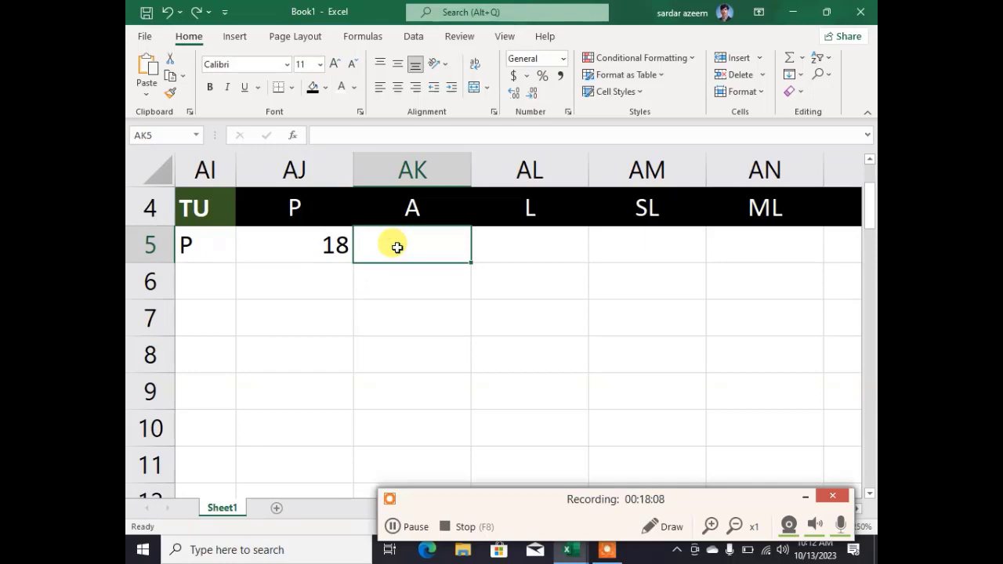
key(ctrl+v)
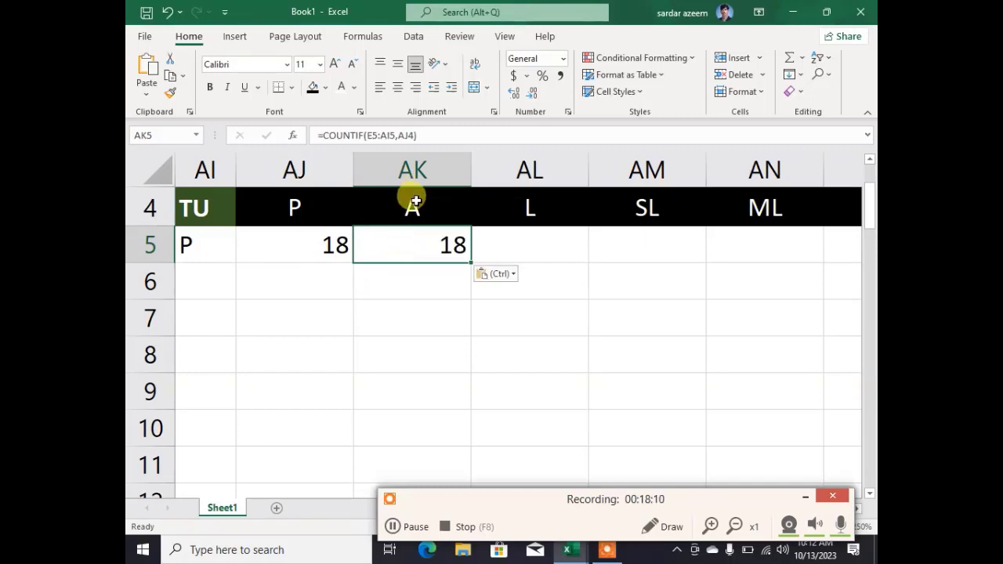
click(413, 139)
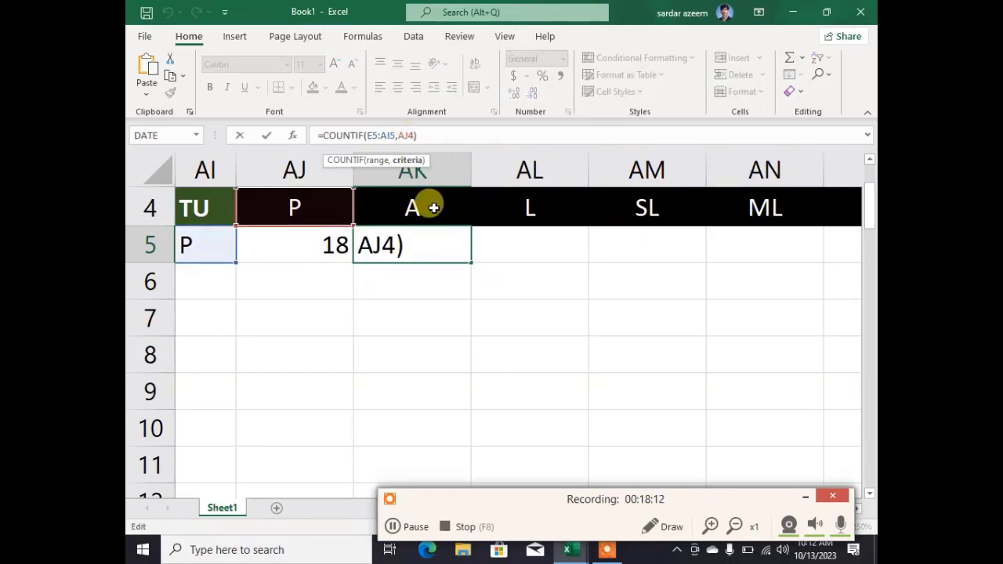
key(BackSpace)
key(BackSpace)
key(BackSpace)
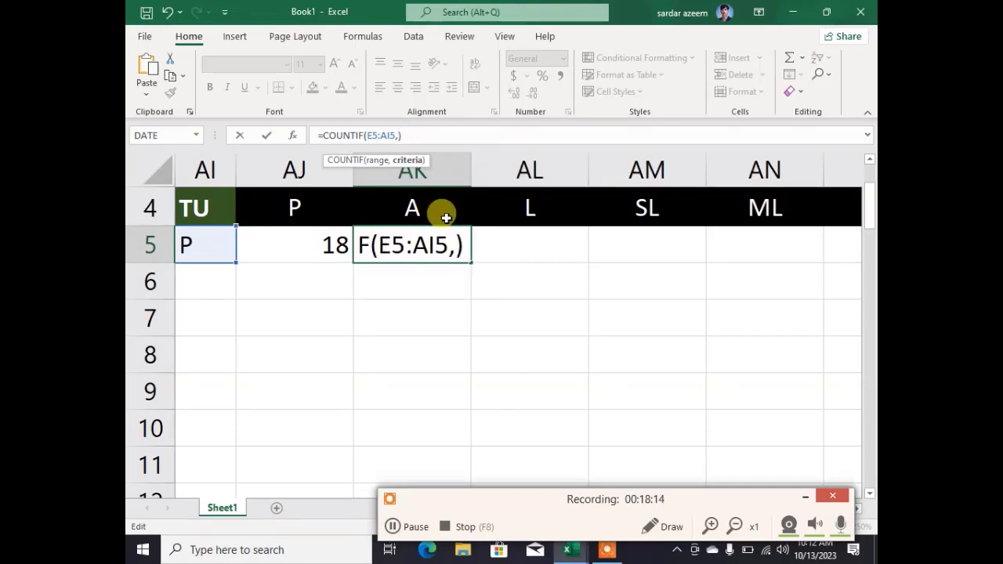
click(411, 208)
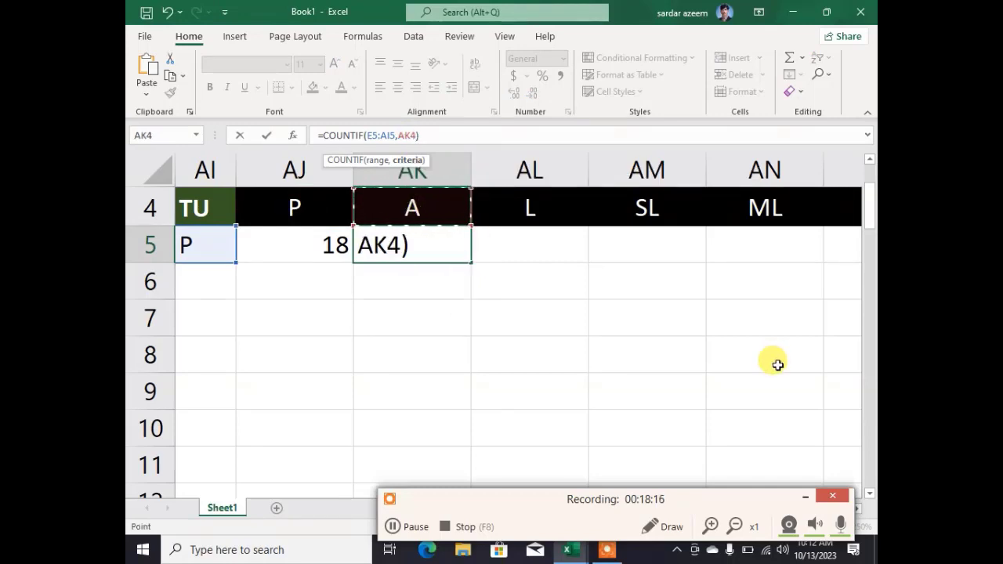
key(Return)
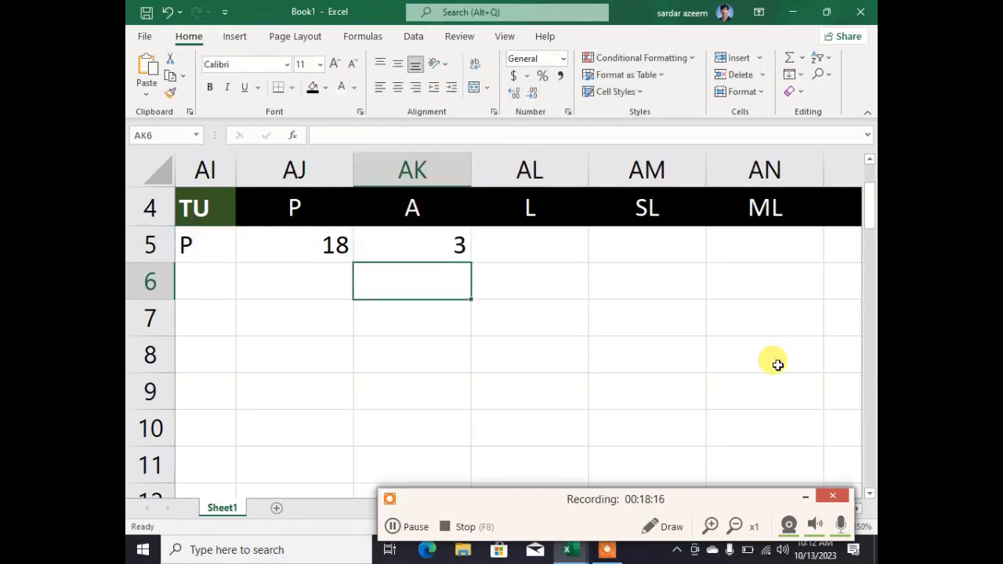
- Paste the copied formula into the L total cell AL5 and change its criterion to the L heading cell AL4
click(529, 245)
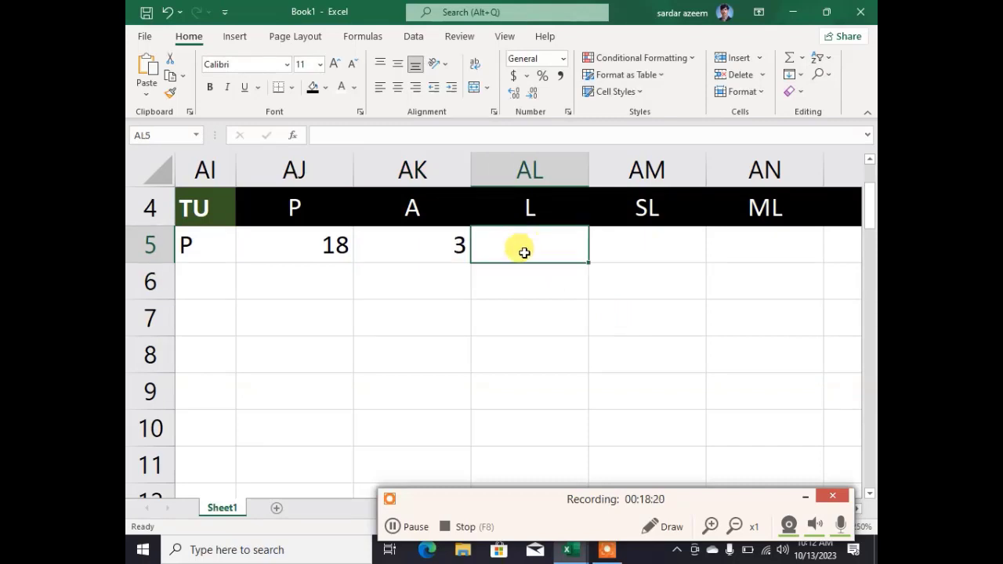
text(=COUNTIF(E5:AI5,AJ4))
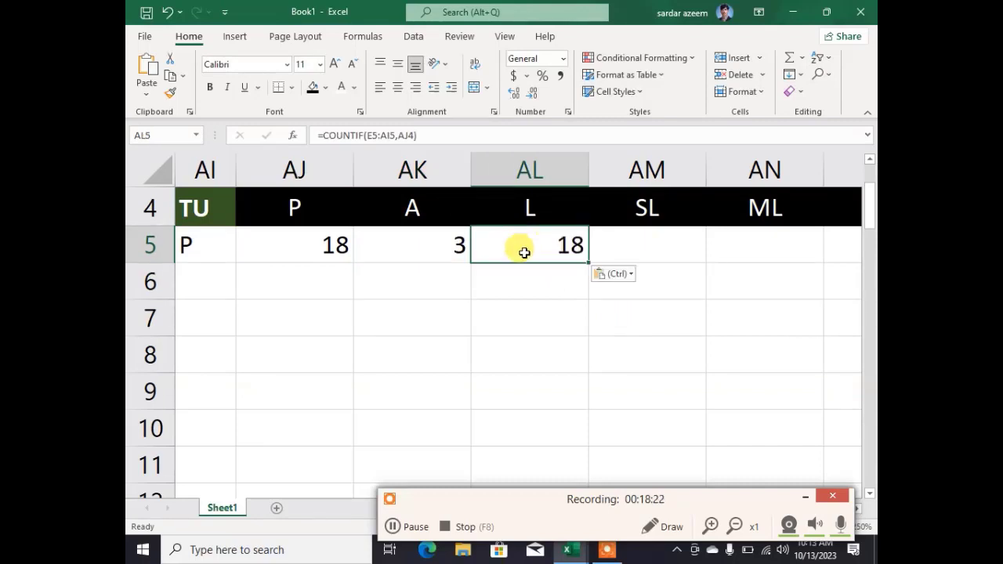
click(414, 135)
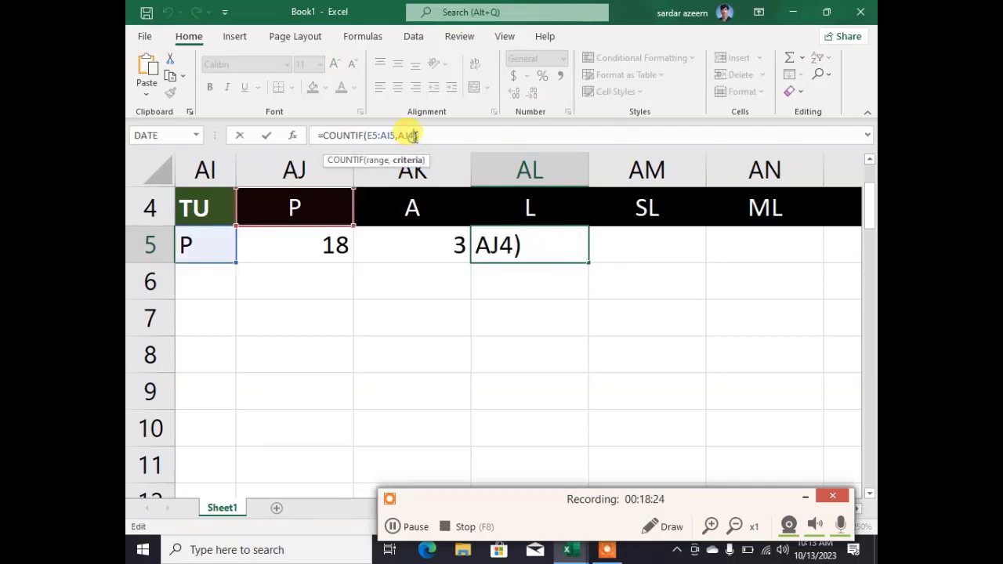
key(BackSpace)
key(BackSpace)
key(BackSpace)
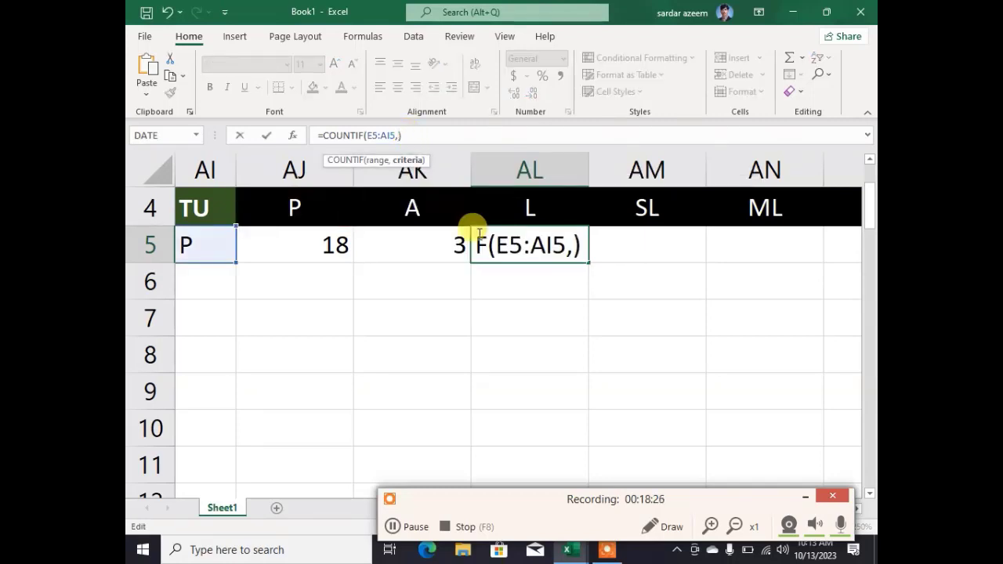
click(521, 199)
key(Return)
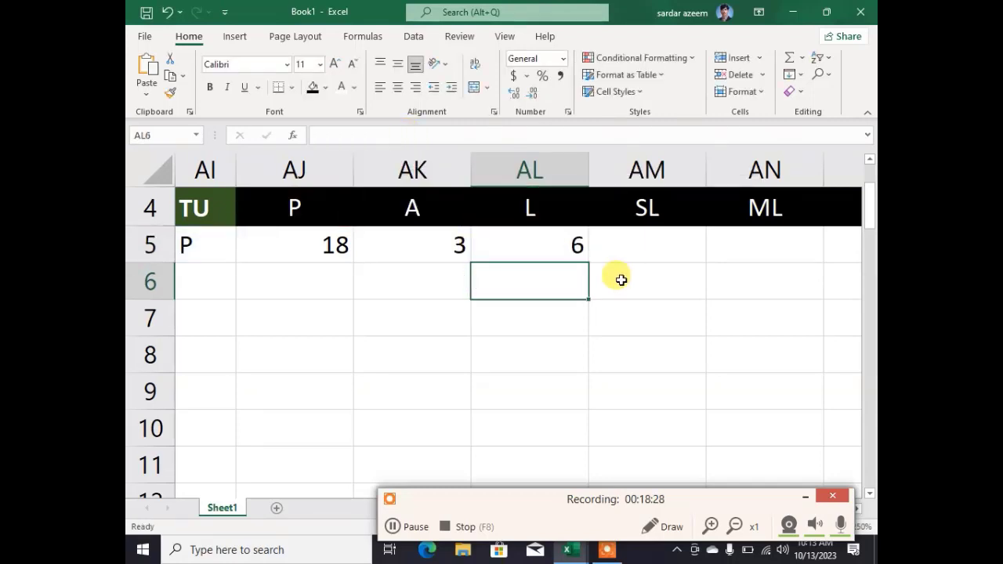
- Paste the copied formula into the SL total cell AM5 and change its criterion to the SL heading cell AM4
click(624, 240)
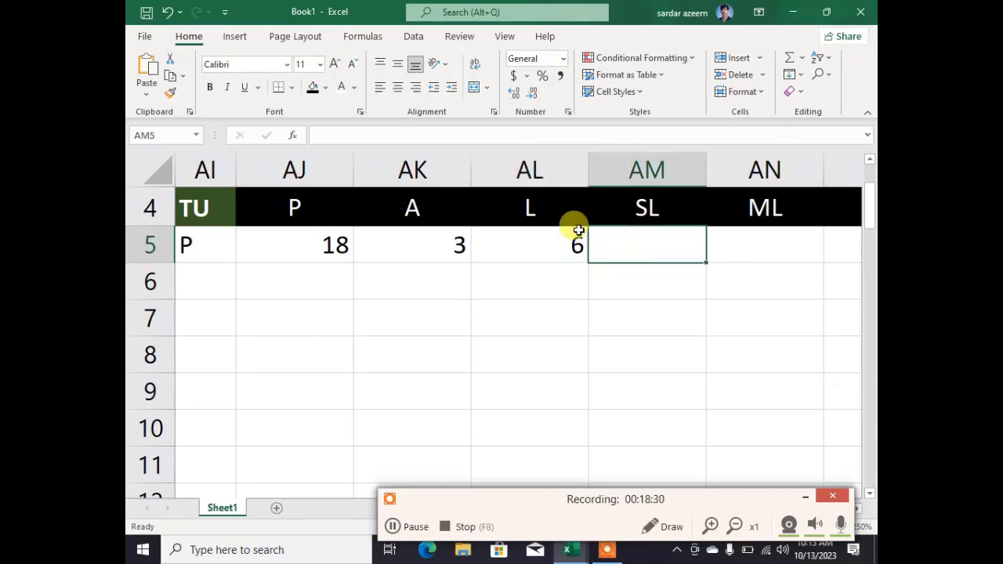
text(=COUNTIF(E5:AI5,AJ4))
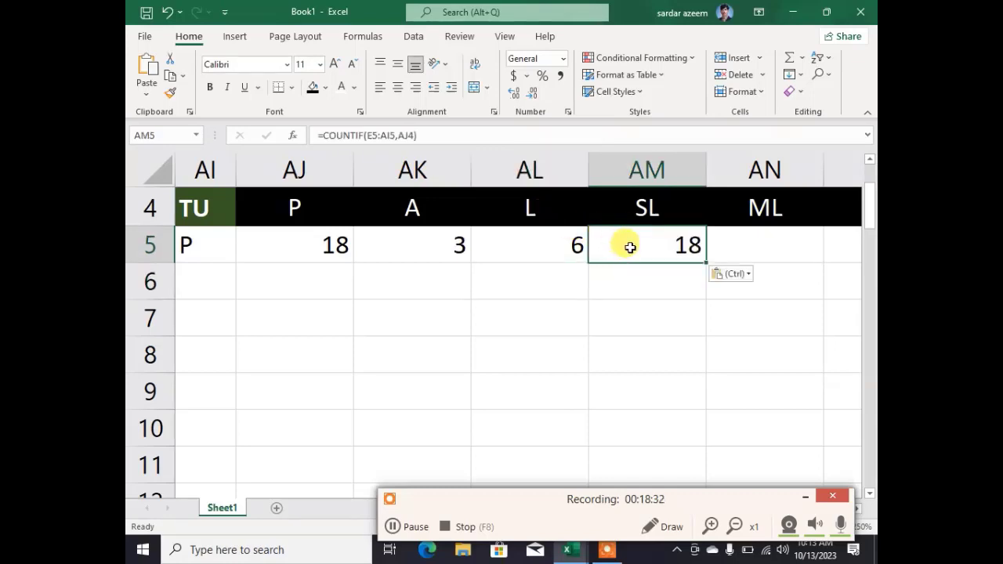
click(414, 130)
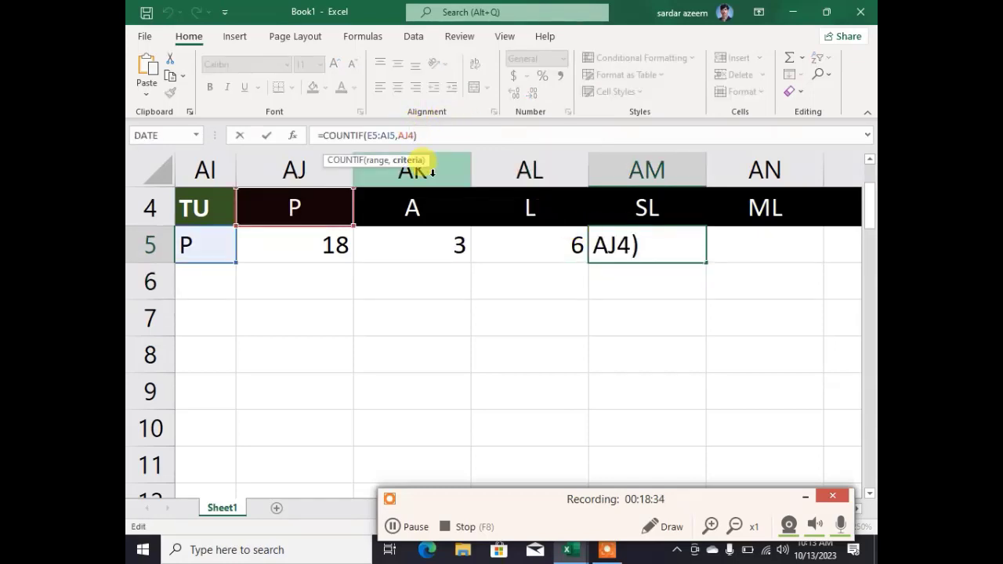
key(BackSpace)
key(BackSpace)
key(BackSpace)
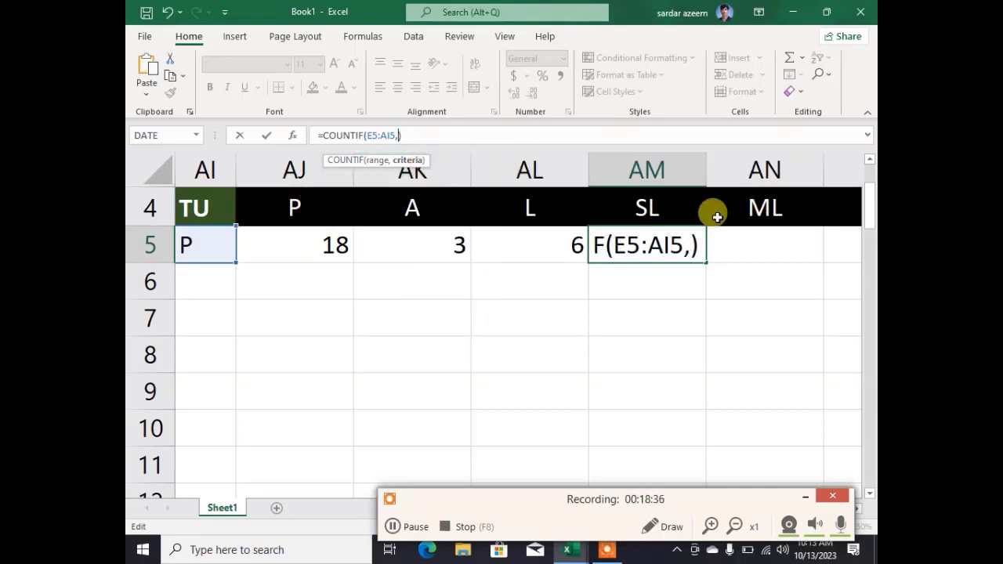
click(660, 209)
key(Return)
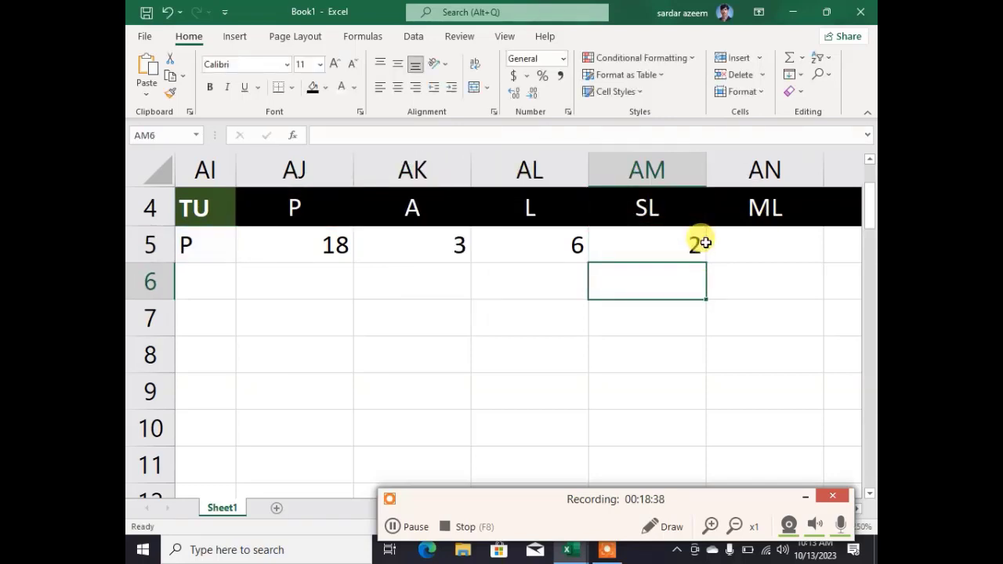
- Paste the copied formula into the ML total cell AN5 and change its criterion to the ML heading cell AN4
click(768, 196)
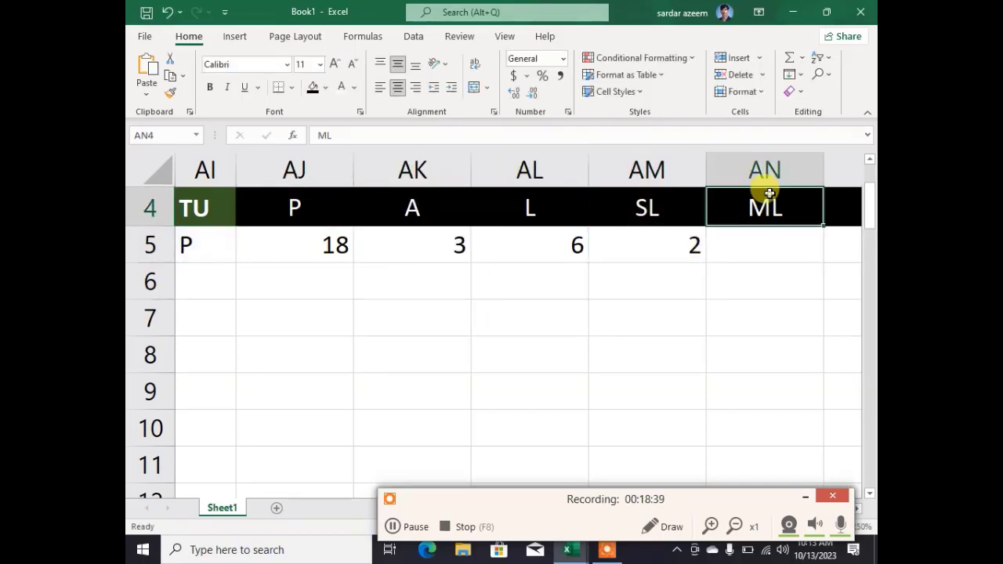
click(761, 249)
text(=COUNTIF(E5:AI5,AJ4))
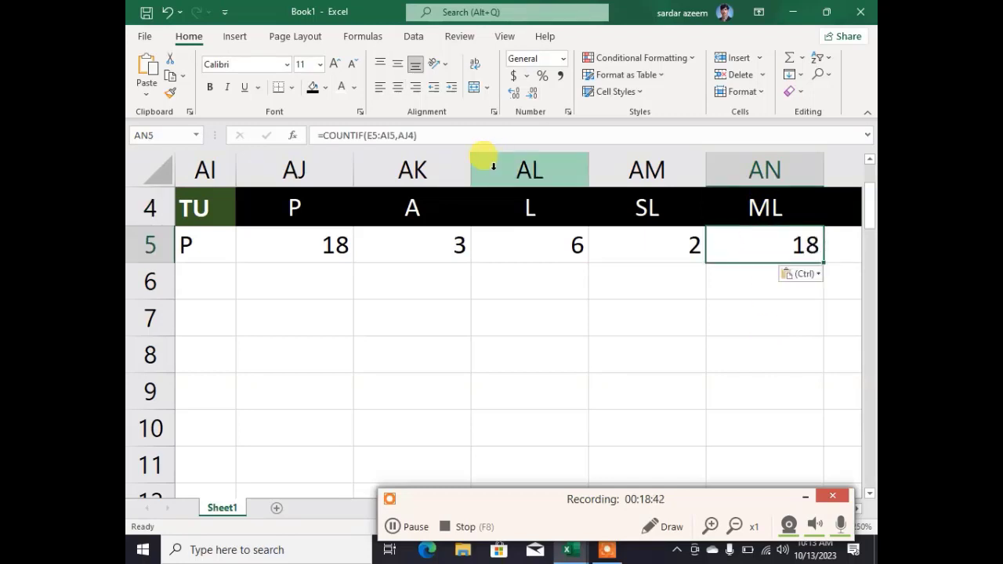
click(413, 136)
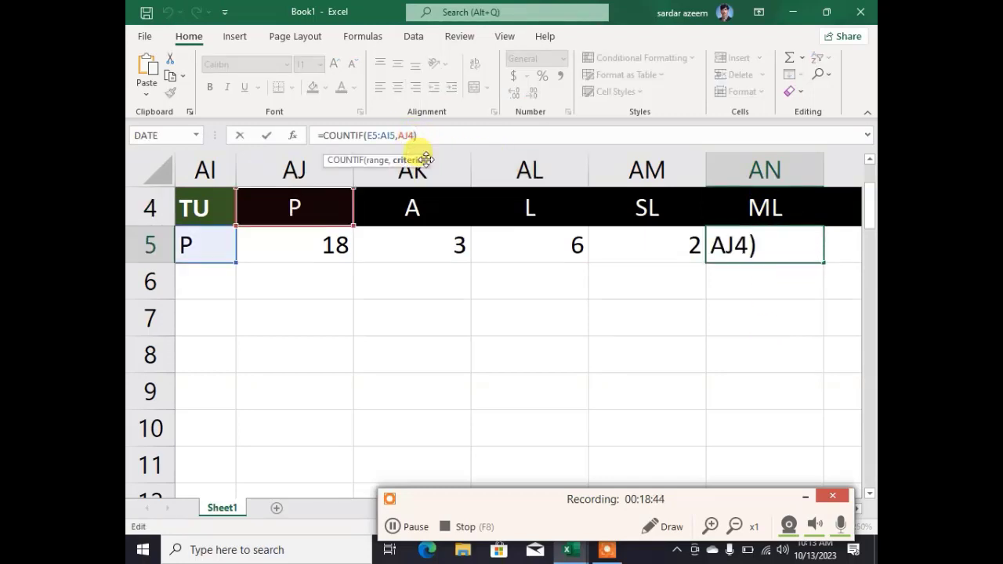
key(BackSpace)
key(BackSpace)
key(BackSpace)
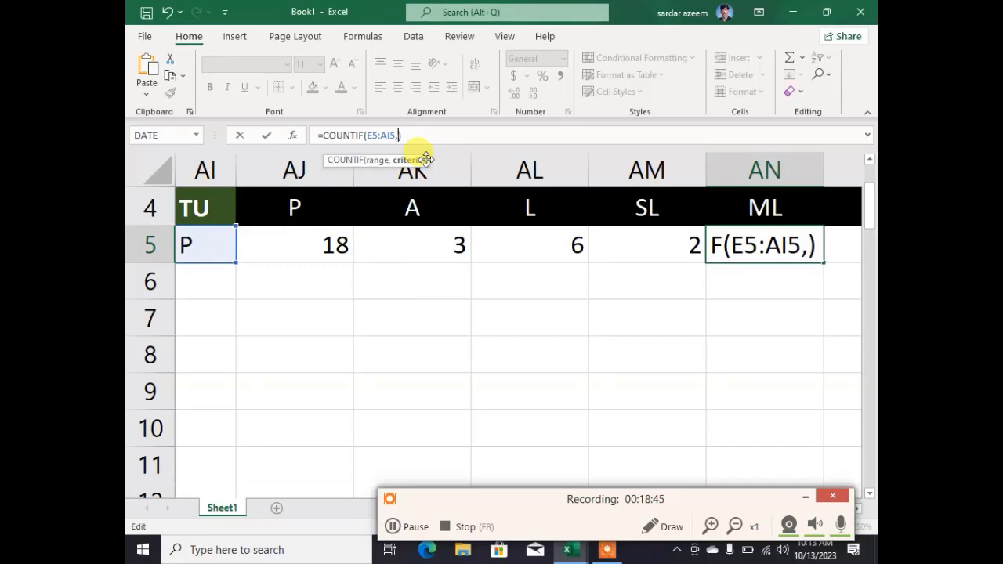
click(715, 207)
key(Return)
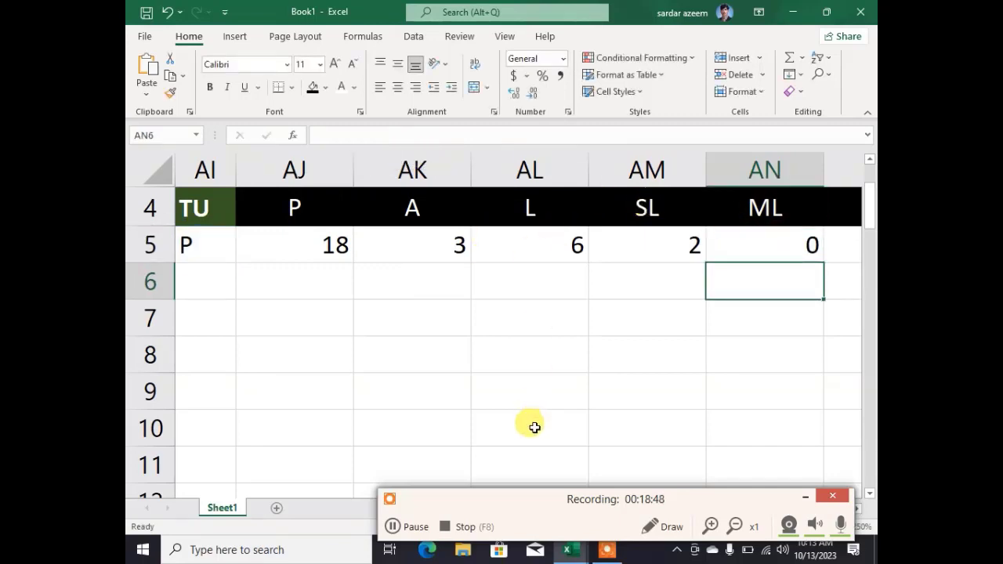
- Paste the copied formula into the NH total cell AO5 and change its criterion to get =COUNTIF(E5:AI5,AO4)
click(801, 497)
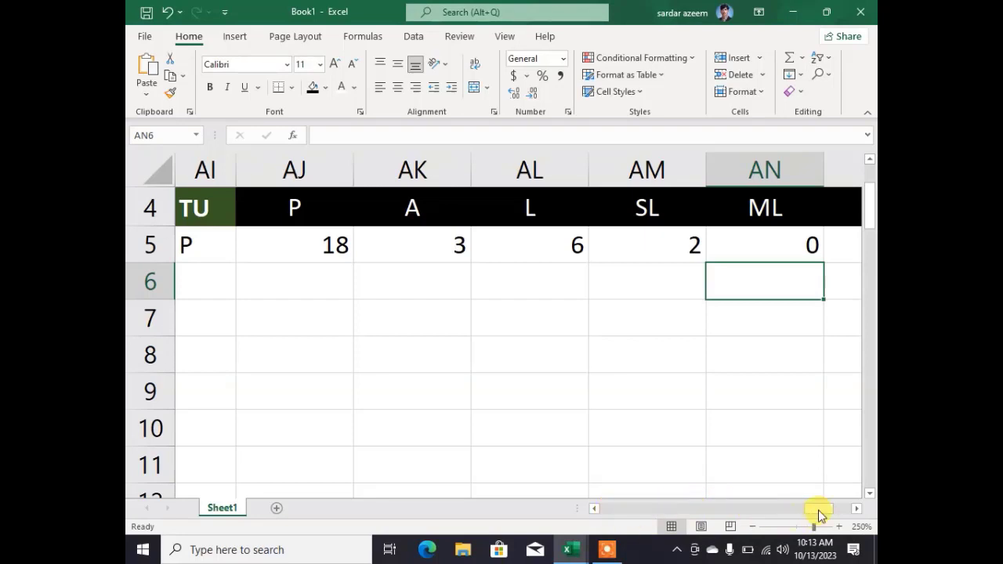
scroll(854, 510, right, 3)
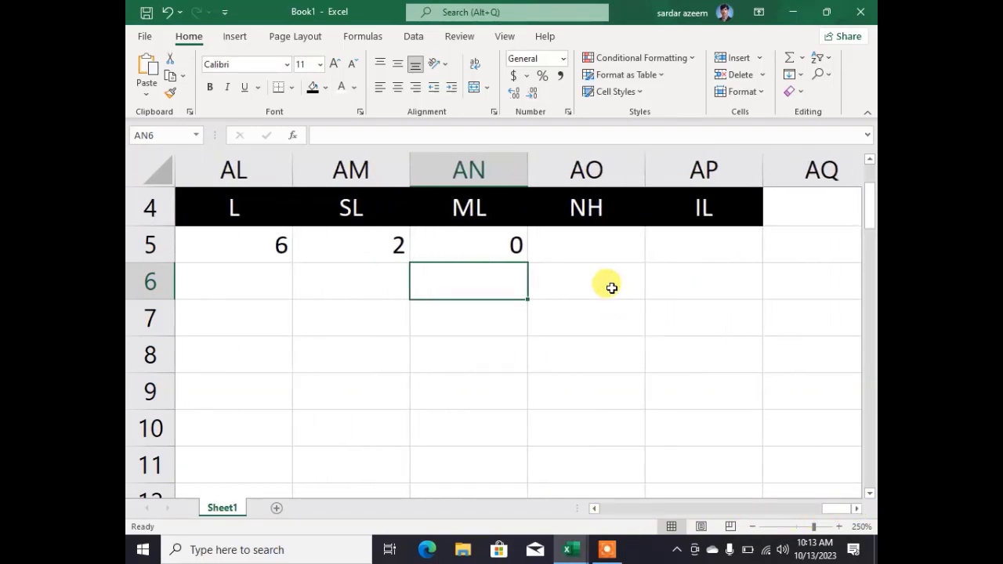
click(588, 237)
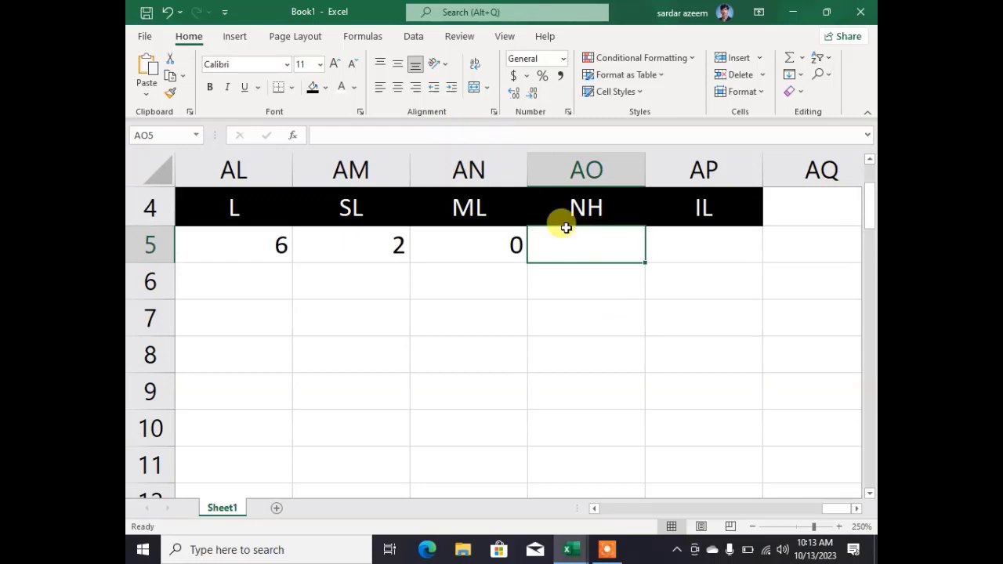
key(ctrl+v)
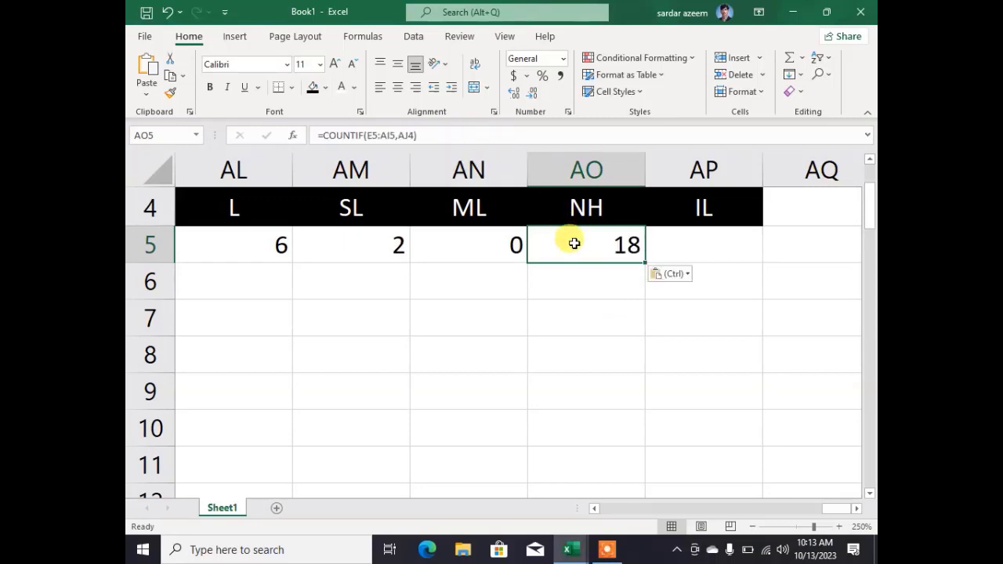
click(412, 135)
key(BackSpace)
key(BackSpace)
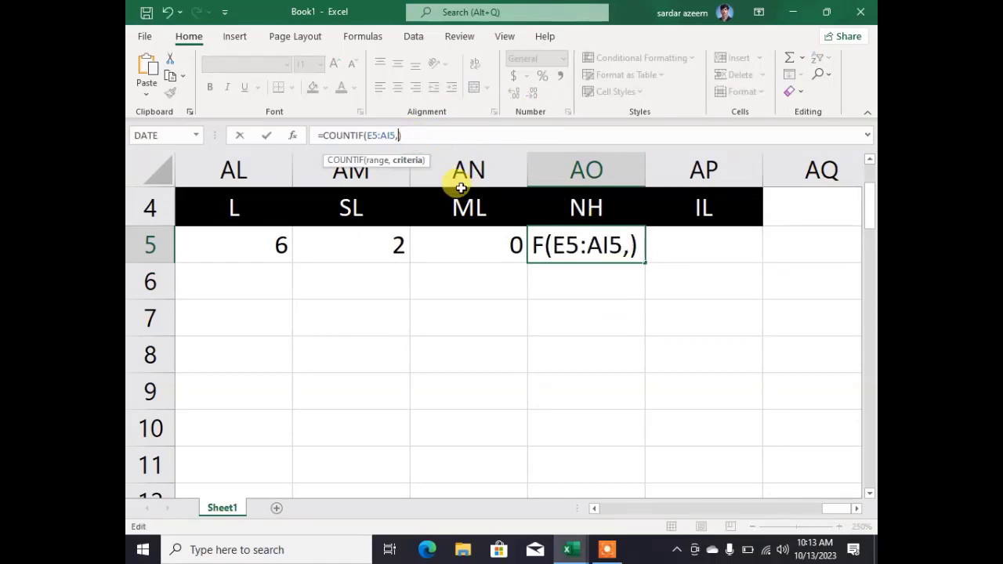
click(600, 205)
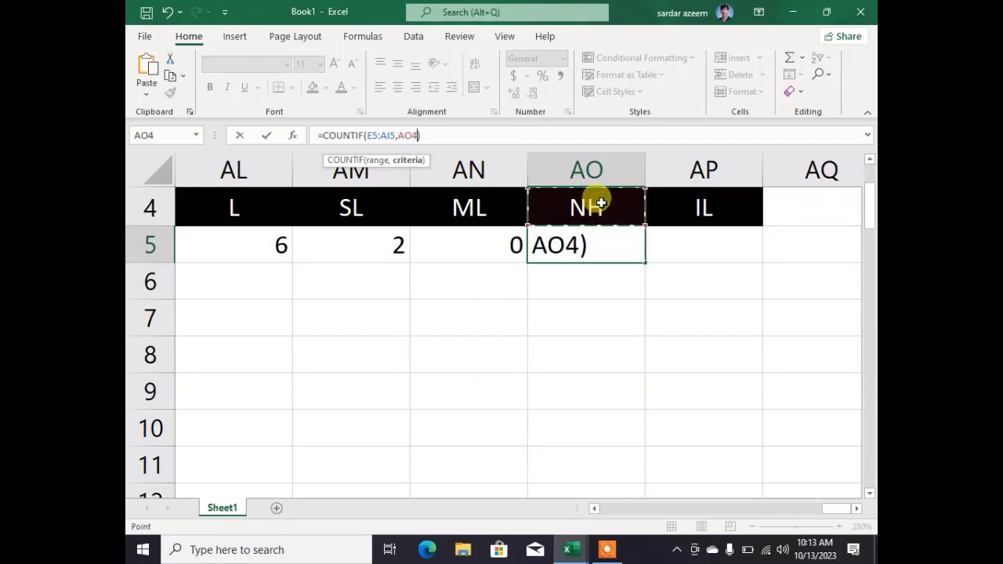
key(Return)
click(628, 248)
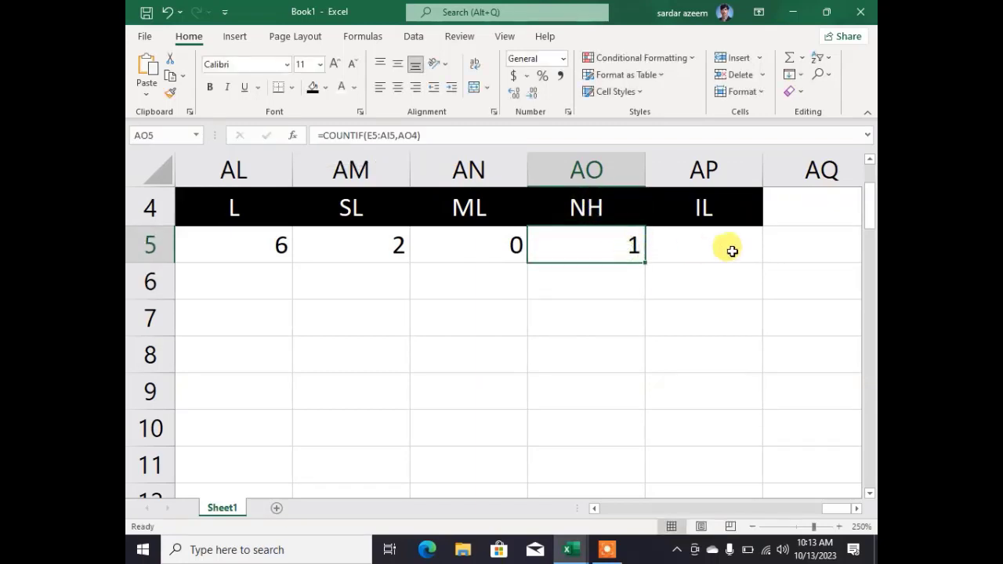
- Paste the copied formula into the IL total cell AP5 and change its criterion to the IL heading cell AP4
click(716, 246)
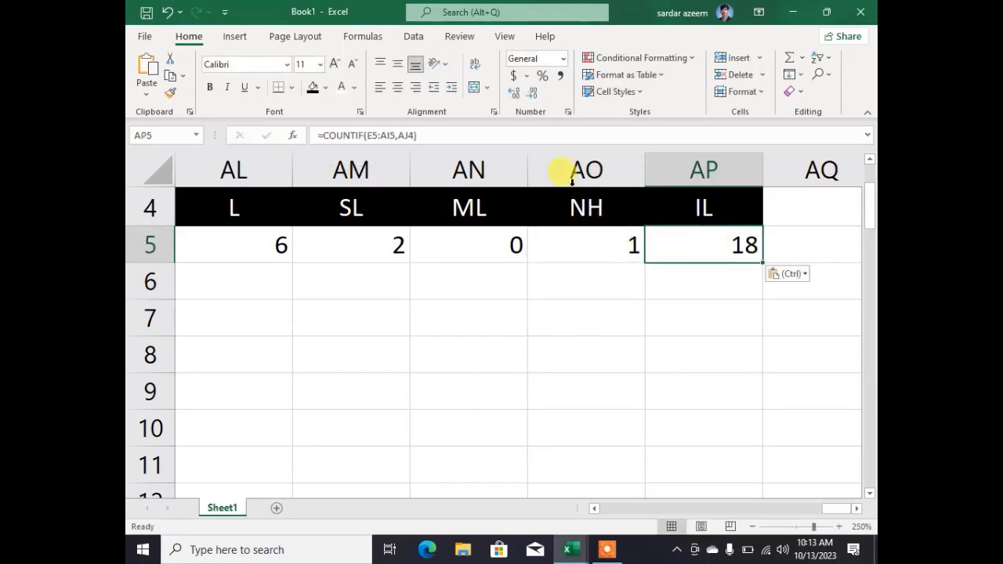
click(414, 135)
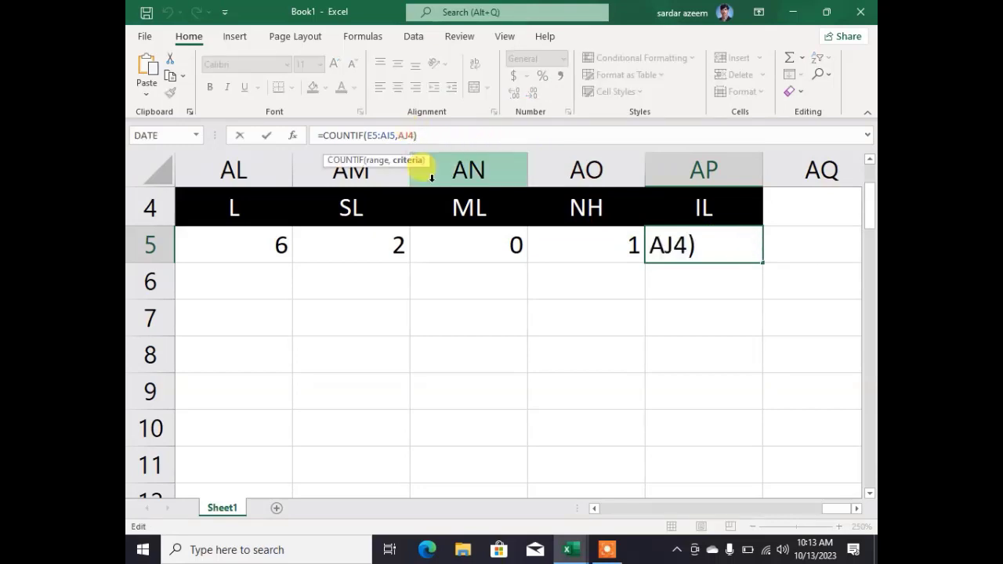
key(BackSpace)
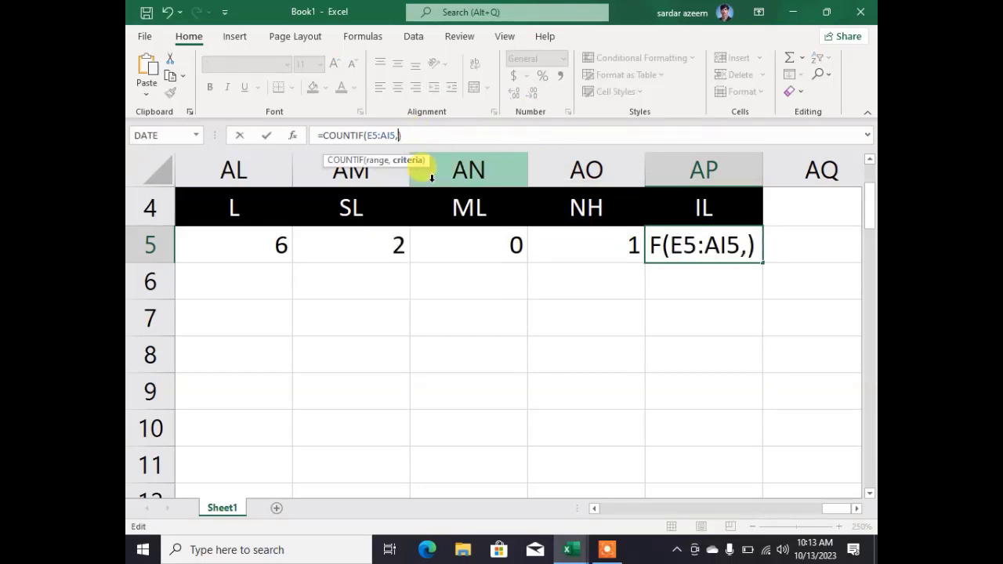
click(692, 206)
key(Return)
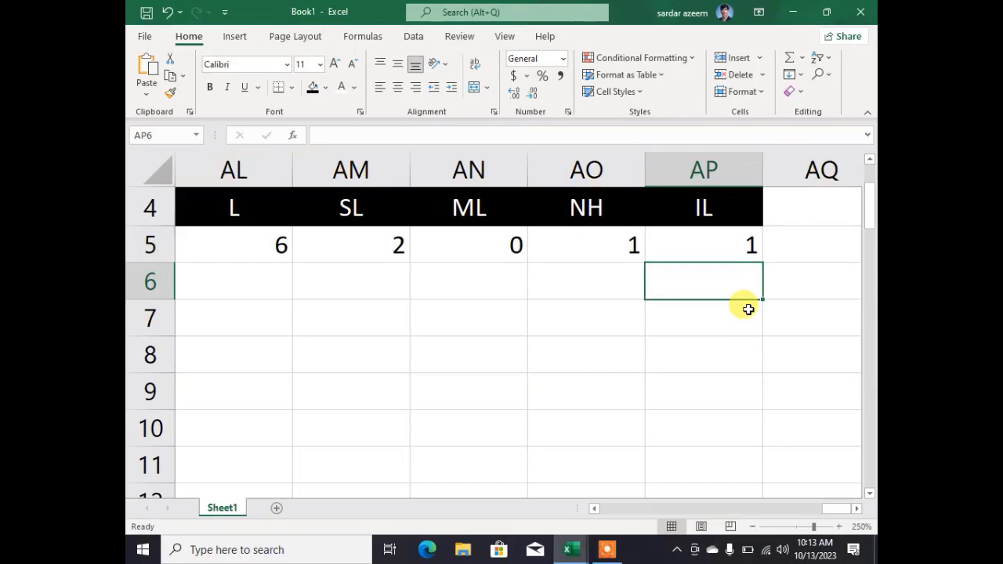
click(584, 310)
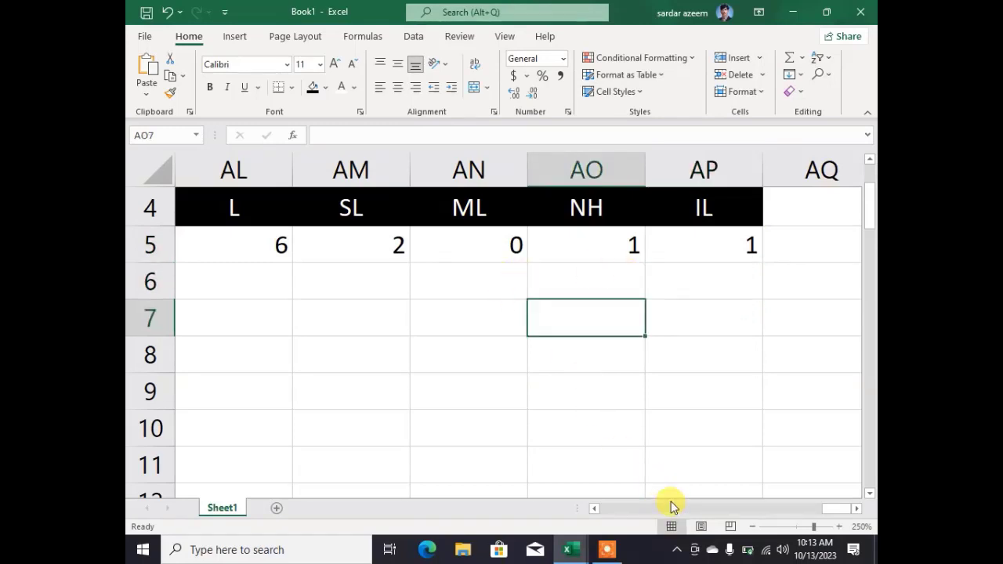
click(596, 508)
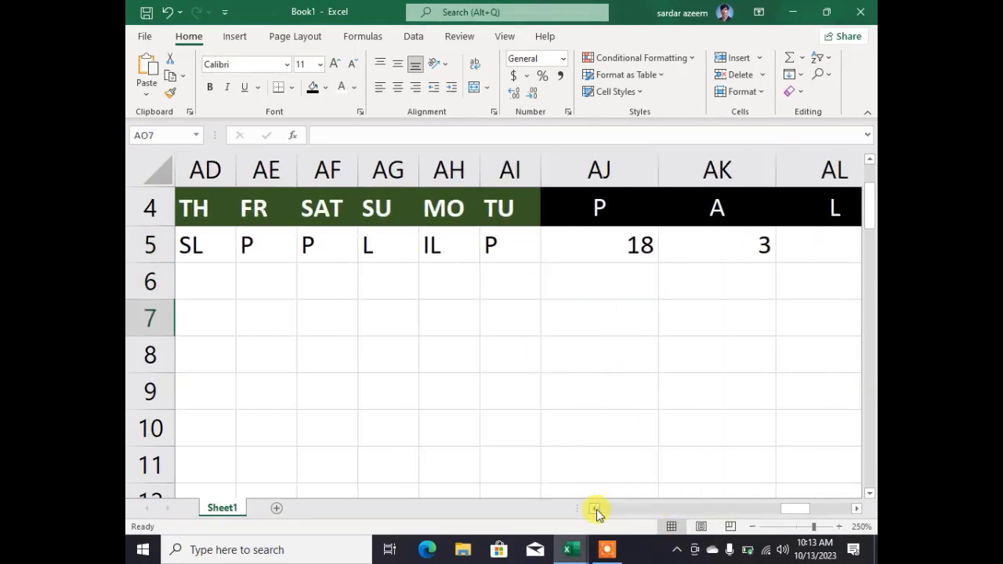
drag(595, 508, 596, 509)
scroll(489, 389, up, 2)
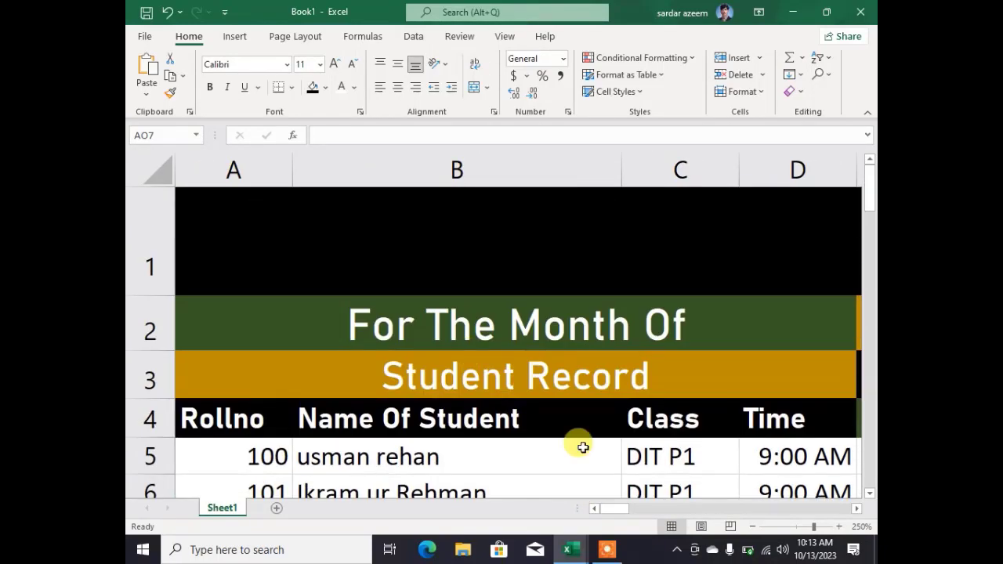
drag(611, 513, 594, 486)
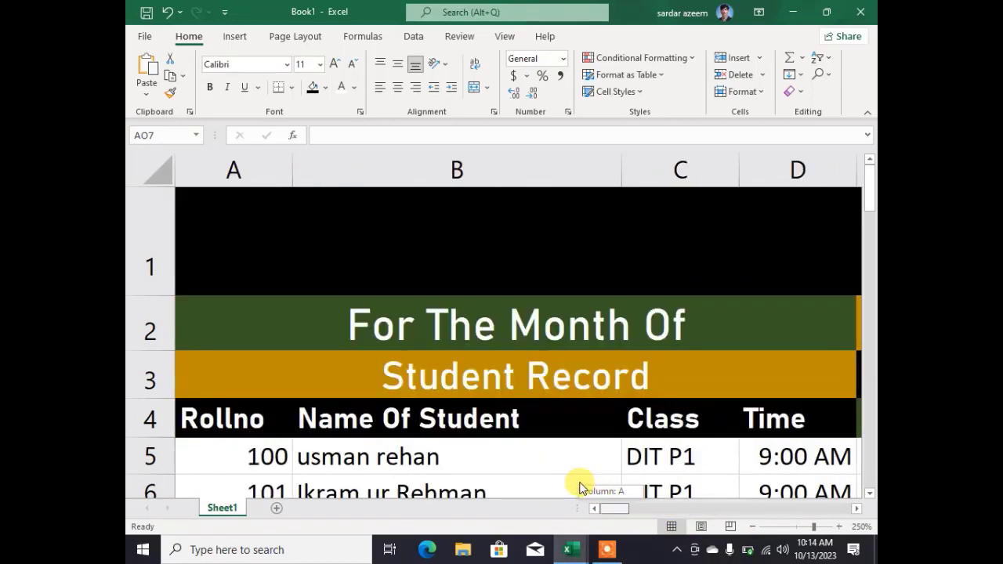
- Try to save the workbook as ATTENDANCE in the OneDrive Documents folder
click(145, 13)
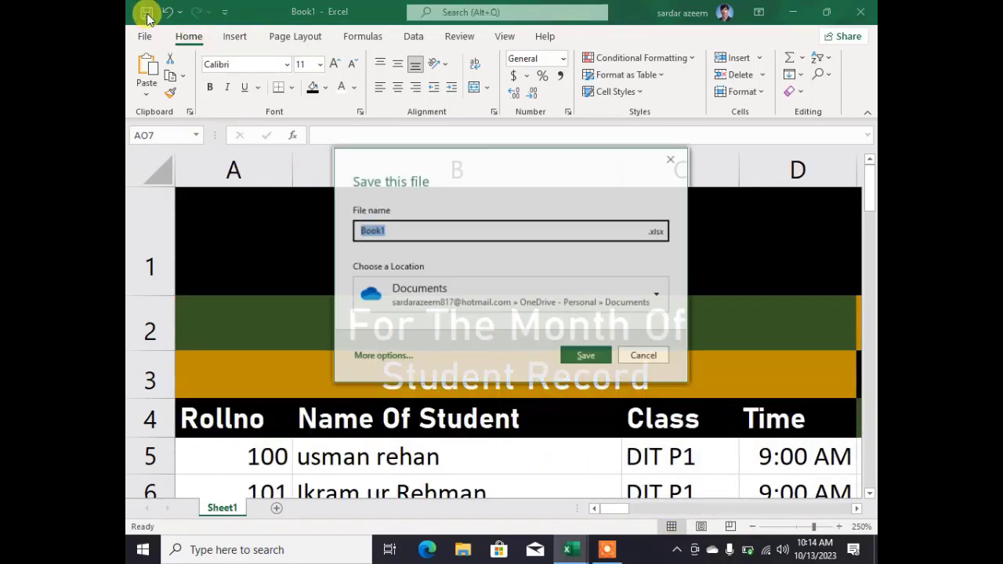
text(ATTE)
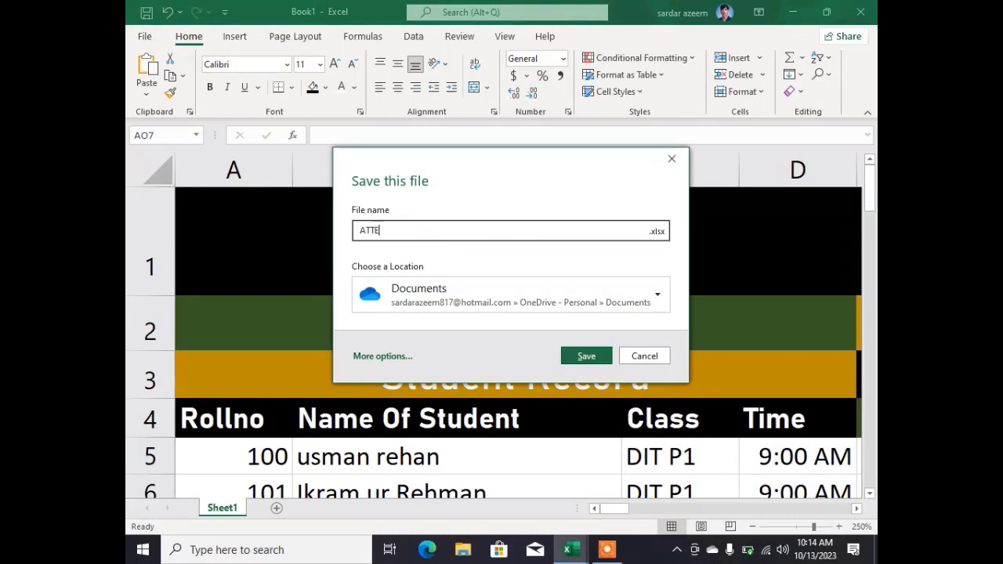
text(NDANCE)
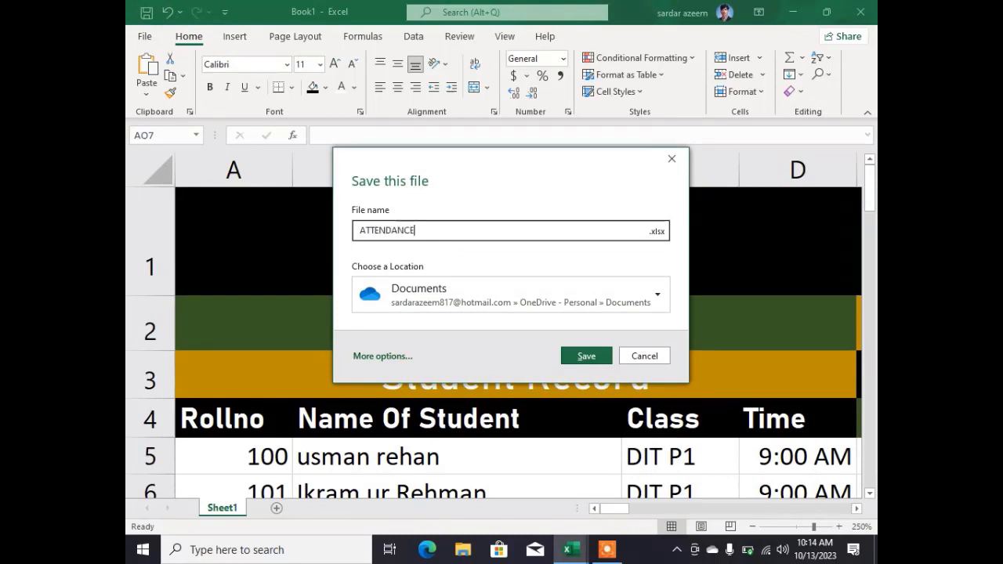
key(Return)
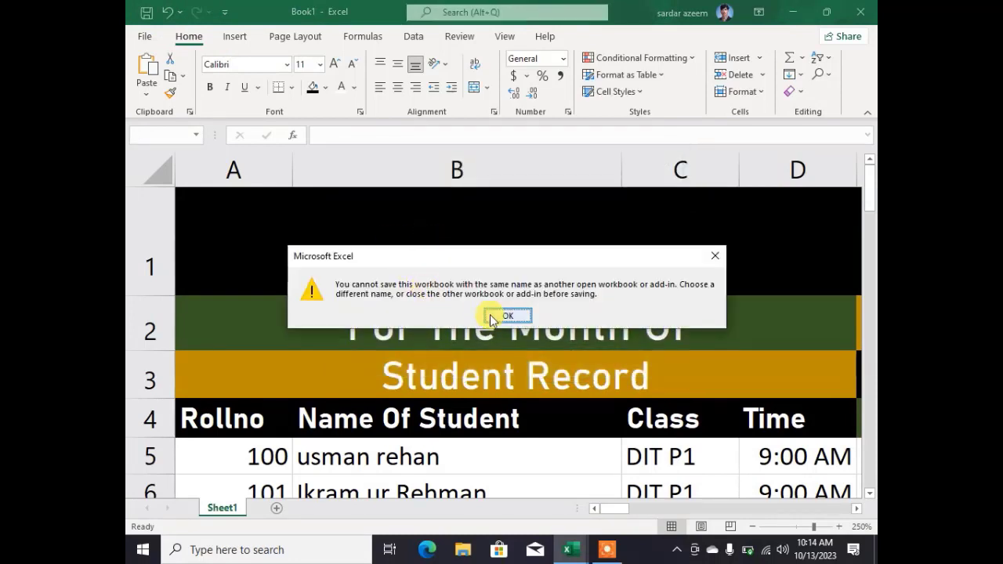
click(503, 316)
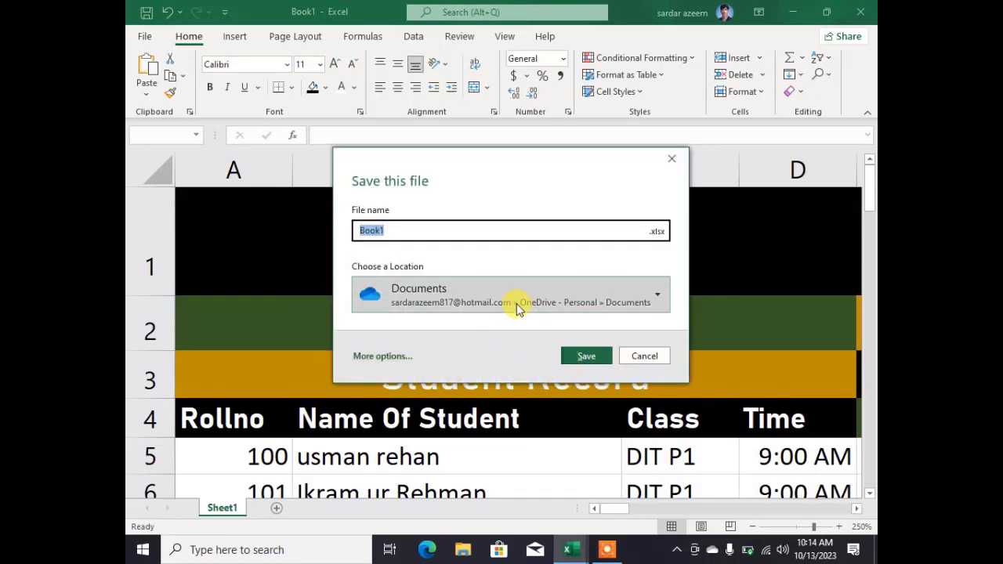
- Save the workbook as STDS ATTENDANCE in the EXCEL folder
click(513, 303)
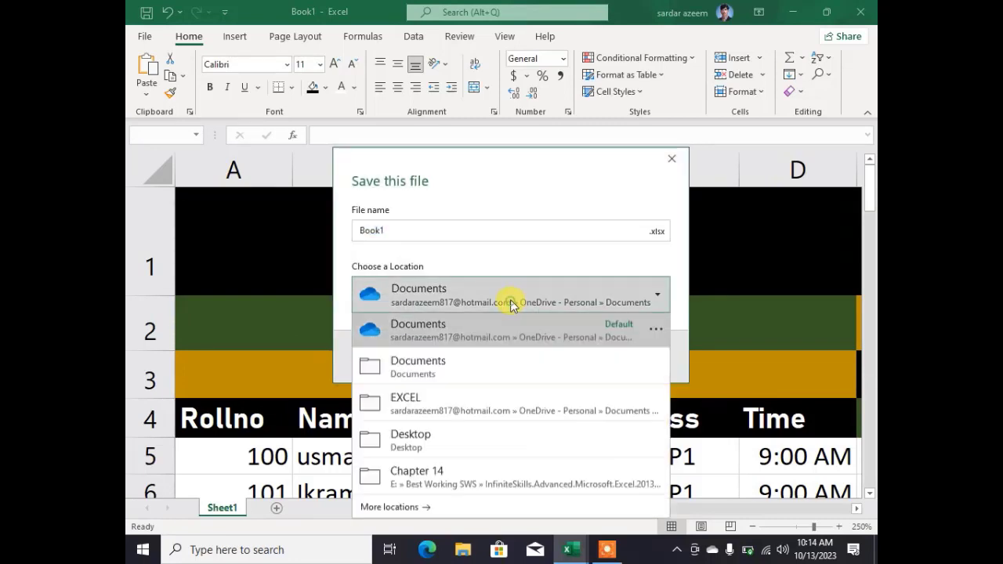
click(419, 383)
click(461, 293)
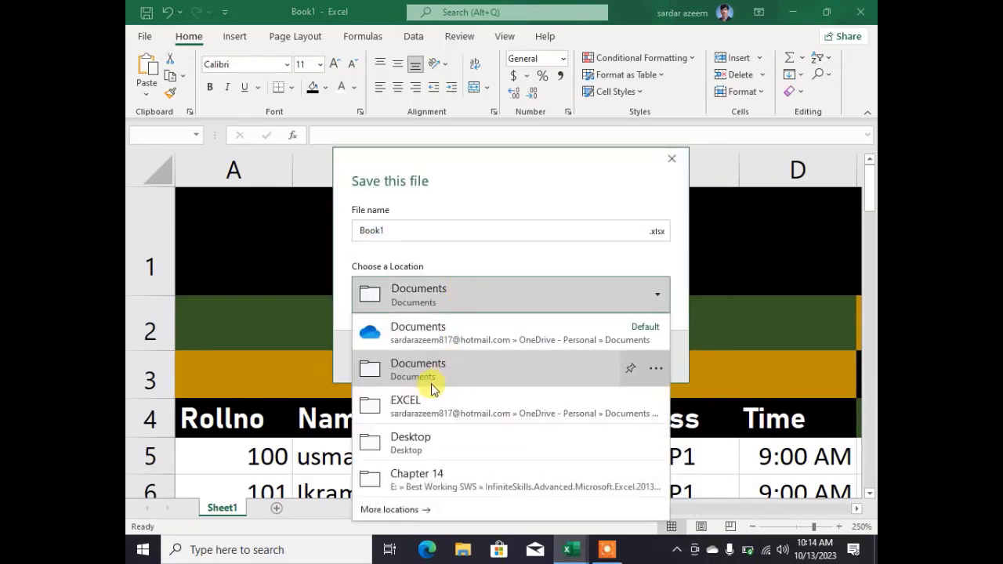
click(417, 402)
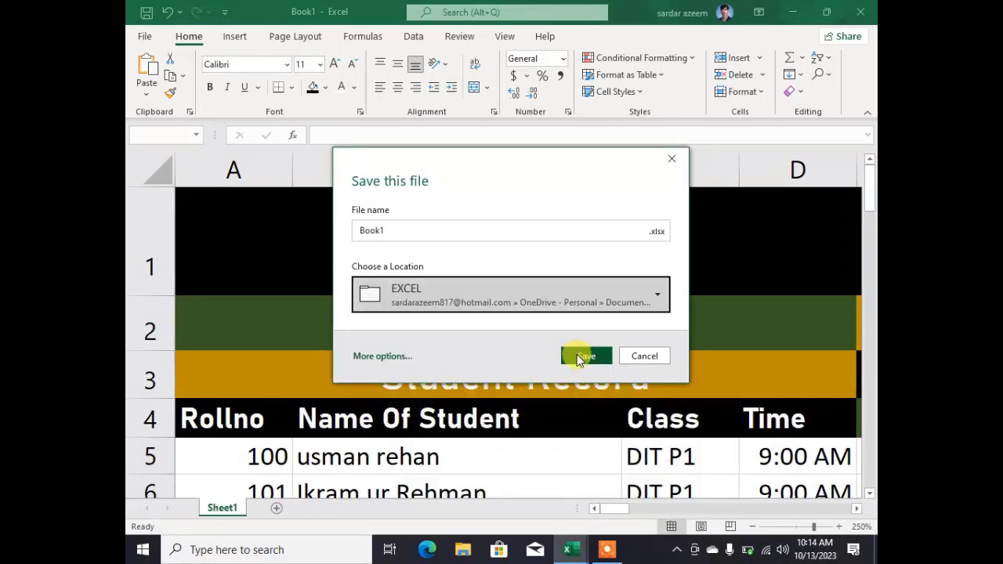
click(429, 234)
text(STDS ATTENDANCE)
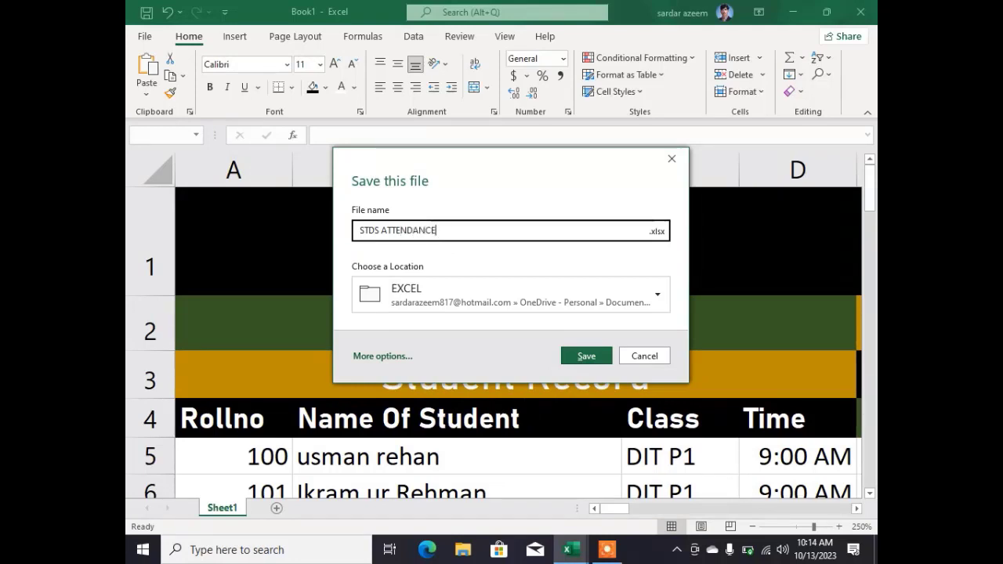
key(Return)
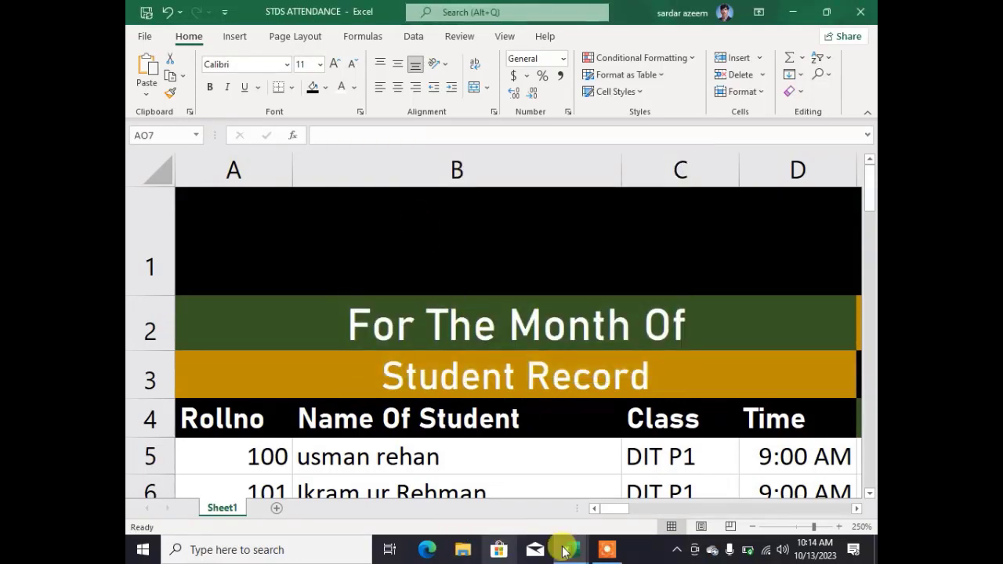
- Close the STDS ATTENDANCE workbook and the open Attendance workbook, discarding the changes to Attendance.xlsx
click(857, 11)
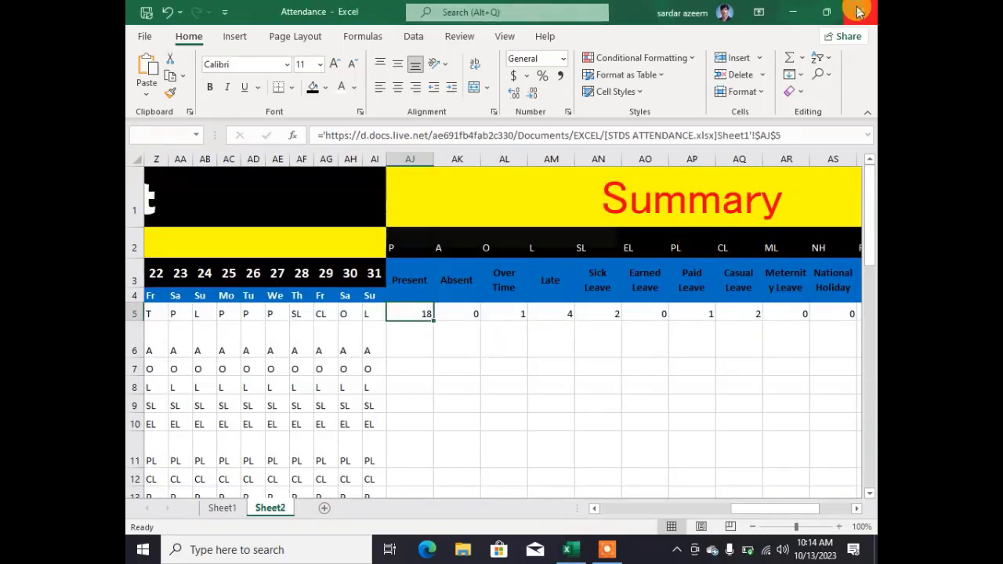
click(857, 11)
click(522, 291)
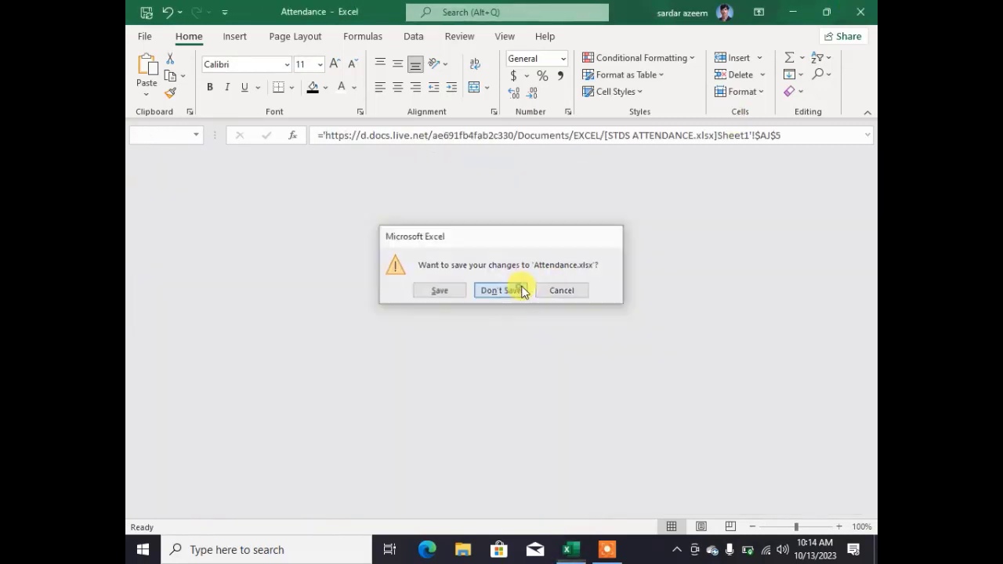
click(600, 549)
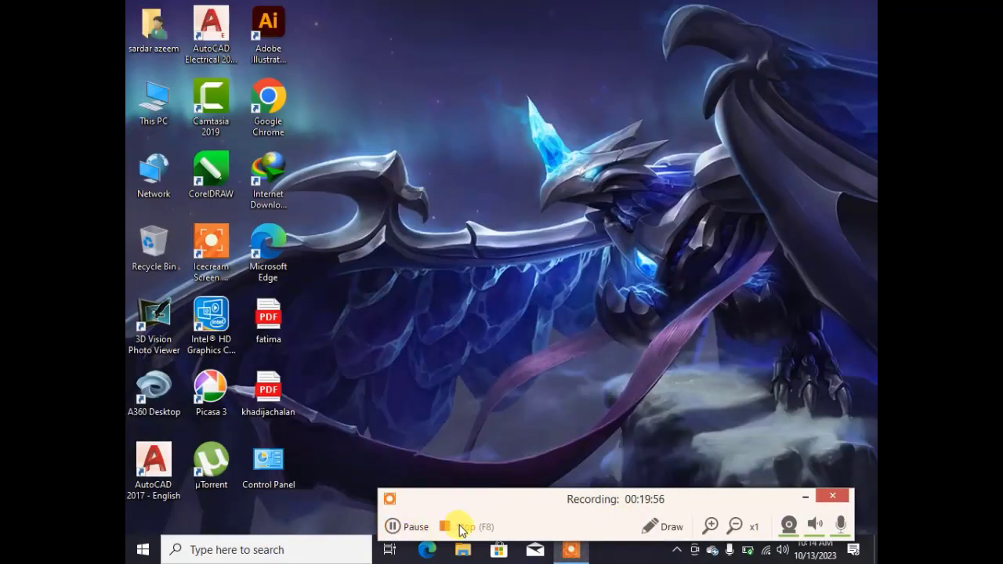